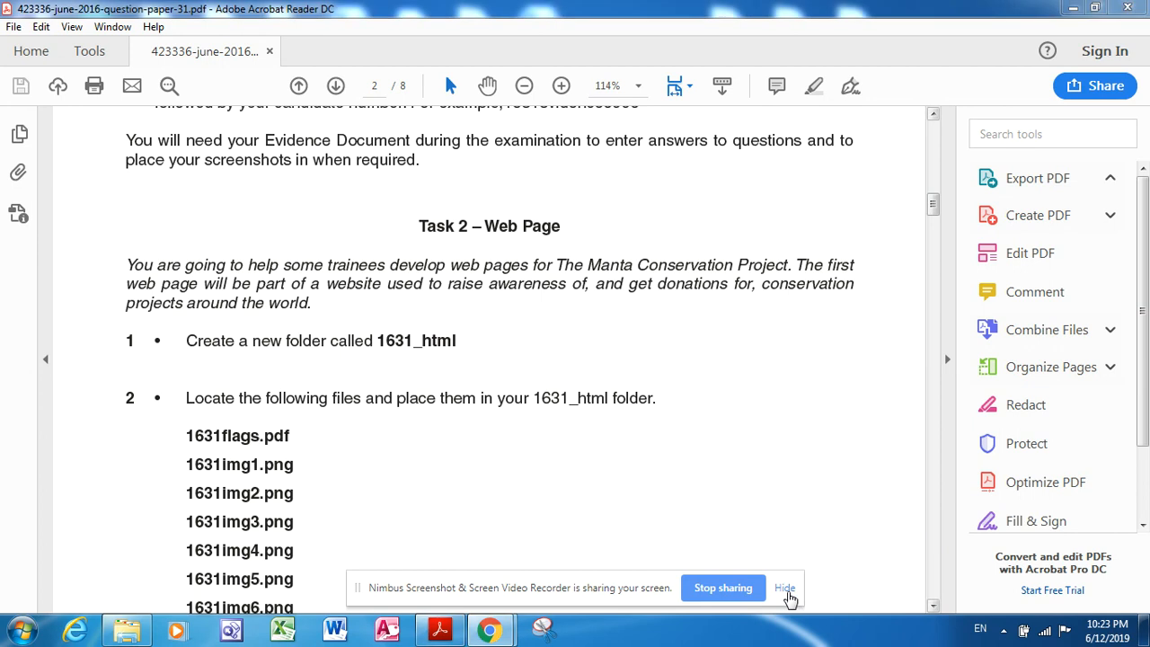
Find Task 3 – Spreadsheet in the question paper and examine question 14's instruction on which file to load
click(932, 567)
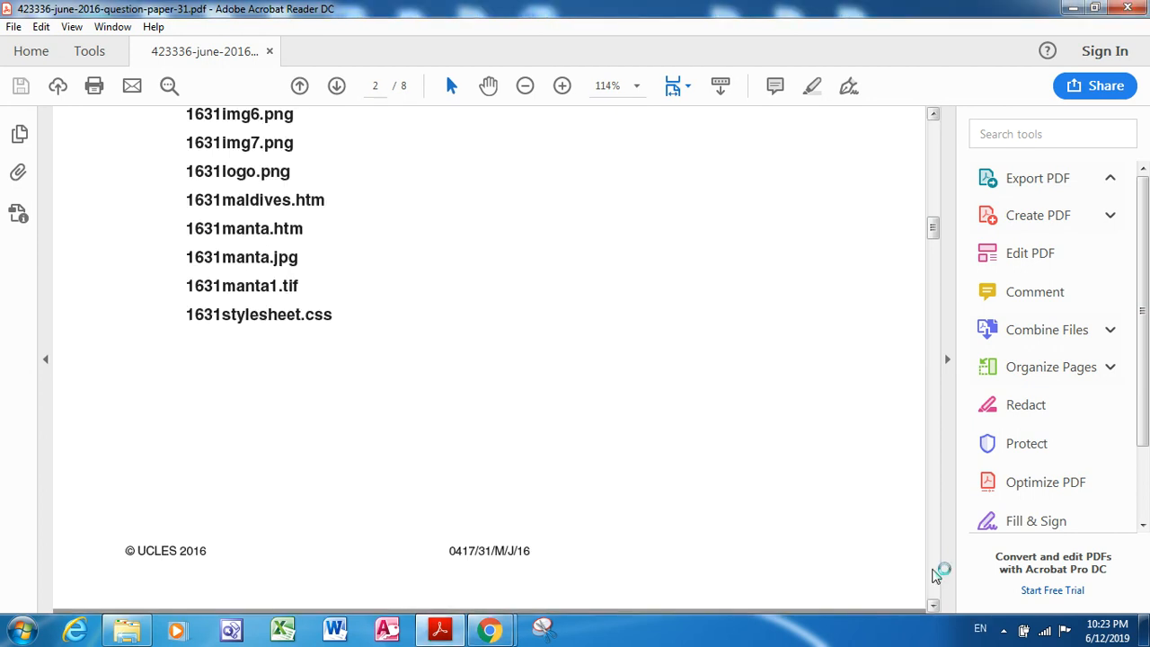
click(933, 575)
click(933, 574)
click(933, 575)
click(932, 575)
click(932, 575)
click(933, 575)
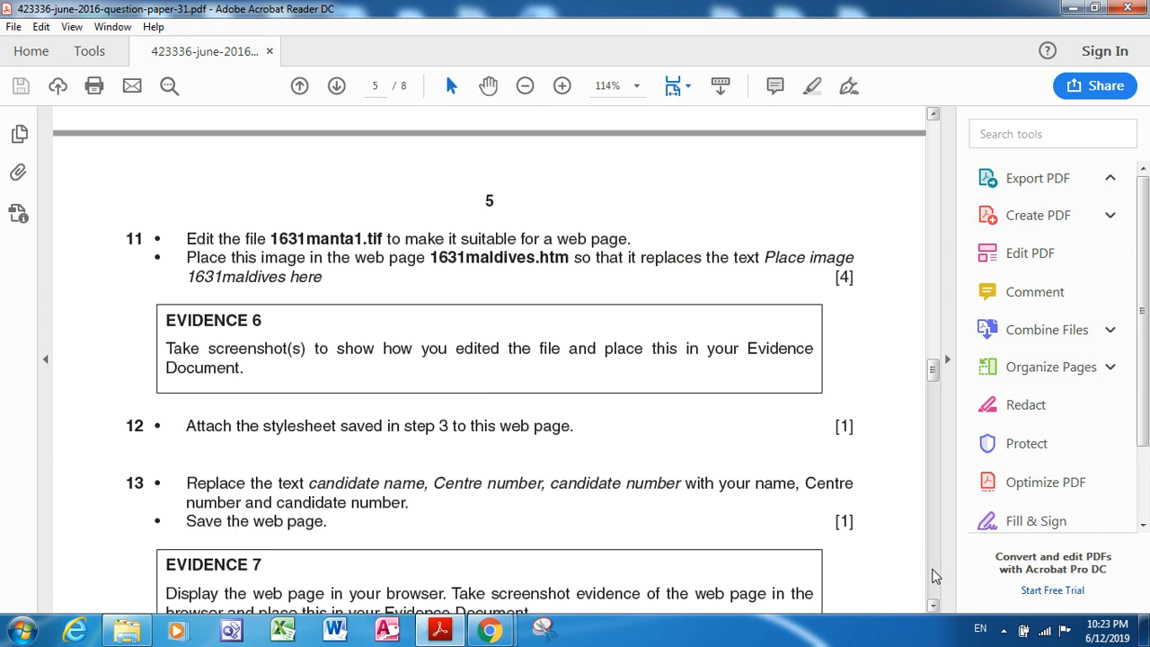
click(933, 575)
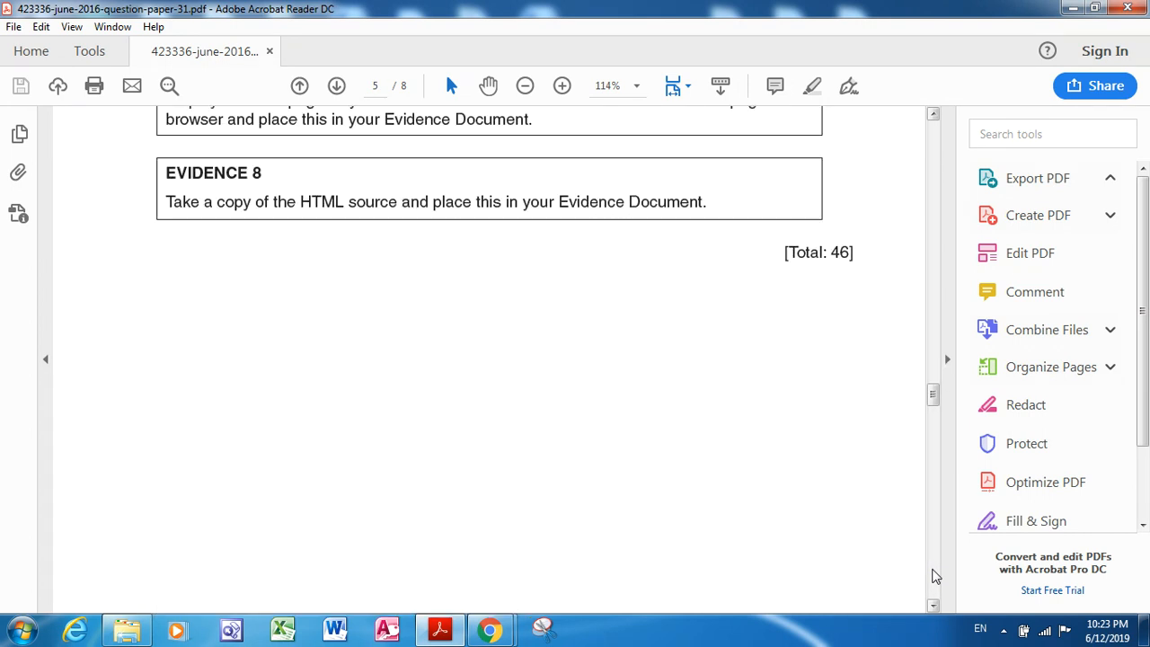
click(933, 575)
click(933, 607)
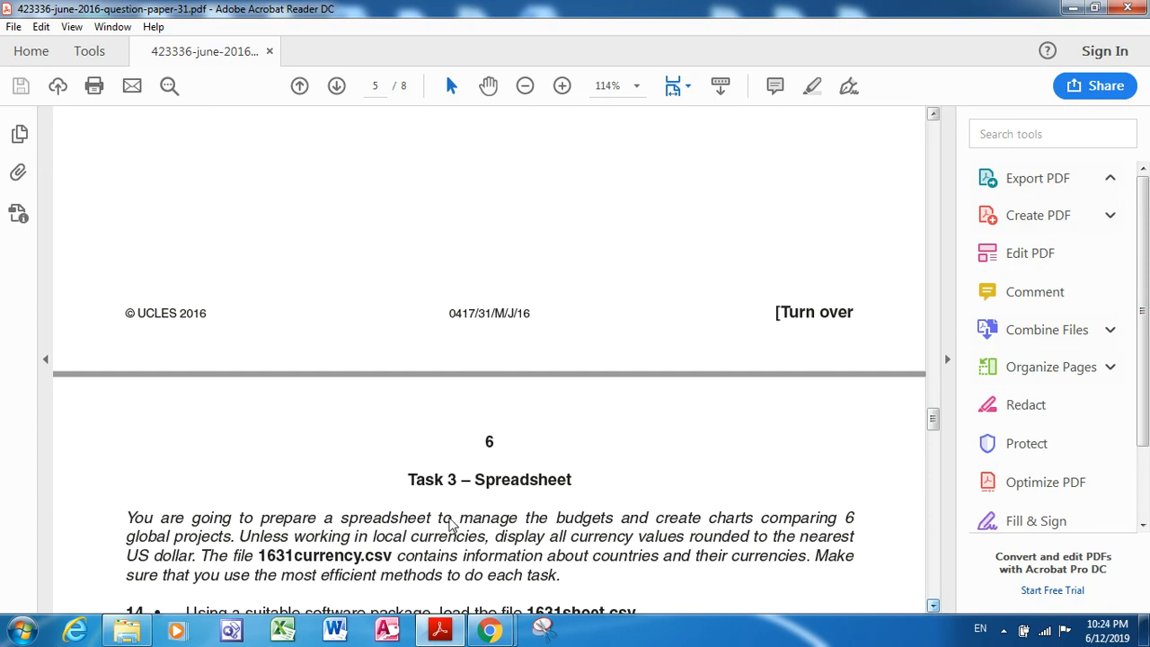
scroll(449, 519, down, 2)
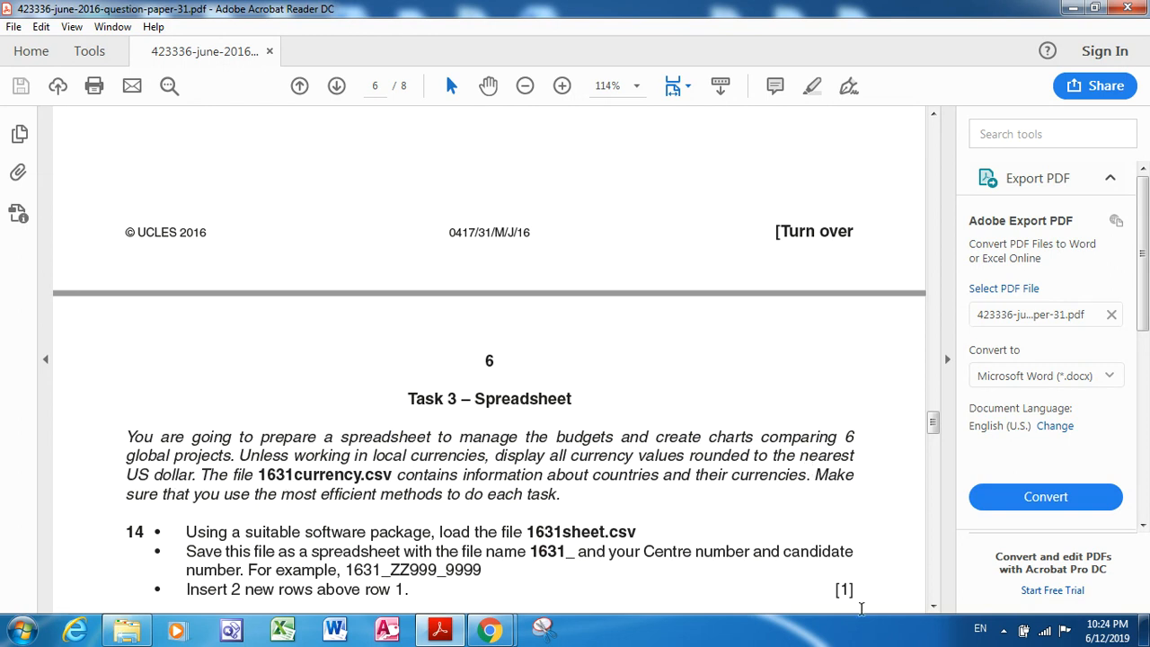
click(932, 606)
click(932, 607)
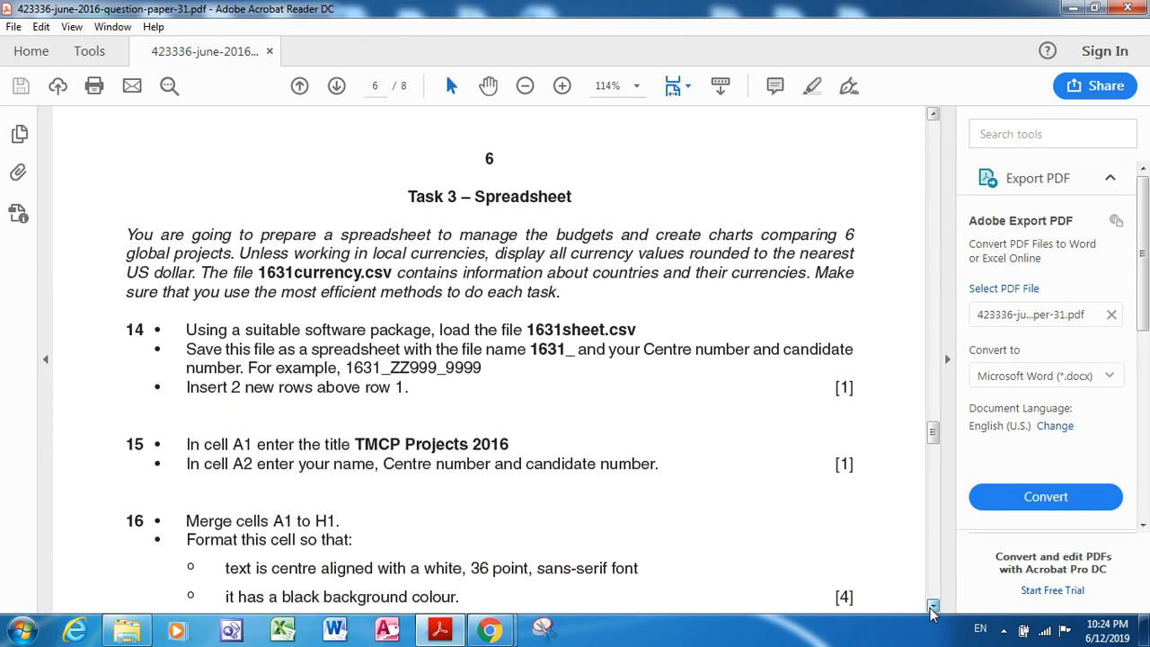
click(932, 607)
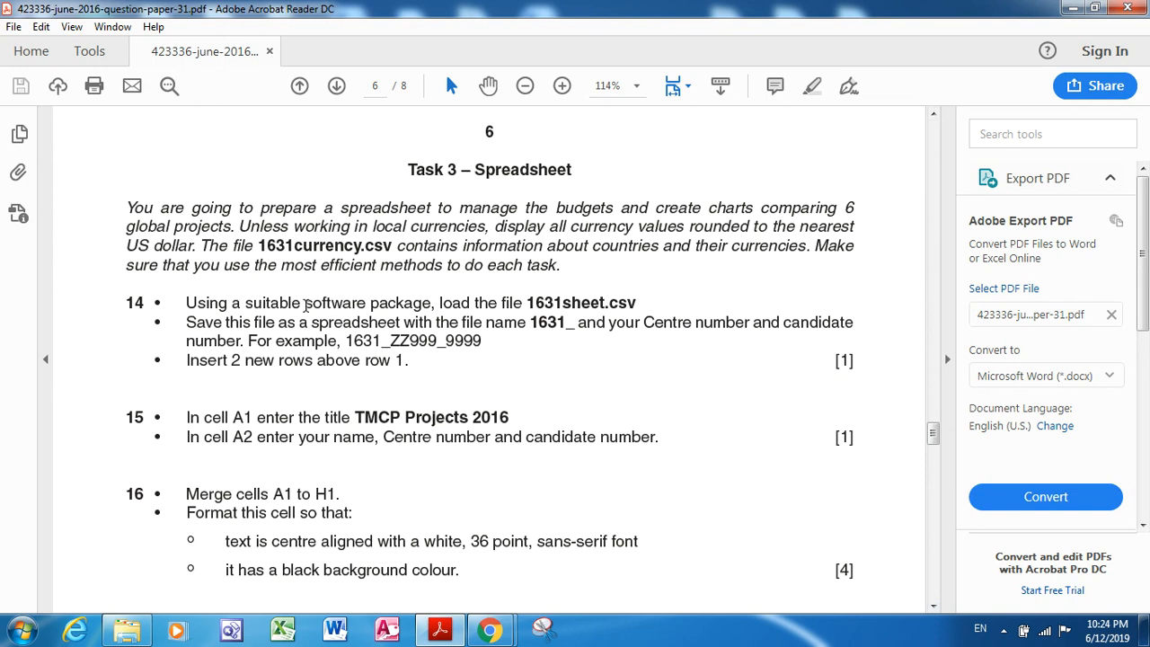
drag(301, 304, 637, 308)
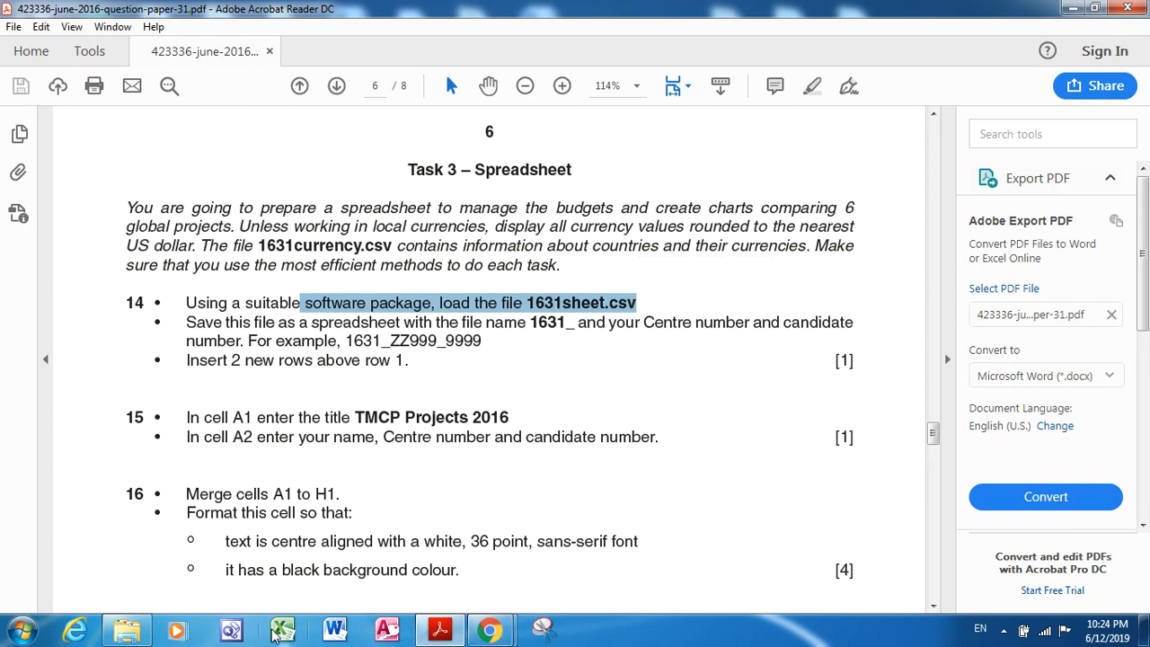
Open the 1631sheet CSV file from the 0417_s16_sf_31 folder in Excel and close the folder window
click(135, 631)
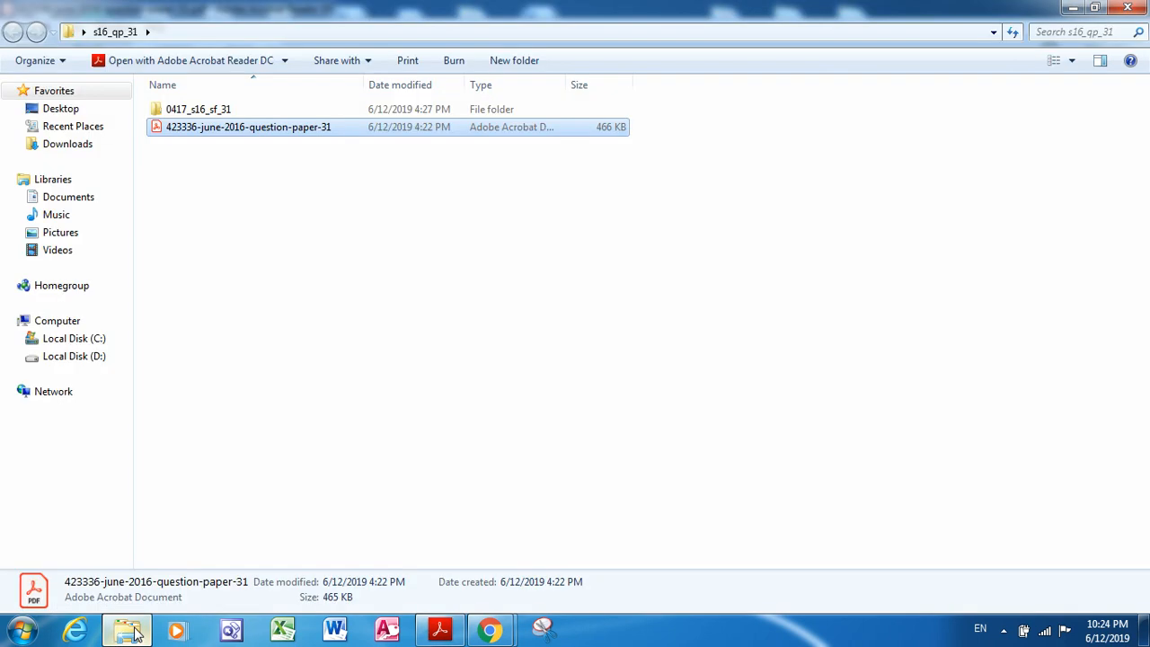
double_click(289, 112)
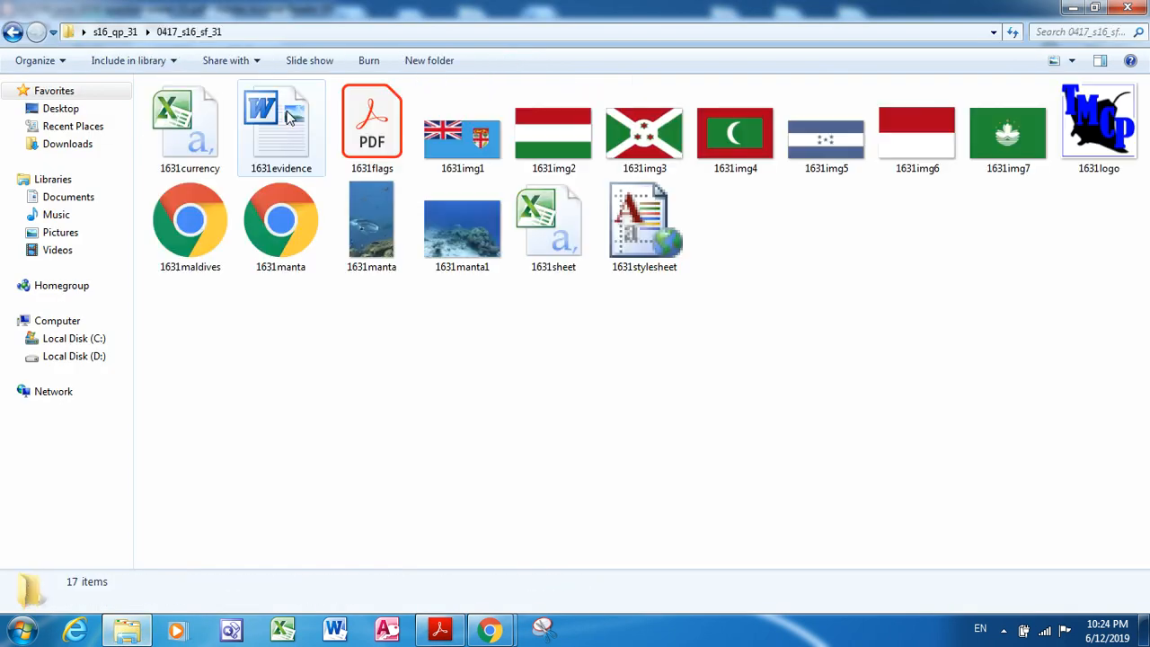
click(563, 237)
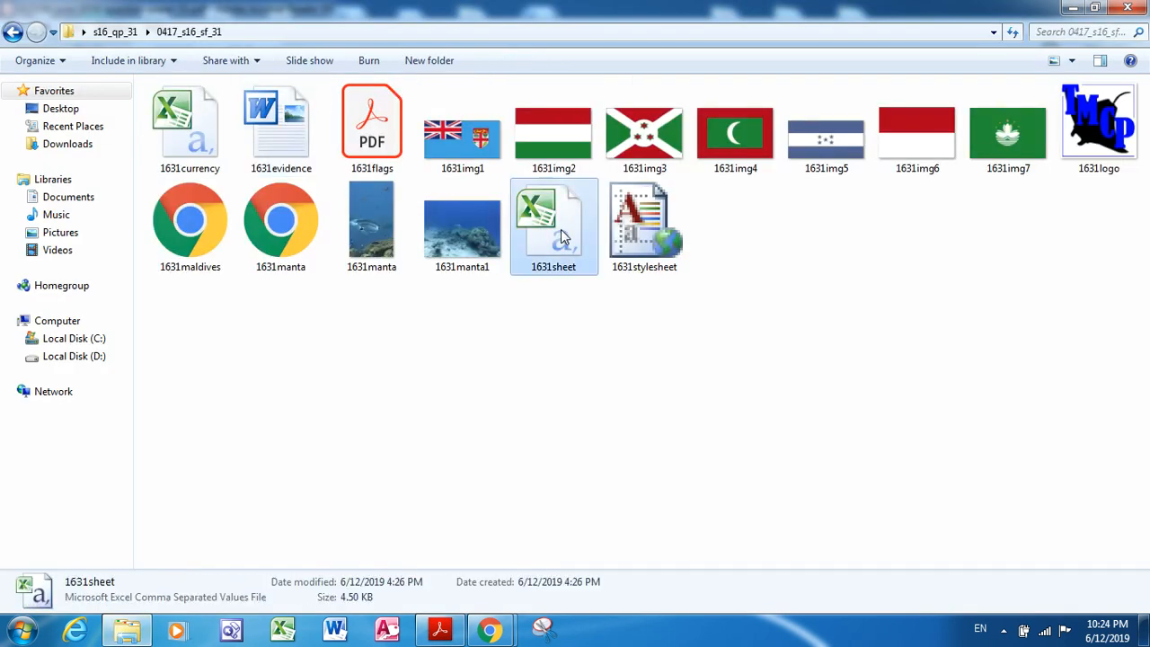
double_click(564, 237)
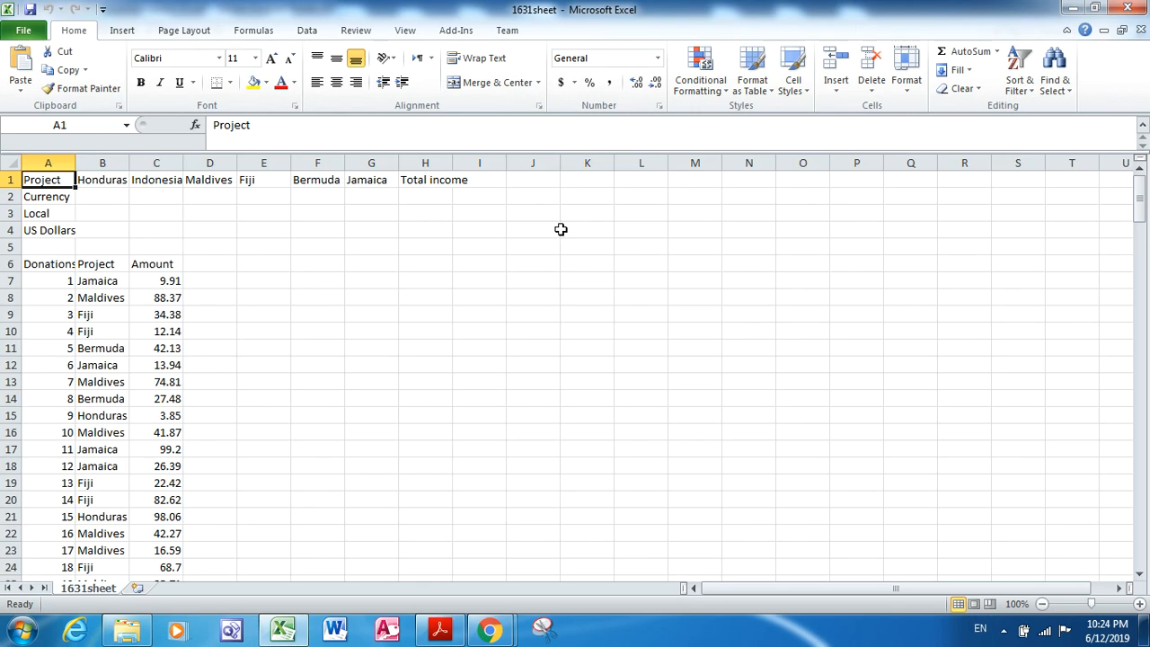
key(alt+Tab)
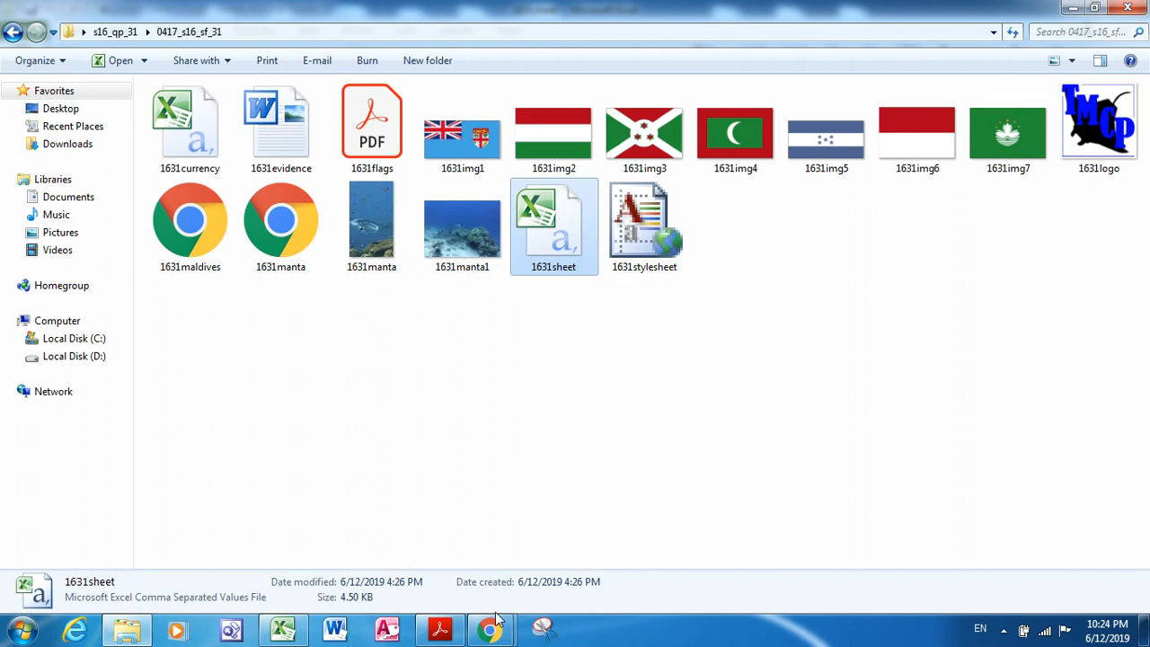
click(1134, 7)
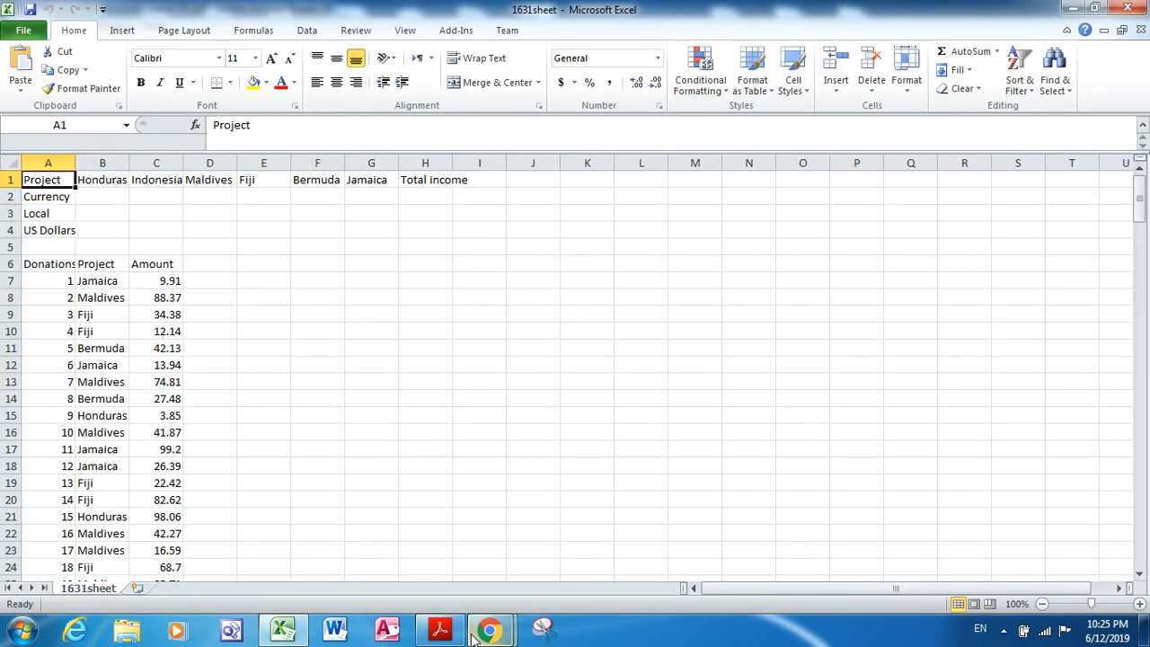
Check the paper's saving instruction and save the sheet as an Excel Workbook named "1631_candidate num"
click(440, 629)
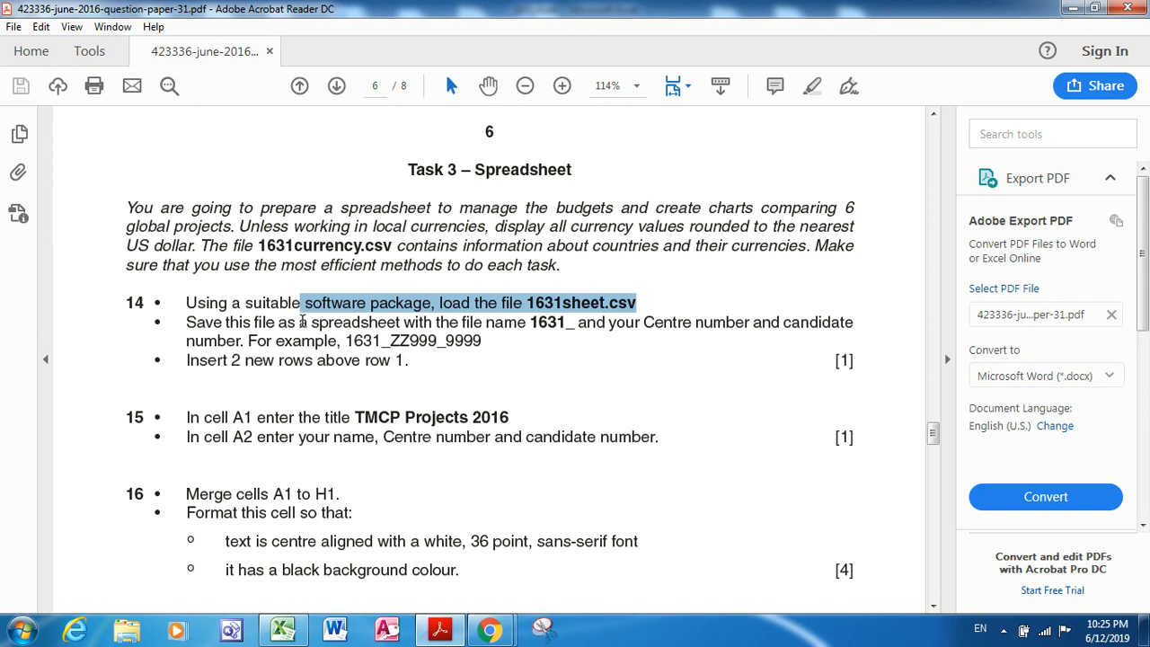
drag(302, 321, 377, 325)
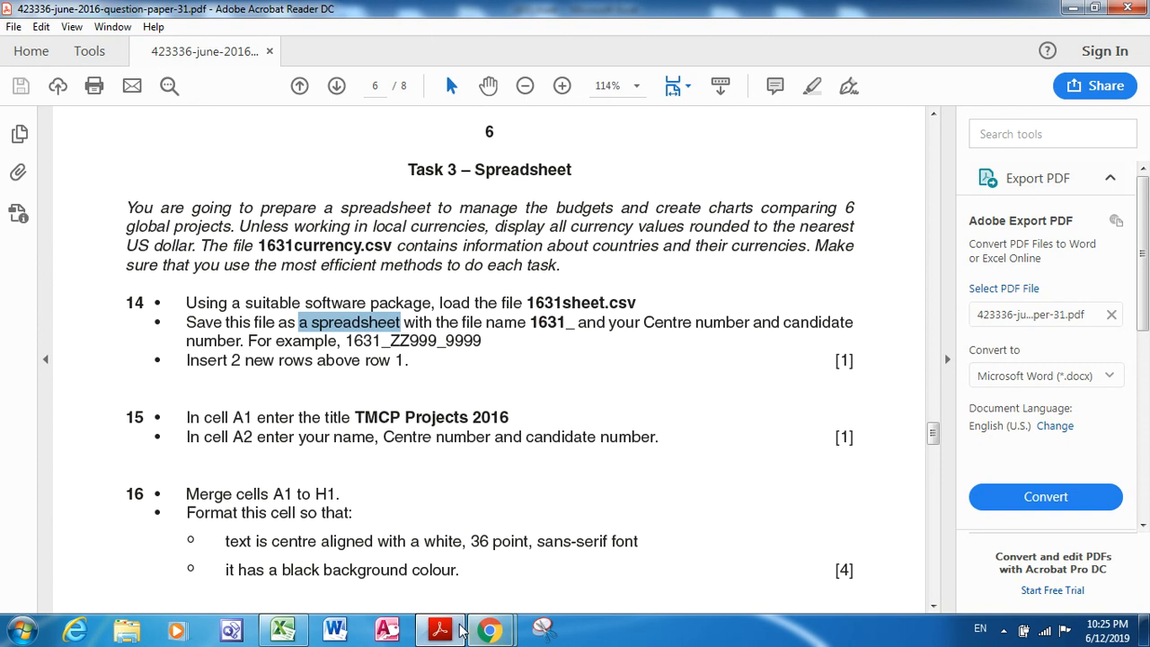
click(283, 629)
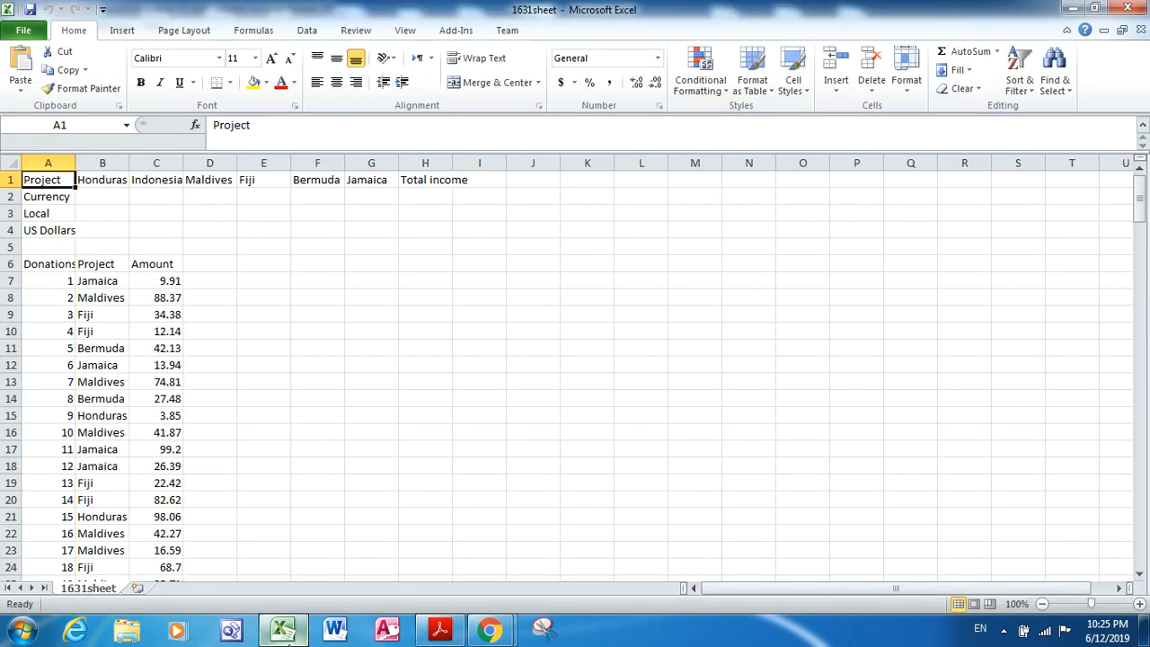
click(25, 31)
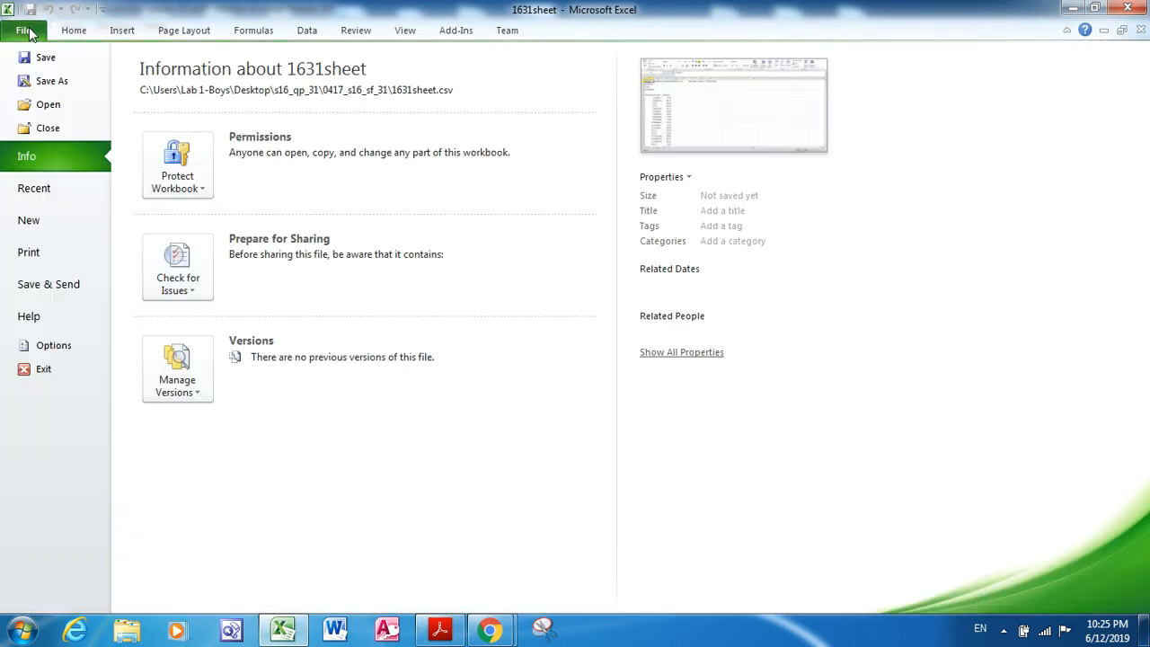
key(Escape)
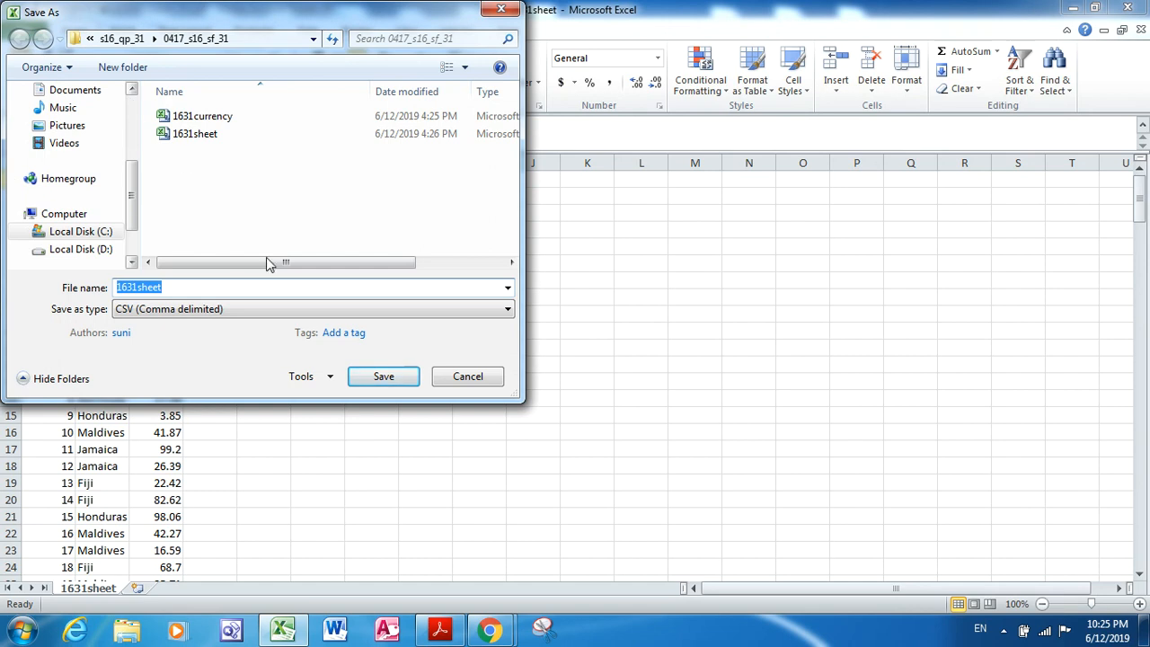
click(196, 288)
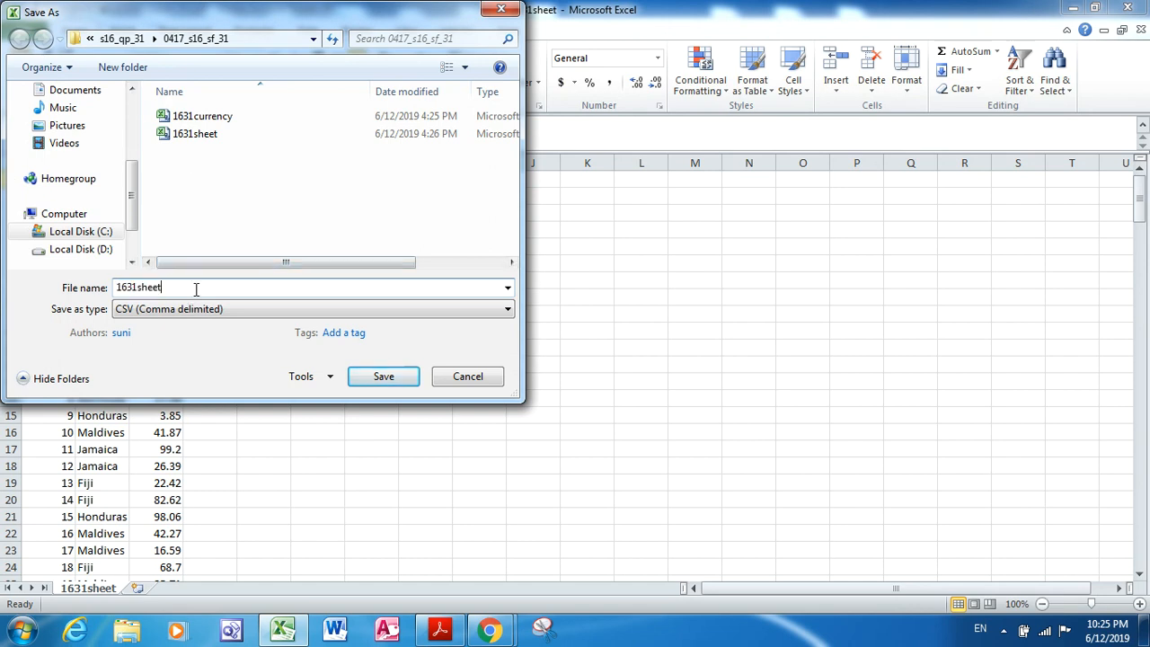
key(BackSpace)
key(BackSpace)
key(BackSpace)
key(BackSpace)
key(BackSpace)
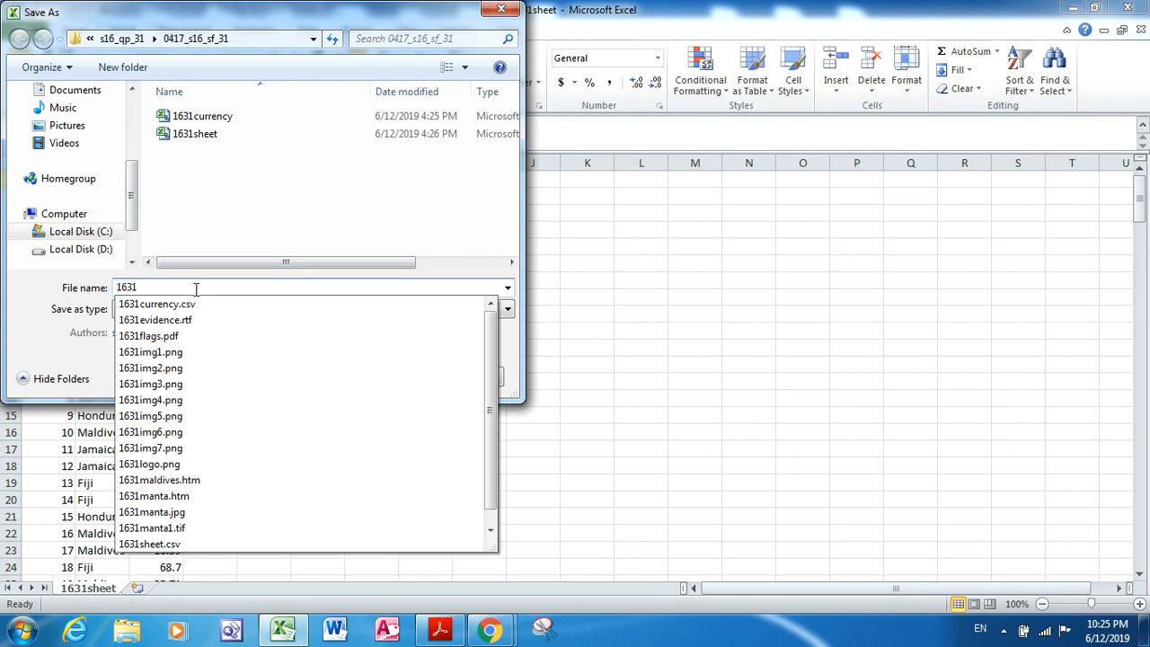
text(_candi)
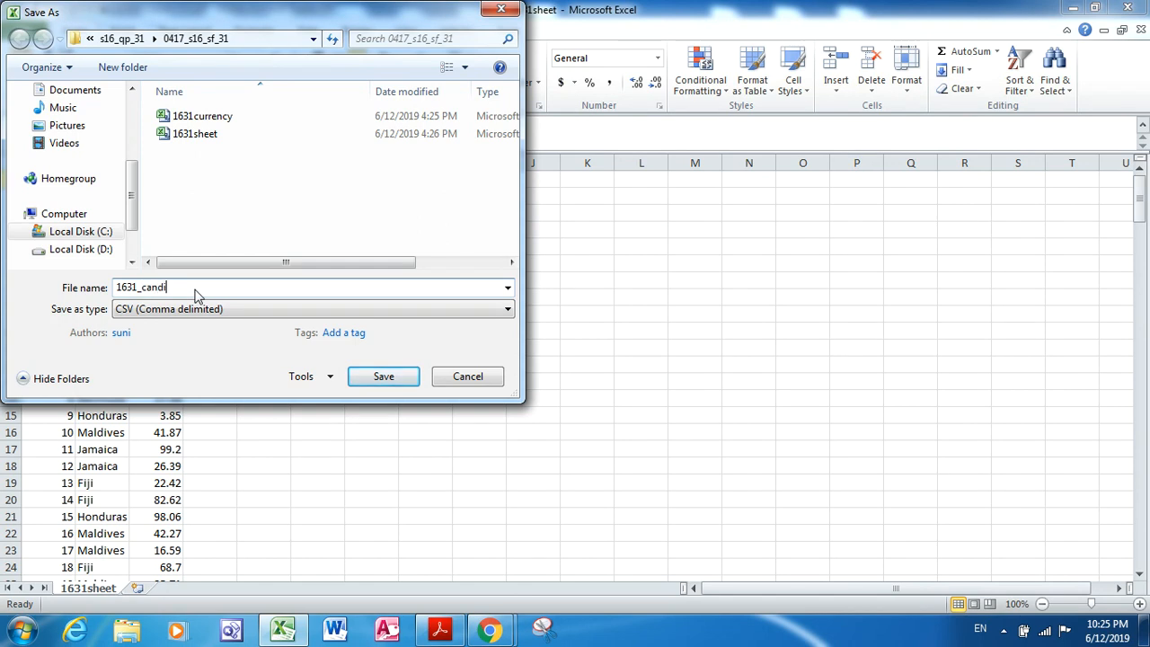
text(date num)
click(205, 311)
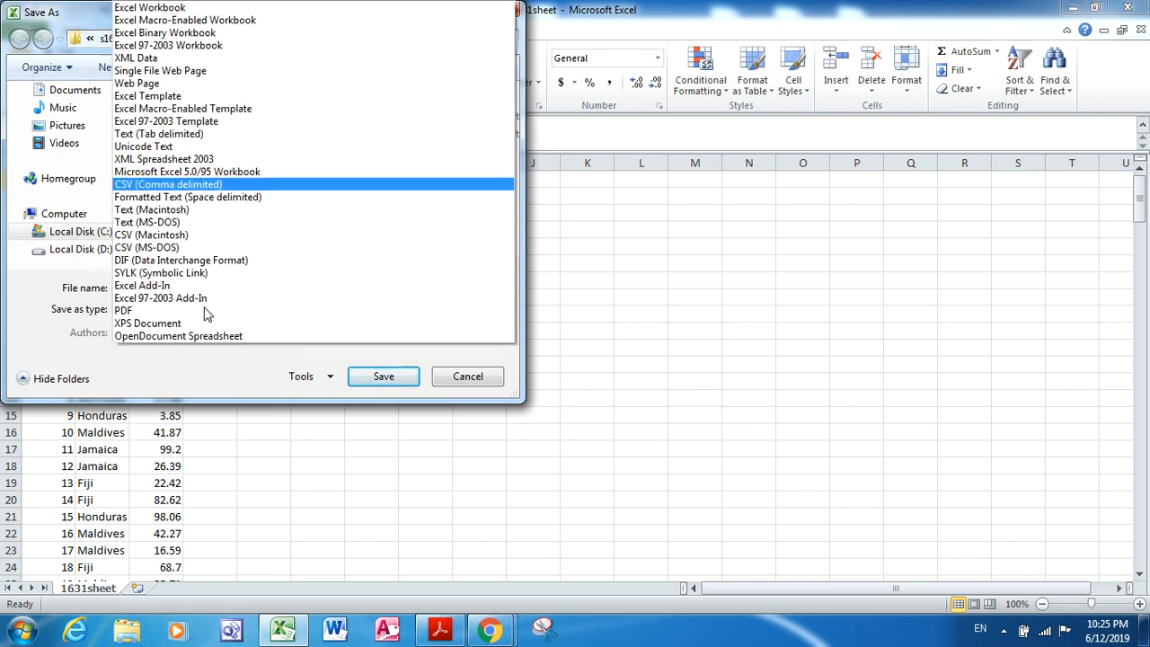
click(205, 12)
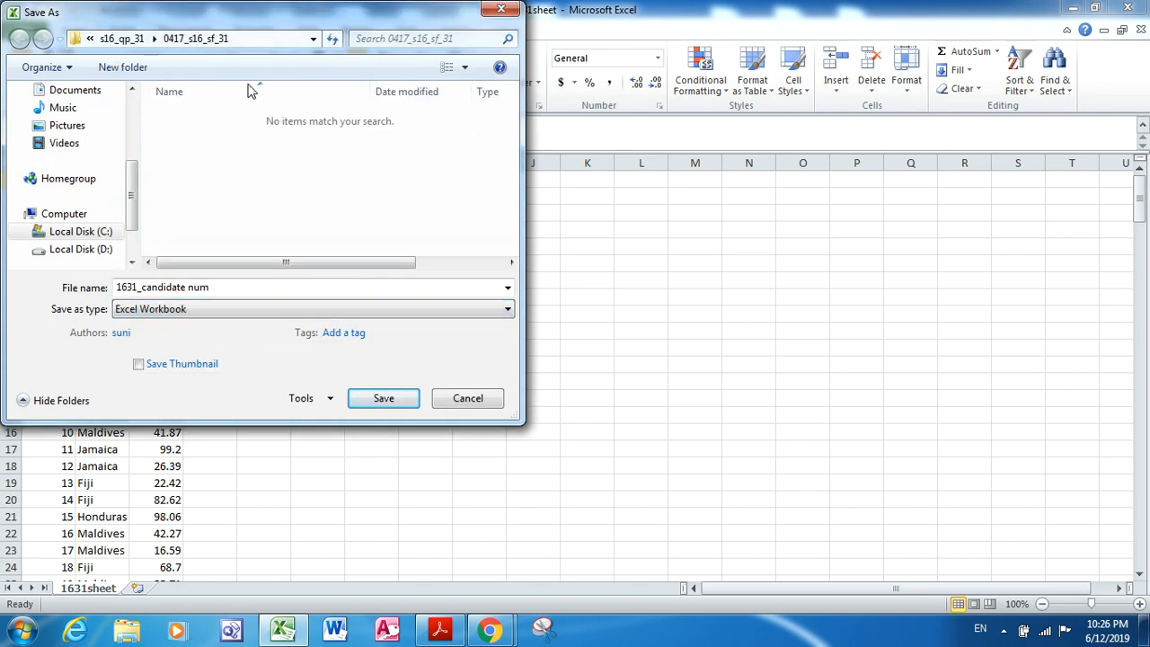
click(382, 397)
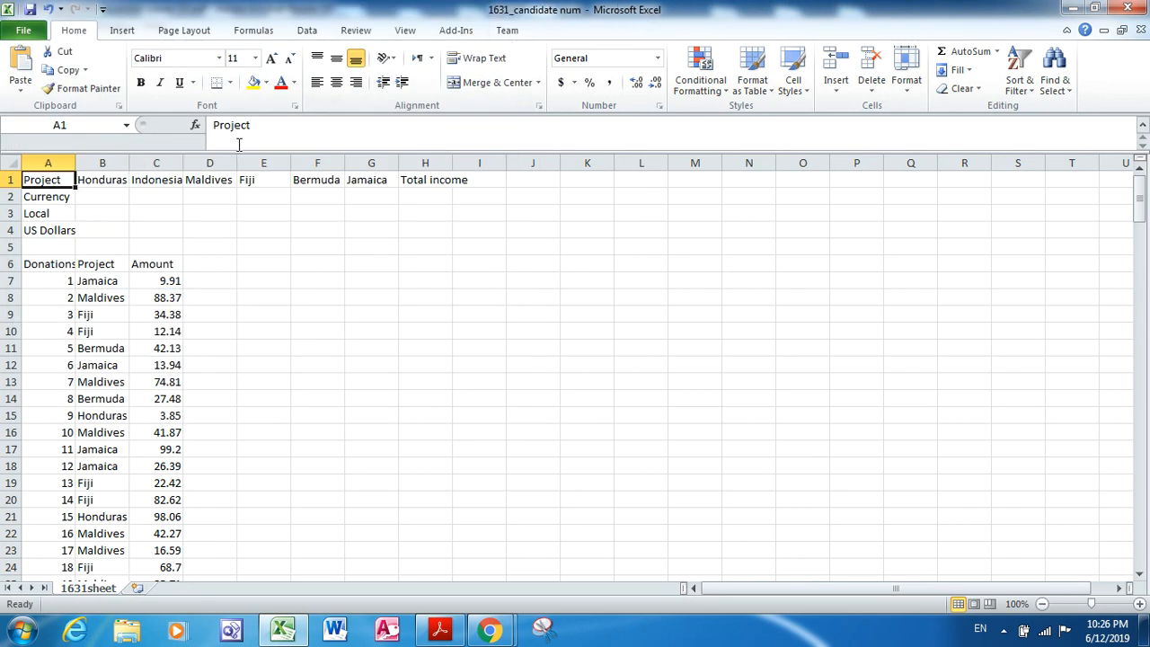
Insert two new rows above row 1 of the sheet
click(9, 179)
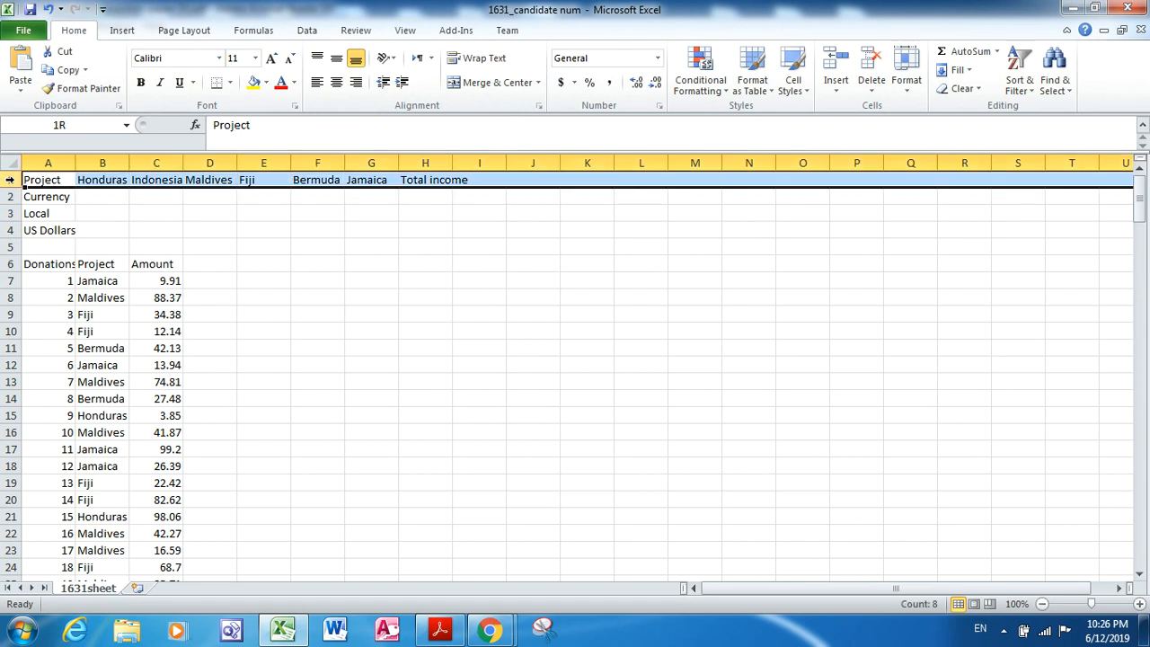
click(835, 67)
click(836, 67)
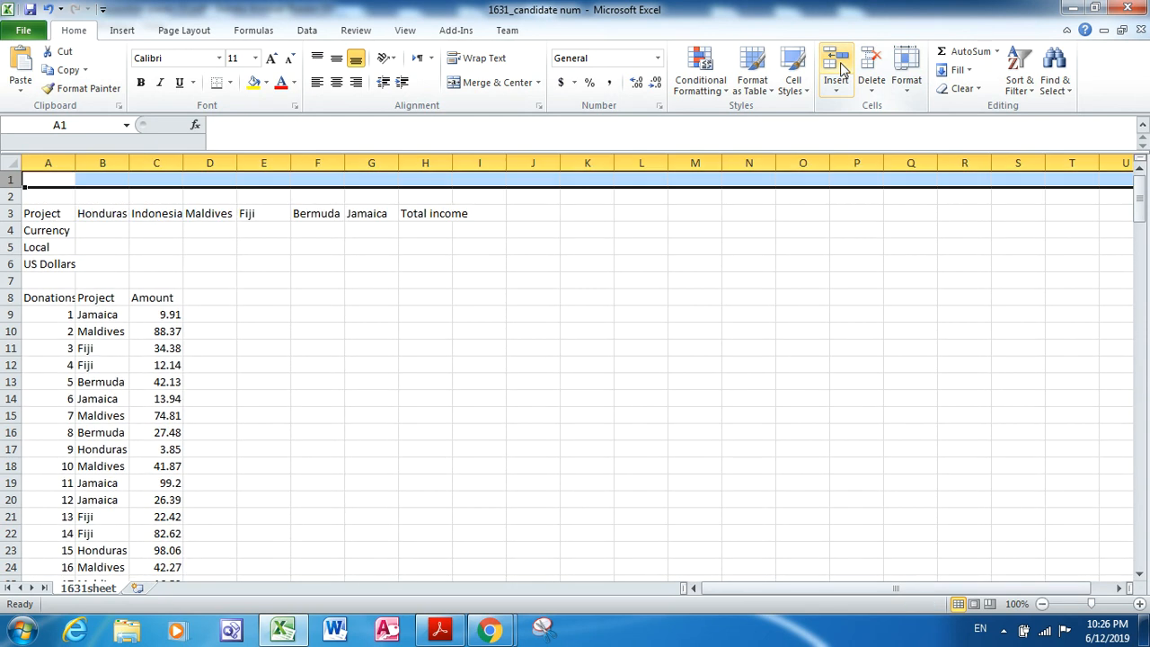
Copy the title "TMCP Projects 2016" from question 15 of the paper and paste it into cell A1 of the workbook
key(alt+Tab)
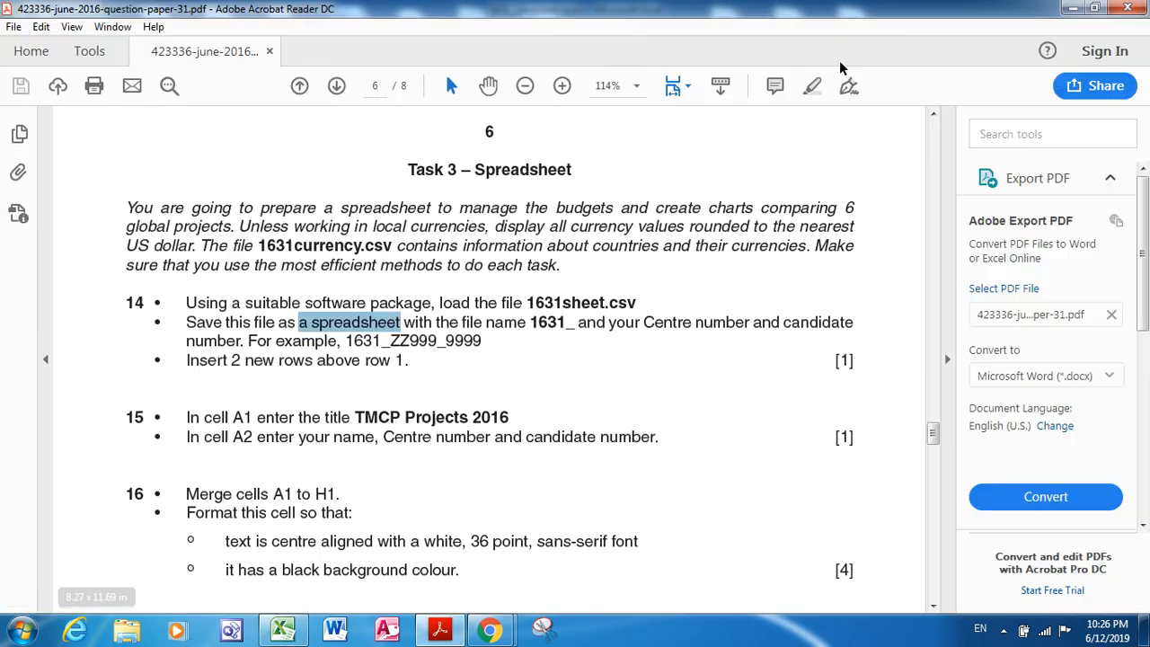
drag(190, 411, 371, 420)
key(ctrl+c)
click(514, 422)
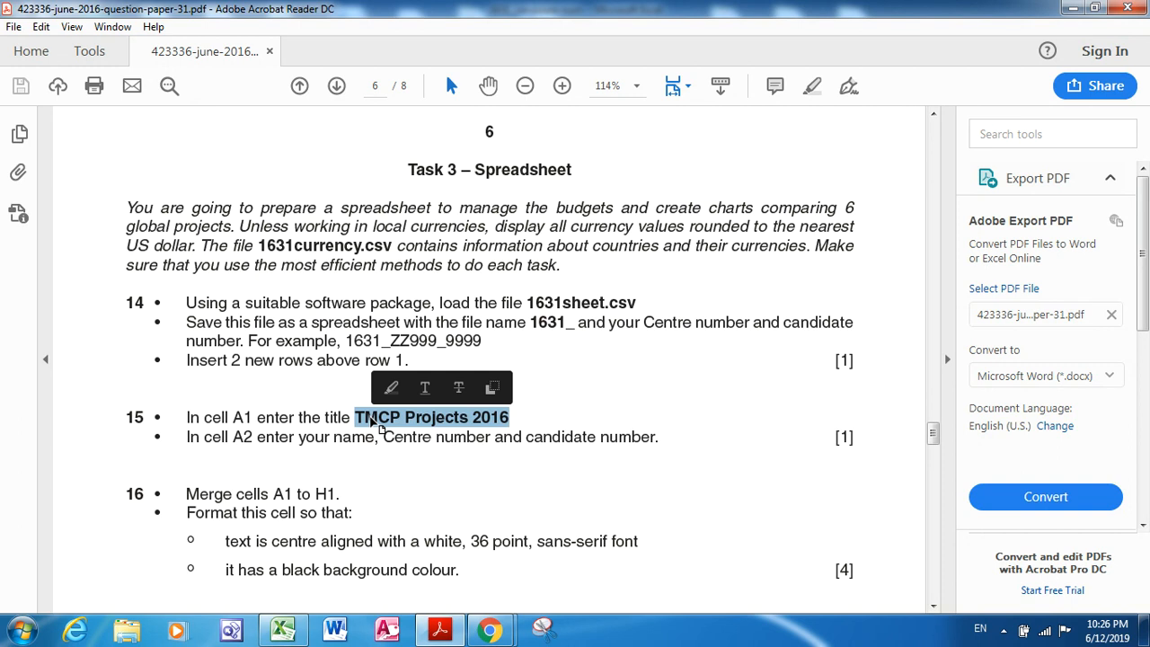
key(alt+Tab)
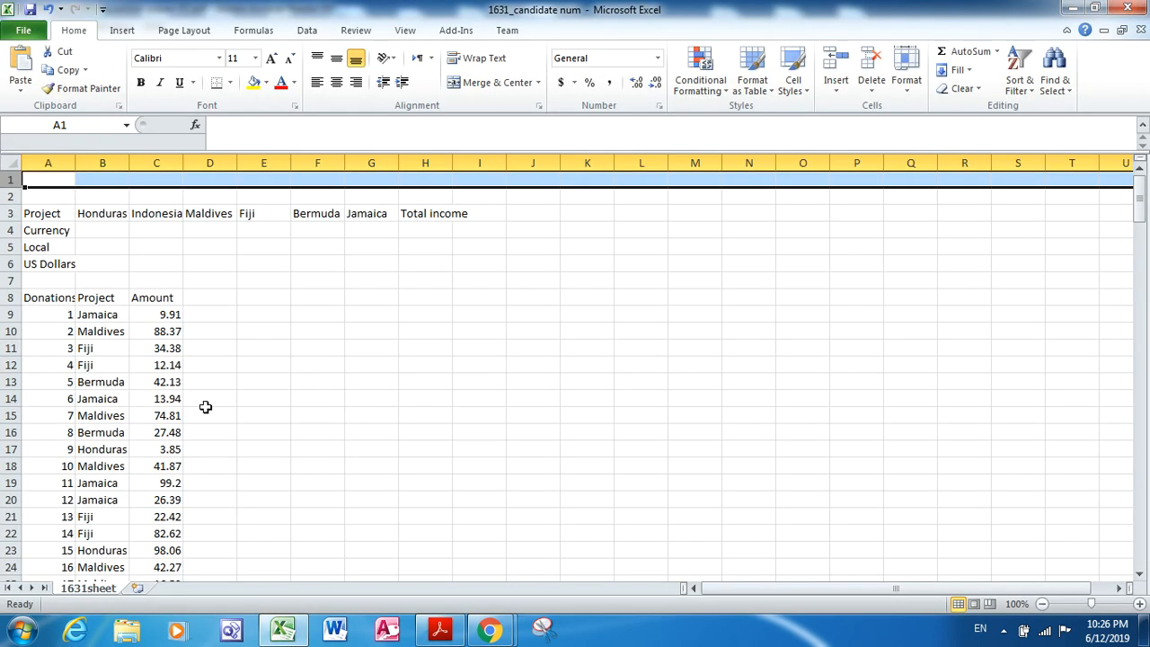
click(55, 178)
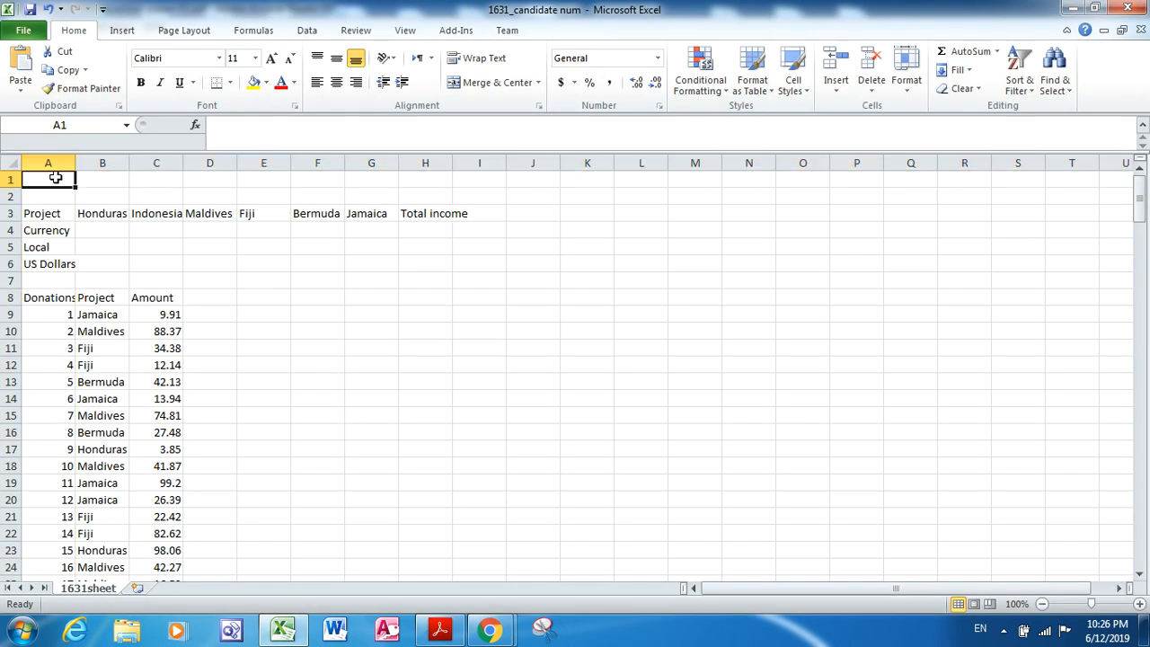
key(ctrl+v)
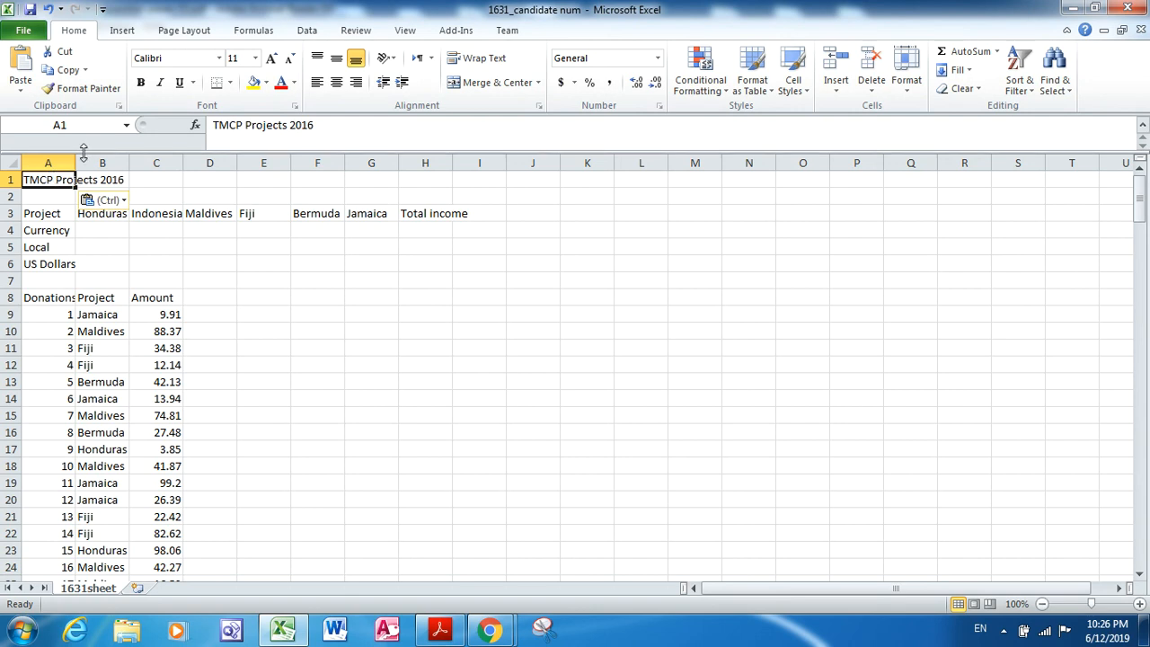
Autofit the width of column A to its contents
click(78, 161)
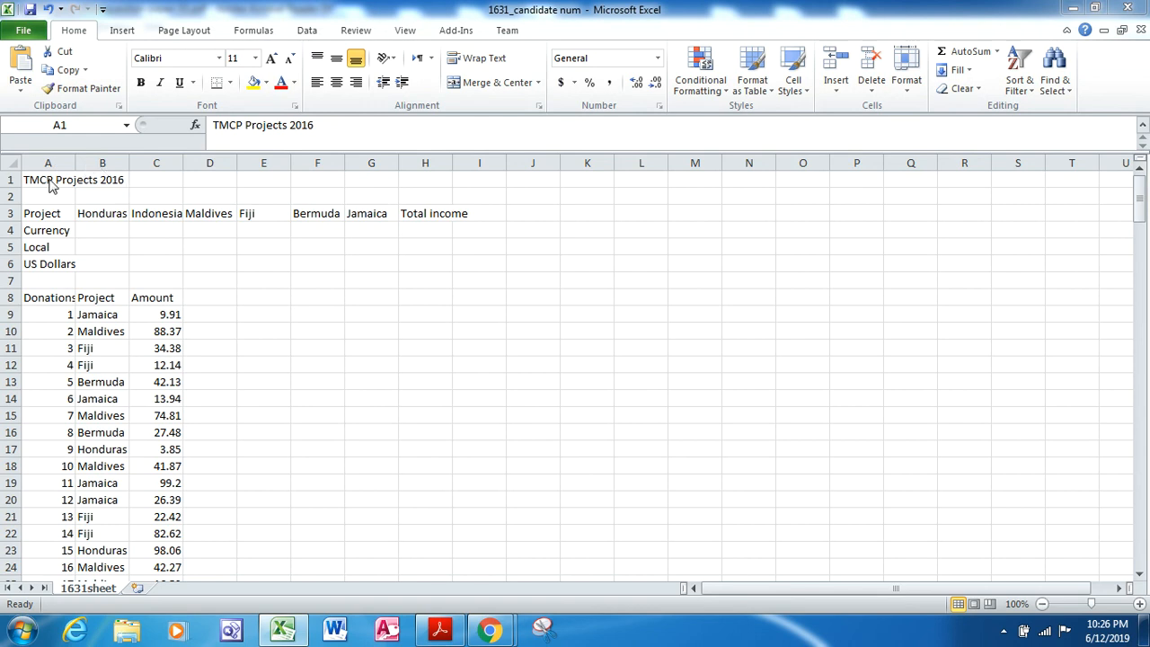
click(51, 185)
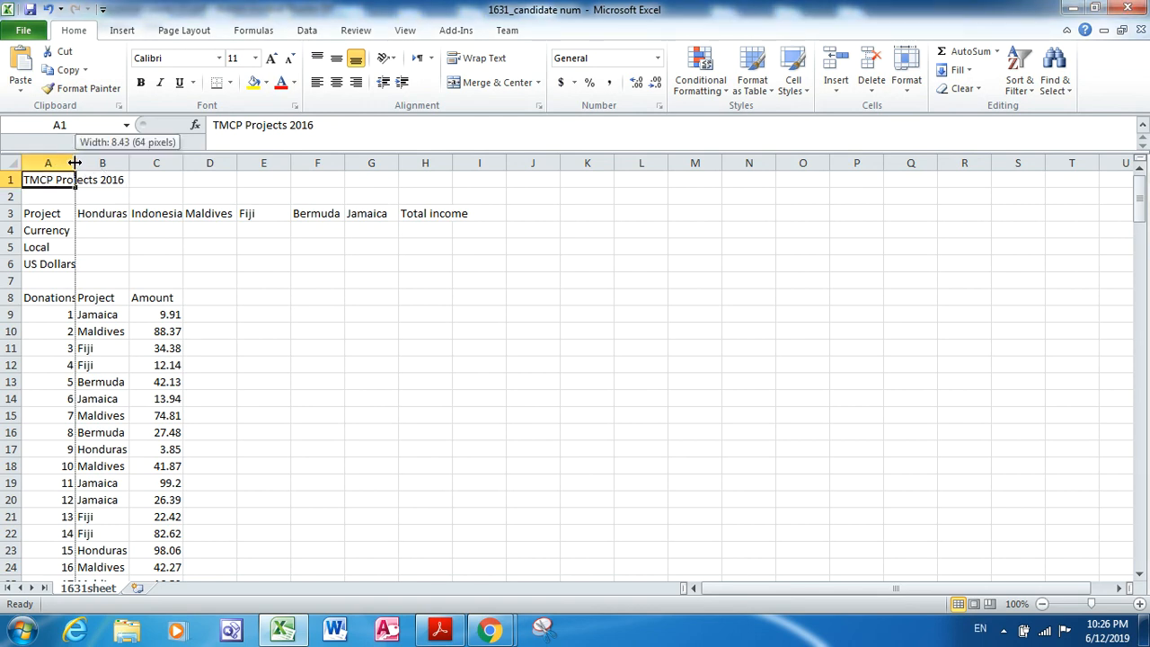
double_click(74, 163)
Check question 15 of the paper and enter "Name,Center no,Candidate num" in cell A2 of the workbook
key(alt+Tab)
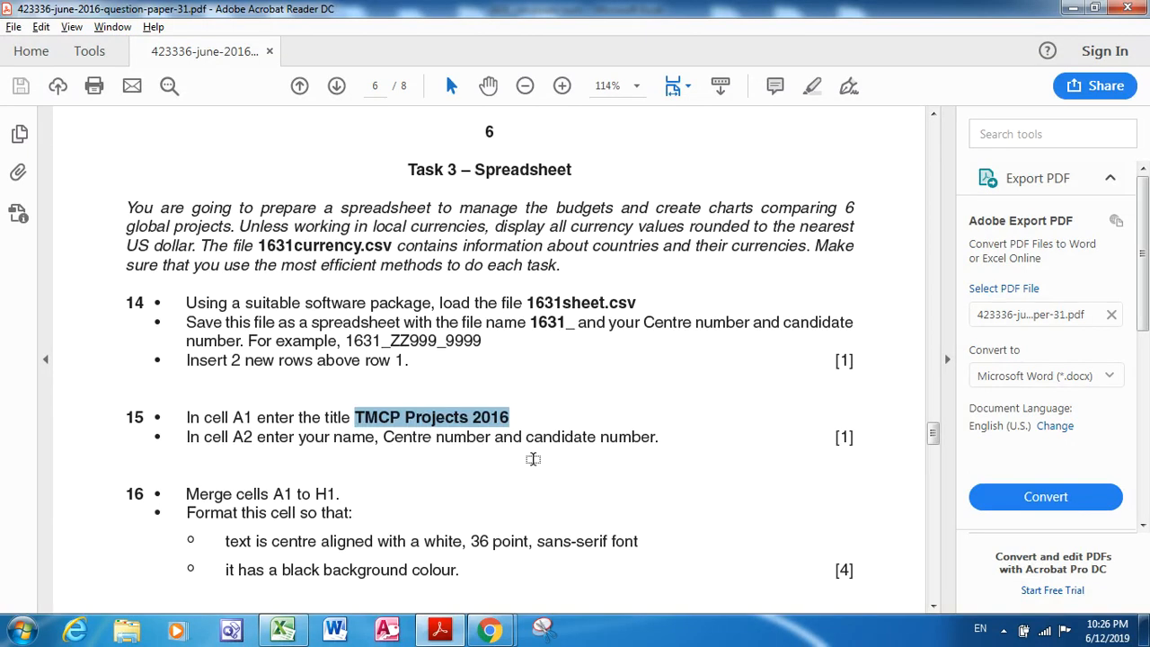
key(alt+Tab)
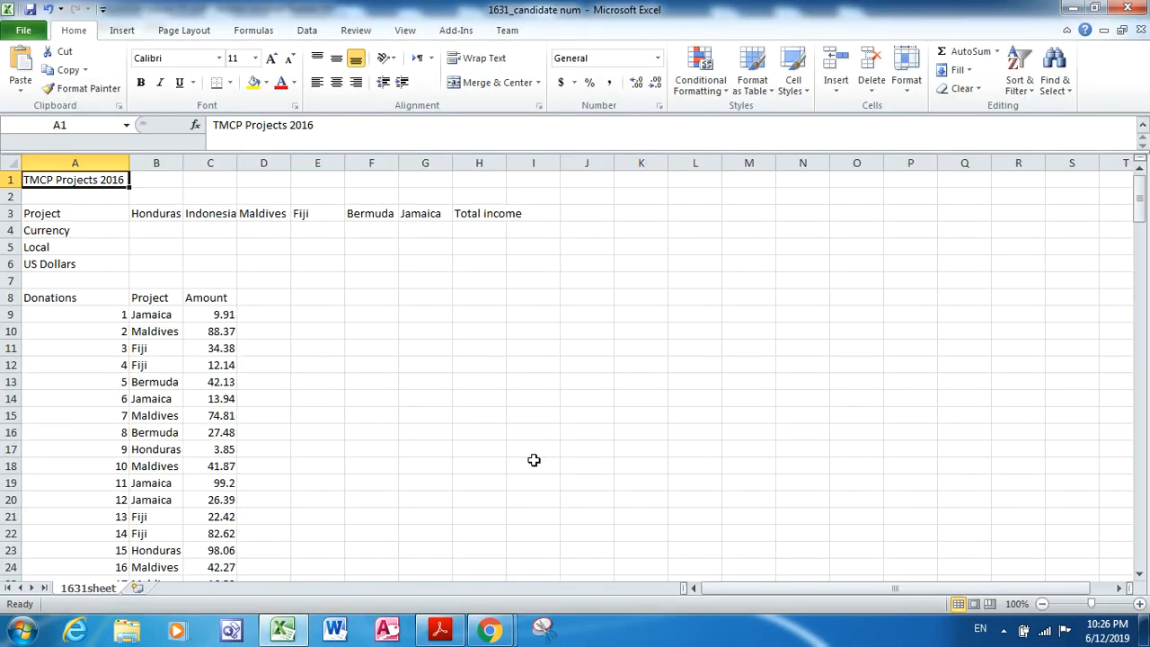
click(104, 201)
text(NAm)
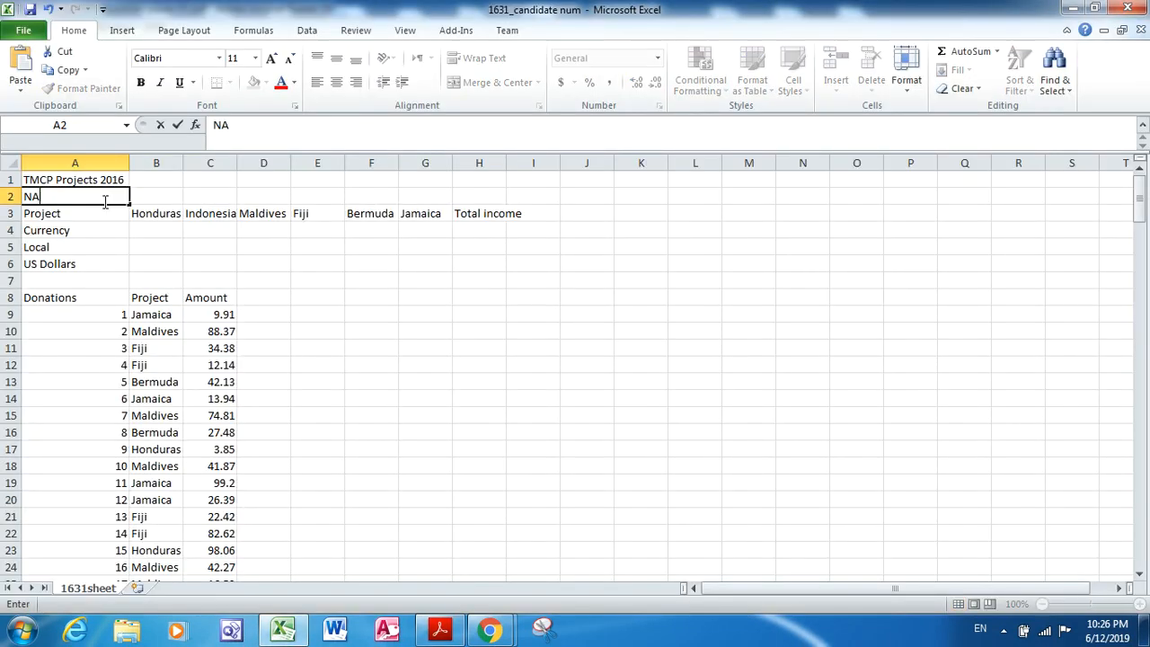
key(BackSpace)
key(BackSpace)
text(am)
text(e,Ca)
key(BackSpace)
key(BackSpace)
text(ent)
text(er)
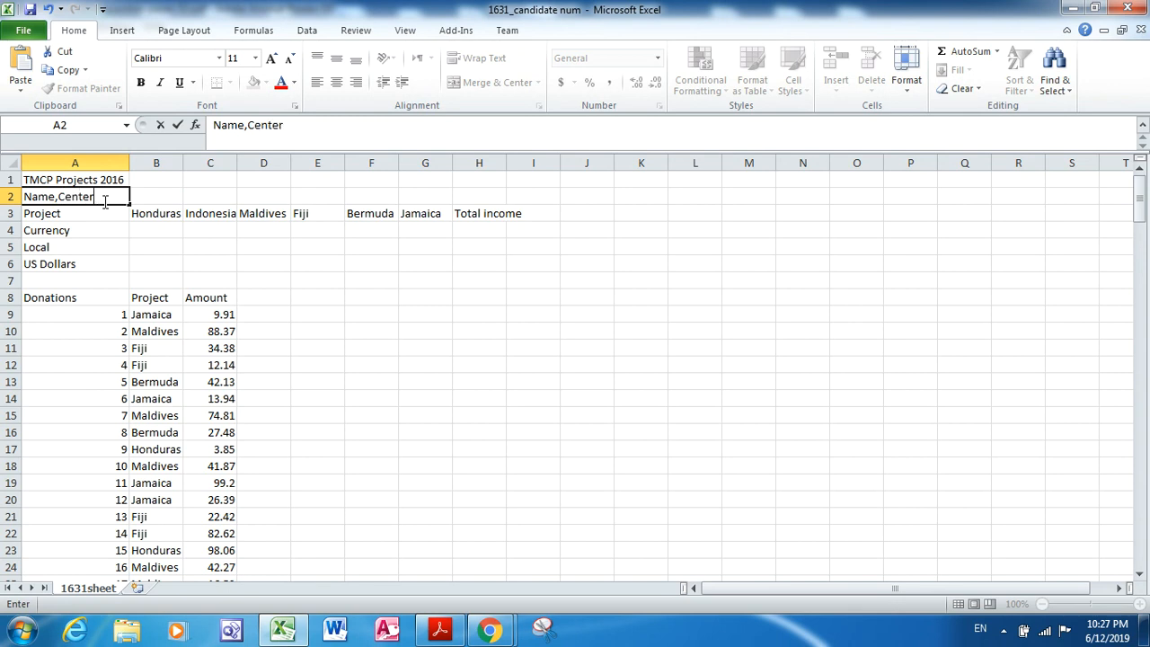
text( no,Candidate)
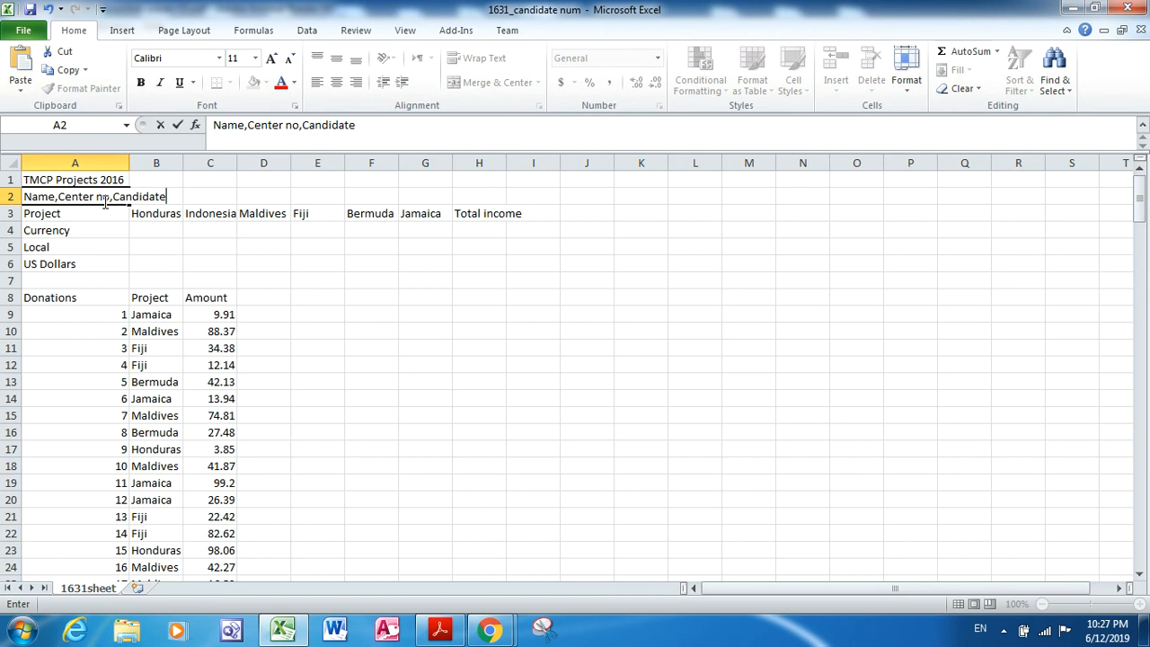
text( num)
key(Return)
Check question 16 of the paper, then merge and center cells A1 to H1 in the workbook
key(alt+Tab)
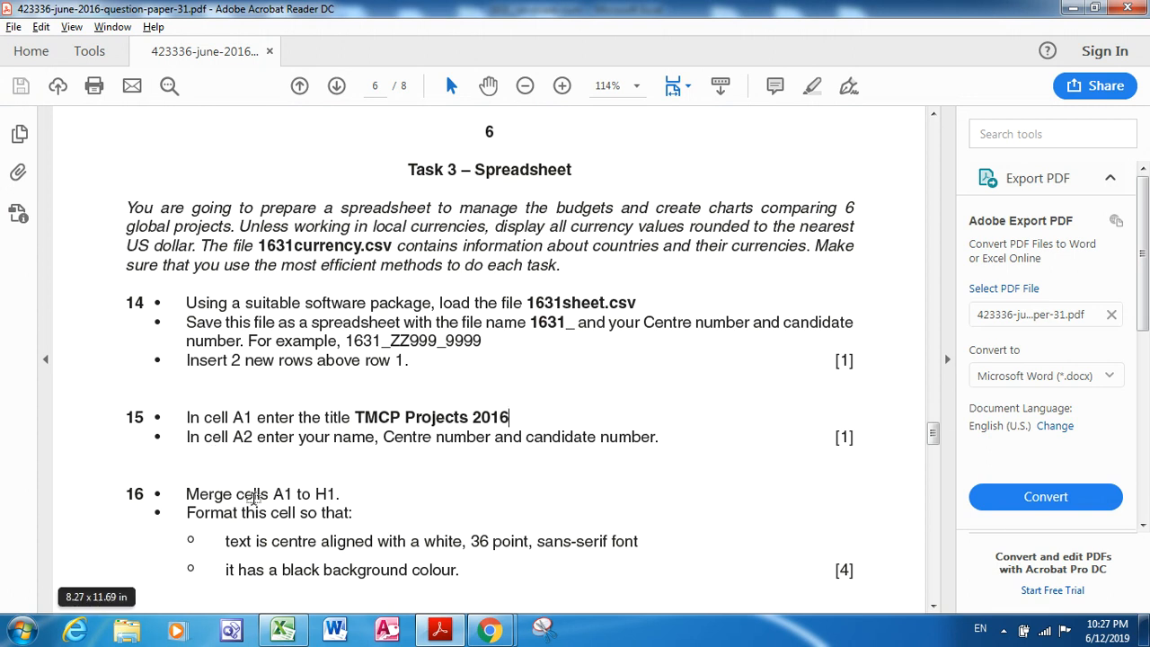
key(alt+Tab)
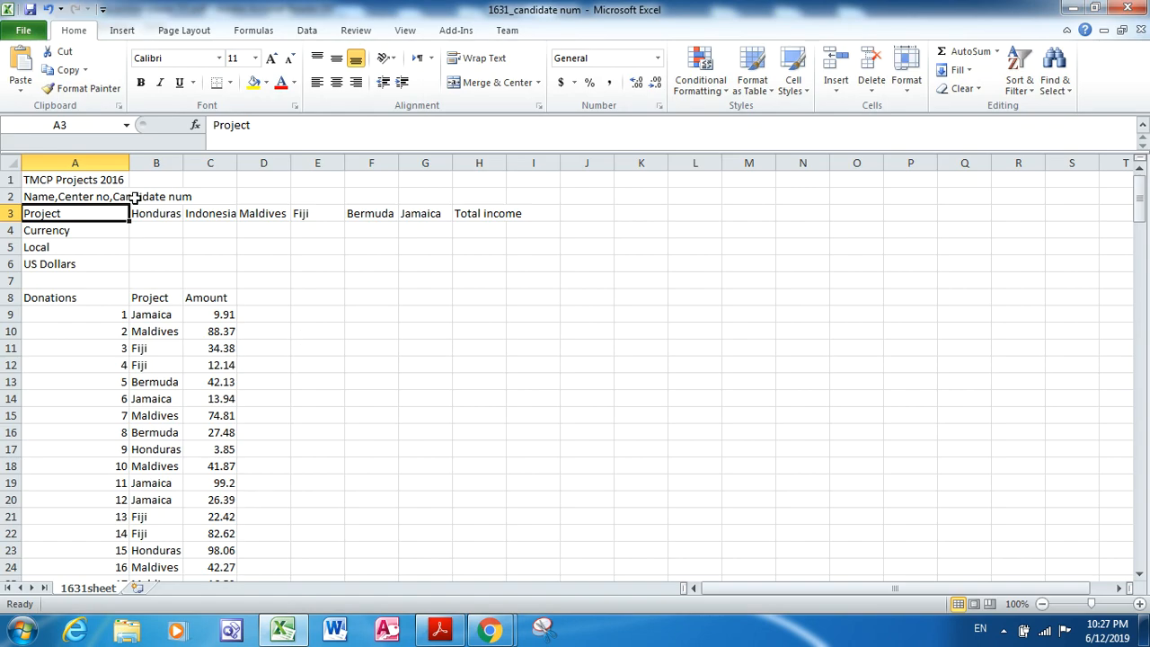
drag(79, 180, 481, 183)
click(518, 83)
Read the title formatting requirements in question 16 and set the merged title in row 1 to 36 point Arial
key(alt+Tab)
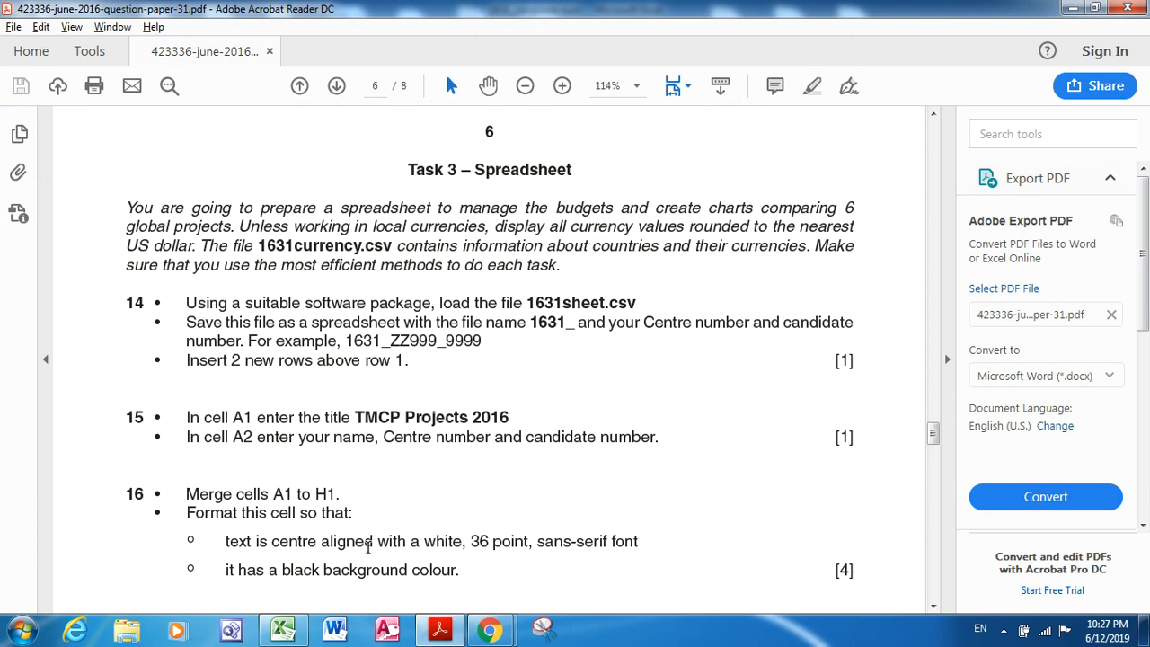
drag(425, 541, 629, 554)
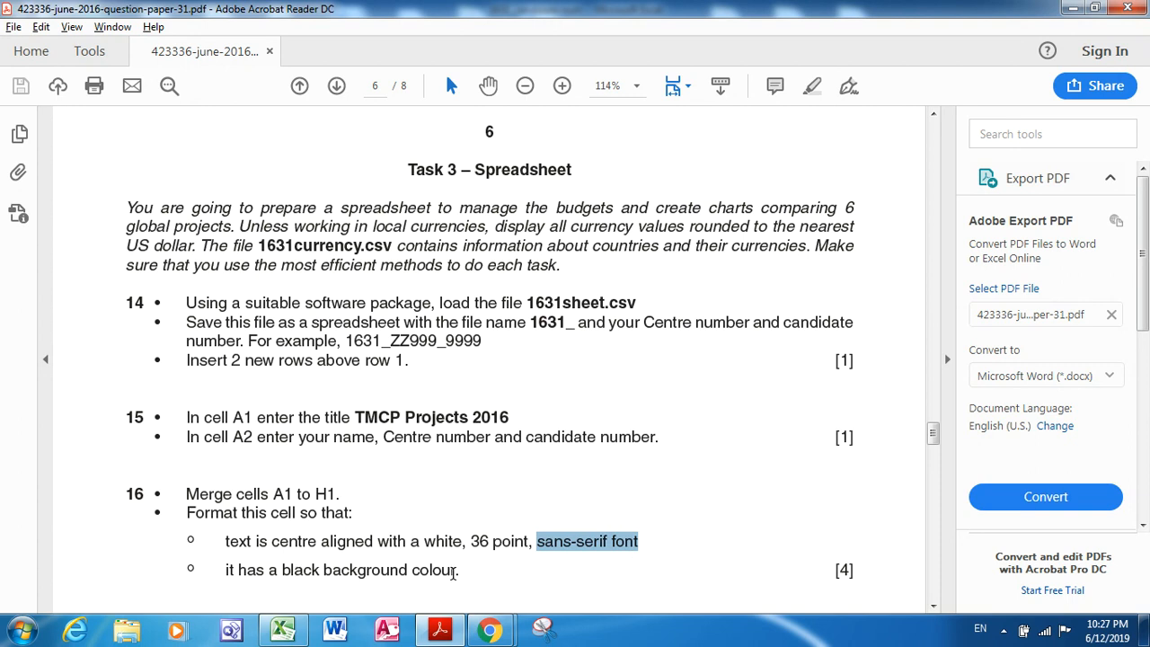
key(alt+Tab)
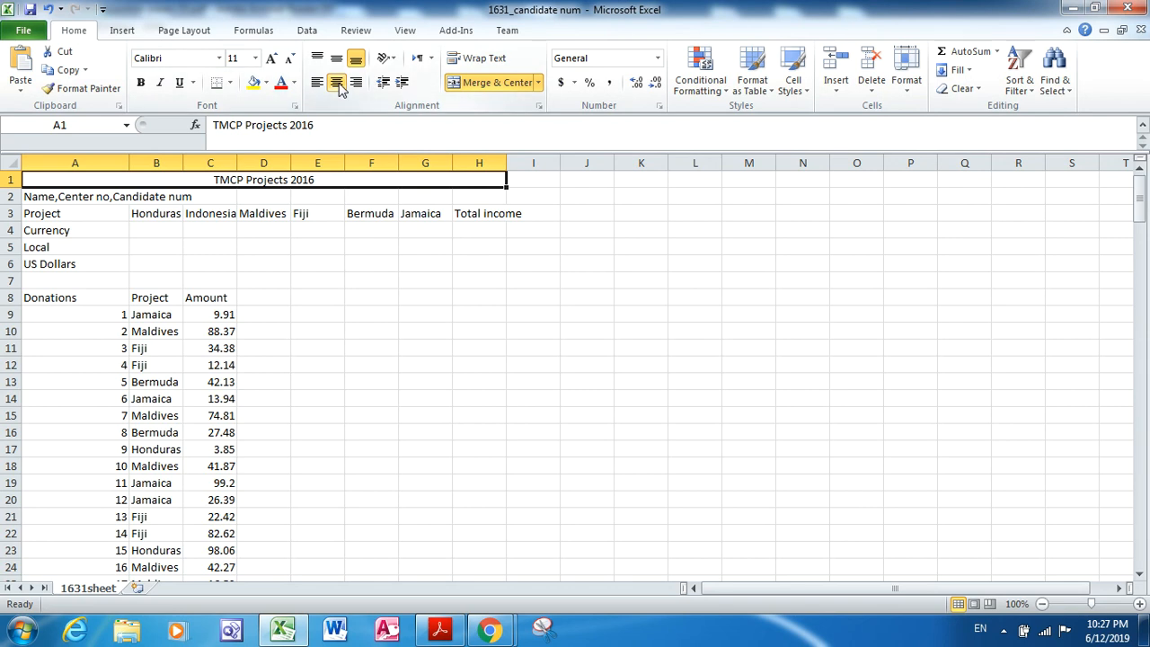
click(255, 58)
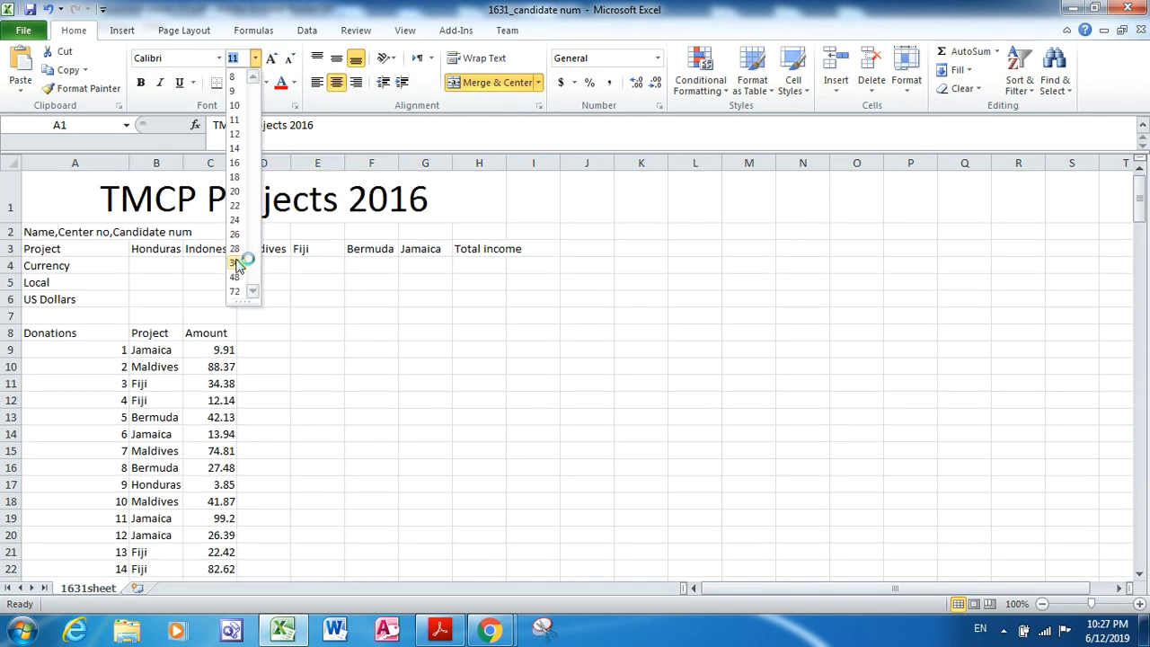
click(235, 263)
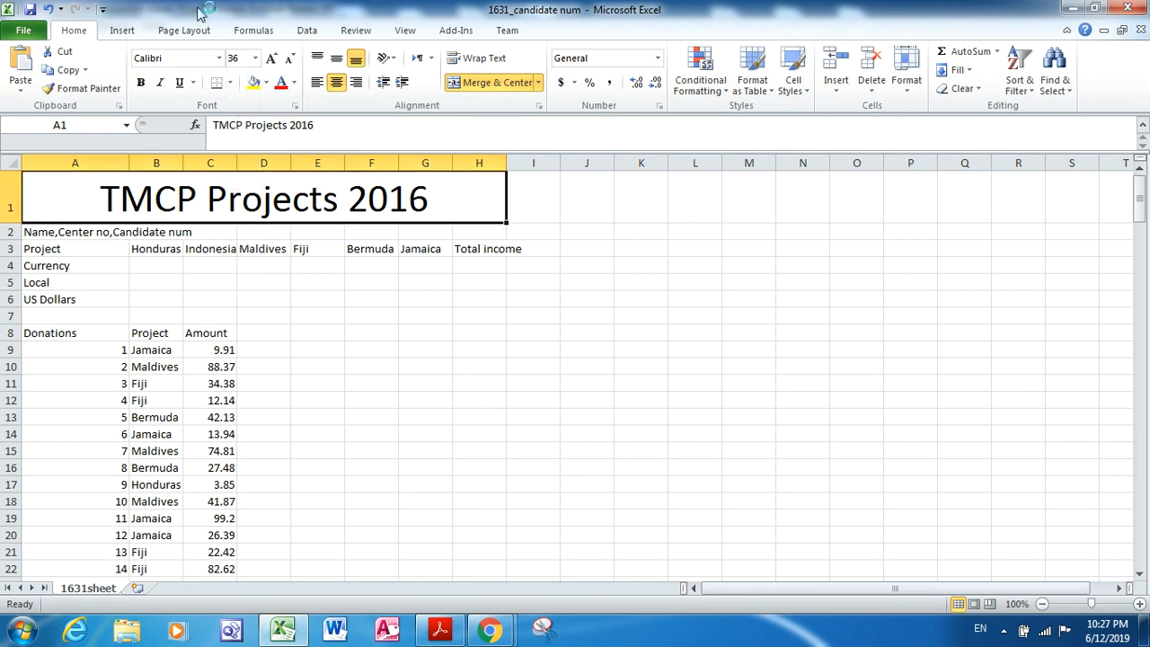
click(218, 58)
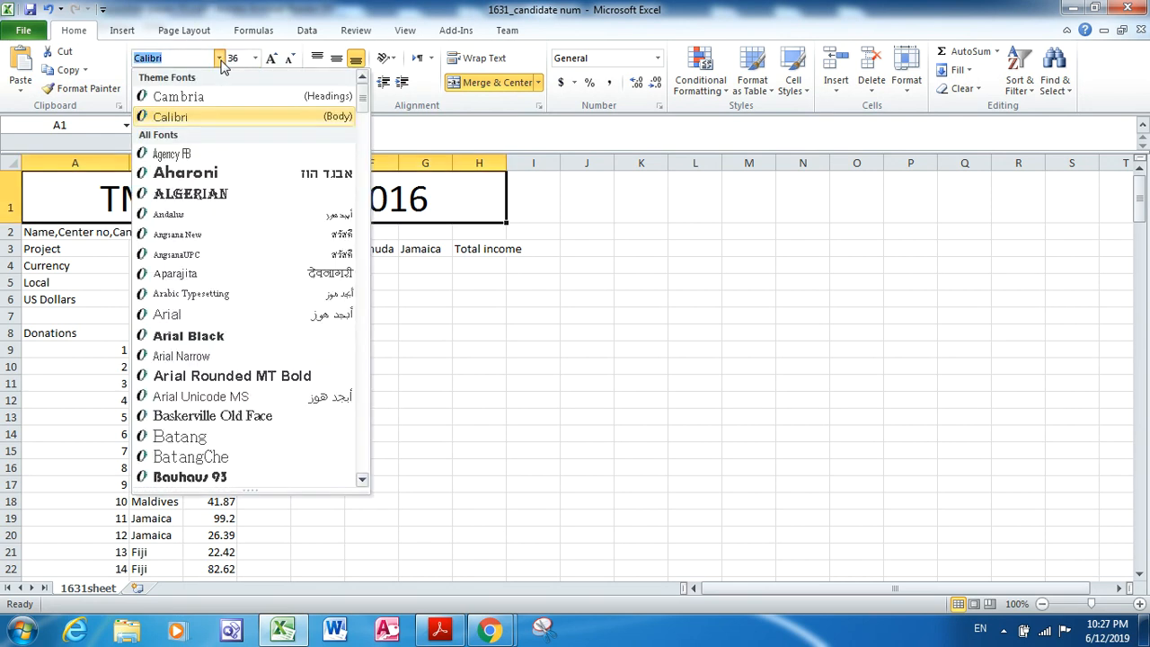
click(170, 314)
Recheck the colour requirements in the paper and give the merged title cell a white font and black fill
key(alt+Tab)
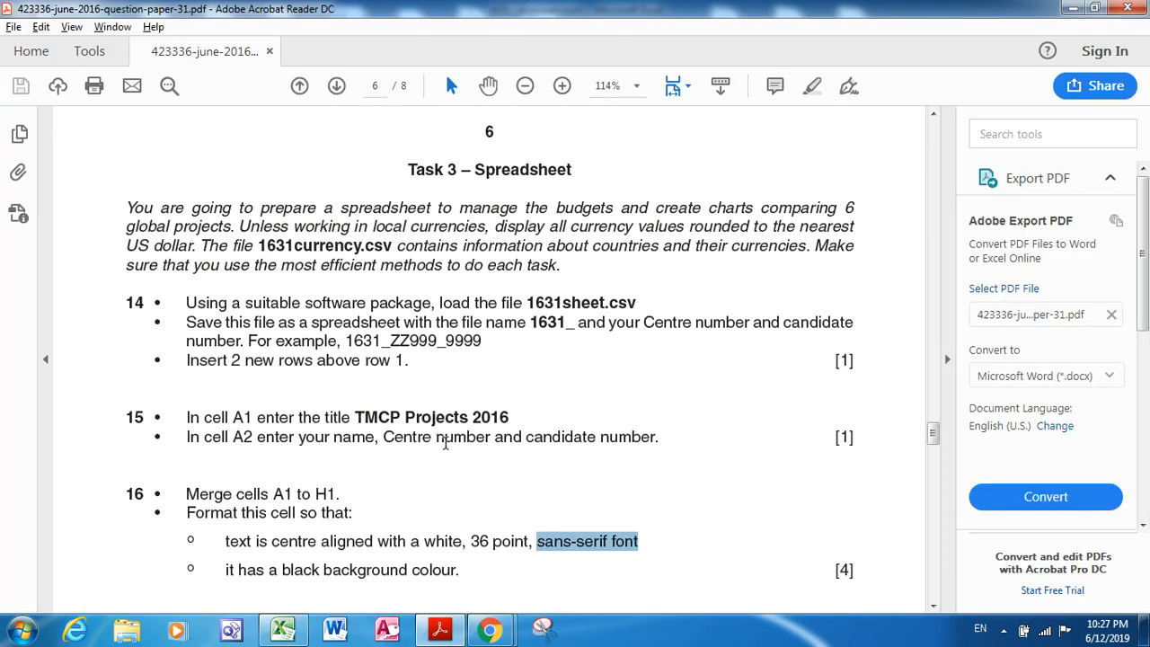
key(alt+Tab)
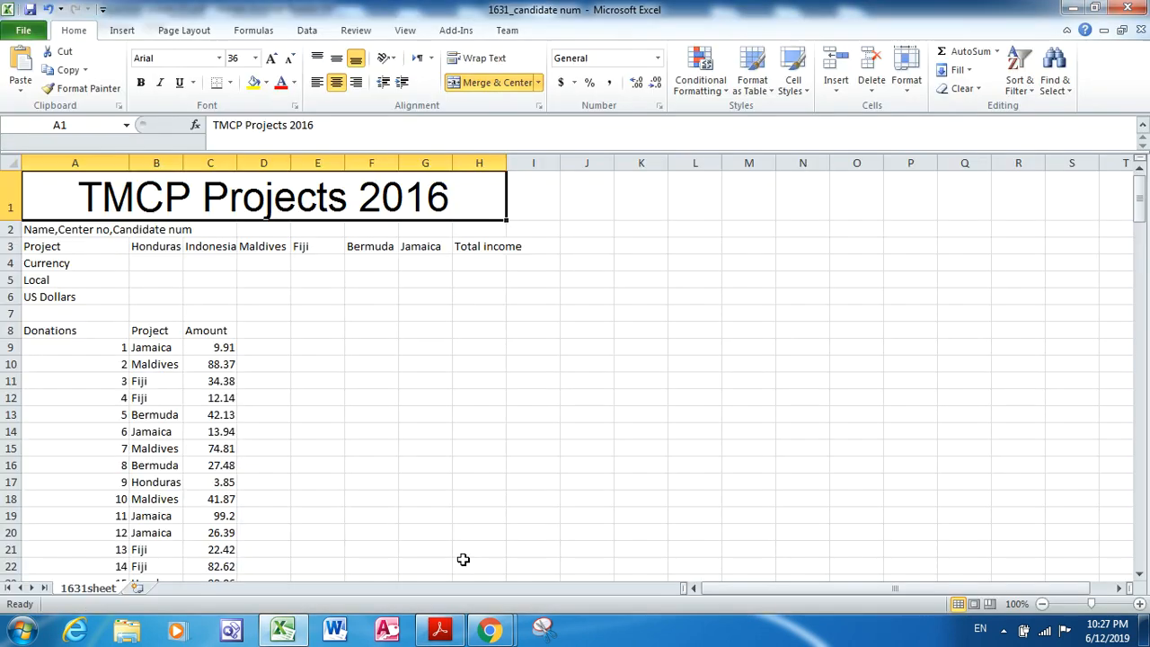
click(292, 82)
click(279, 138)
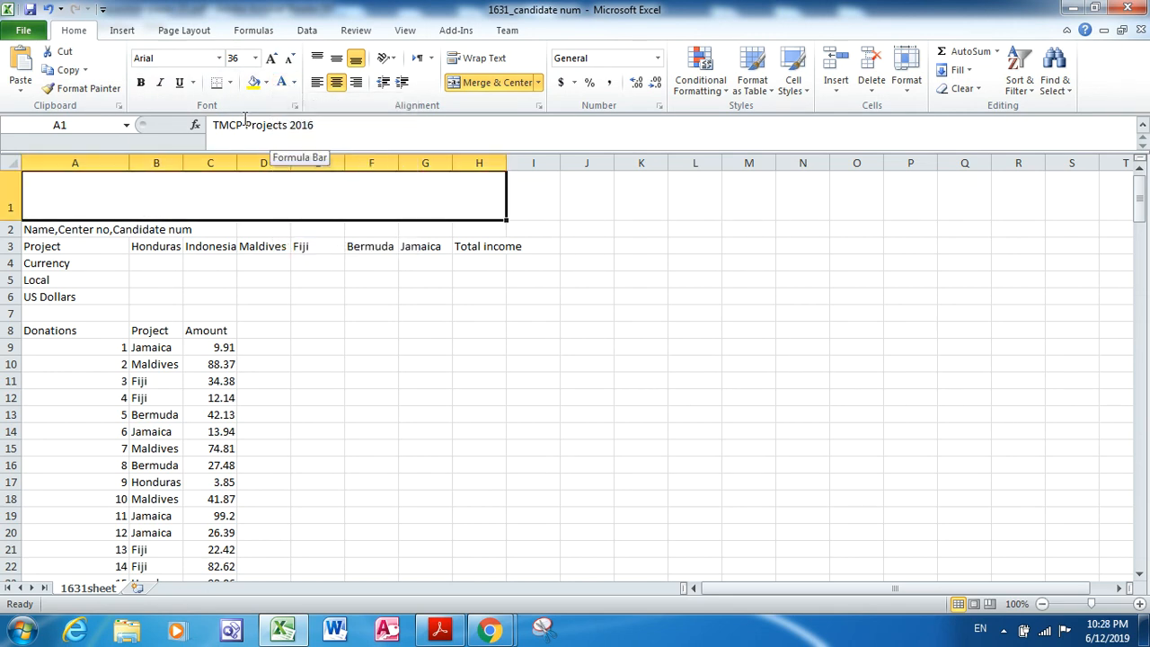
click(266, 83)
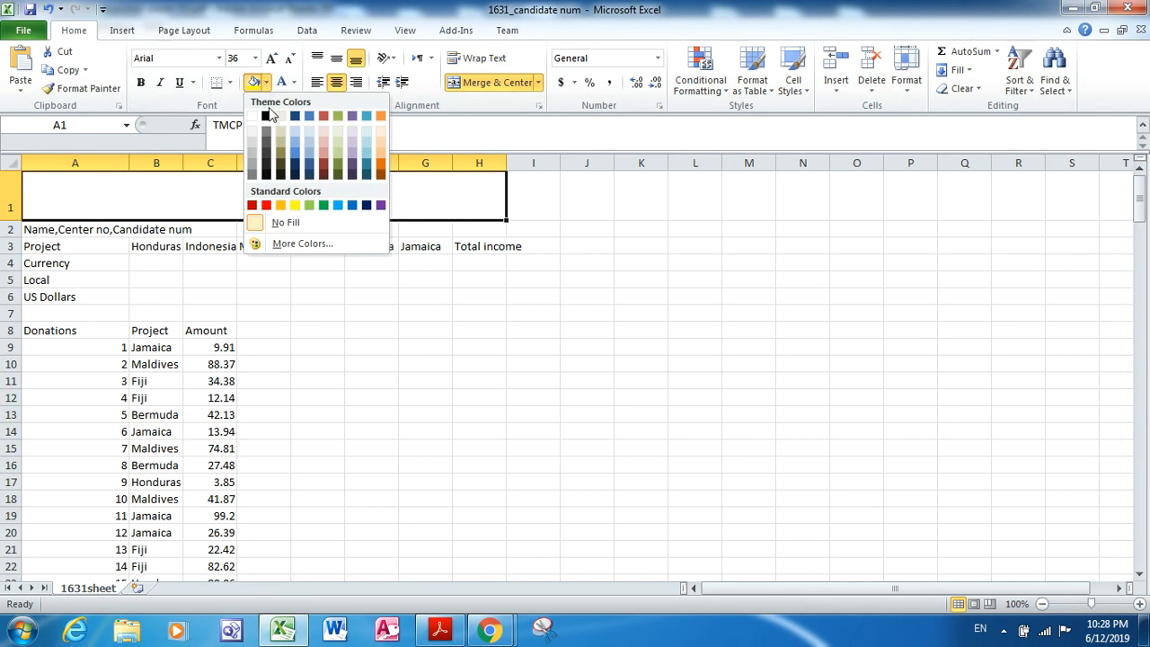
click(269, 117)
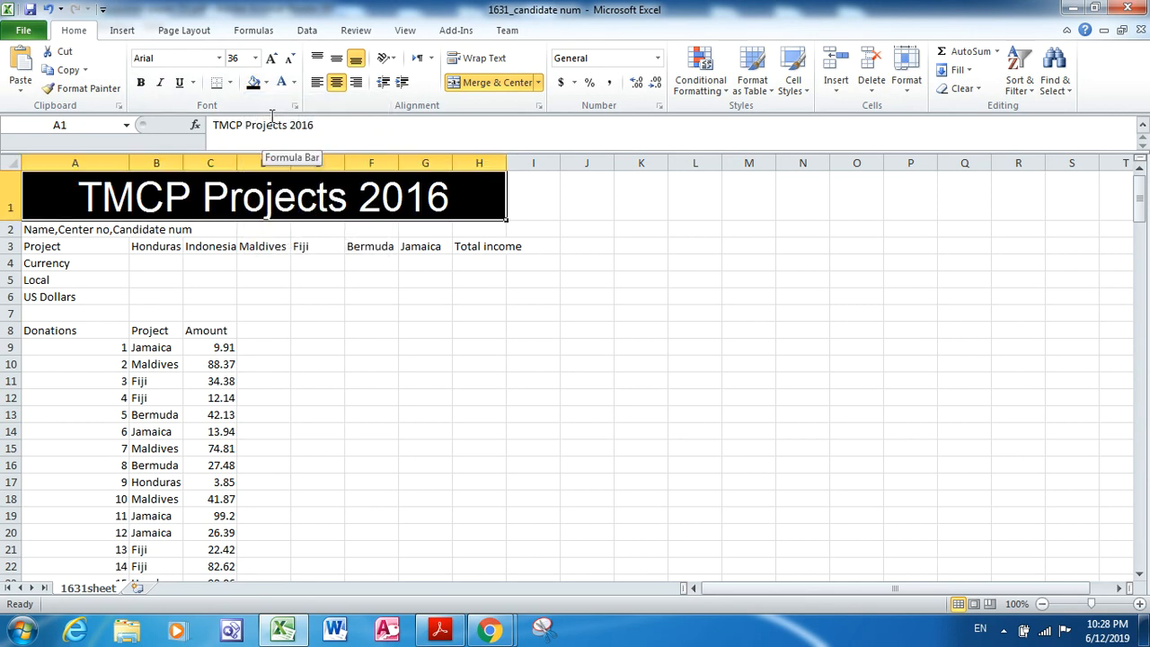
Read question 17 of the paper and open the 1631currency file from the 0417_s16_sf_31 folder inside s16_qp_31 on the desktop
key(alt+Tab)
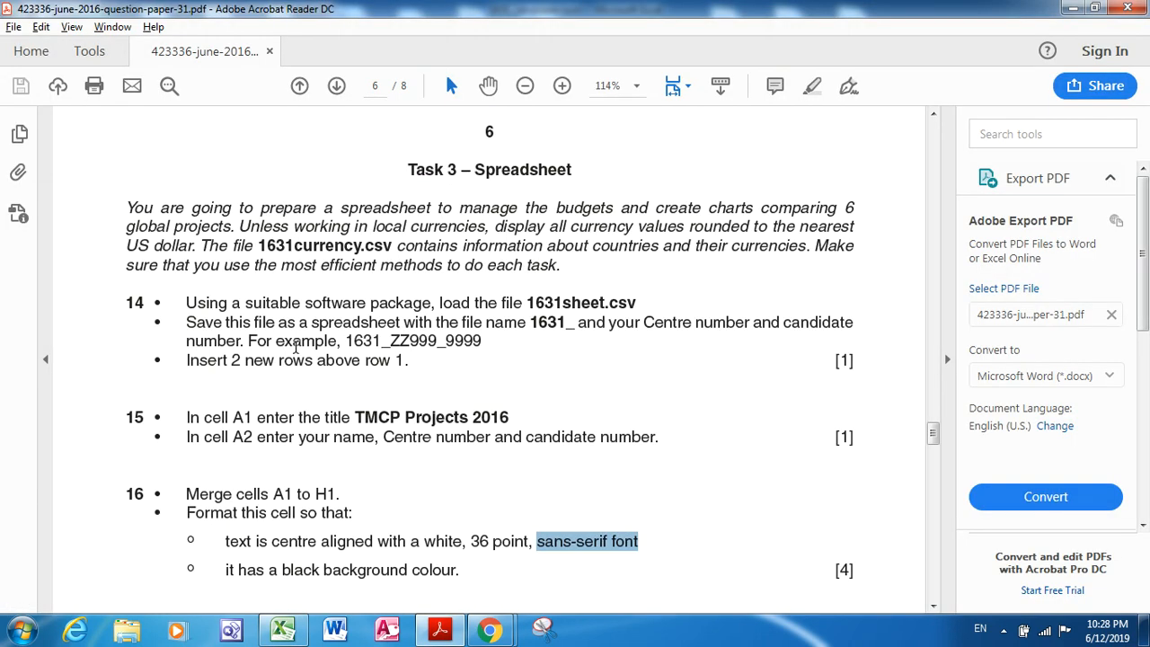
click(932, 606)
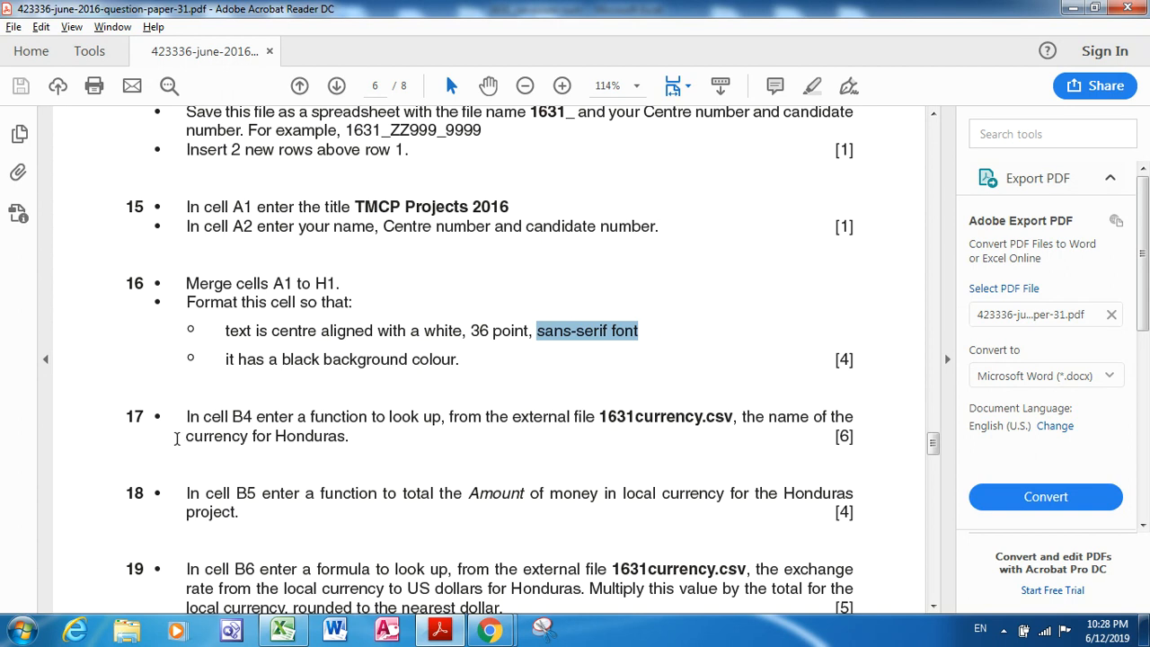
drag(230, 415, 257, 417)
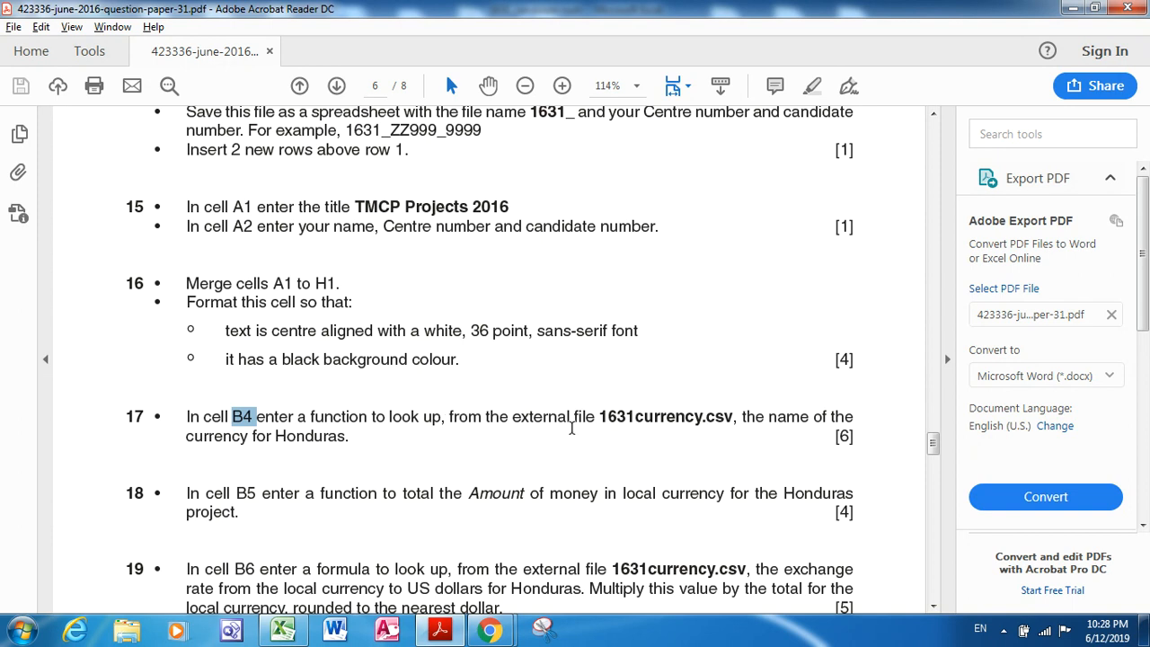
drag(602, 415, 724, 418)
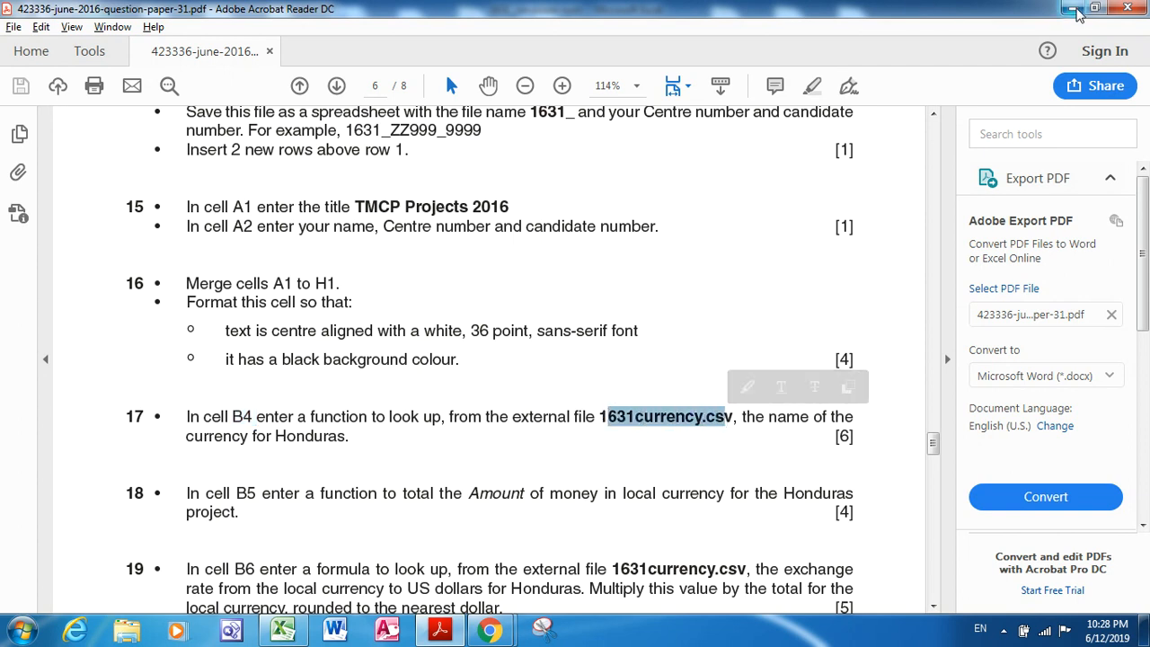
click(1074, 8)
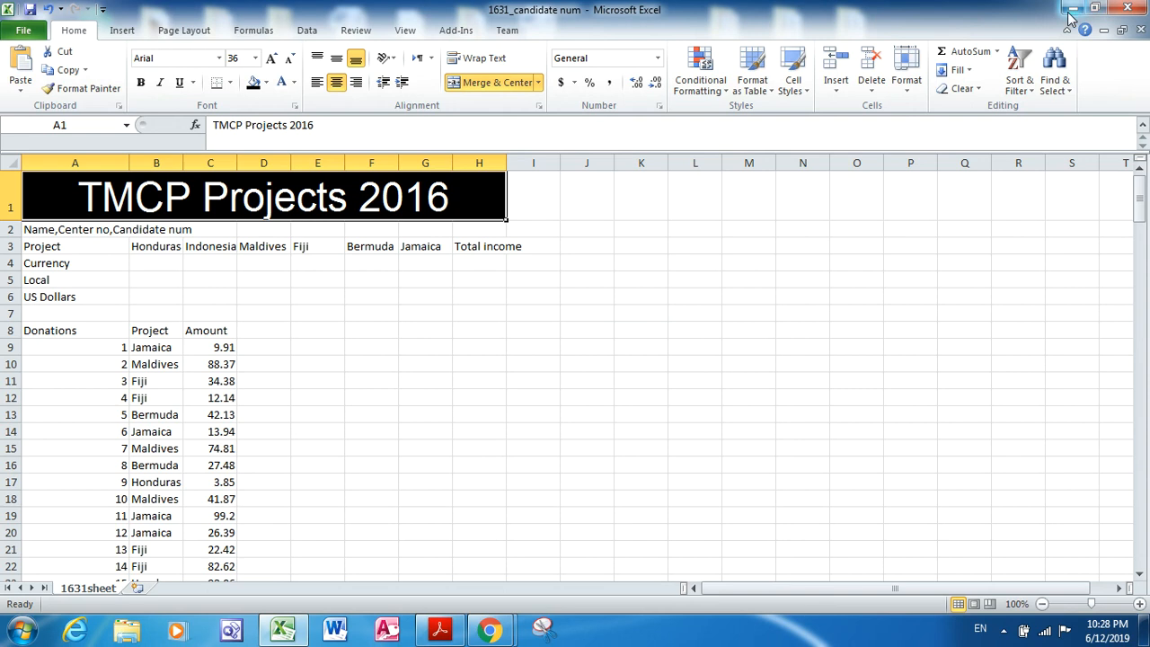
click(1075, 9)
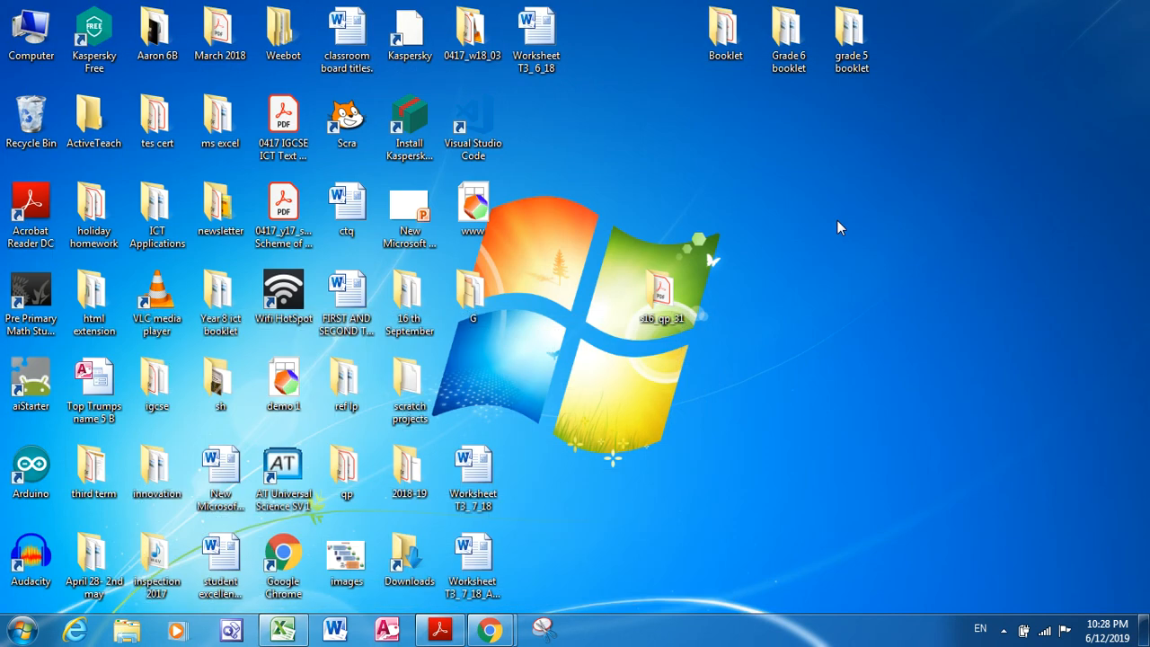
double_click(662, 316)
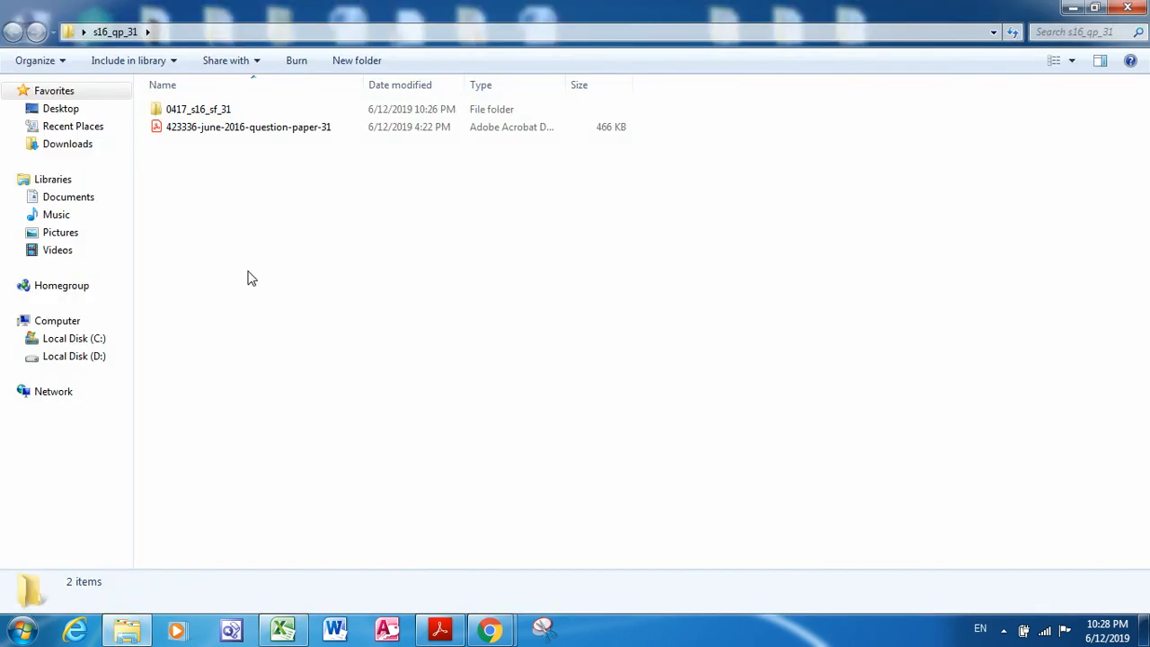
double_click(179, 110)
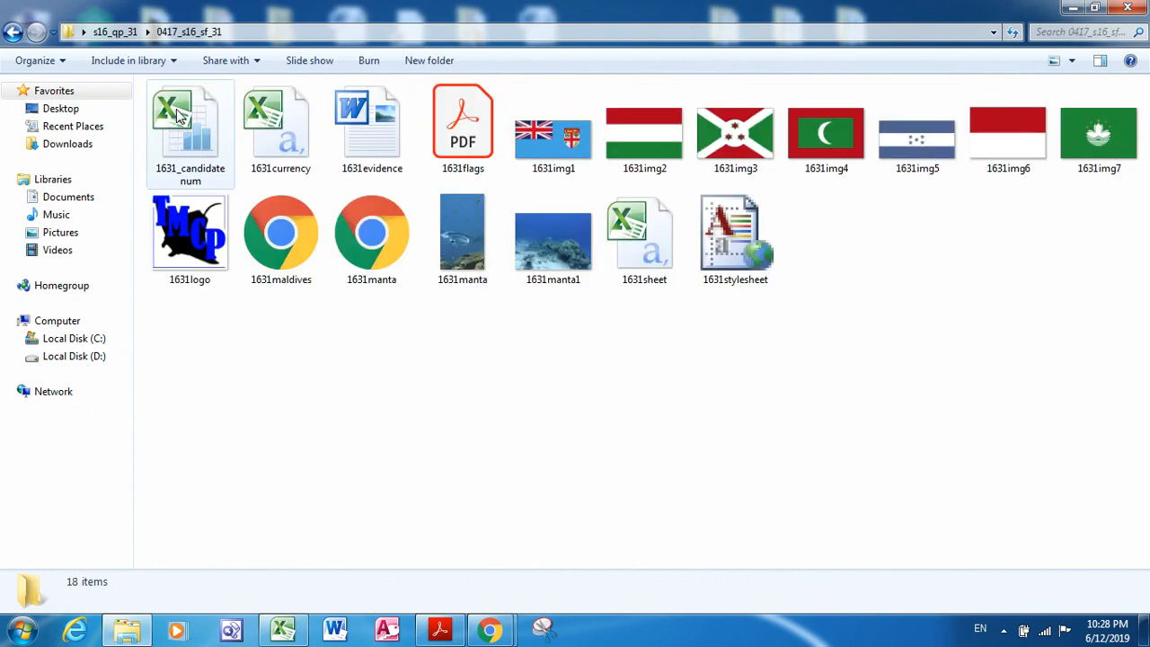
double_click(284, 121)
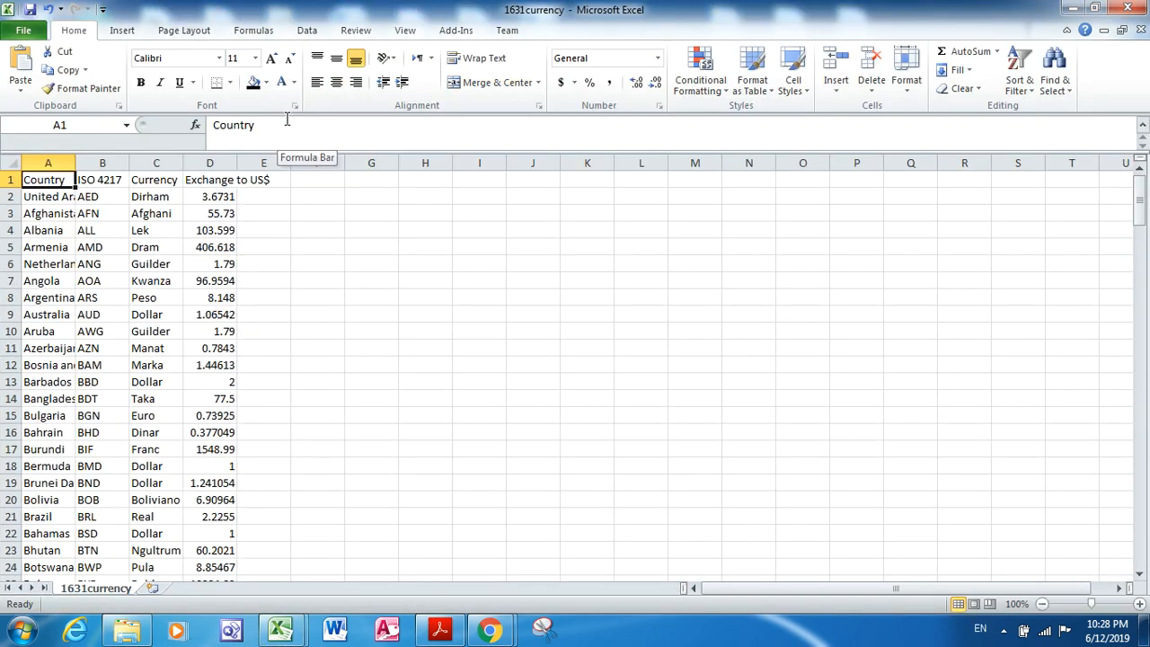
Autofit all columns of the 1631currency sheet and look through its list of countries, currencies and exchange rates
click(10, 162)
double_click(76, 163)
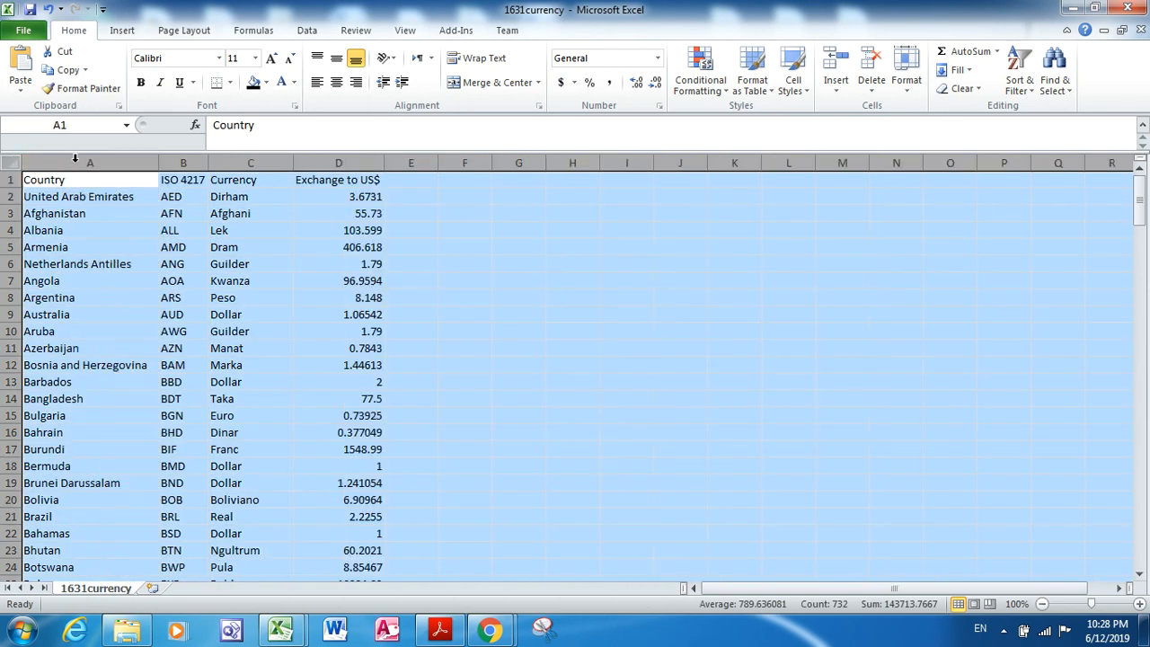
click(594, 310)
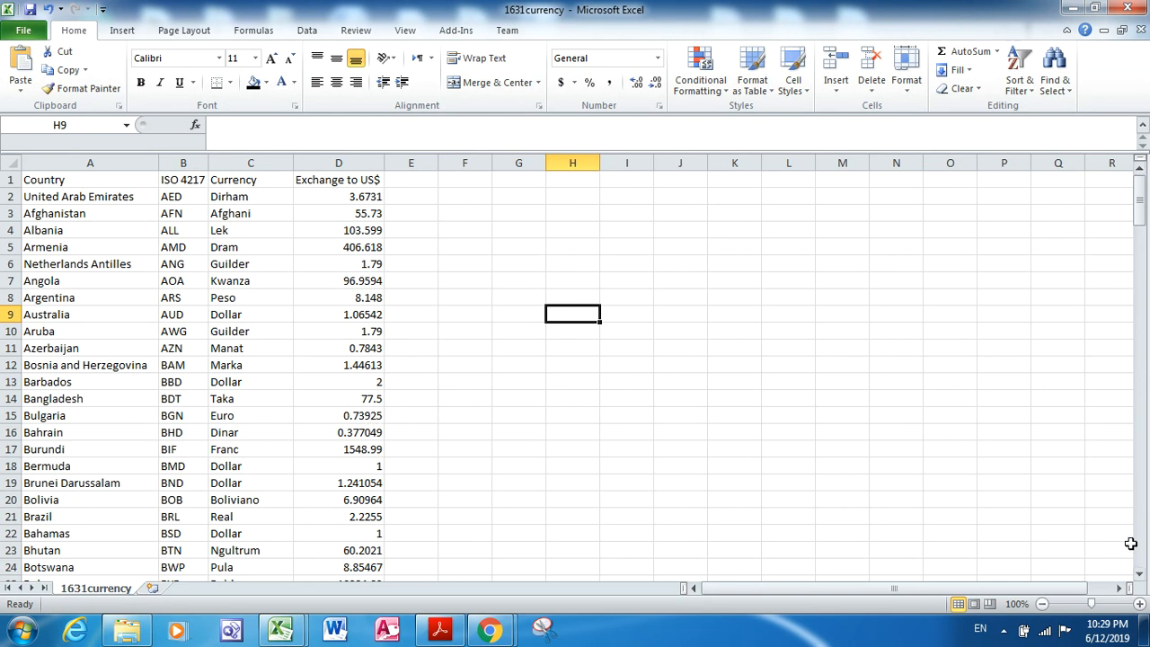
drag(1141, 581, 1142, 581)
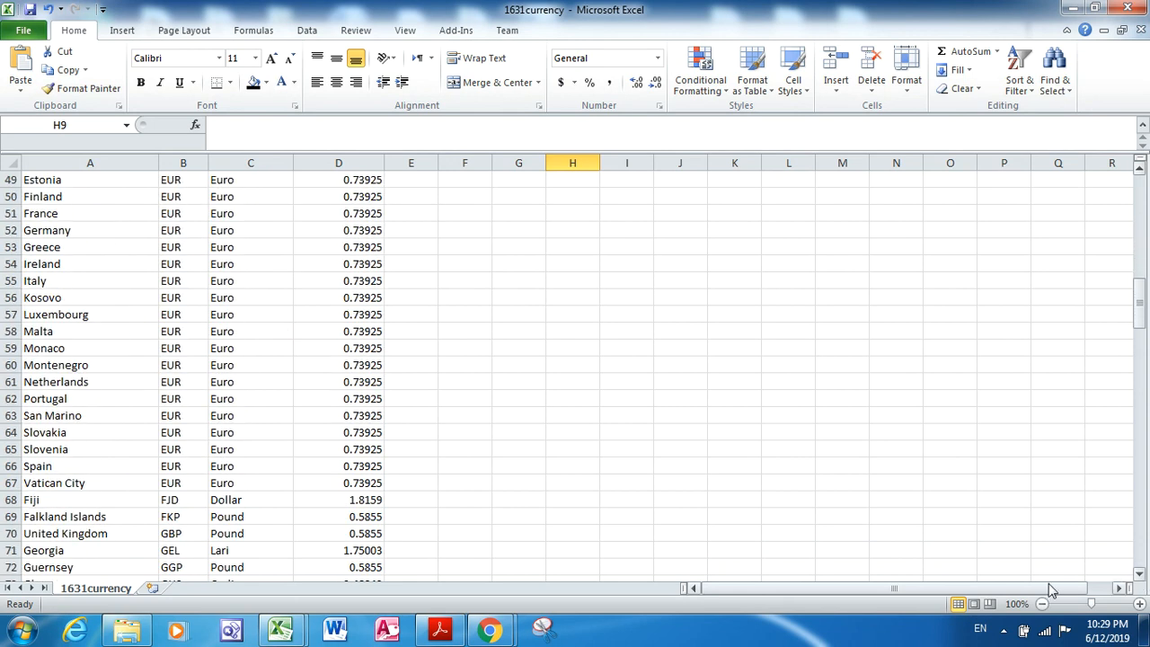
drag(1139, 198, 1139, 198)
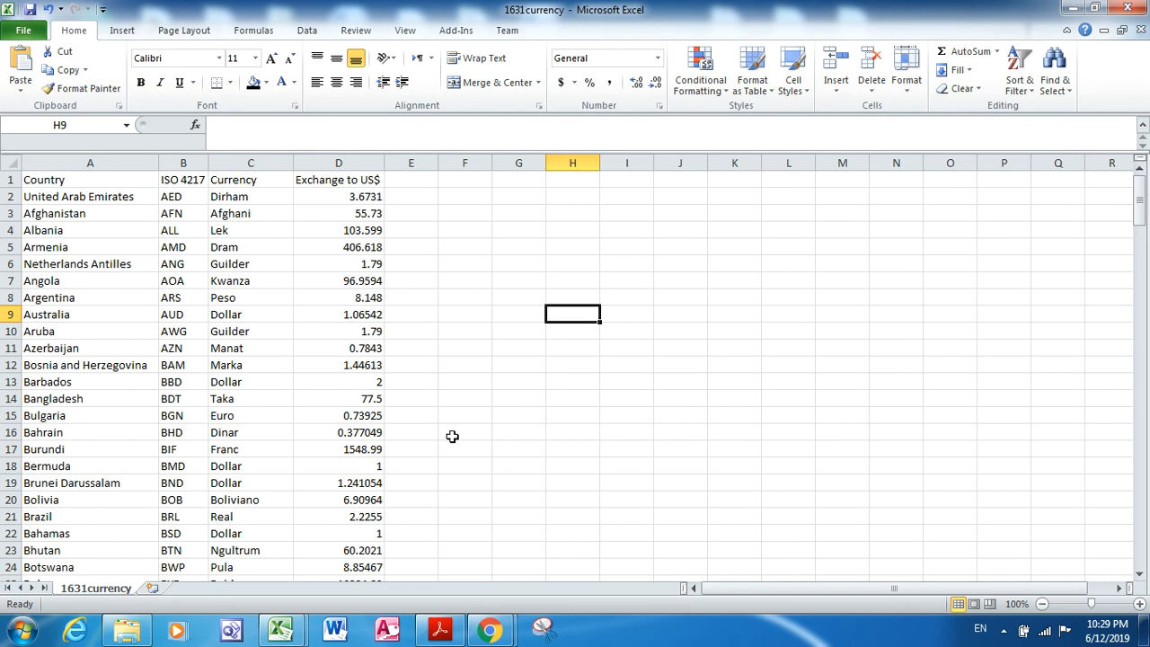
Return to the candidate workbook and start a VLOOKUP in cell B4 with the Honduras heading in B3 as lookup value
mouse_move(299, 635)
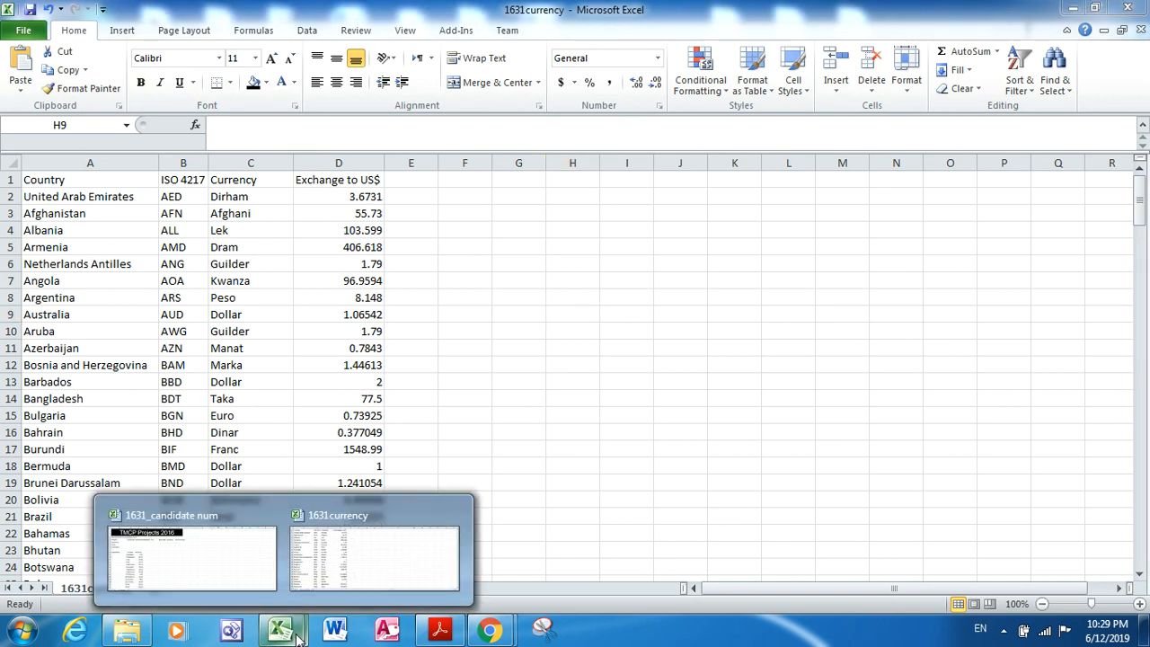
click(249, 549)
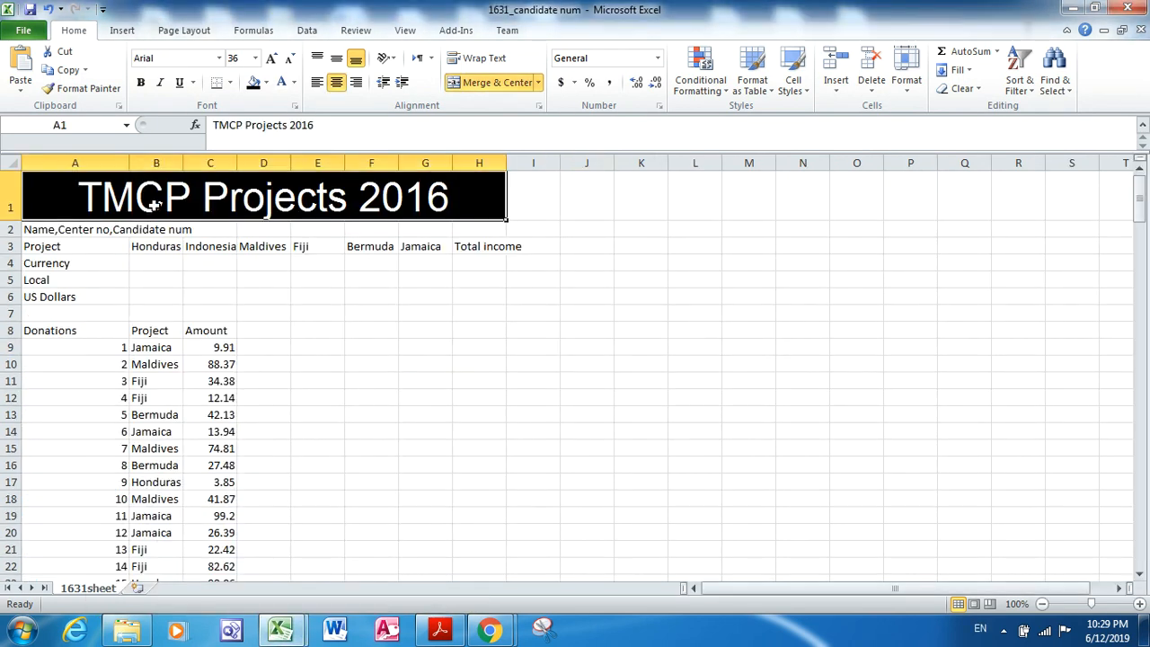
click(158, 263)
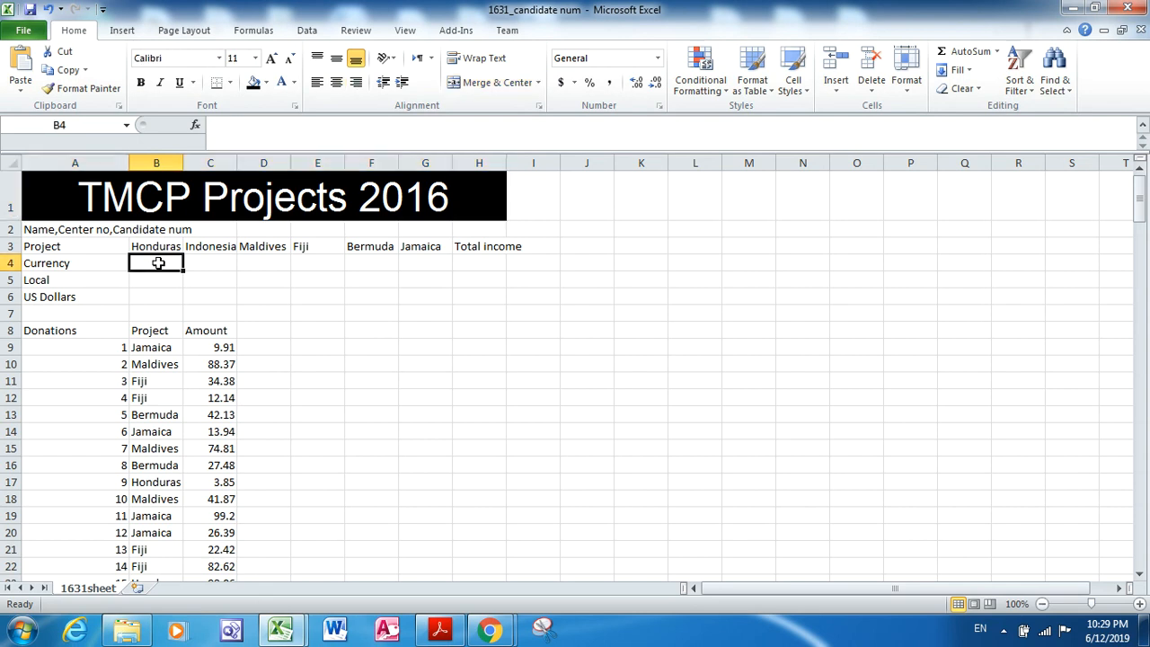
text(=v)
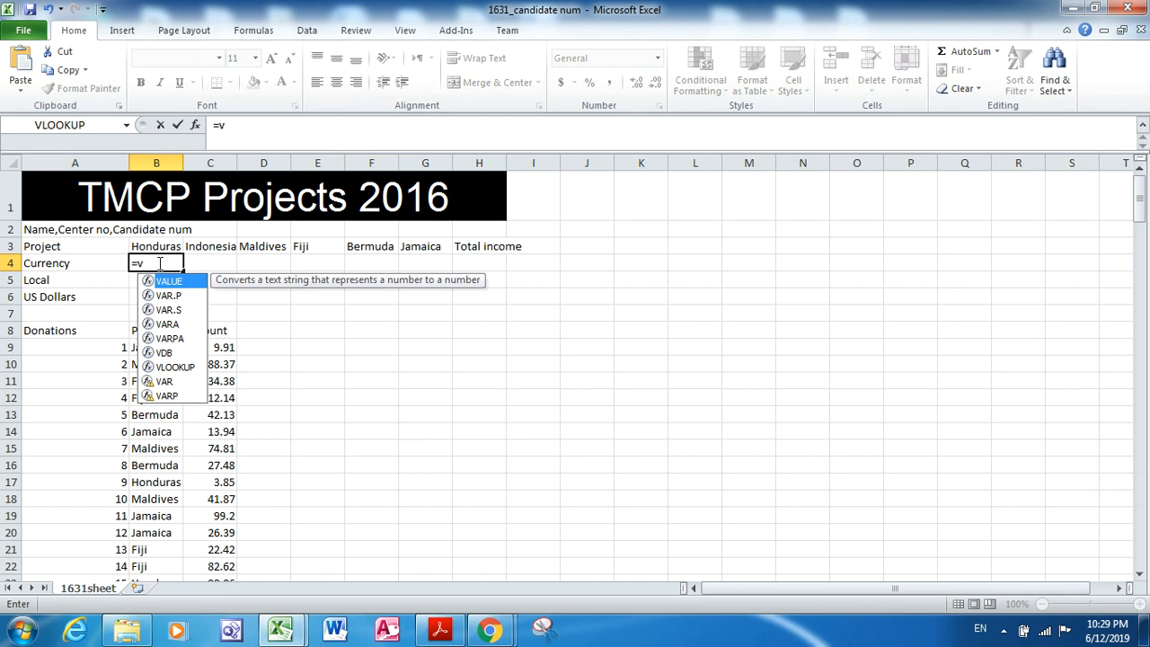
text(loo)
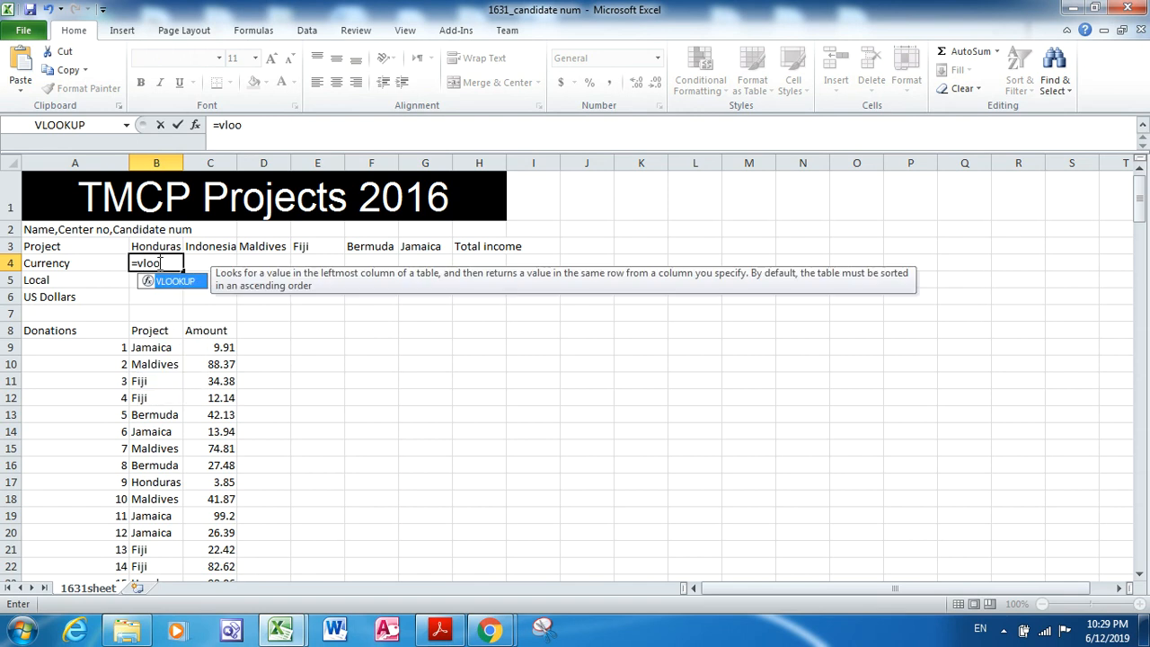
double_click(175, 282)
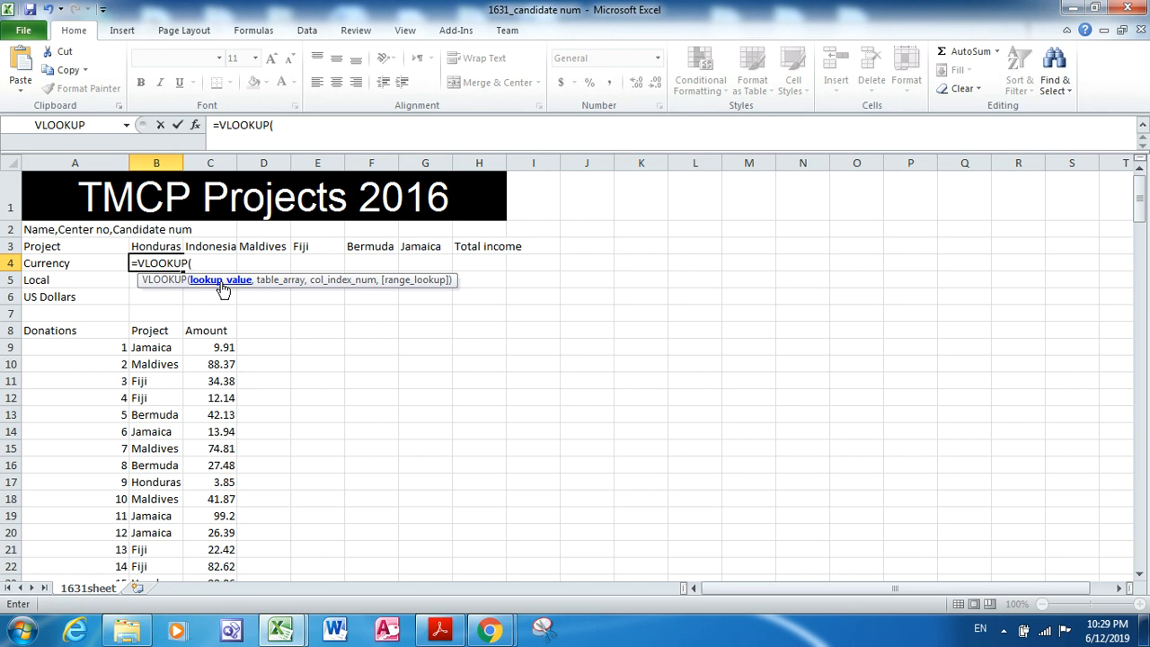
click(158, 245)
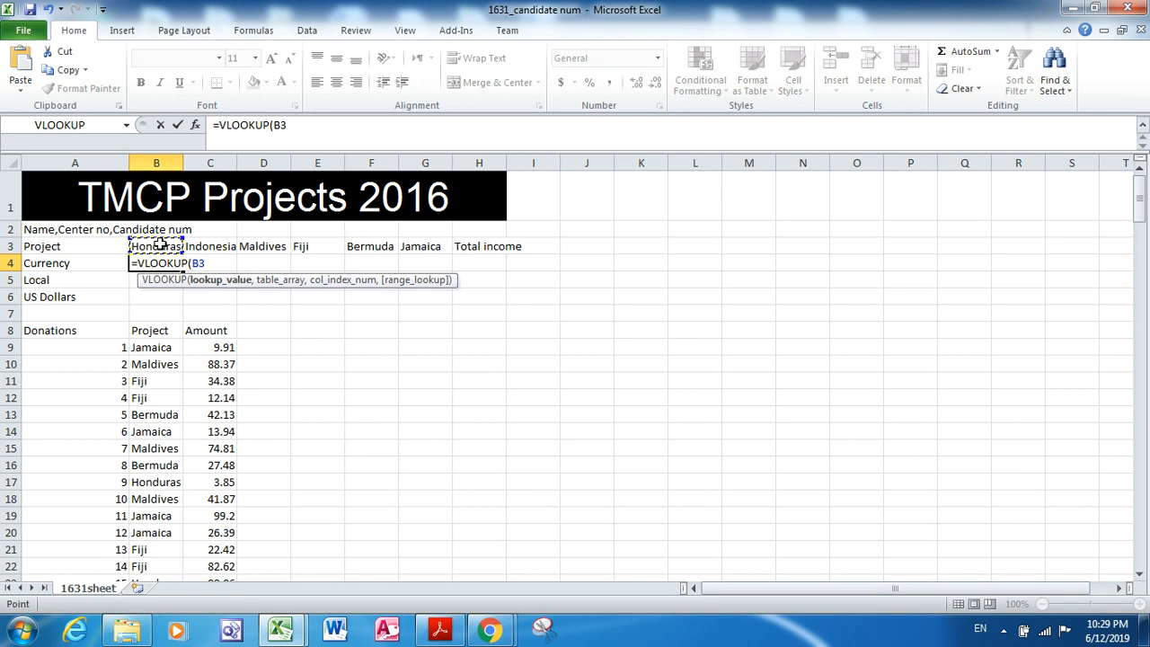
text(,)
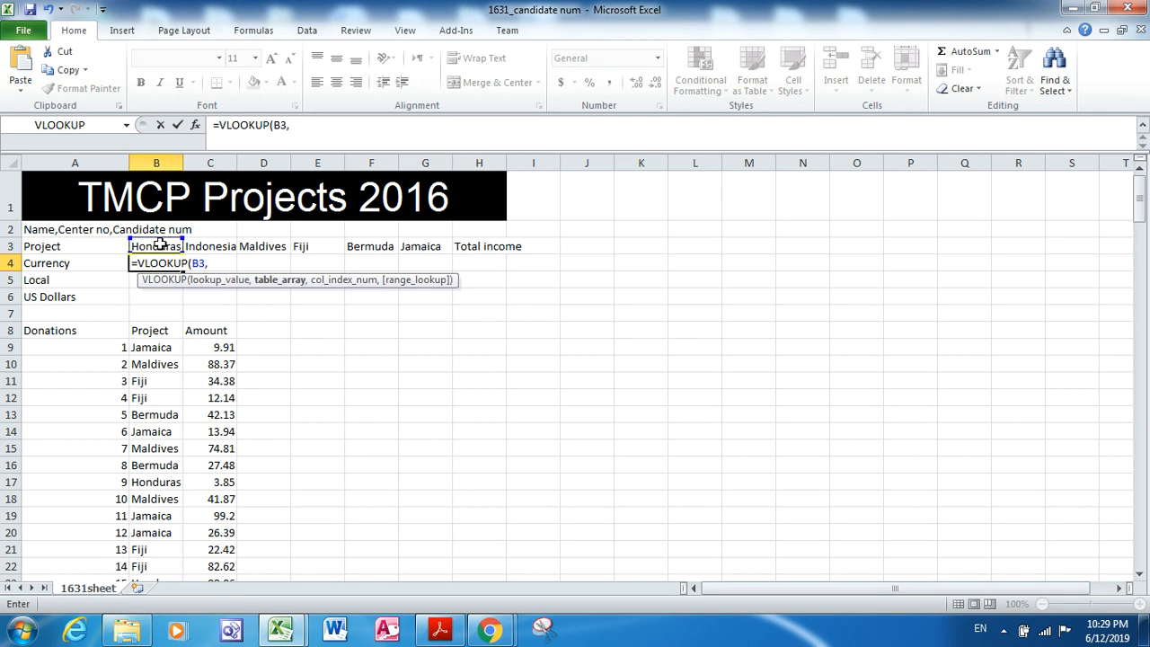
Set the lookup's table array to $A$2:$D$183 in the 1631currency workbook and return to the candidate workbook
click(282, 629)
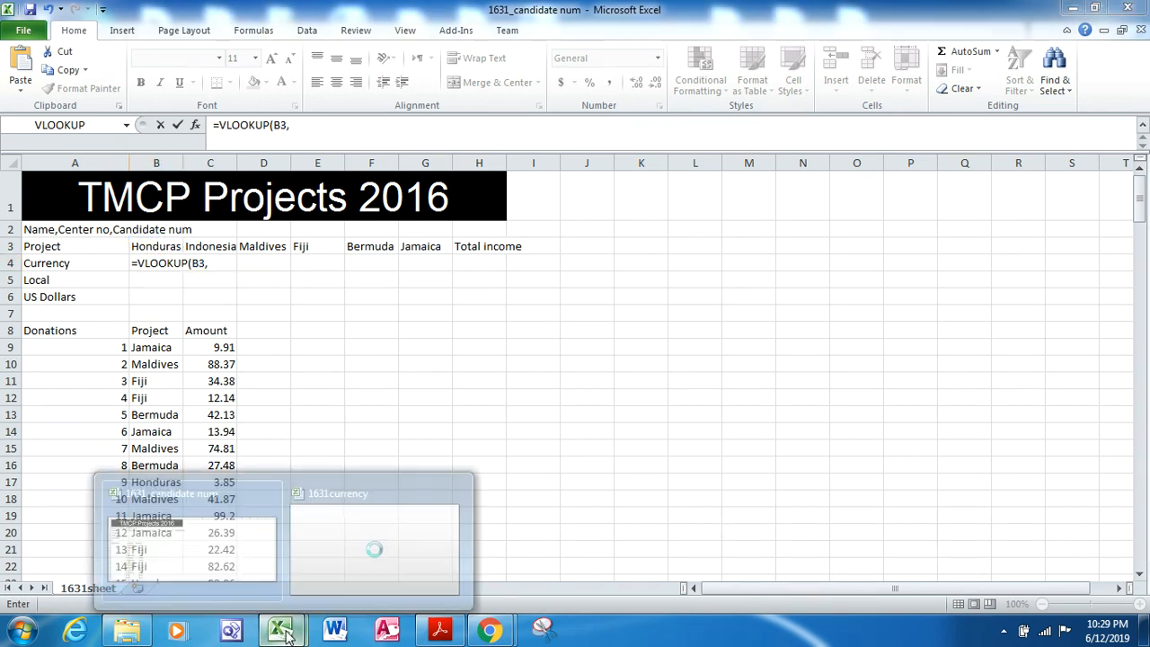
click(320, 587)
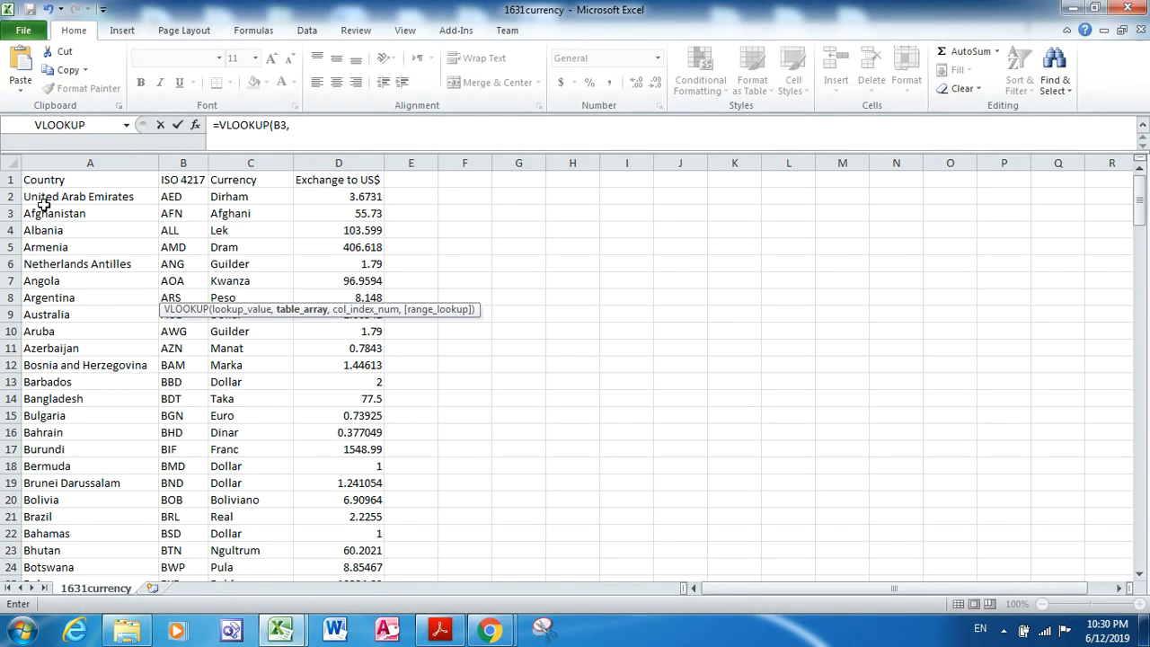
drag(36, 198, 358, 547)
mouse_move(280, 629)
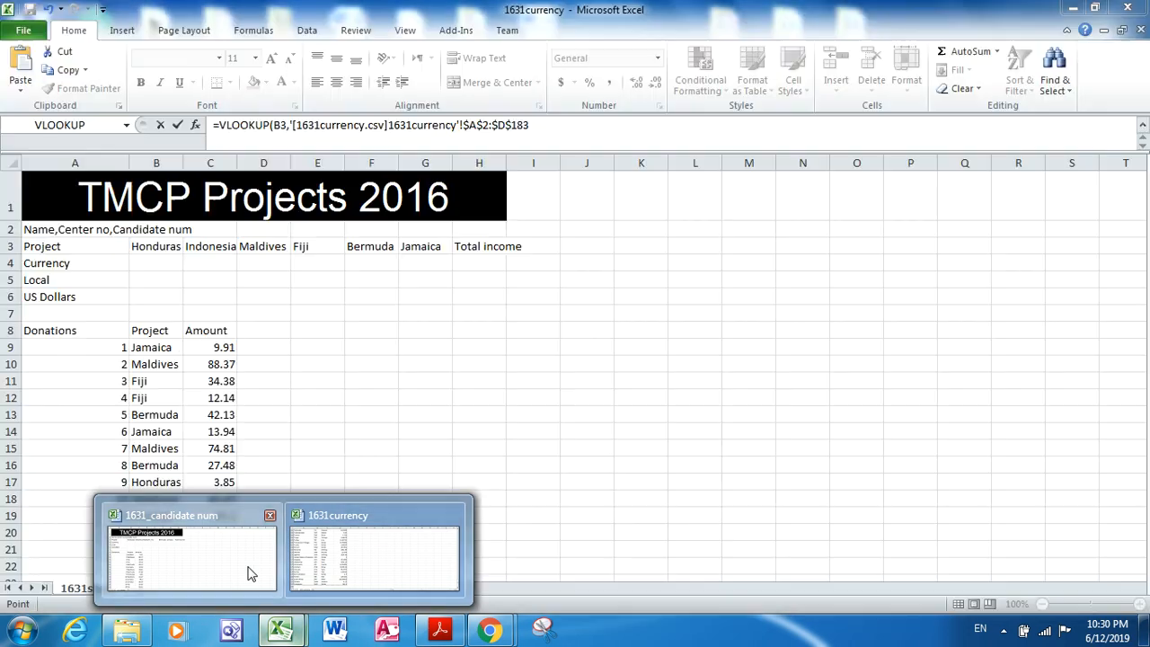
click(250, 573)
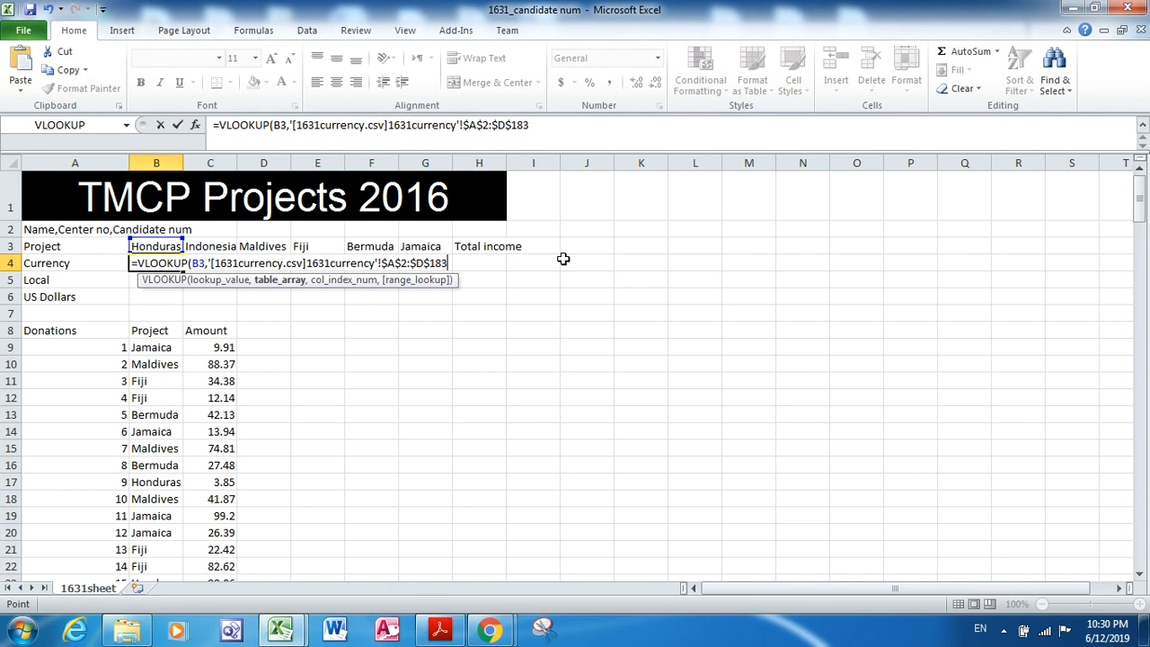
Complete the B4 VLOOKUP with column index 3 and FALSE for an exact match
text(,)
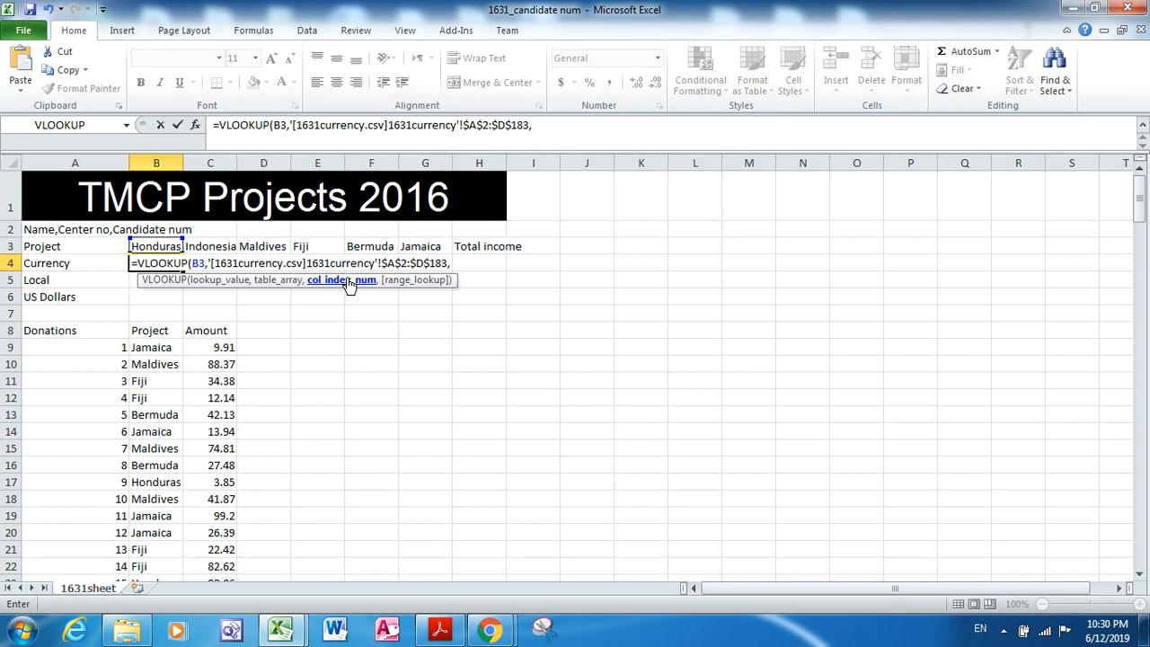
text(3,)
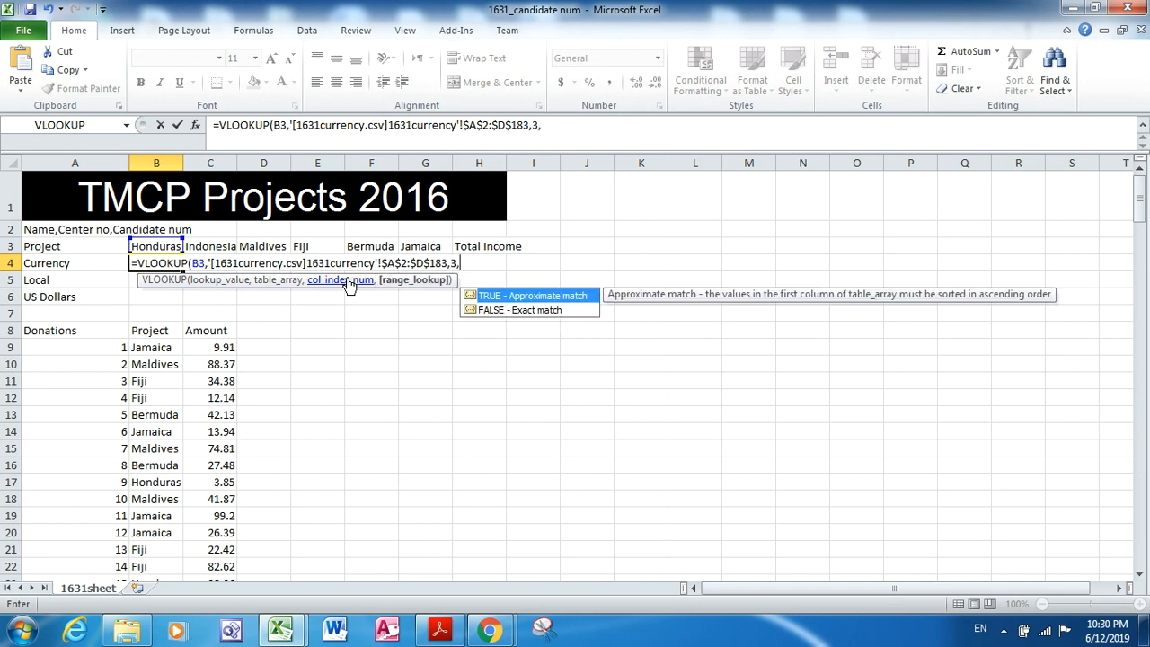
double_click(510, 311)
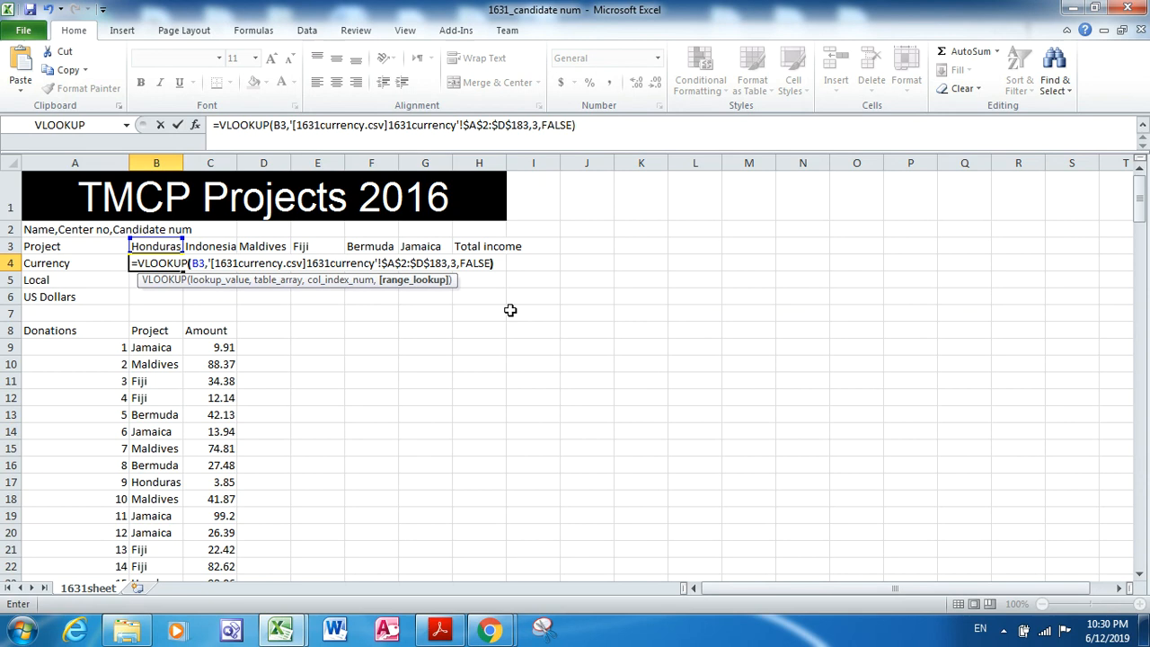
text())
key(Return)
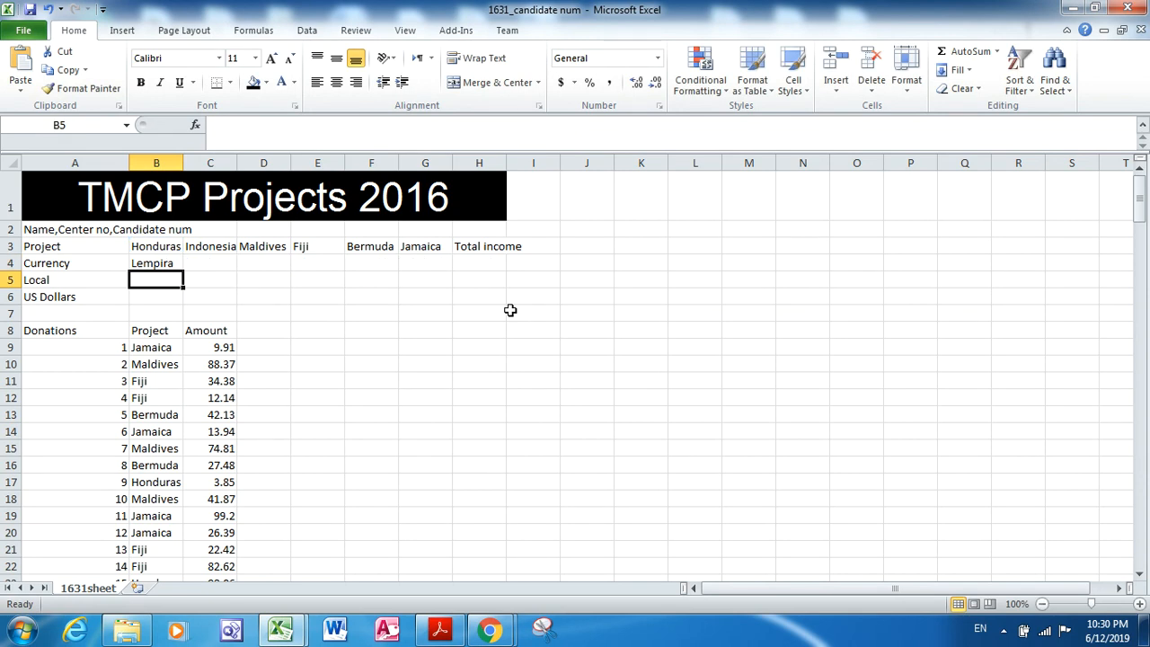
click(146, 262)
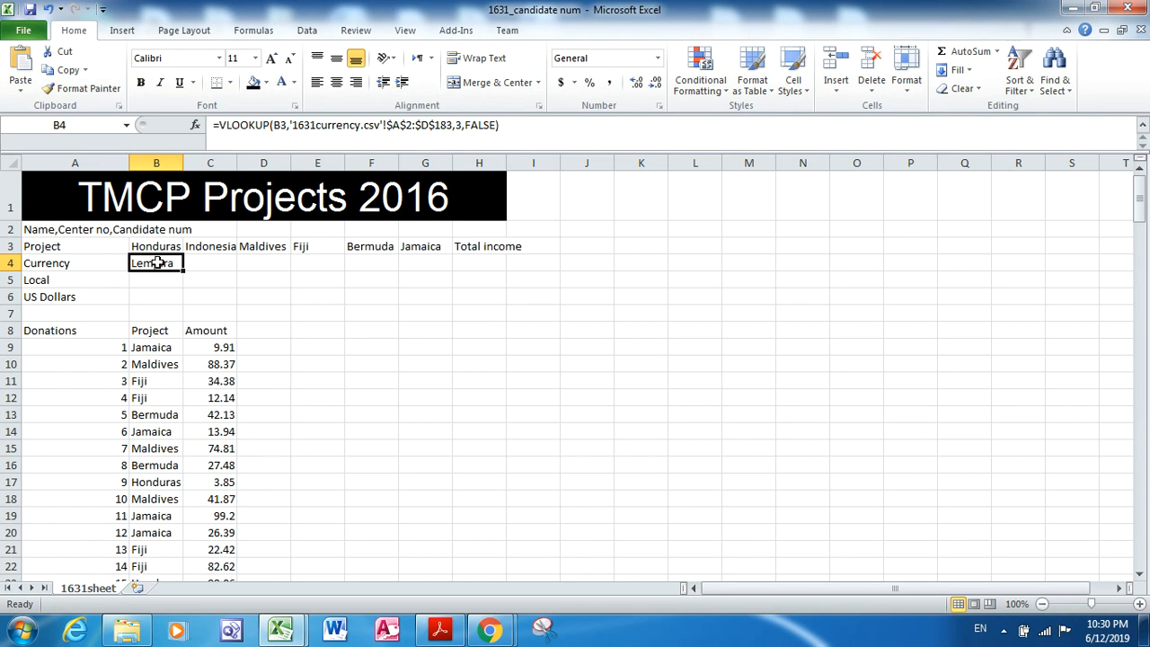
Read question 18 of the paper in Acrobat Reader and examine the Honduras entries in the candidate workbook's donations list
key(alt+Tab)
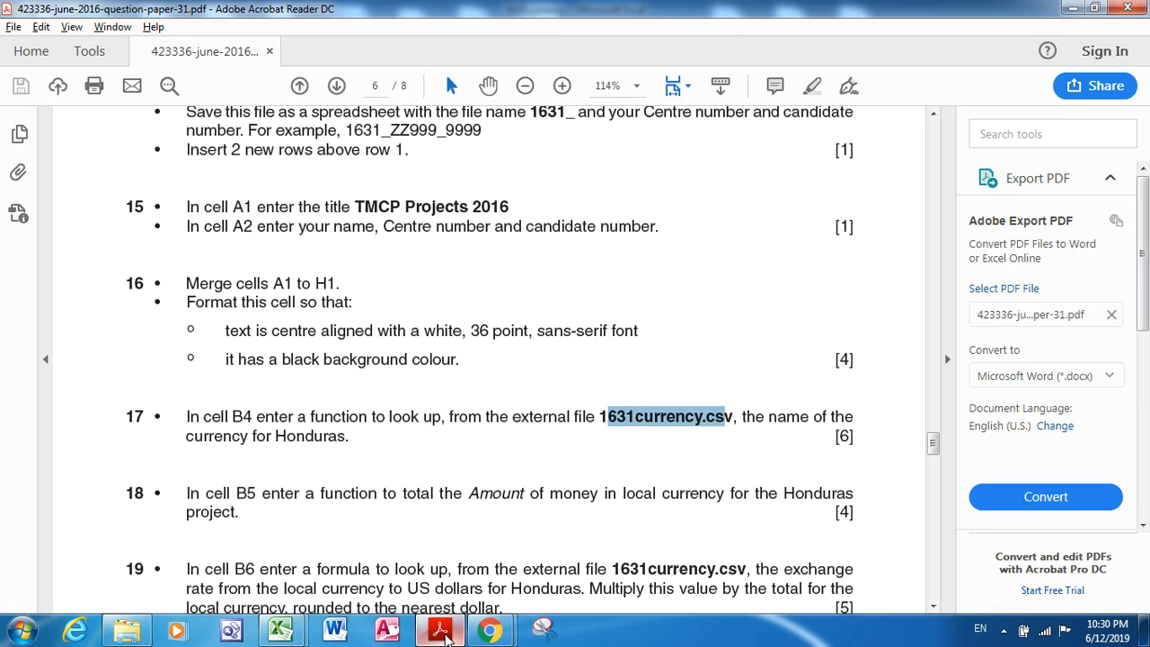
click(441, 631)
drag(401, 494, 692, 506)
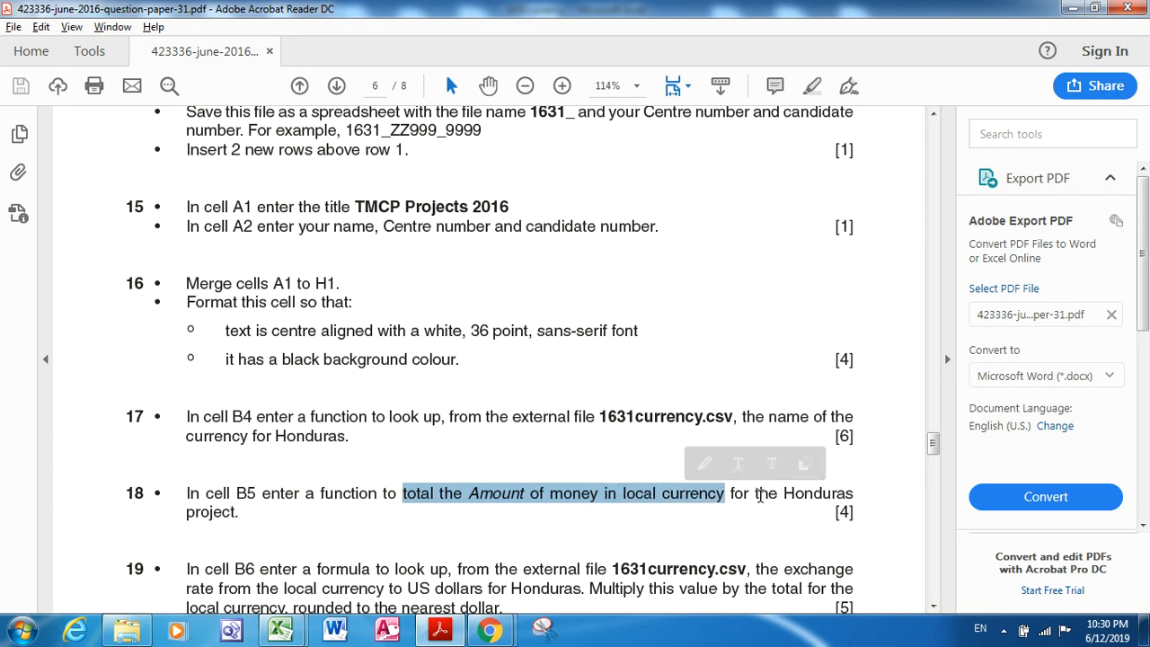
click(760, 496)
drag(759, 495, 852, 503)
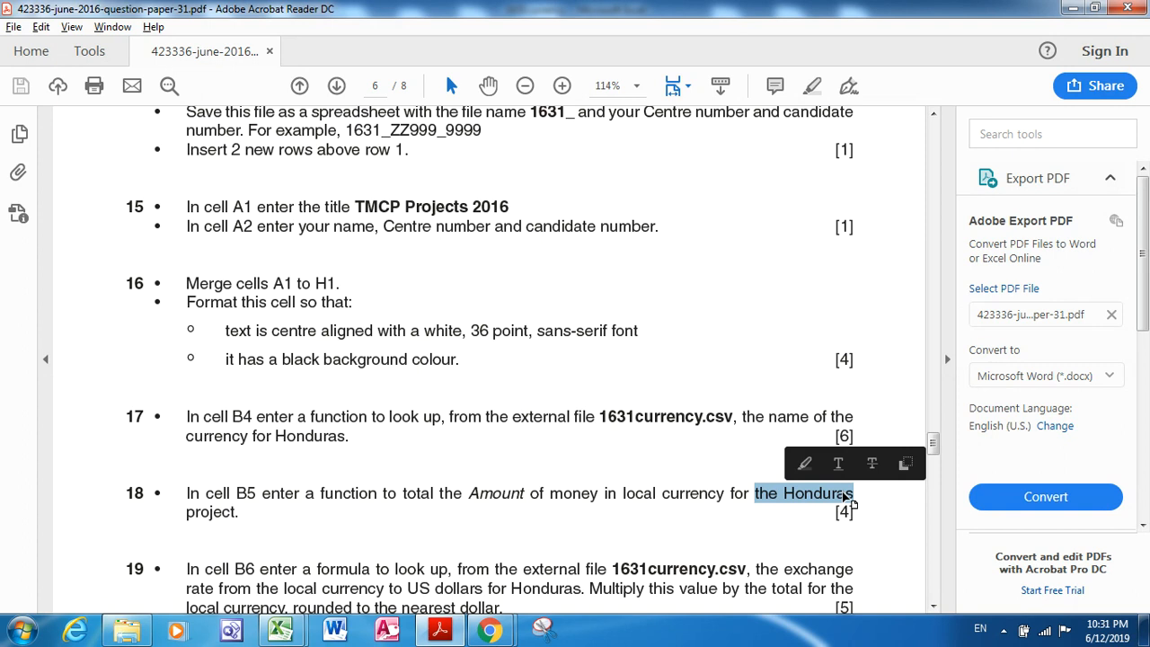
click(299, 632)
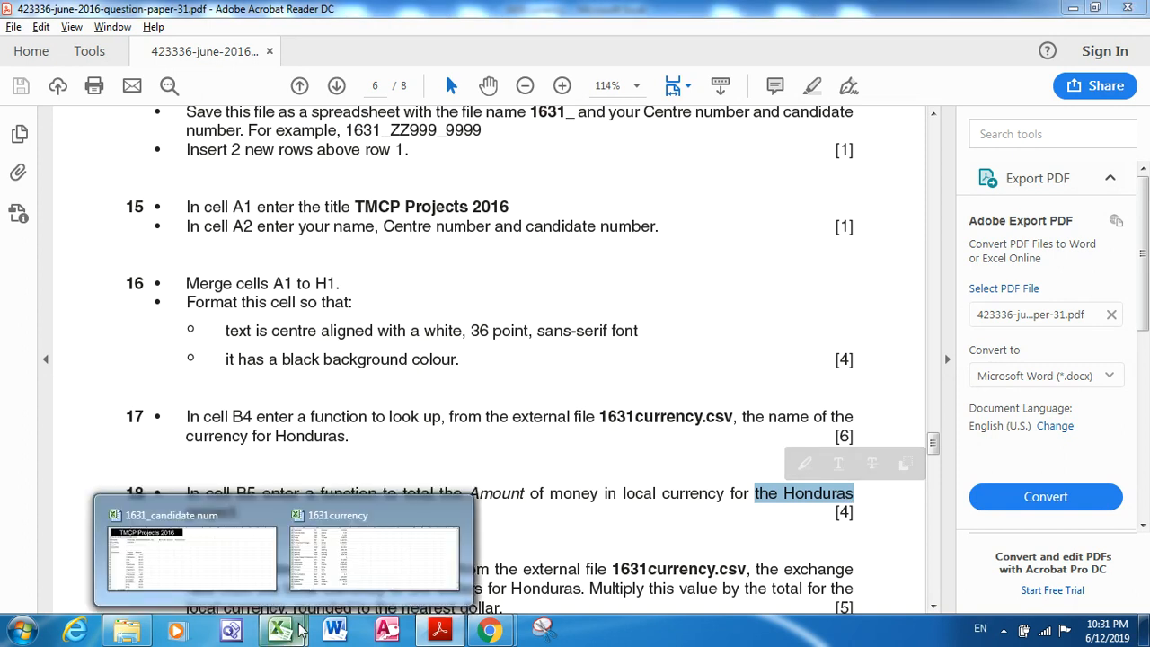
click(243, 560)
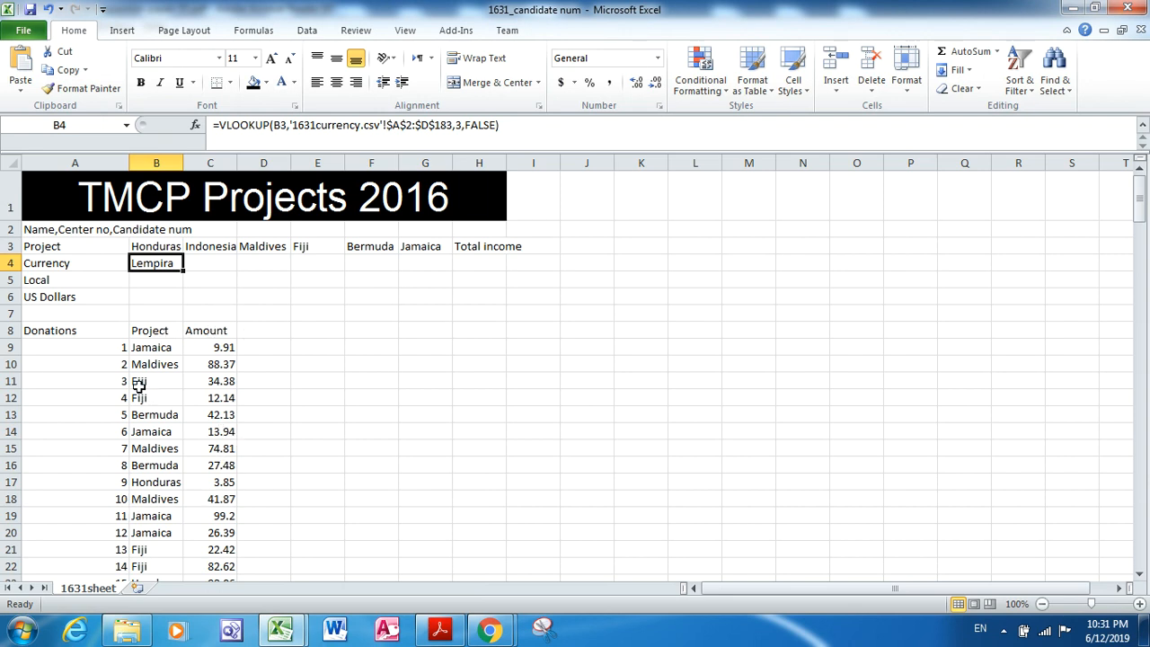
click(158, 484)
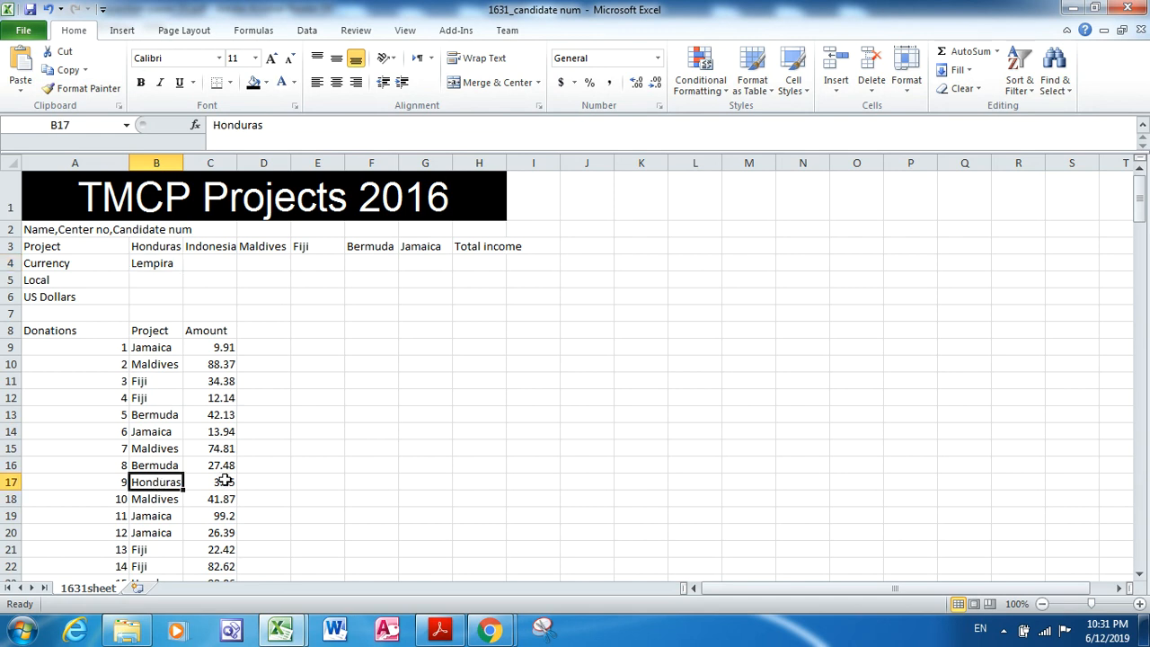
click(1139, 573)
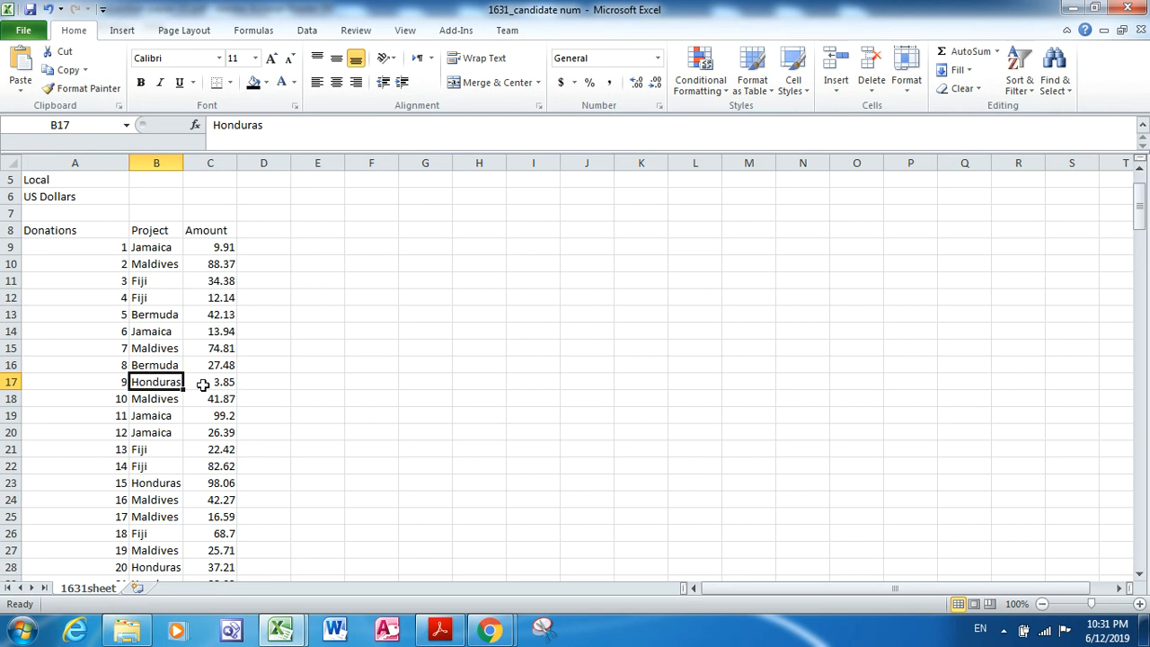
click(1141, 171)
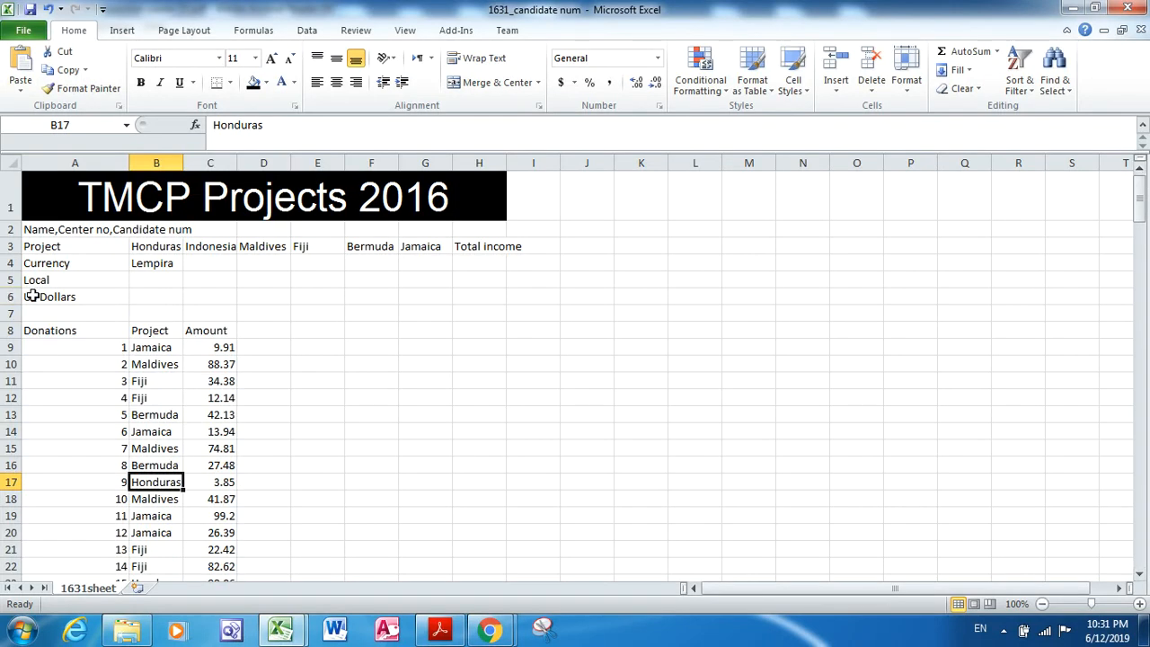
Start a SUMIF in cell B5 with B9:C198 of the donations list as its range
click(156, 278)
text(=sum)
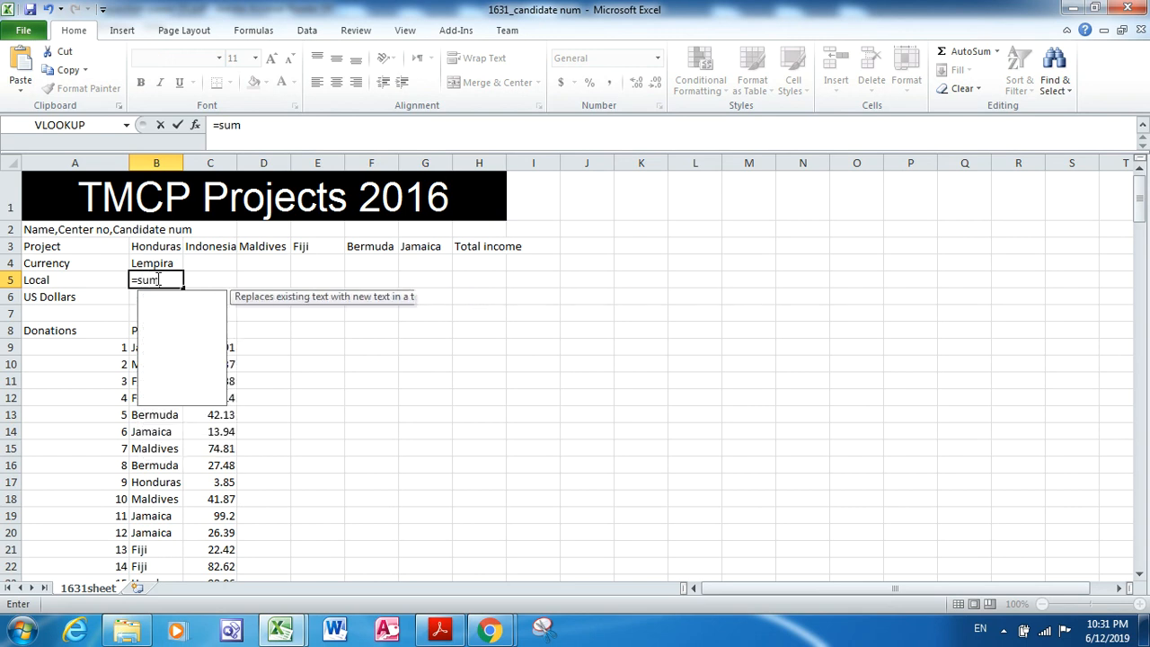
double_click(171, 313)
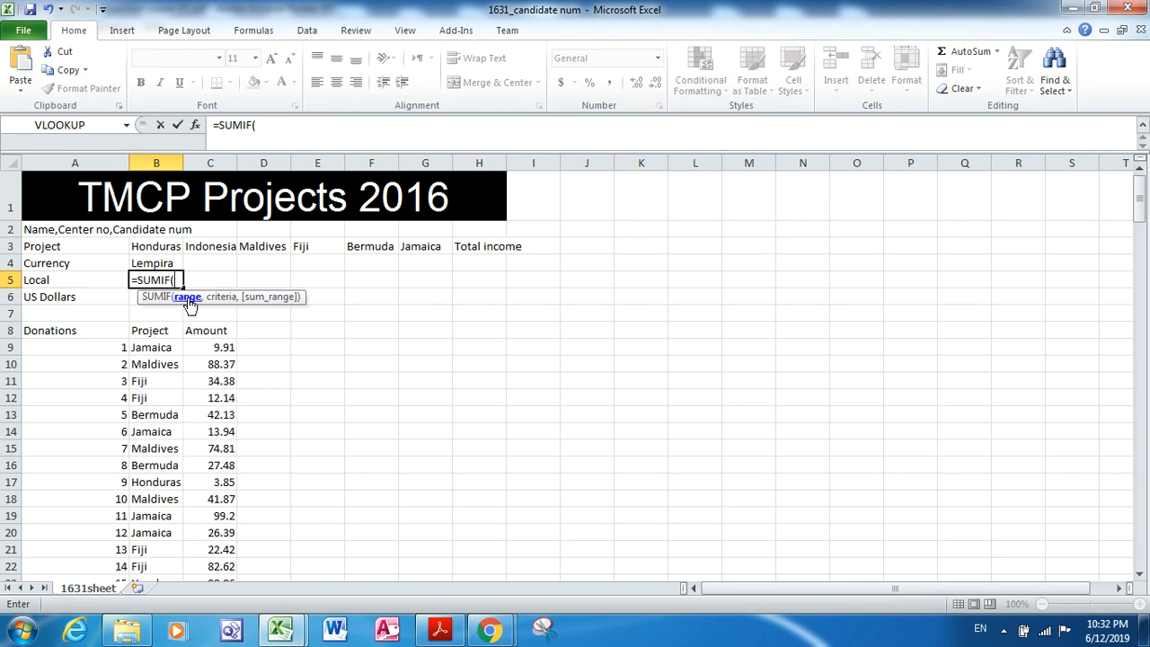
drag(143, 351, 224, 558)
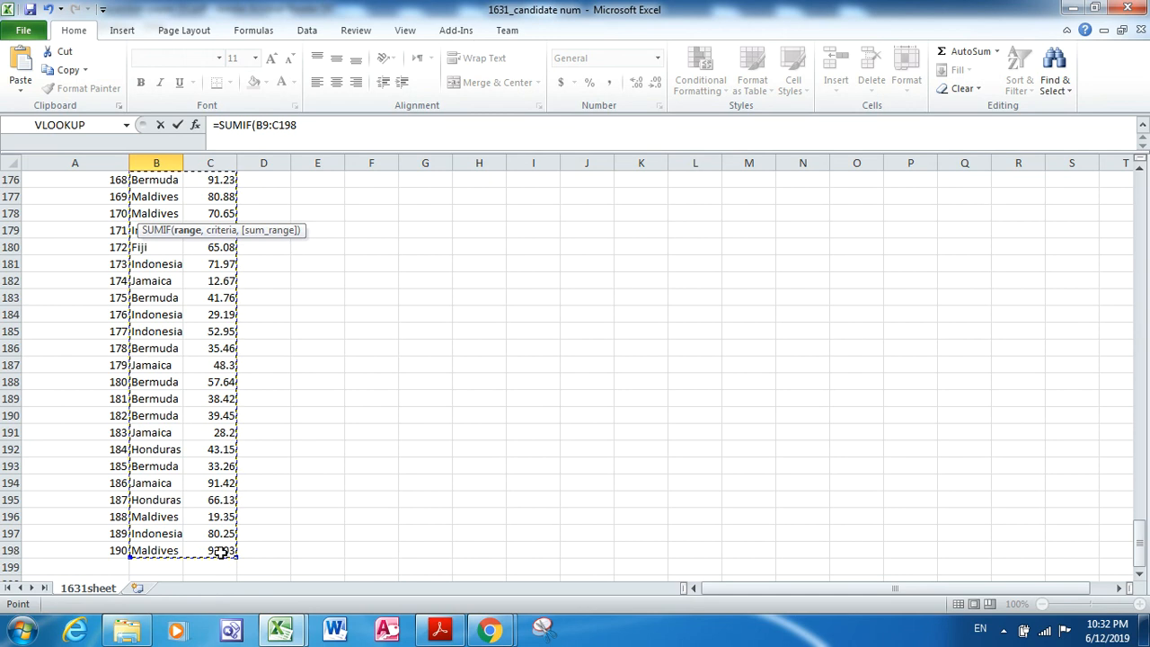
click(1139, 202)
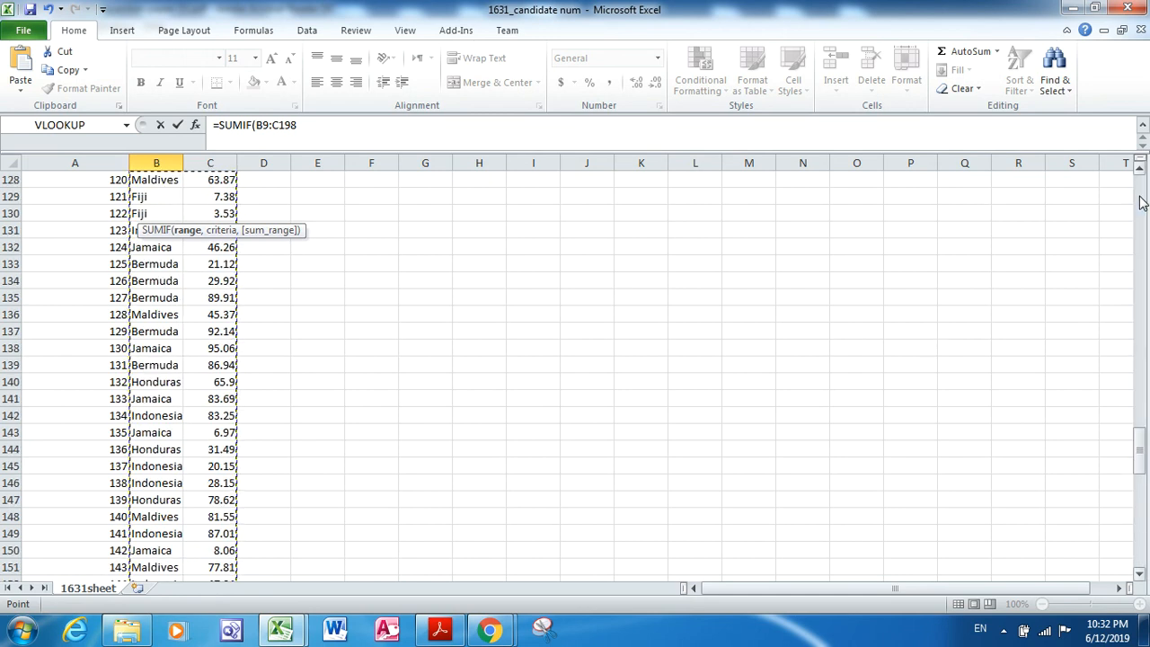
click(1140, 197)
click(1140, 197)
click(1140, 196)
drag(1140, 197, 1140, 189)
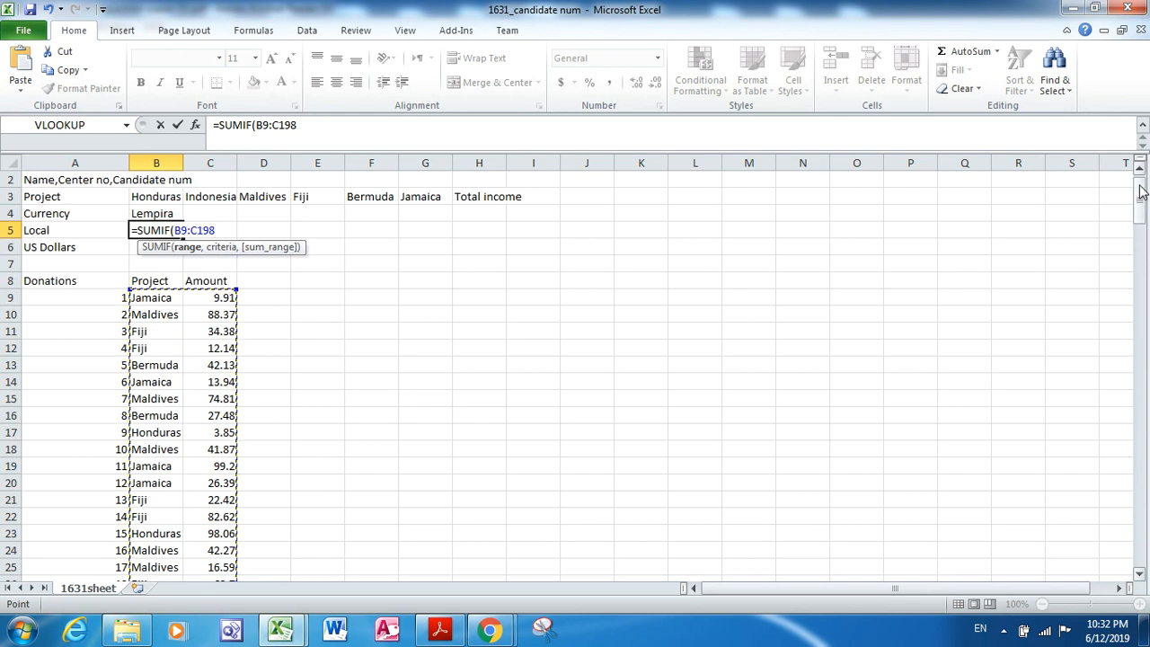
text(,)
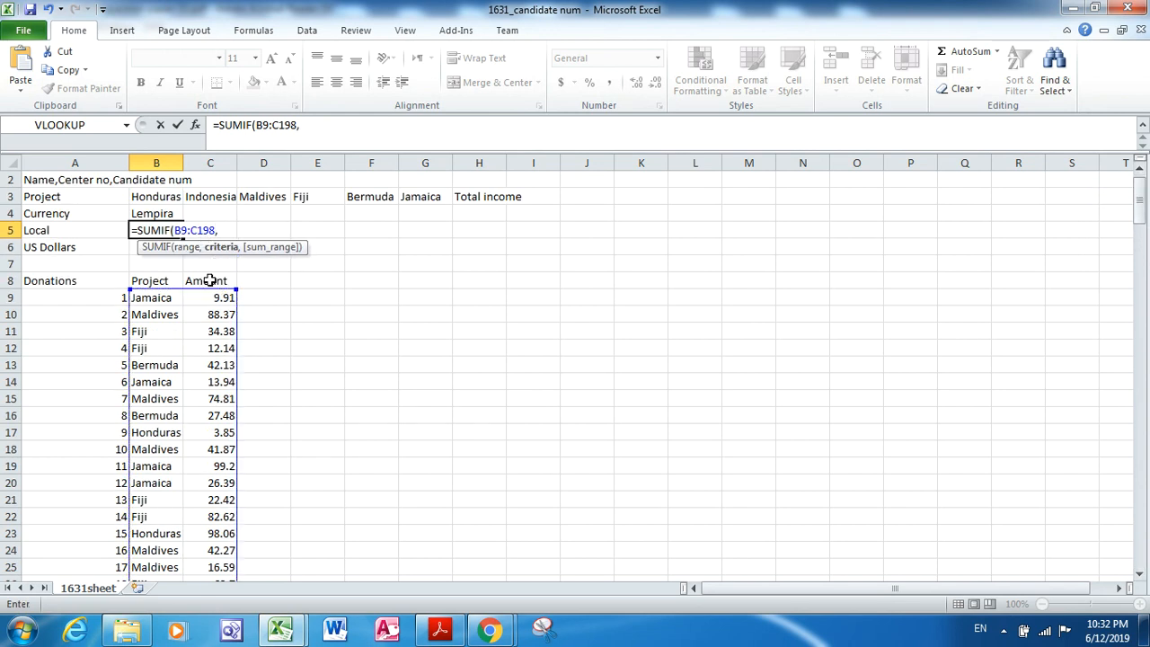
Complete the B5 SUMIF with B3 as the criterion and C9:C198 as the sum range
click(146, 196)
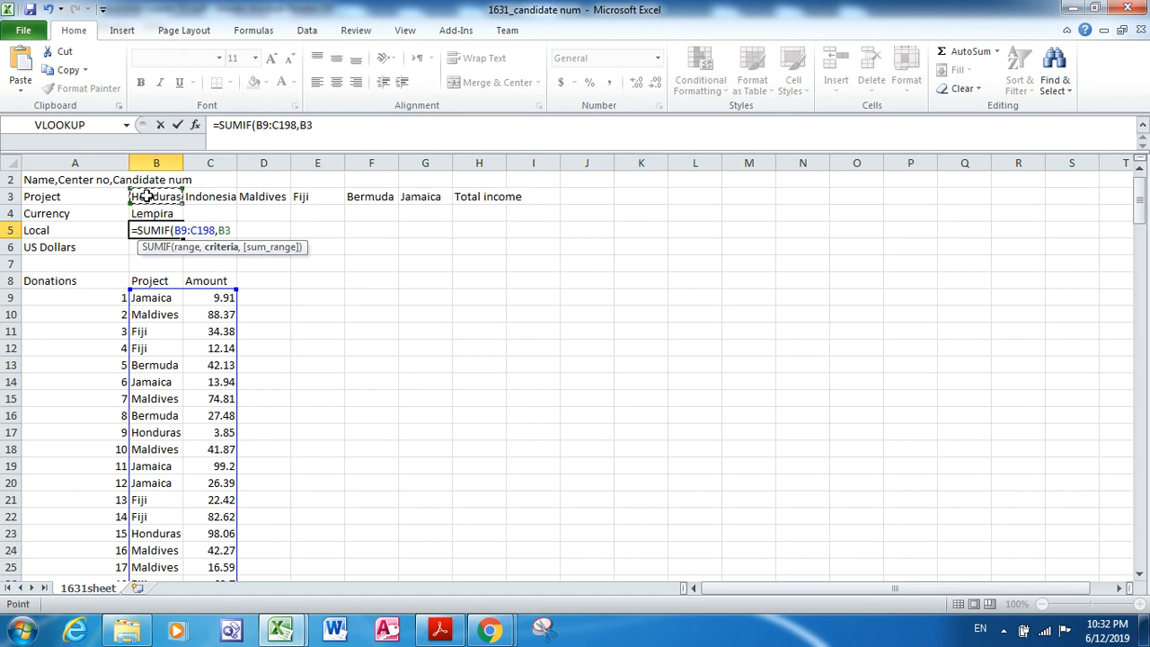
text(,)
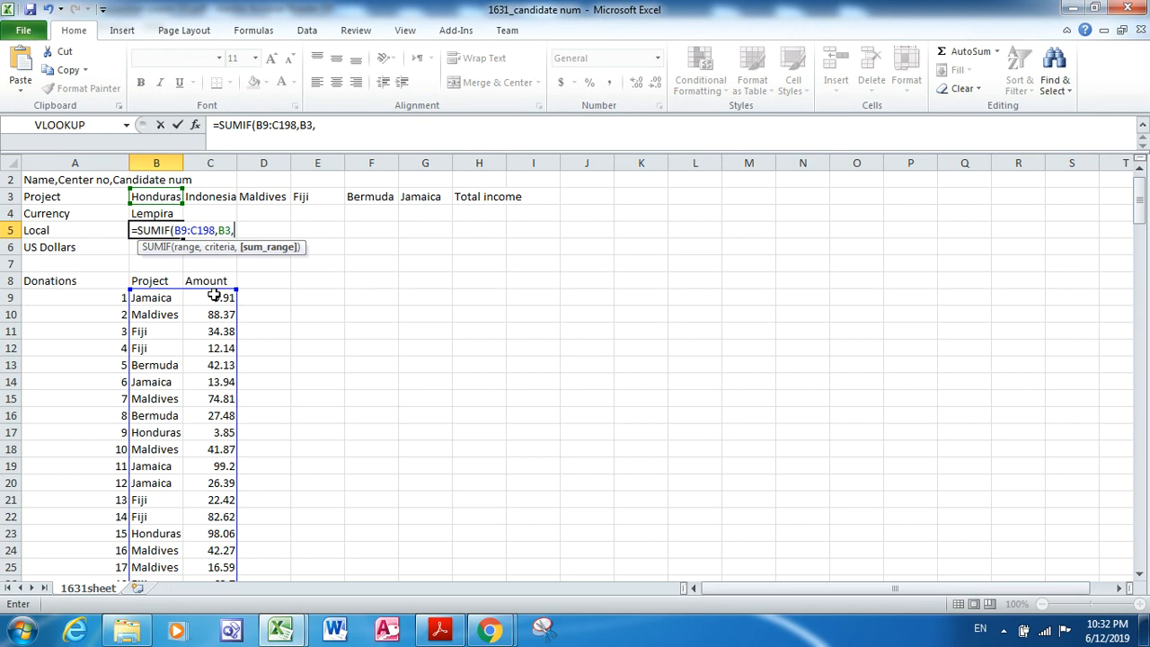
drag(212, 296, 214, 395)
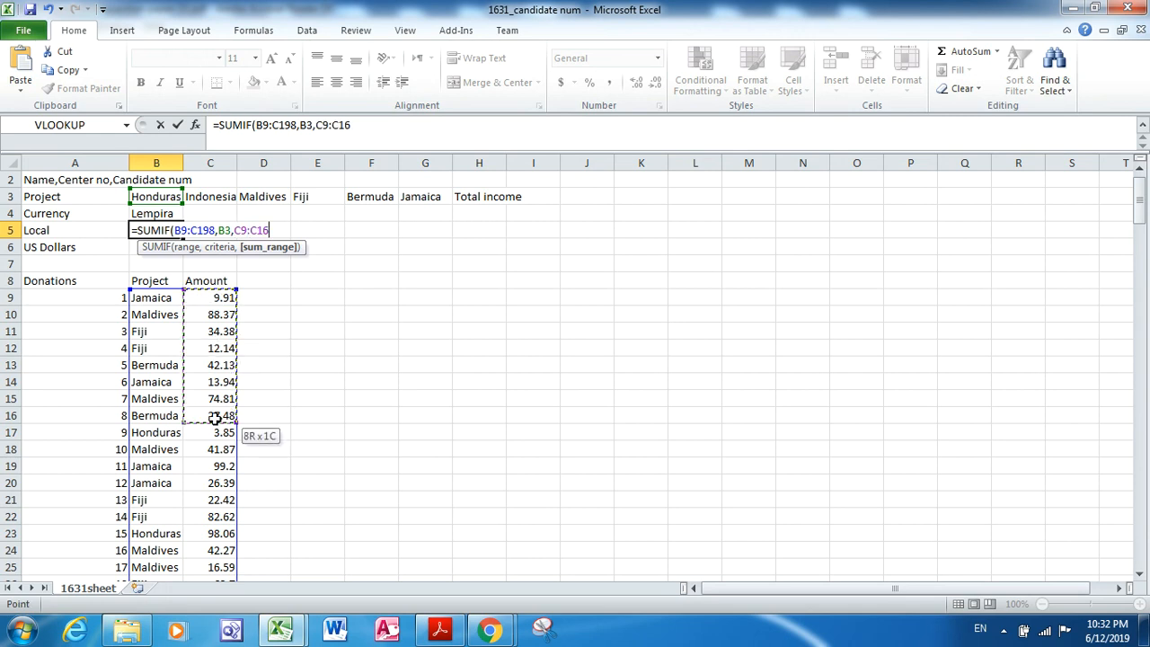
drag(215, 461, 223, 559)
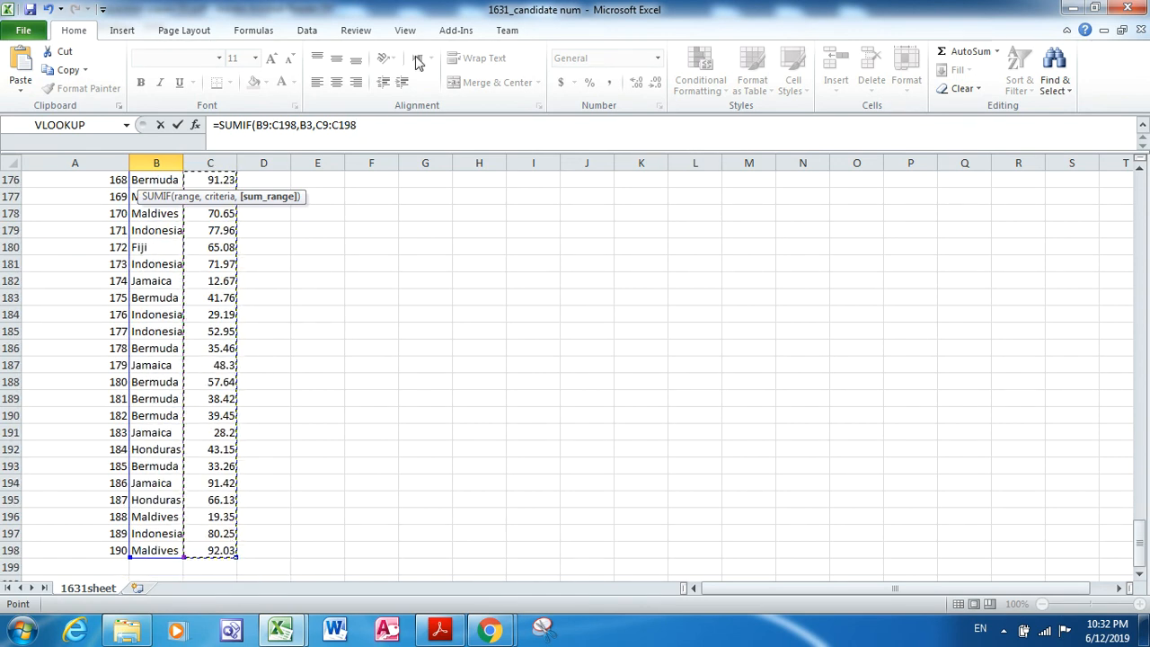
click(364, 130)
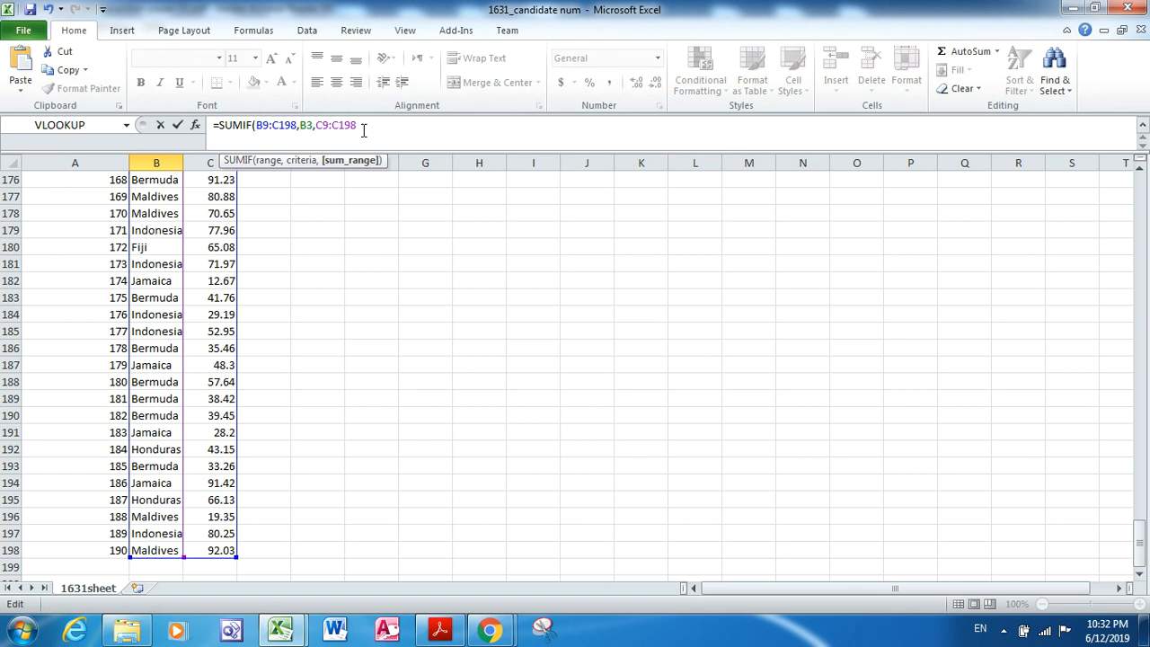
key(Escape)
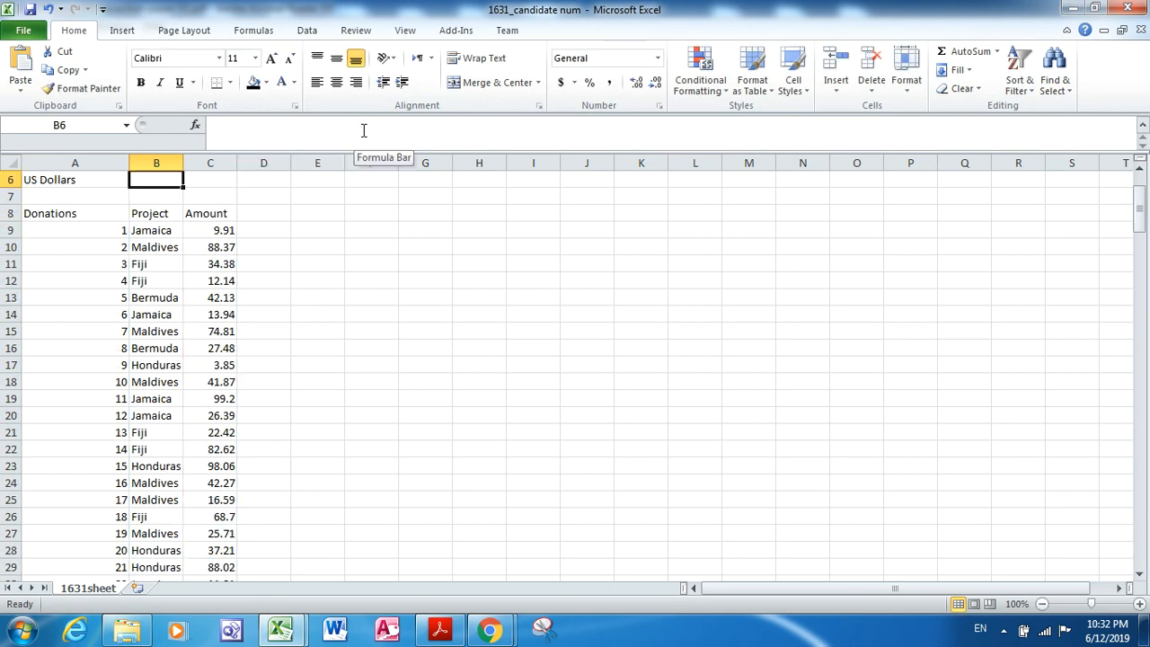
Make the criteria range of the B5 SUMIF absolute as $B$9:$C$198
click(1139, 168)
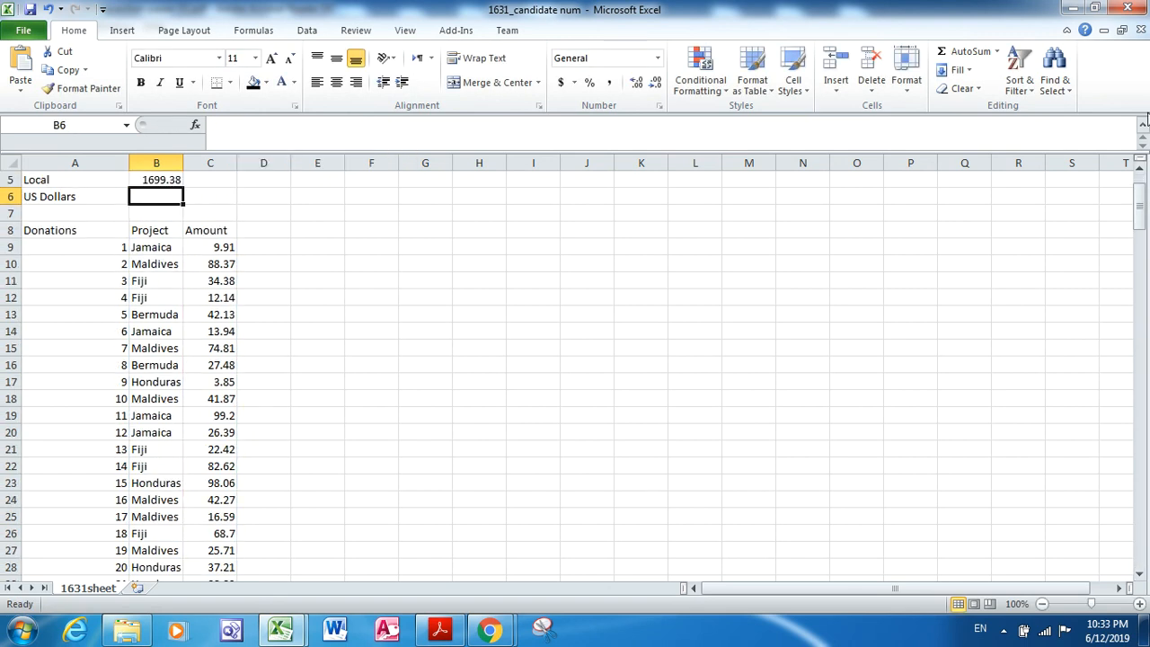
click(1139, 169)
click(1139, 169)
click(1139, 169)
click(1139, 168)
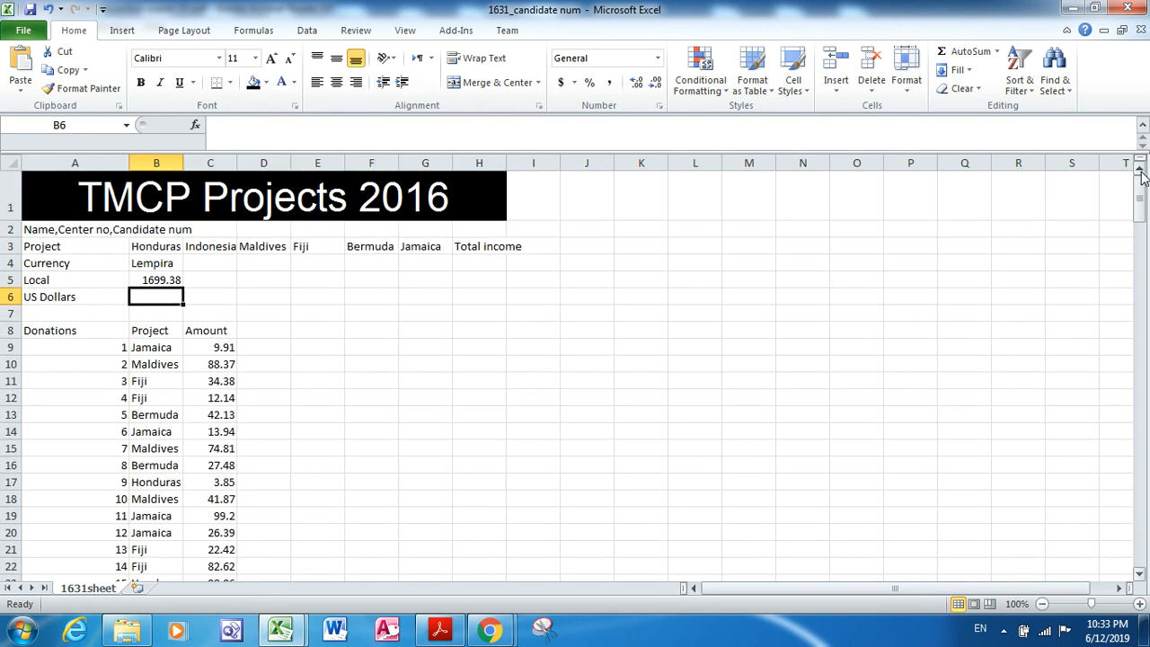
click(170, 281)
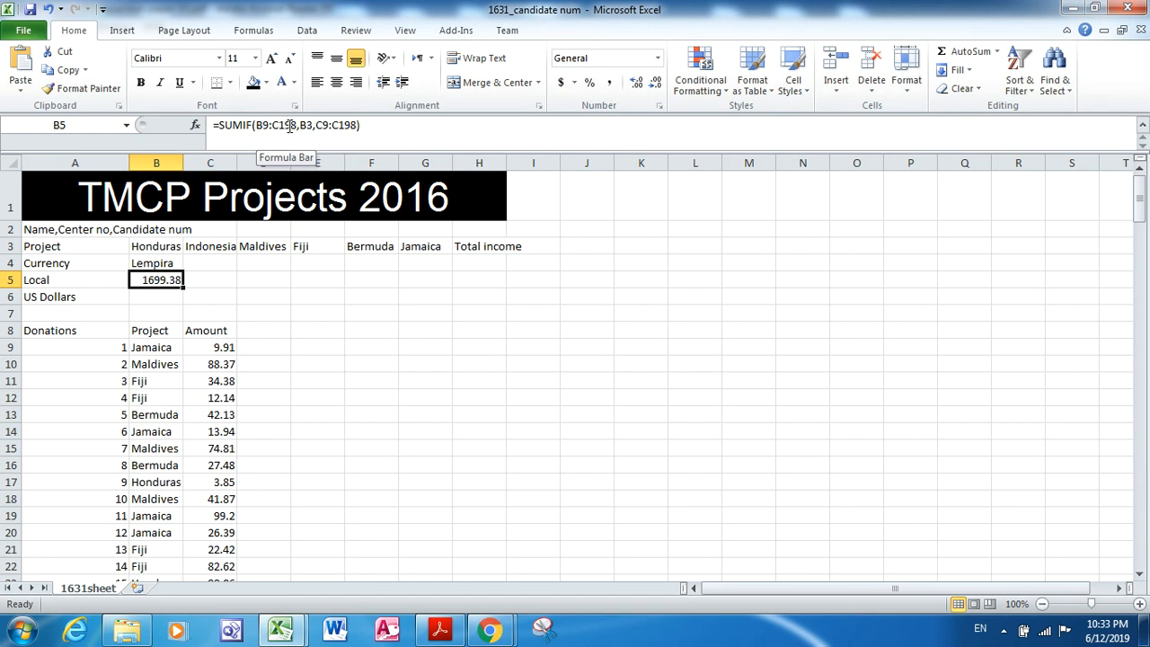
drag(315, 125, 357, 125)
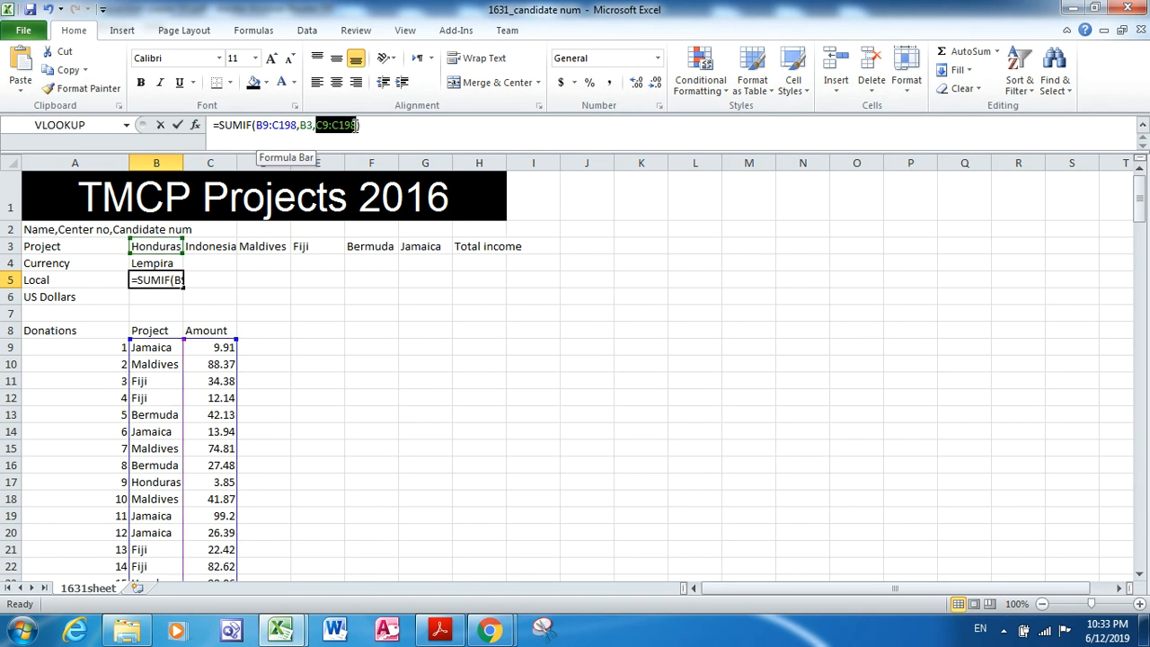
click(263, 126)
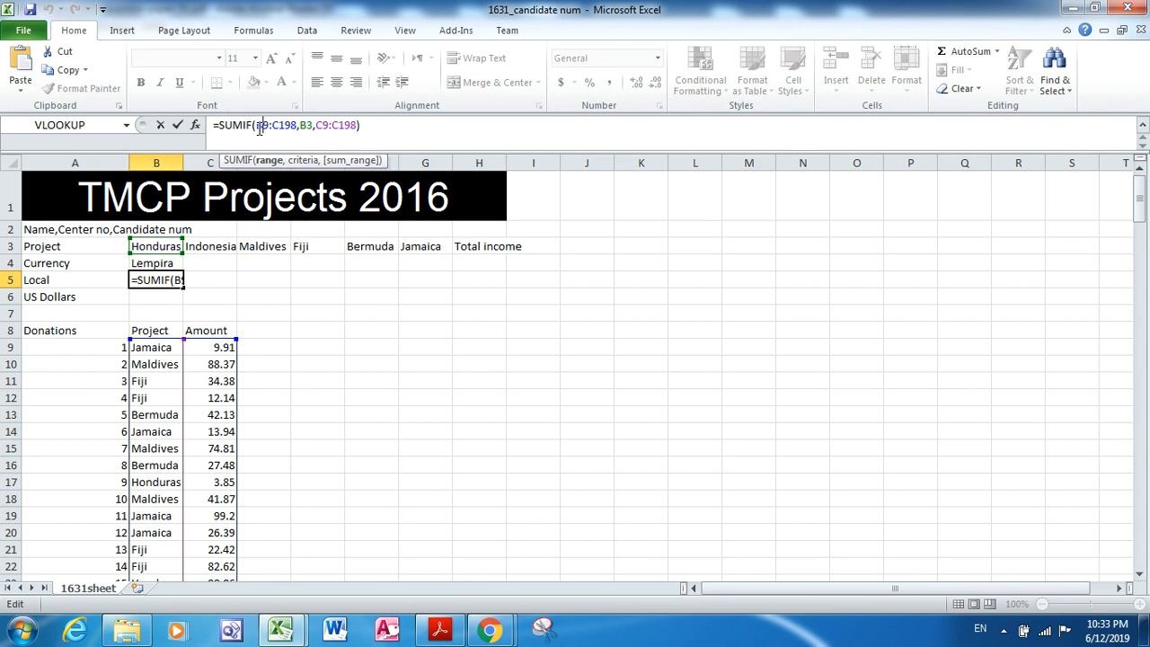
key(super+p)
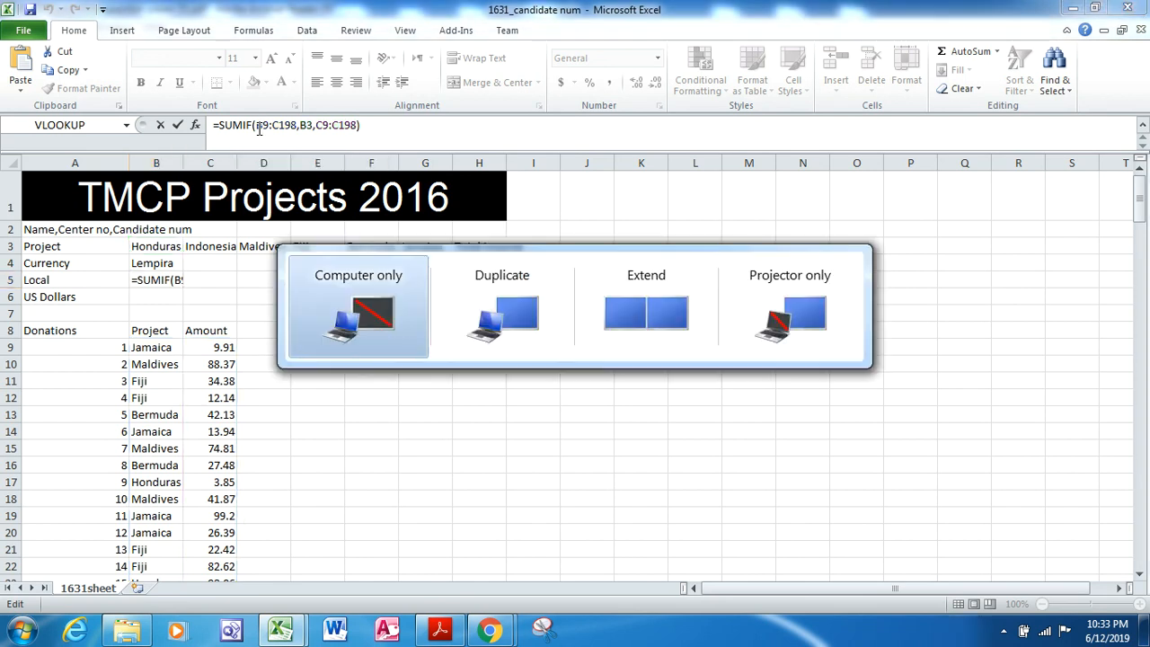
click(264, 126)
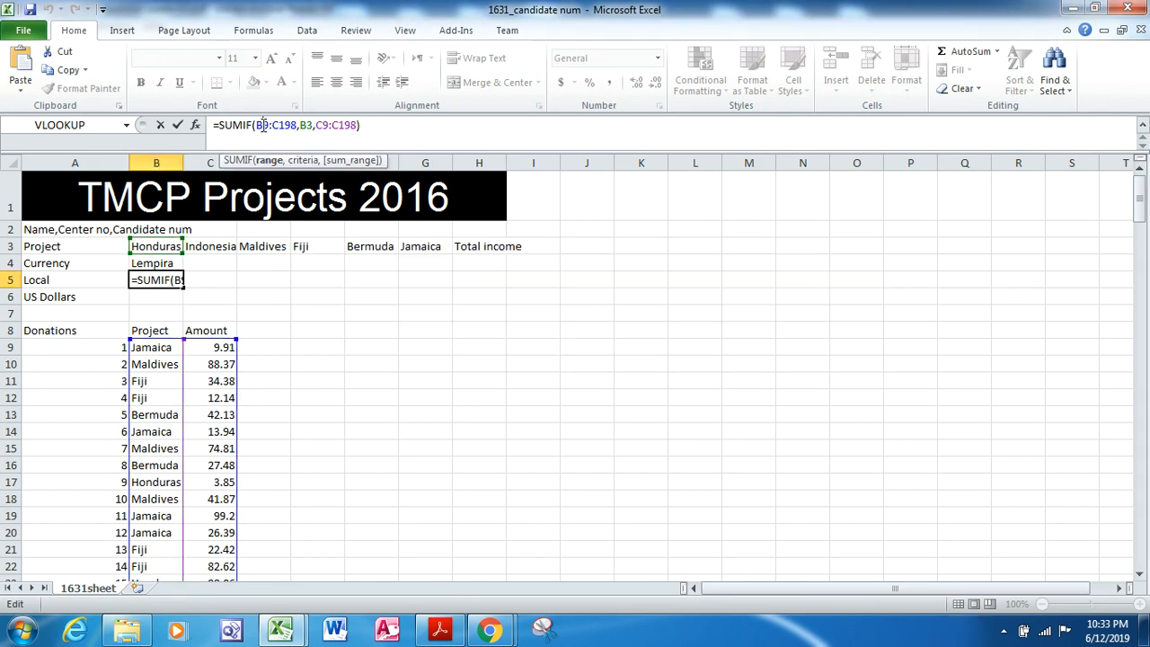
key(F4)
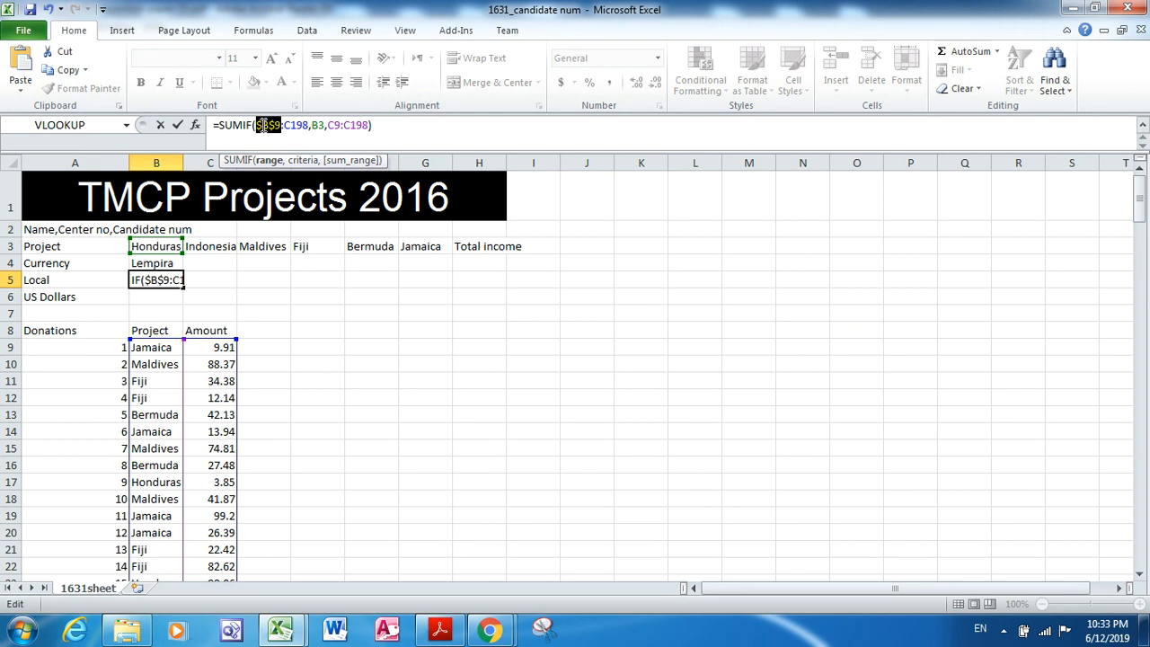
click(291, 126)
key(F4)
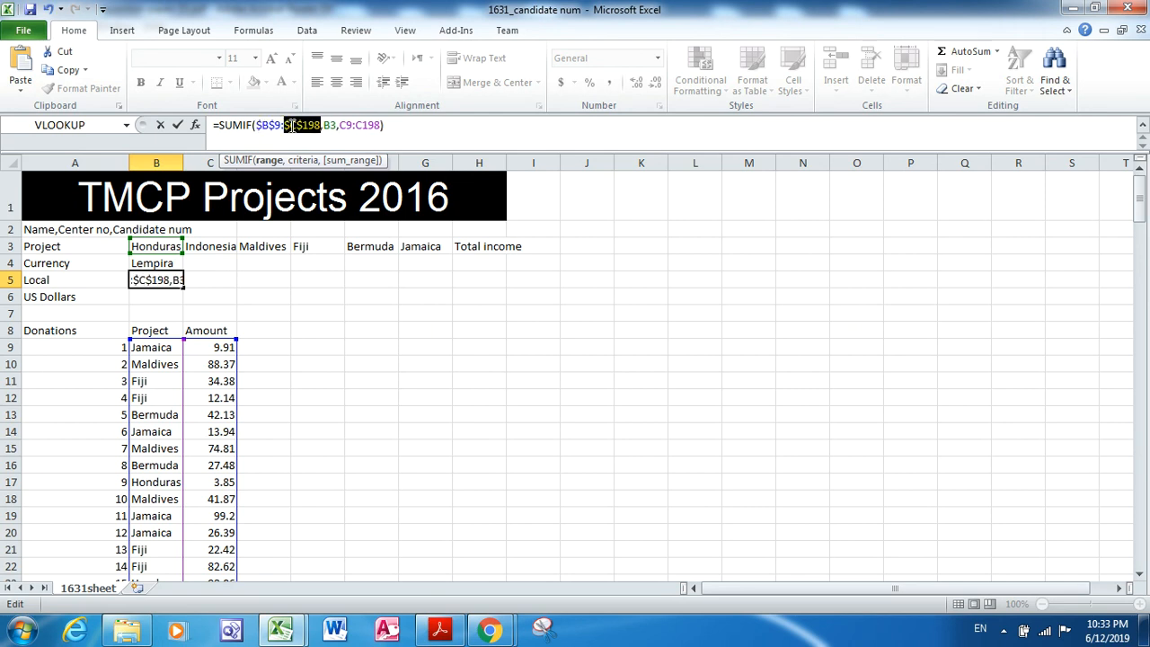
Make the sum range of the B5 SUMIF absolute as $C$9:$C$198 and enter the formula
click(344, 125)
click(344, 125)
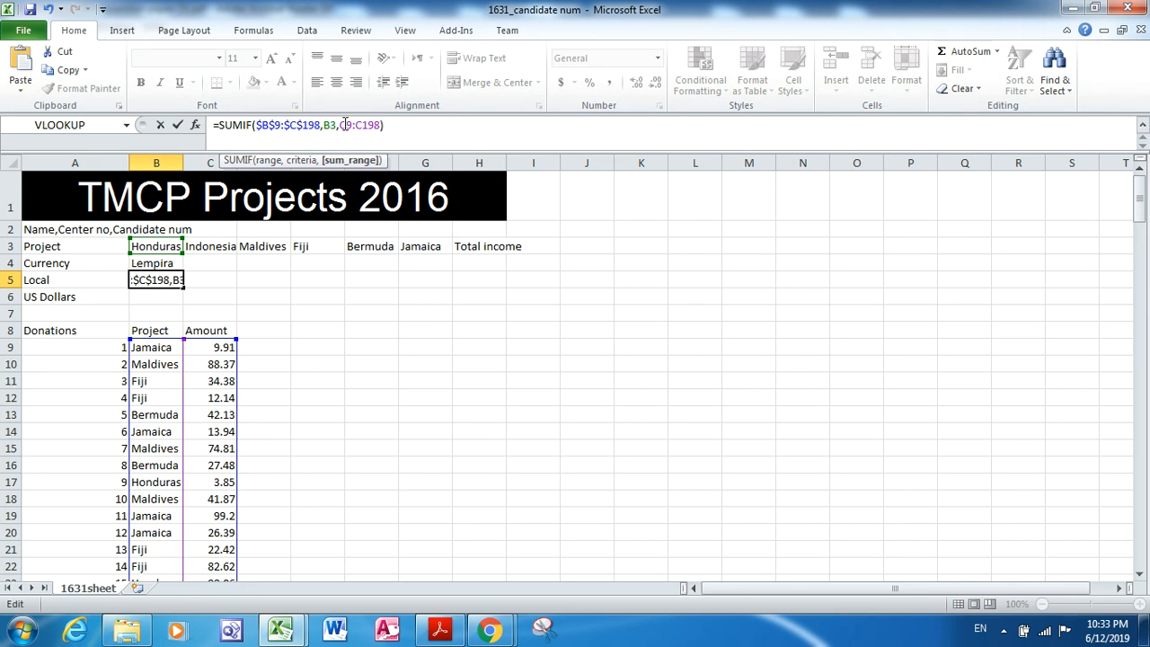
key(F4)
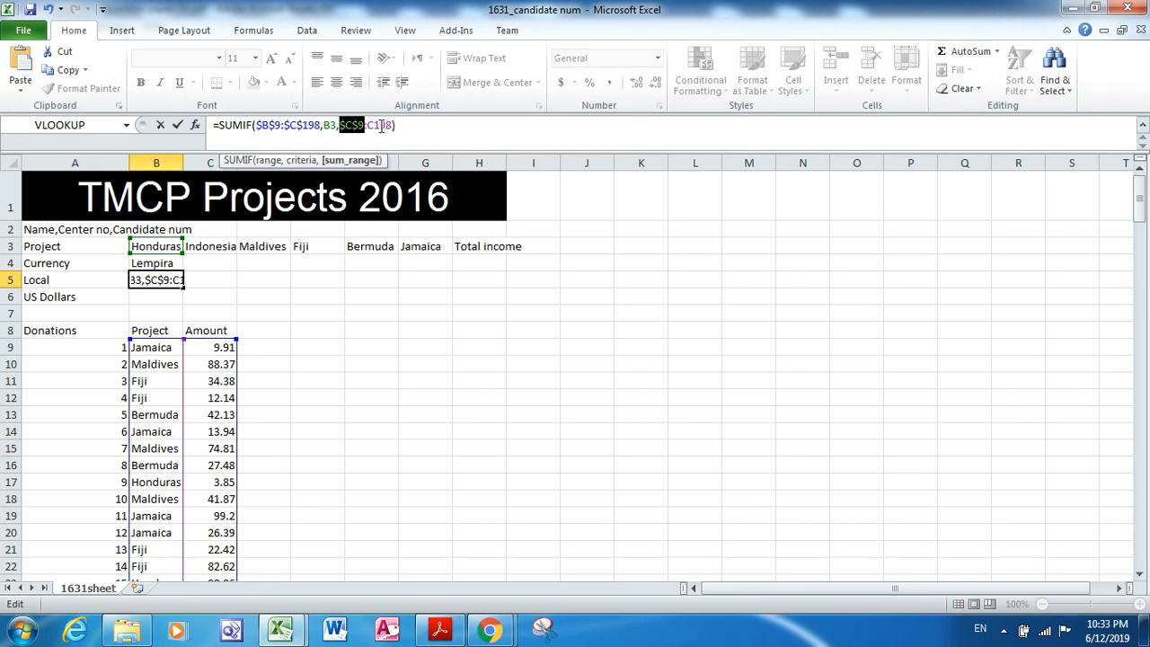
click(376, 127)
key(F4)
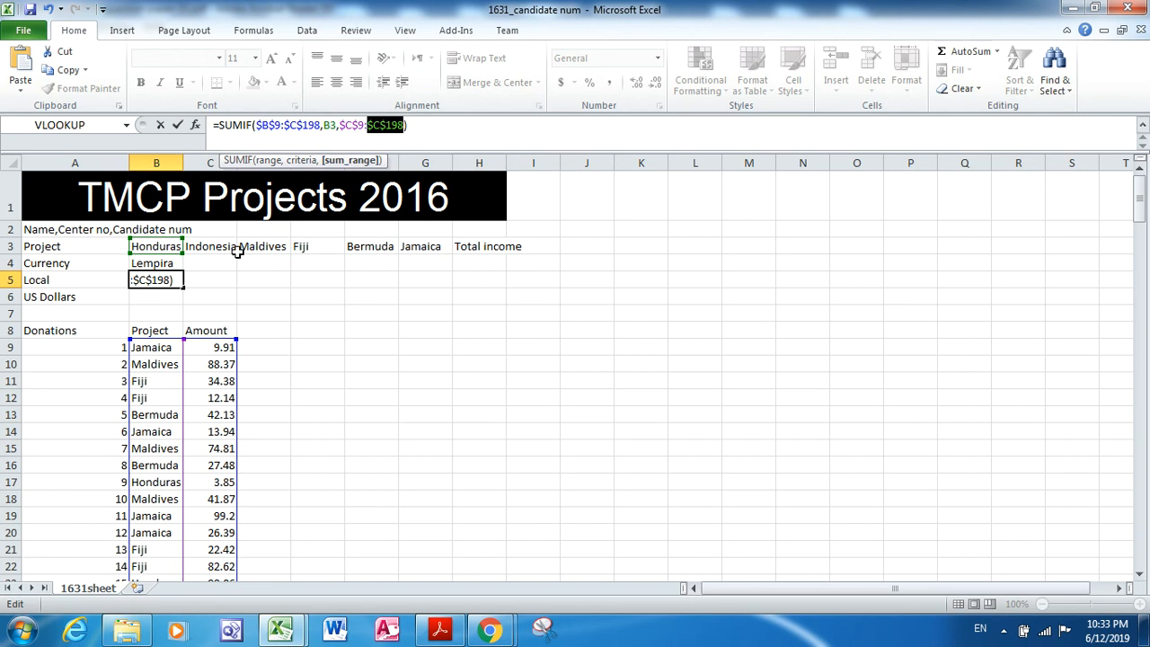
click(436, 131)
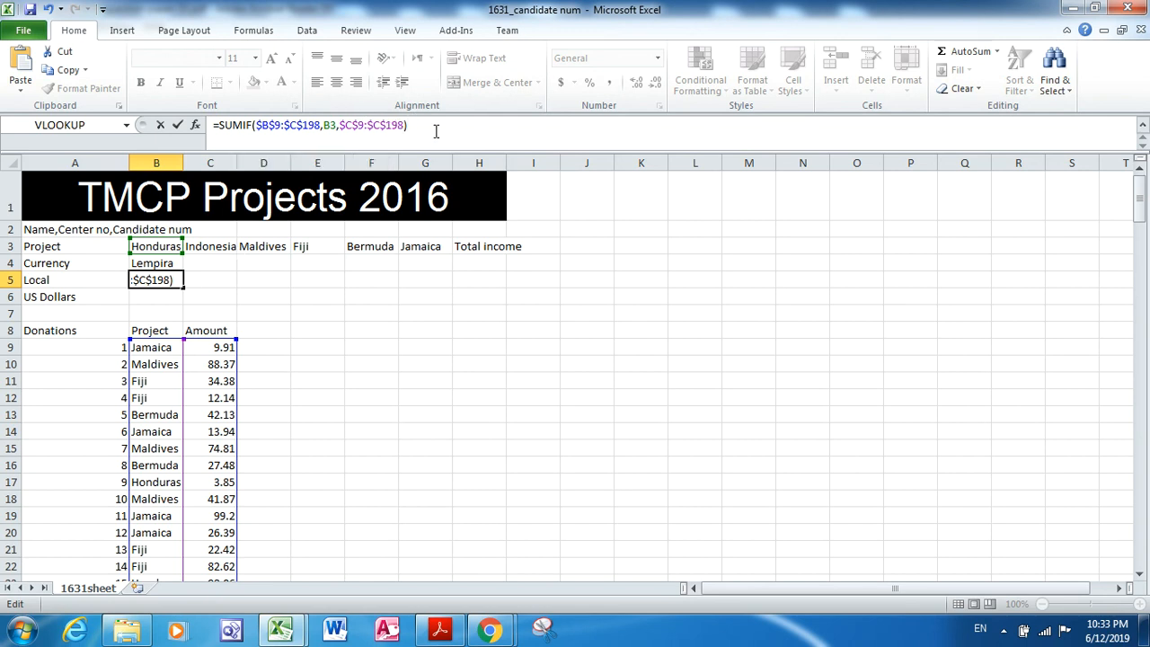
key(Return)
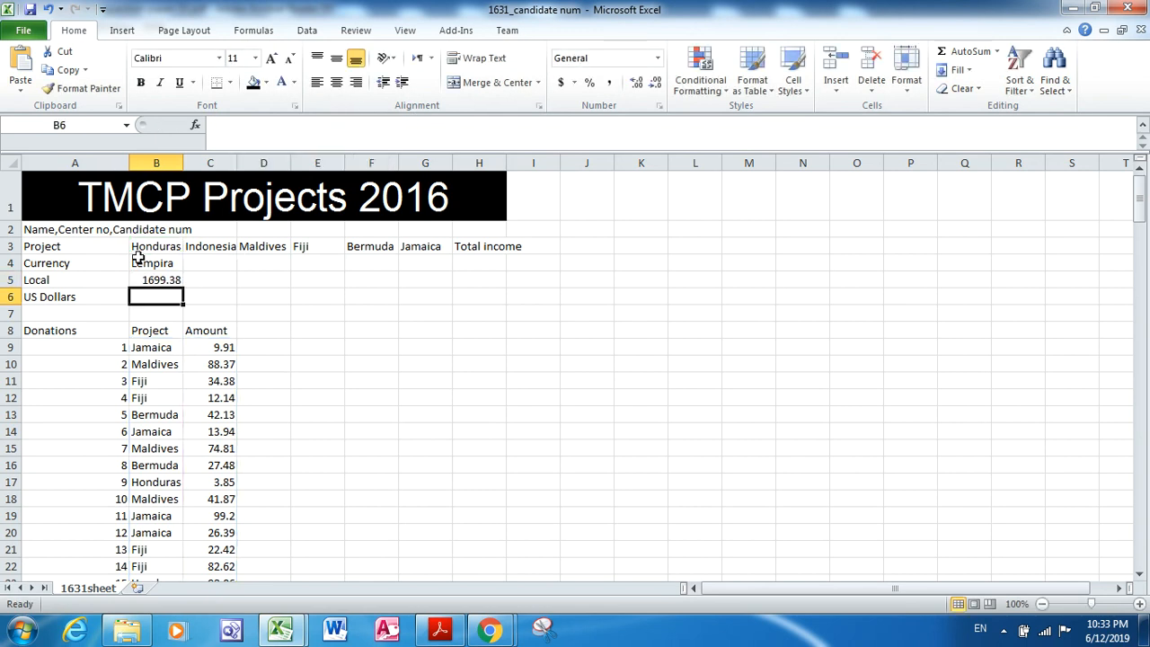
click(156, 279)
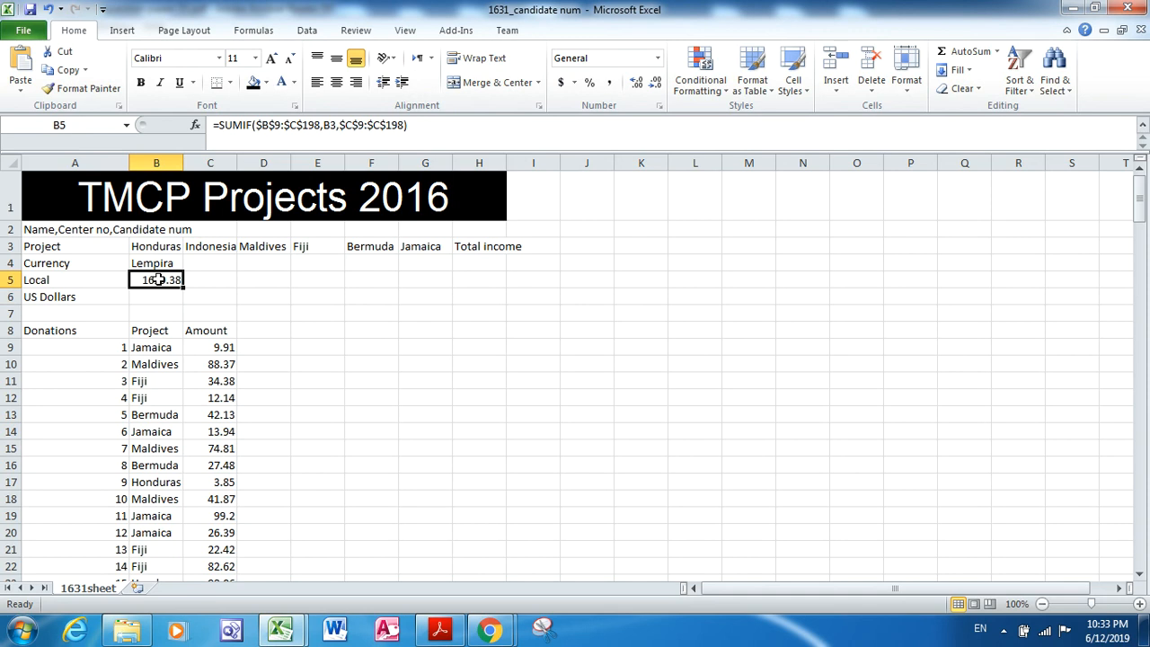
Read question 19 of the paper in Acrobat Reader and examine the Exchange to US$ column in the 1631currency workbook
key(alt+Tab)
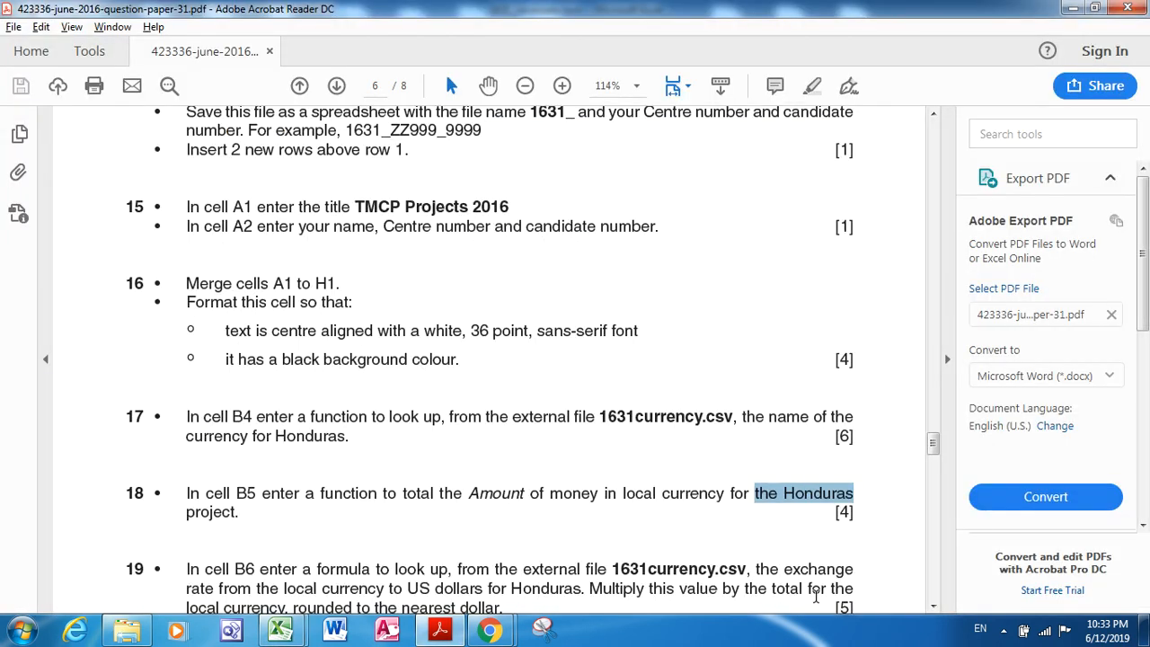
click(933, 606)
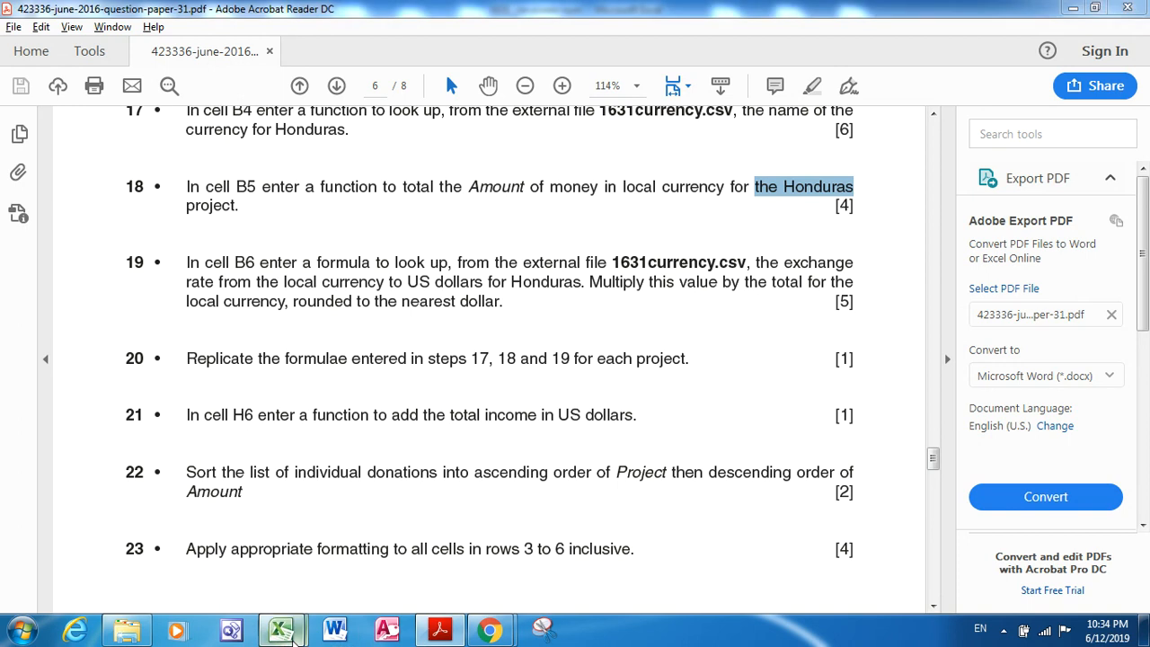
mouse_move(294, 637)
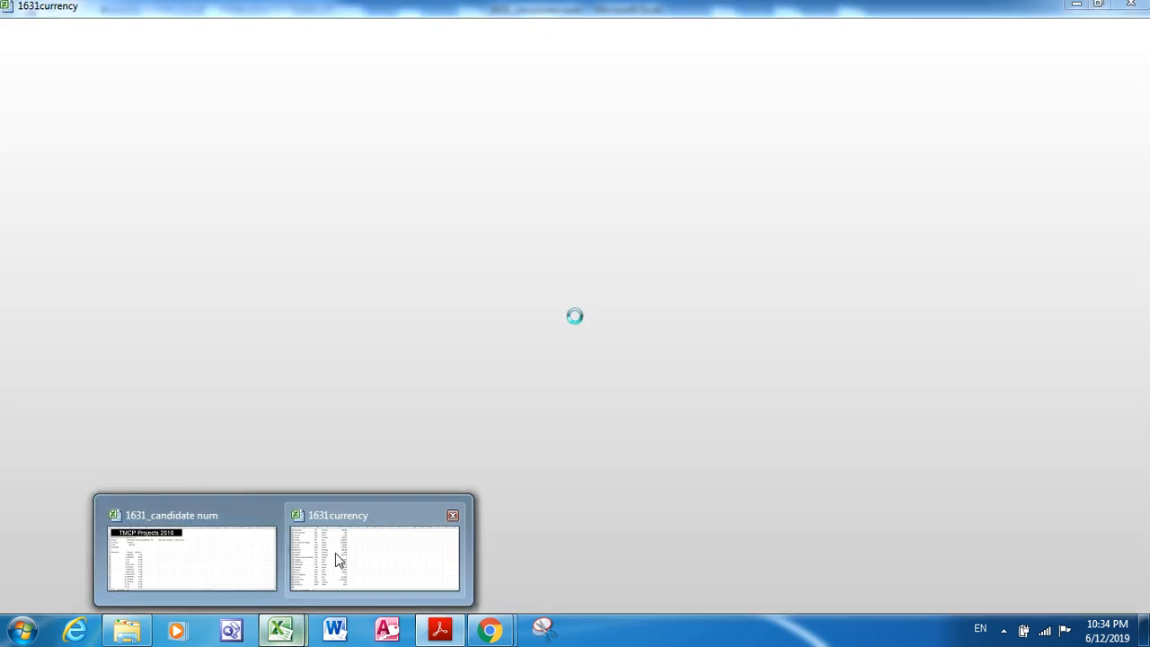
click(335, 552)
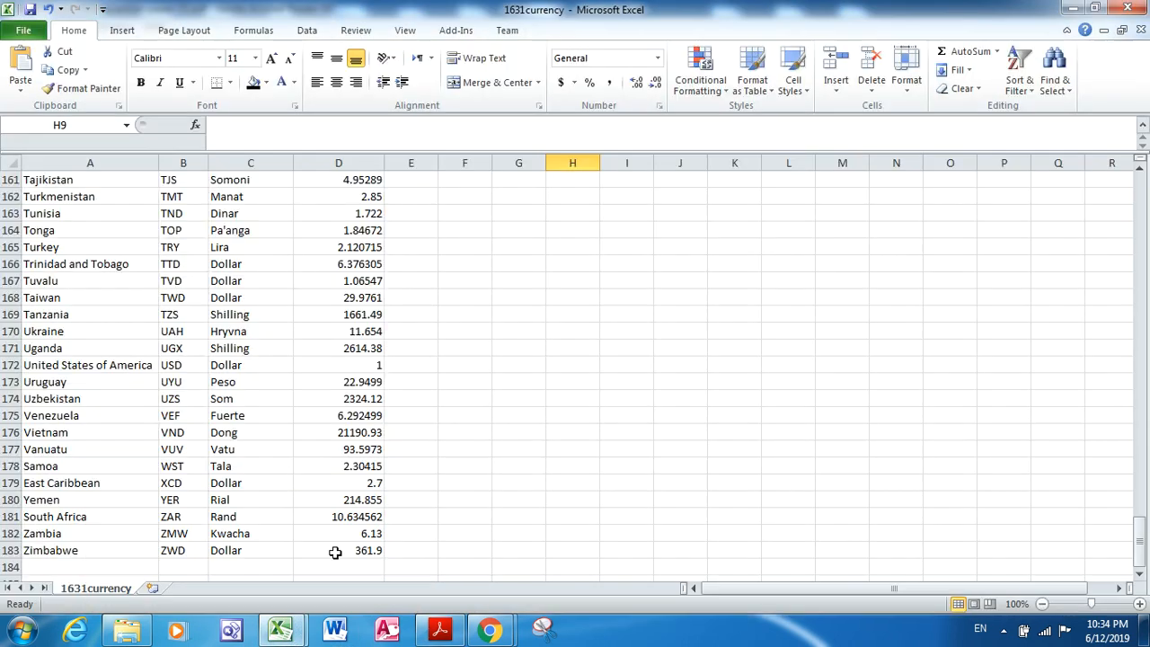
click(1143, 202)
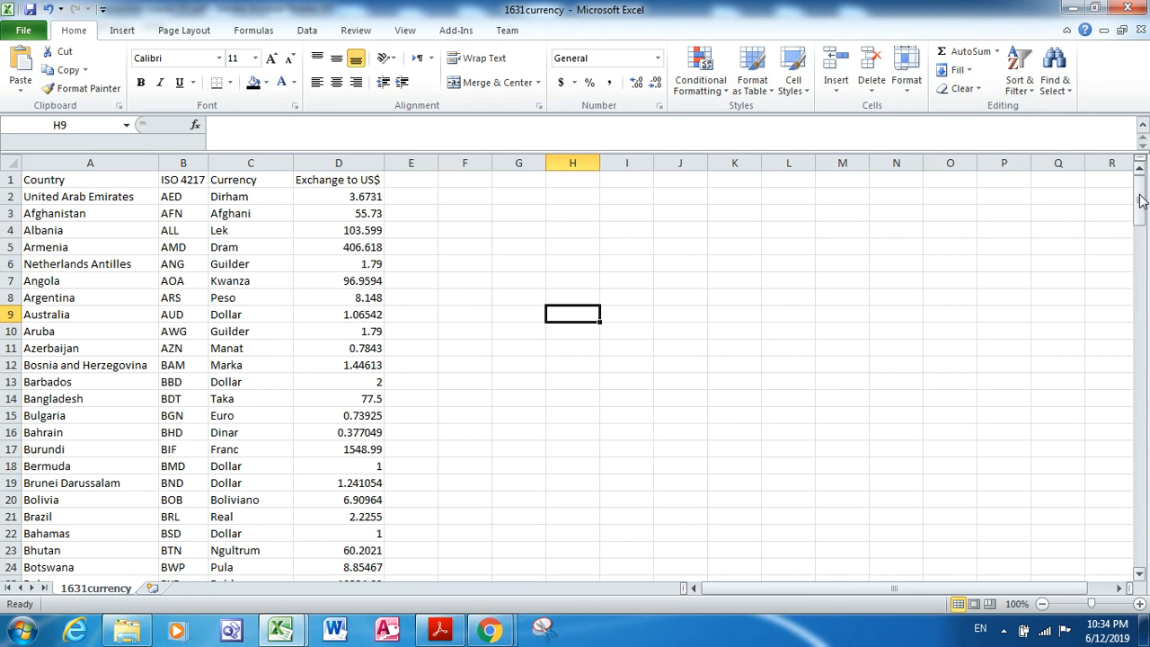
click(352, 180)
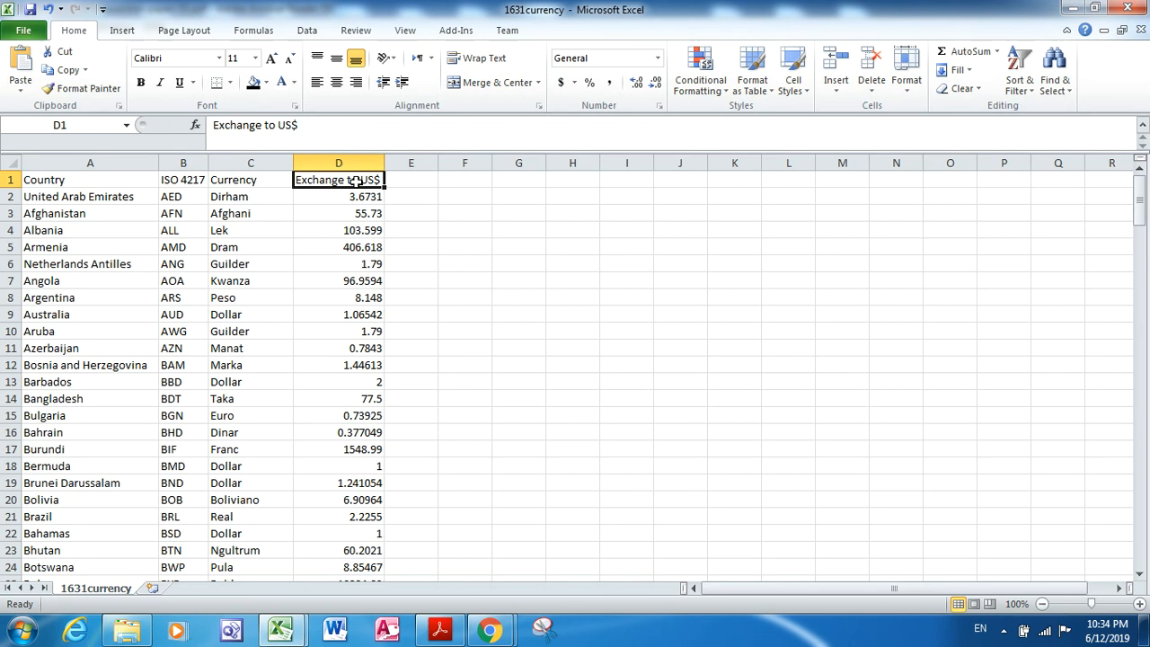
Start a VLOOKUP in cell B6 of the candidate workbook with B3 as the lookup value
click(296, 636)
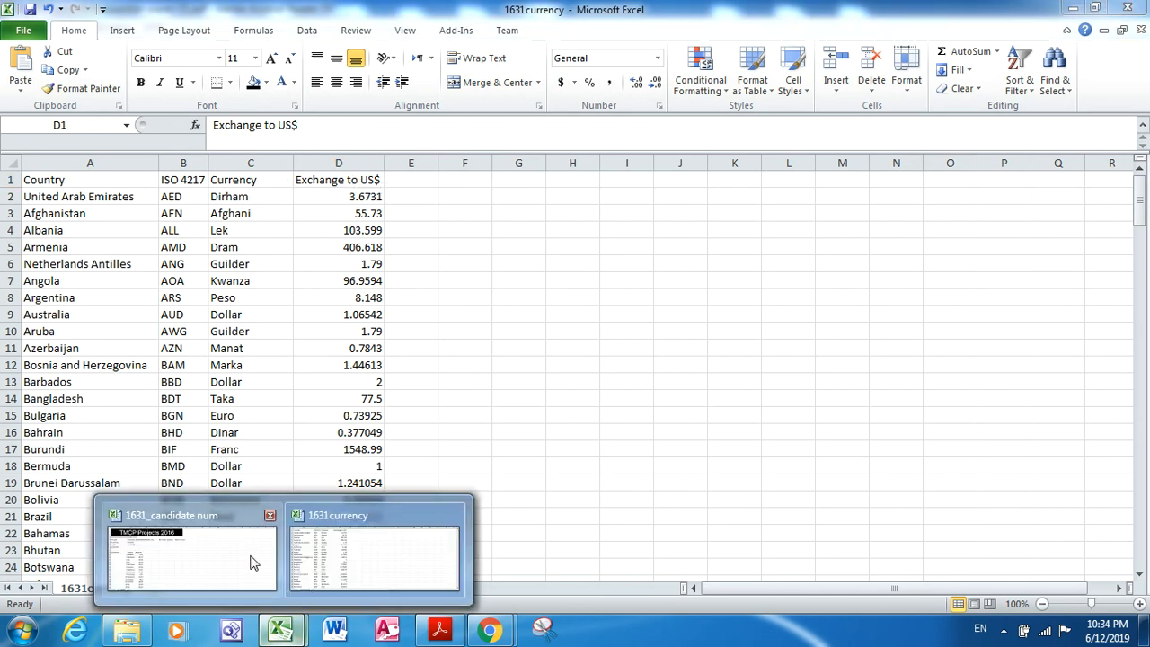
click(255, 558)
click(149, 298)
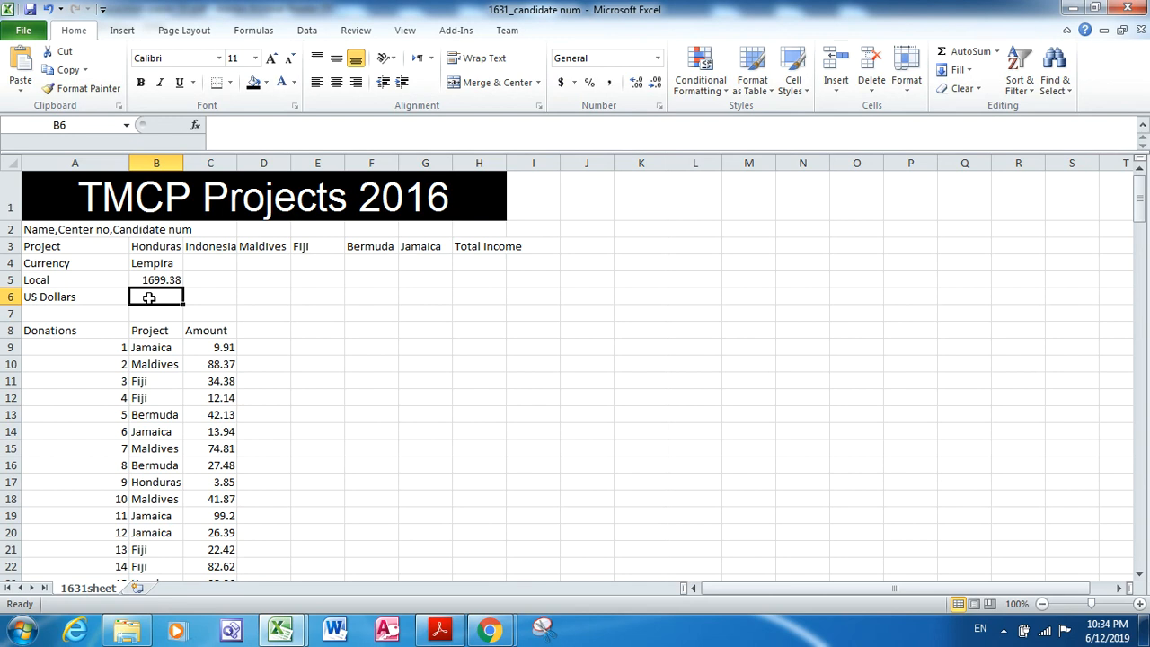
text(=vloo)
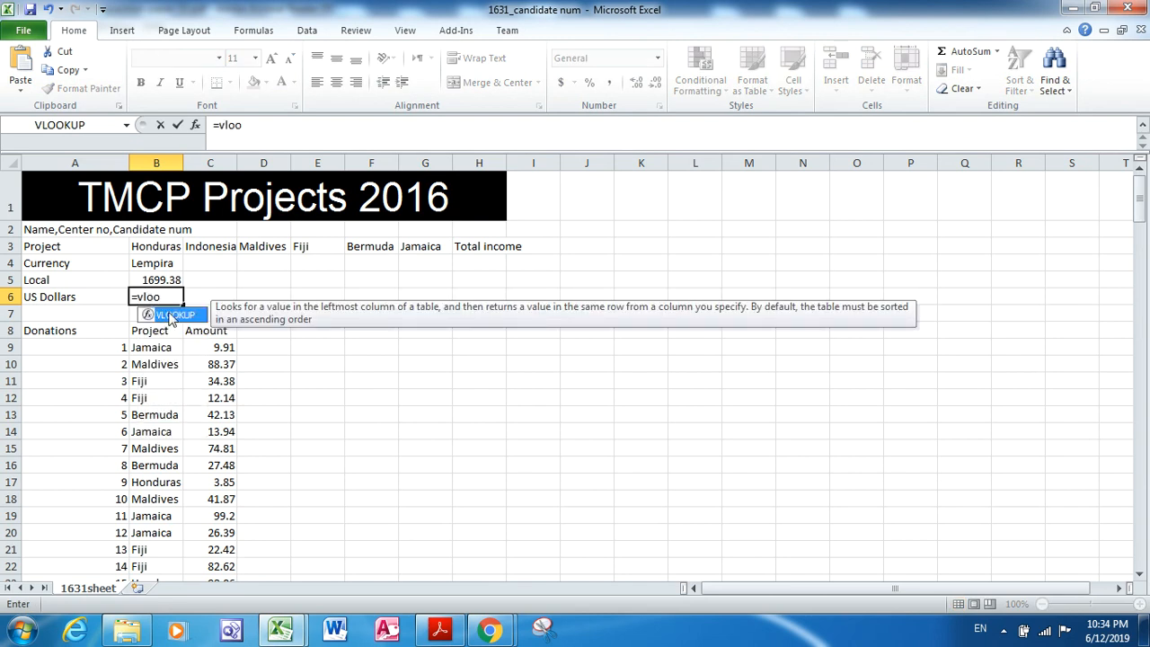
double_click(171, 315)
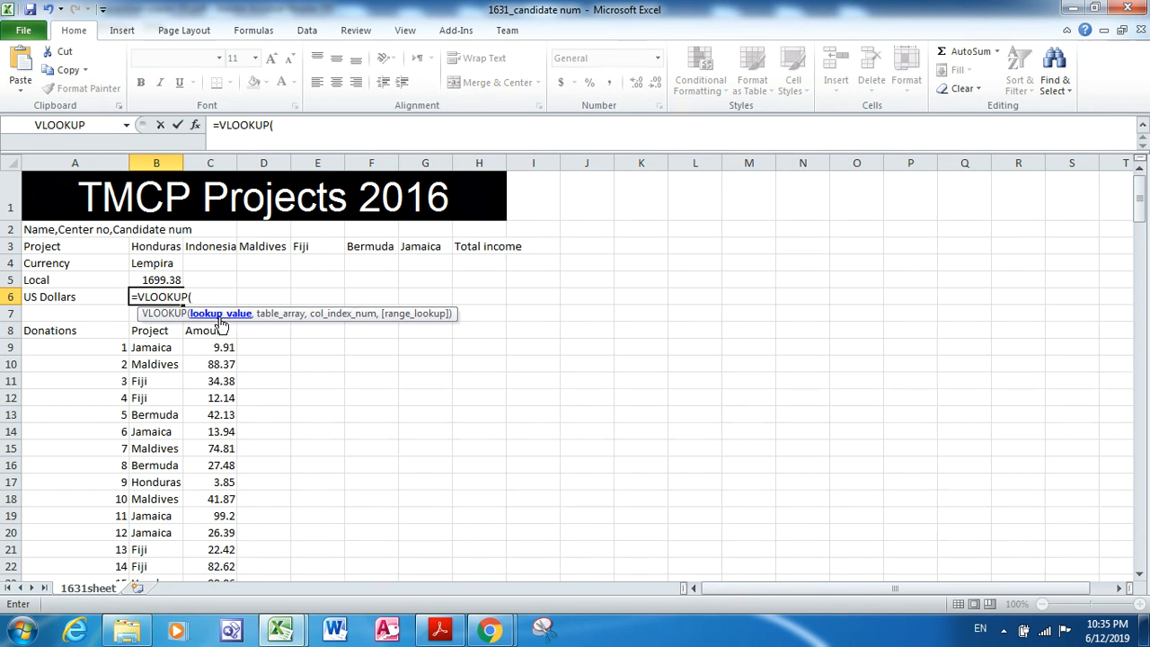
click(170, 247)
text(,)
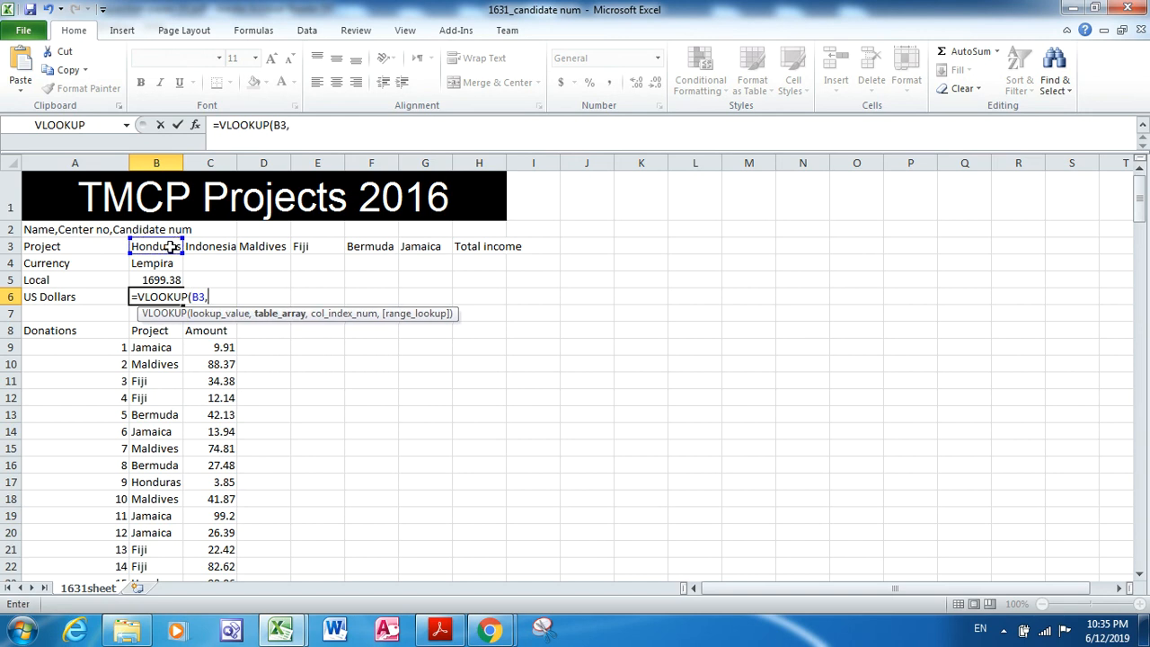
Set the B6 lookup's table array to $A$2:$D$183 in the 1631currency workbook and return to the candidate workbook
click(280, 633)
click(363, 557)
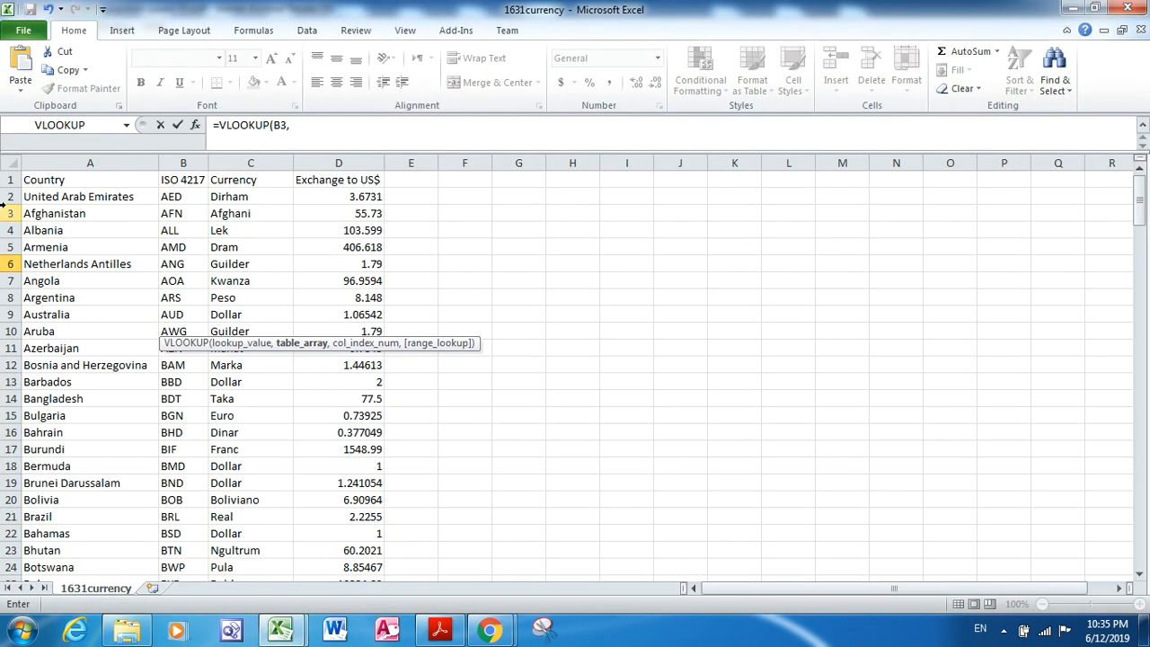
drag(45, 198, 345, 471)
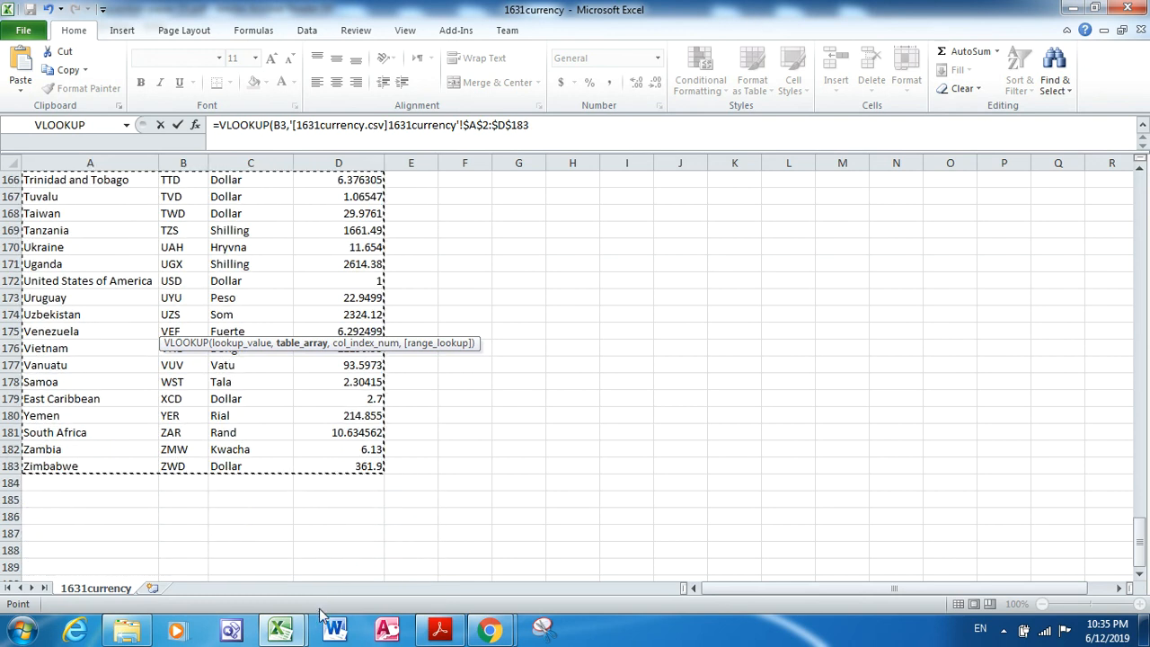
mouse_move(289, 633)
click(231, 566)
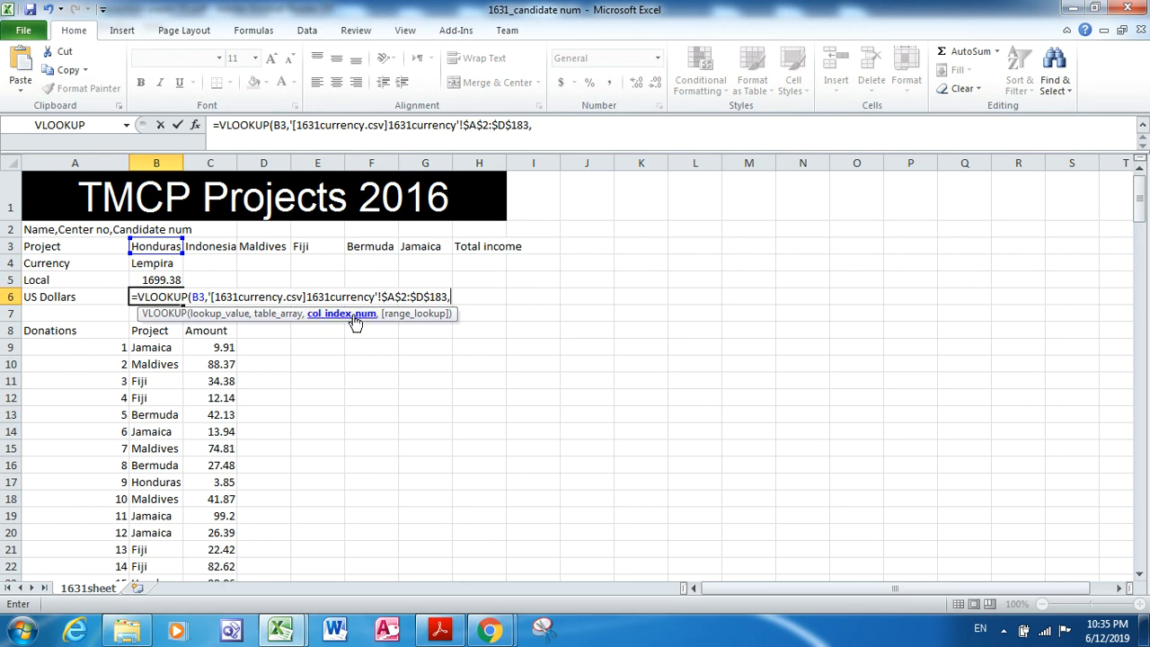
Complete the VLOOKUP in B6 with column index 4 and FALSE for an exact match, and enter the formula
text(4,)
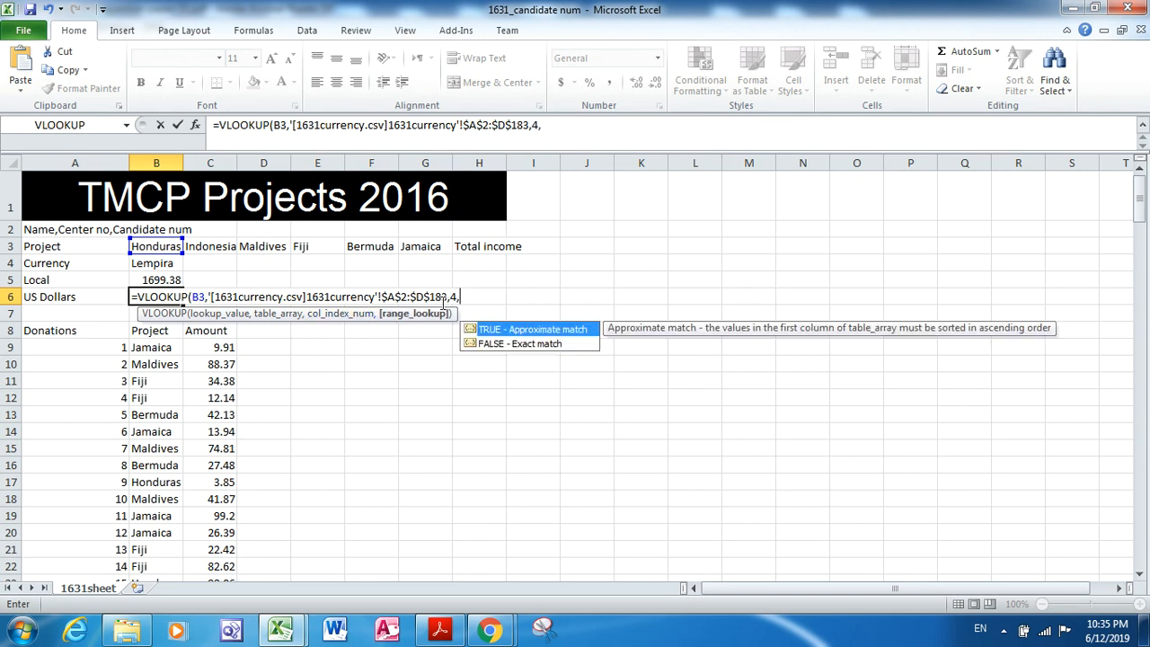
double_click(488, 344)
text())
key(Return)
click(148, 294)
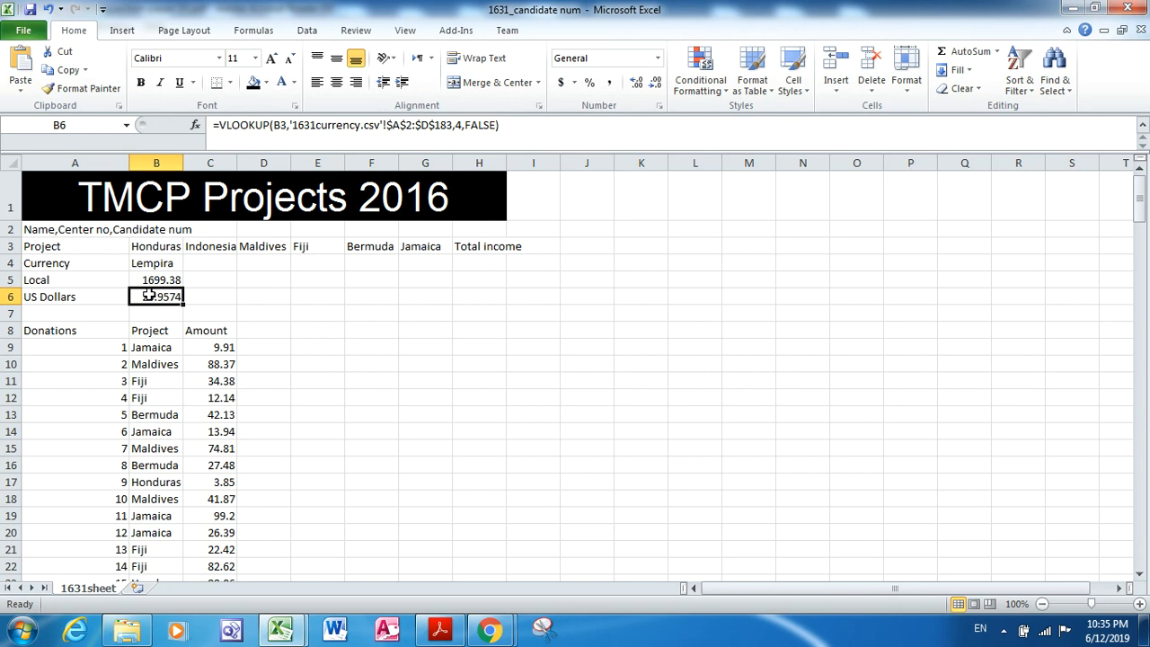
Check question 19 in Acrobat Reader and multiply the VLOOKUP in B6 of the candidate workbook by B5
click(439, 629)
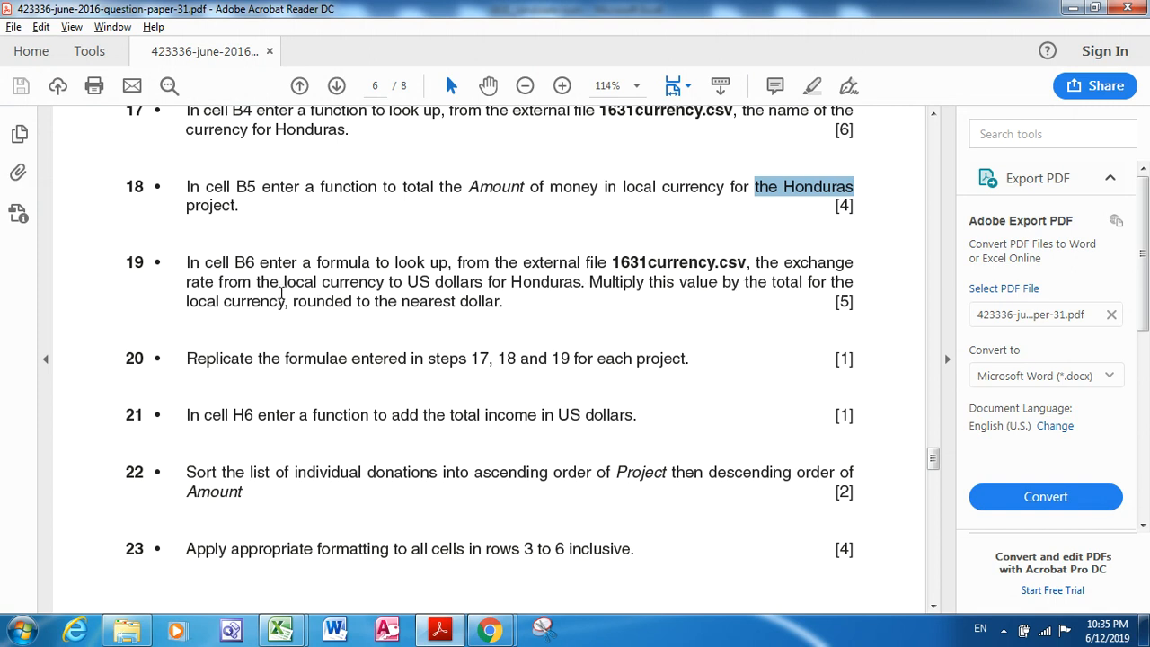
key(alt+Tab)
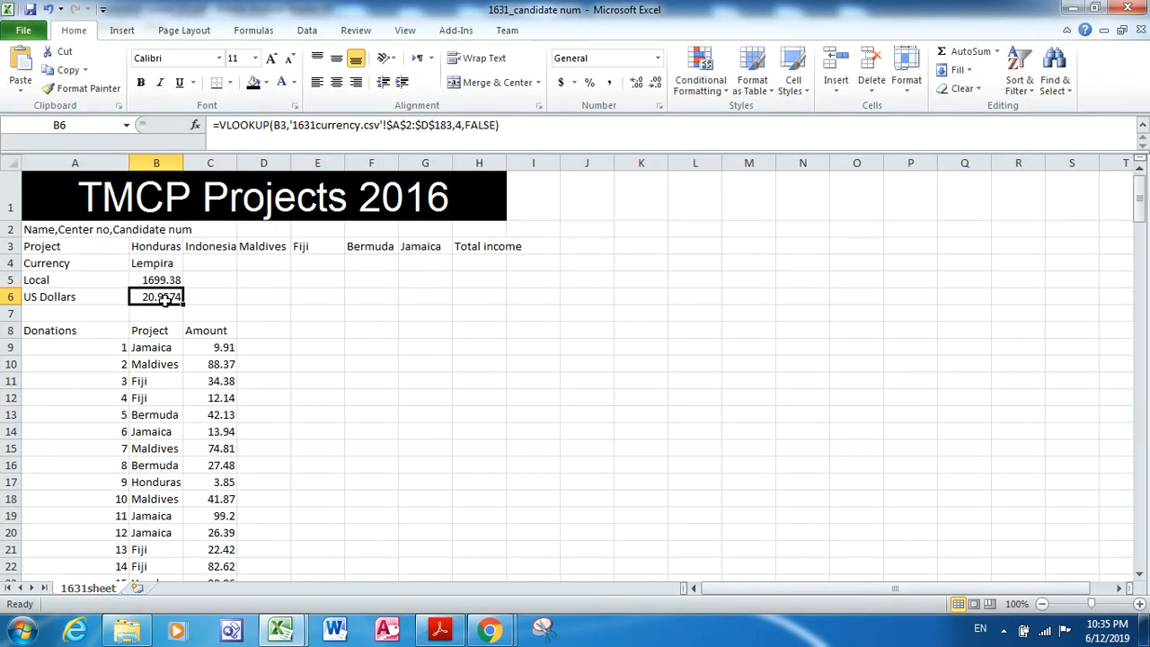
click(518, 127)
click(518, 127)
text(*)
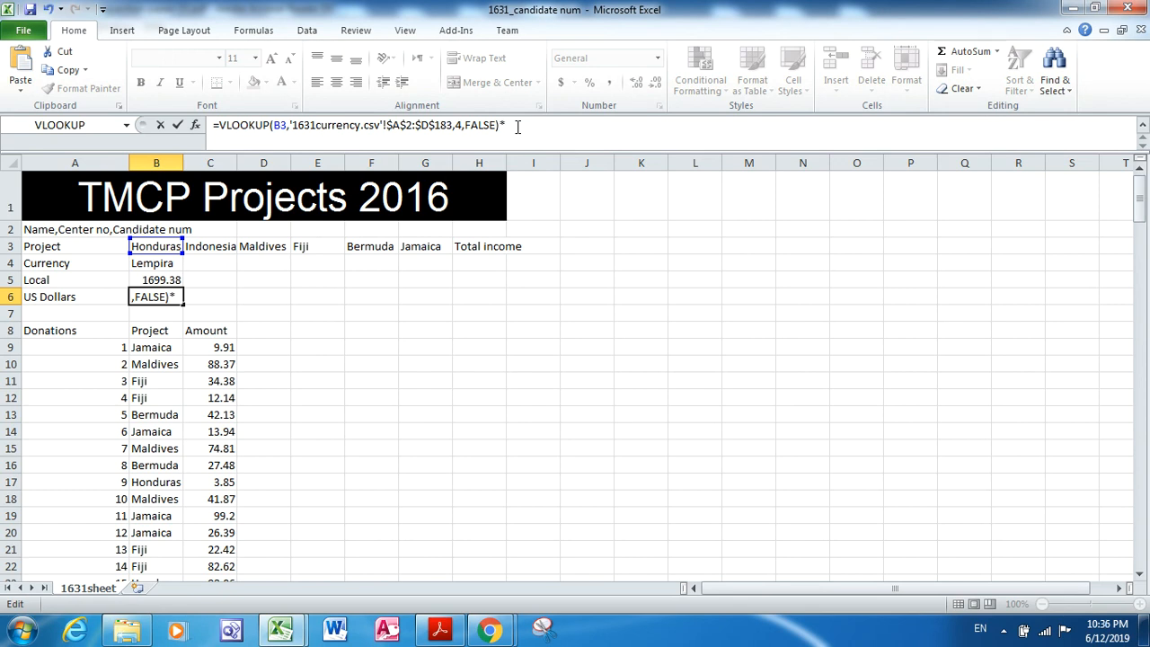
click(161, 279)
key(Return)
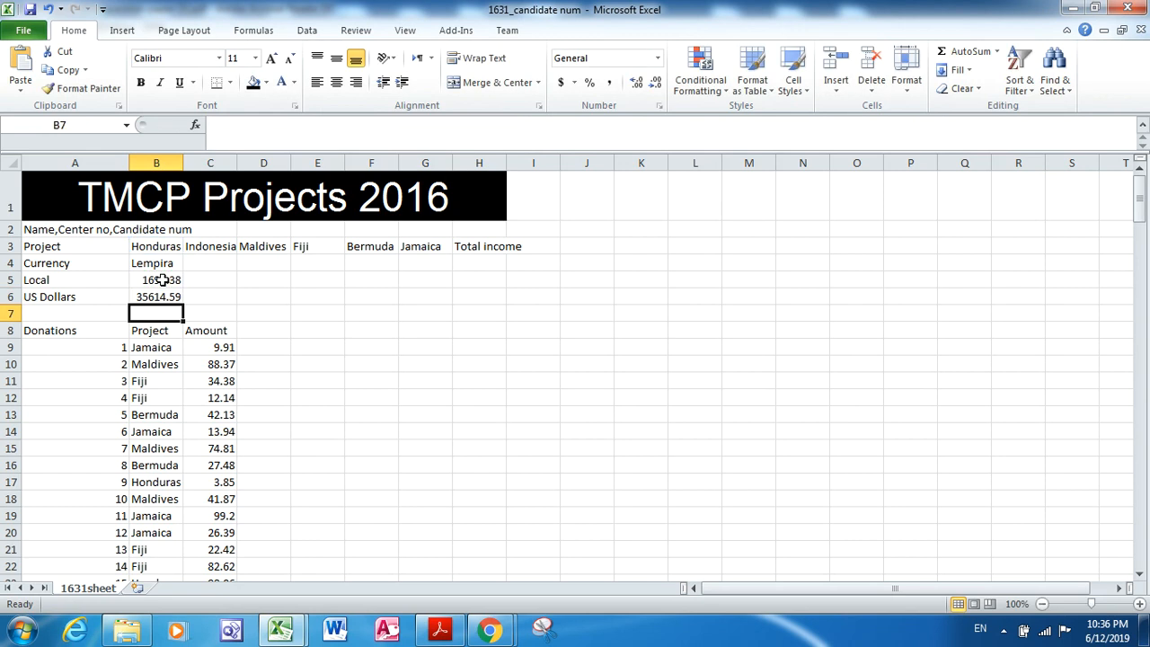
Recheck question 19 in Acrobat Reader and wrap the B6 formula in a ROUND function with 0 digits
key(alt+Tab)
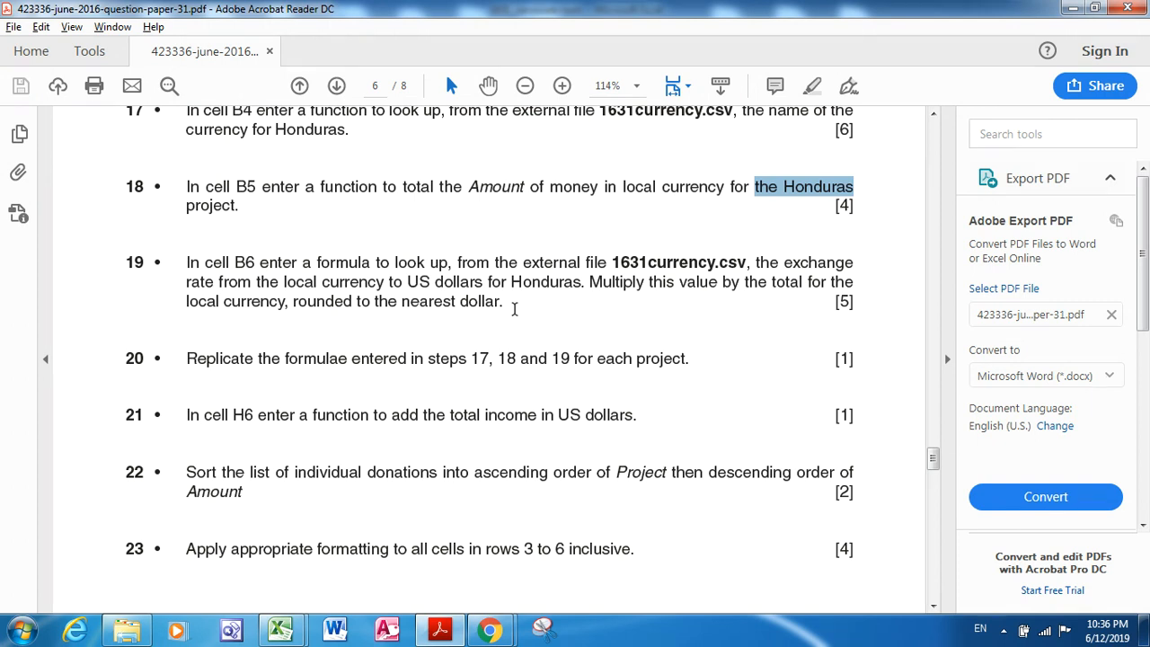
key(alt+Tab)
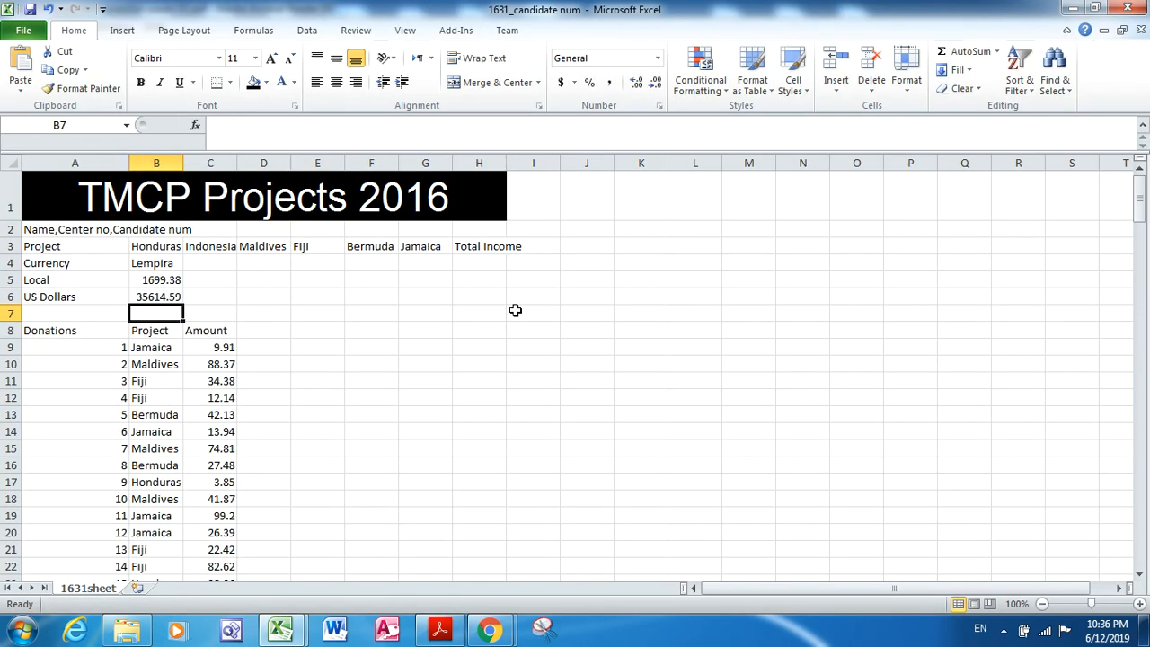
click(166, 301)
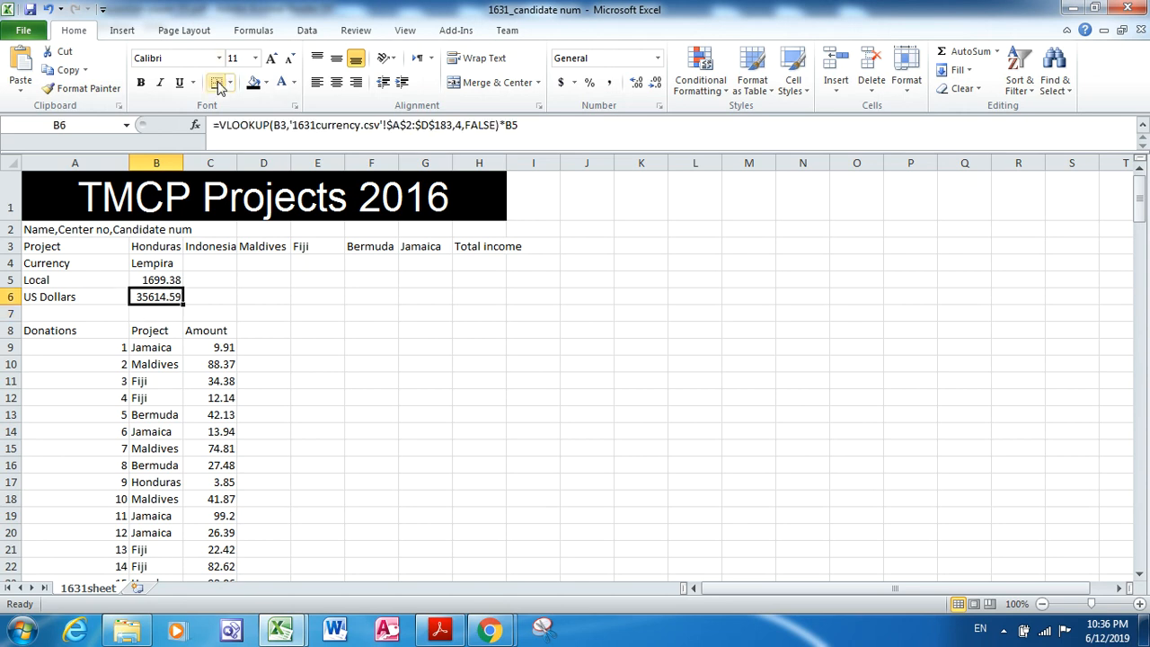
click(219, 124)
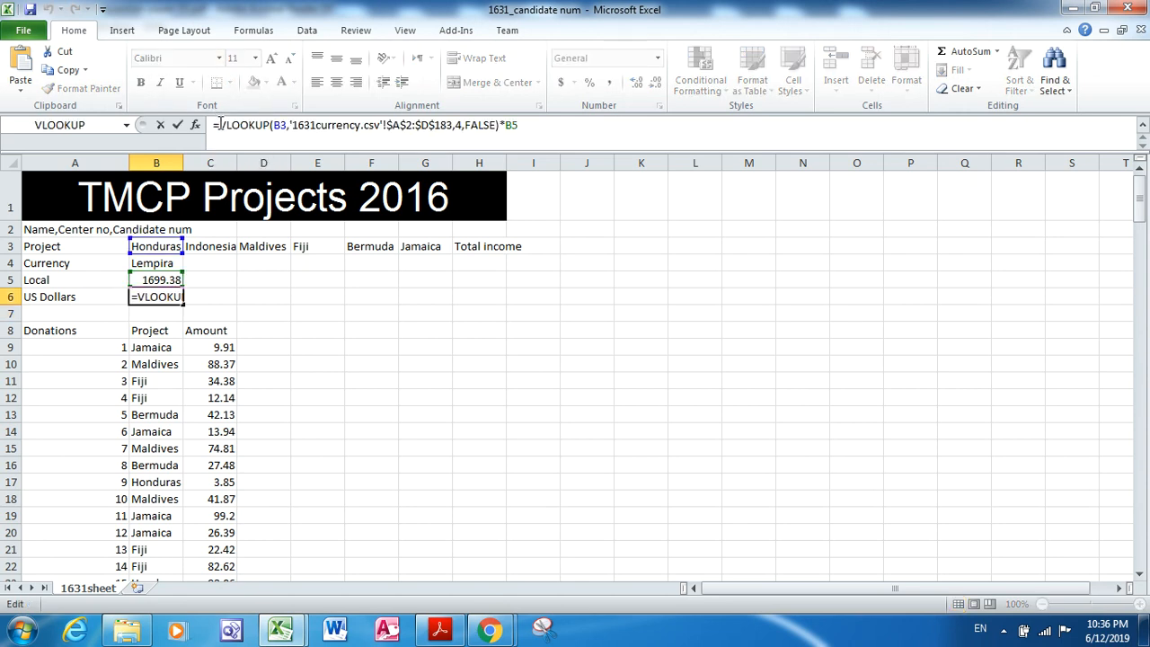
text(rou)
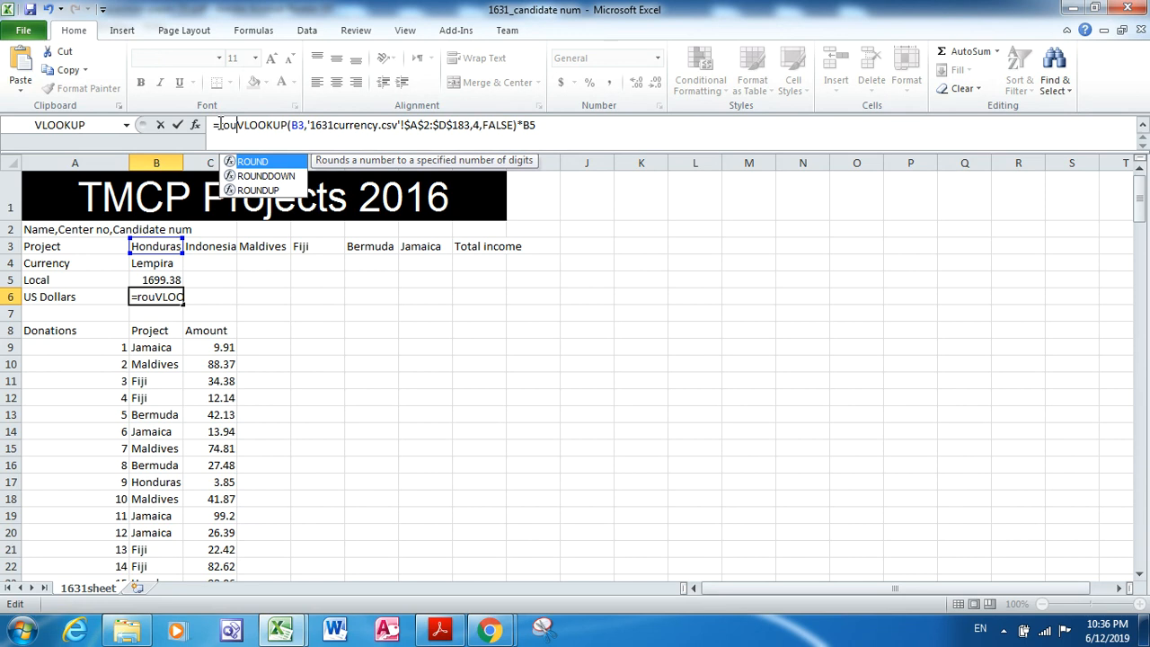
double_click(251, 161)
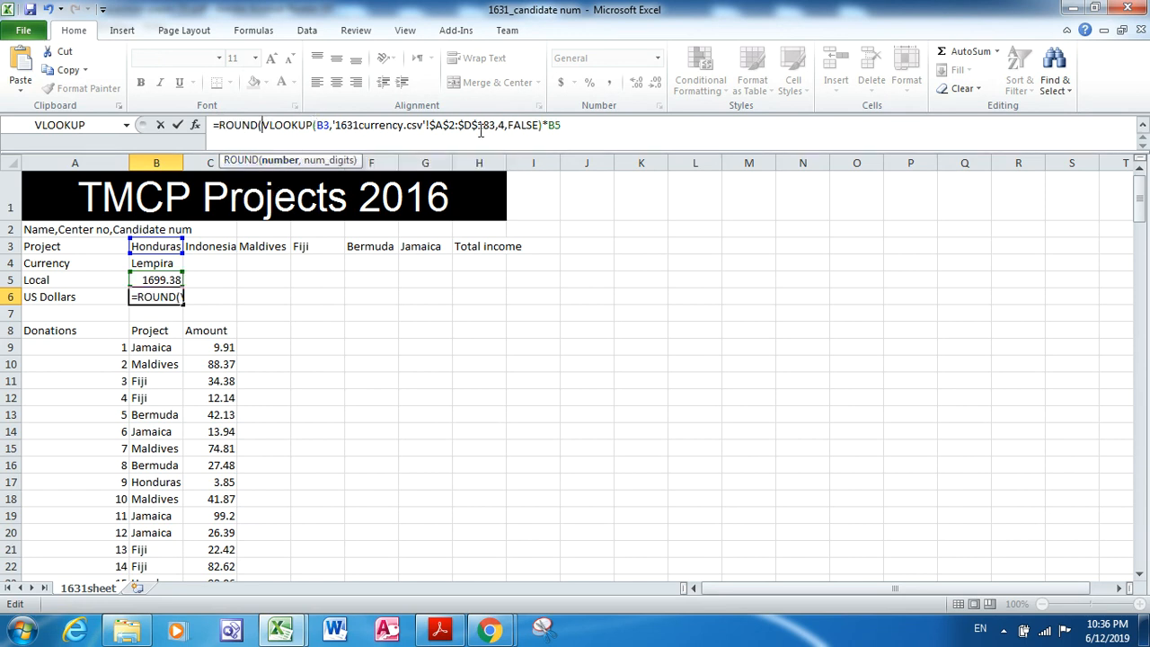
text(,)
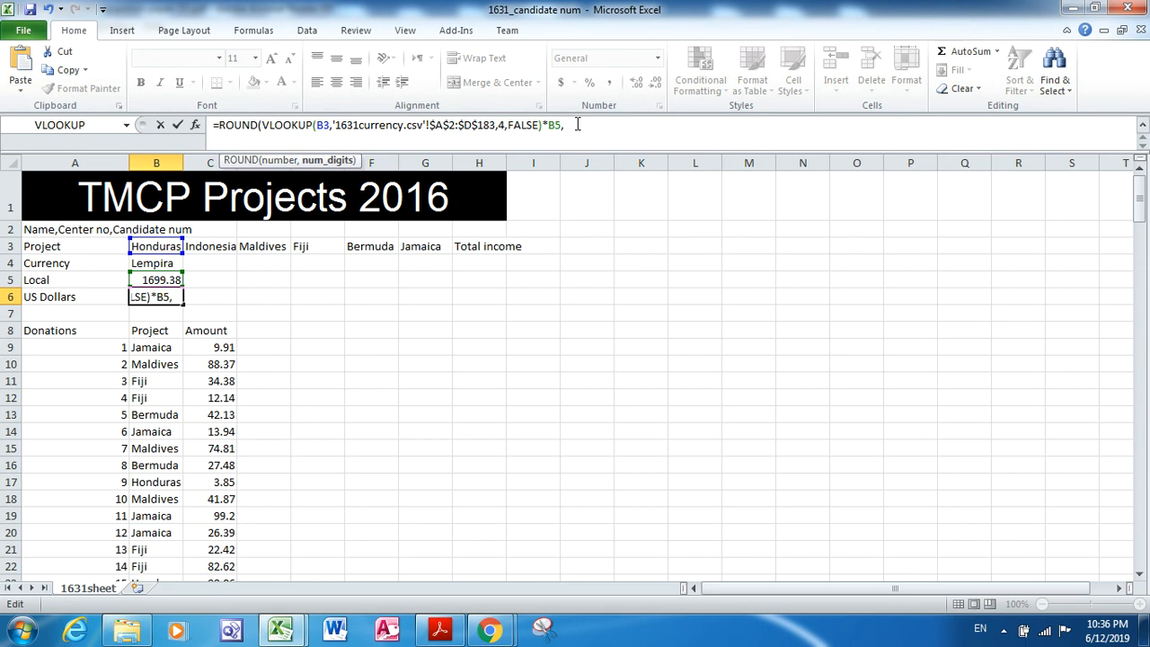
text(0)
key(Return)
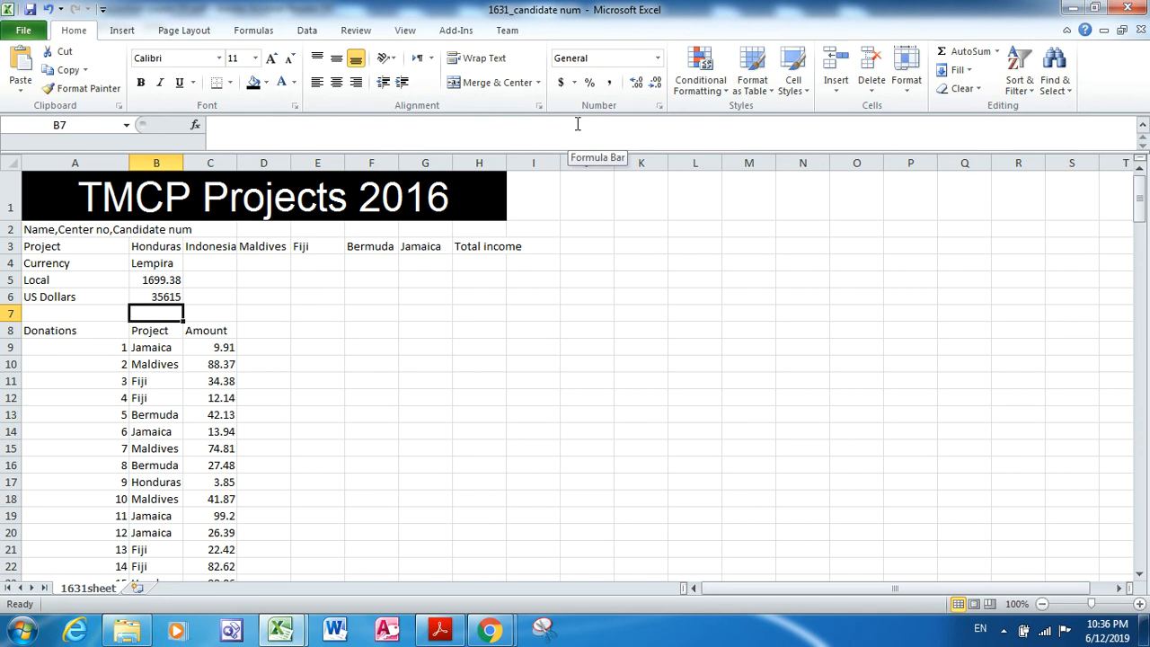
Read question 20 in Acrobat Reader and replicate the currency lookup from B4 across the projects to G4
key(alt+Tab)
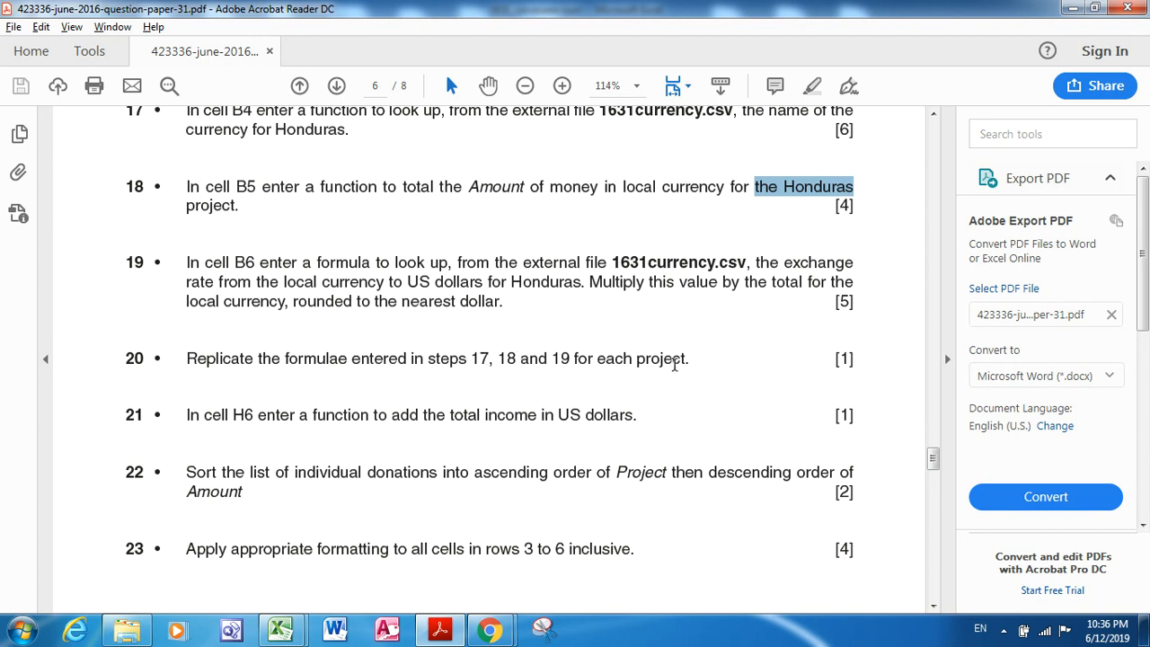
key(alt+Tab)
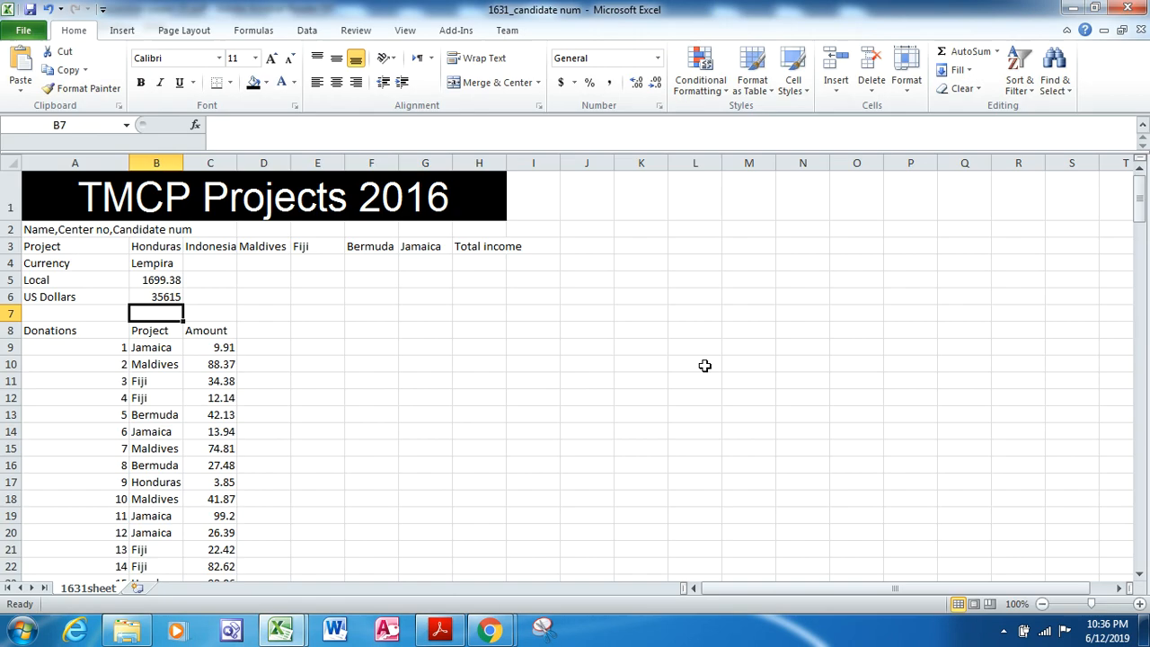
click(174, 262)
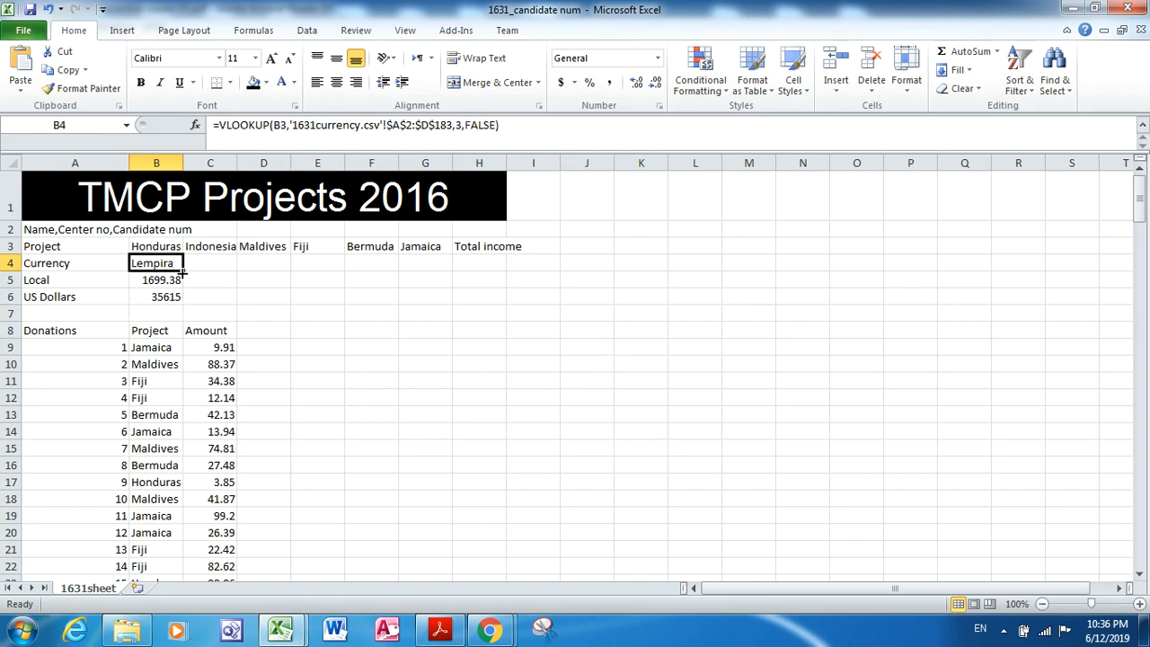
drag(182, 271, 485, 271)
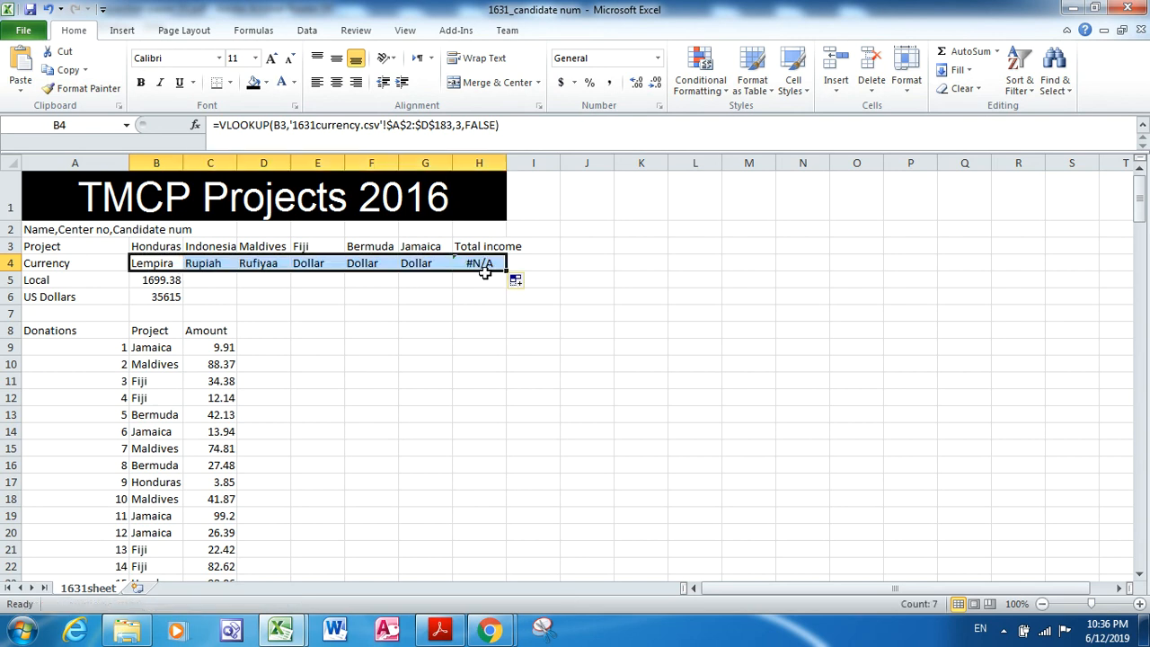
drag(506, 271, 453, 270)
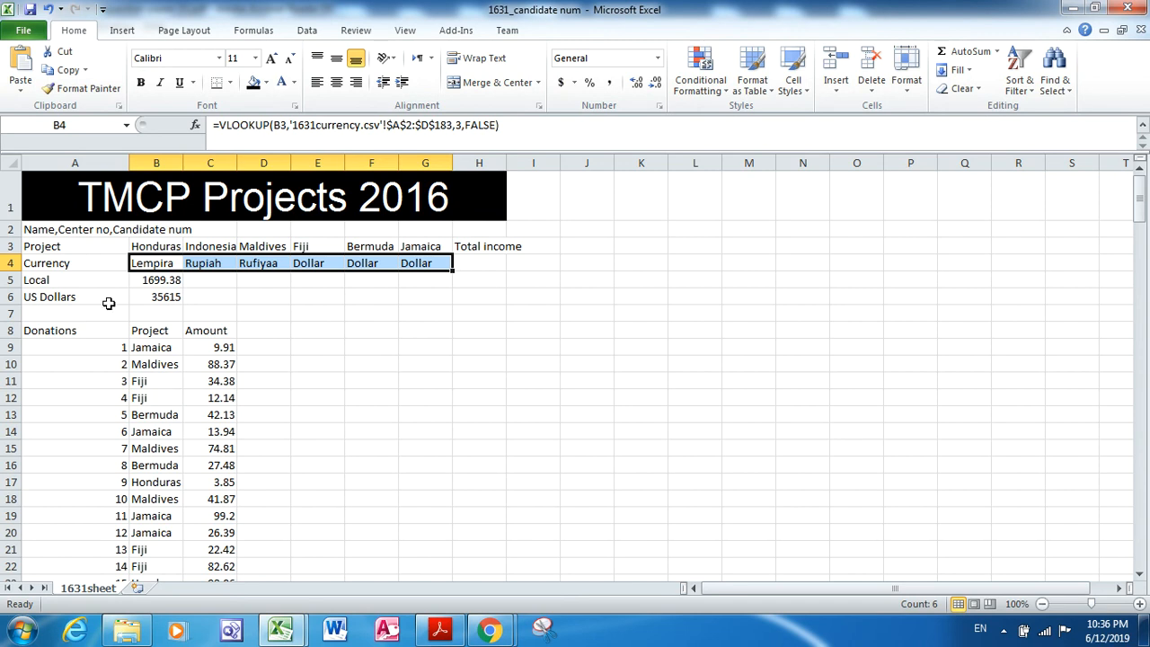
Replicate the Local total in B5 and the US Dollars formula in B6 across the projects to column G
click(144, 280)
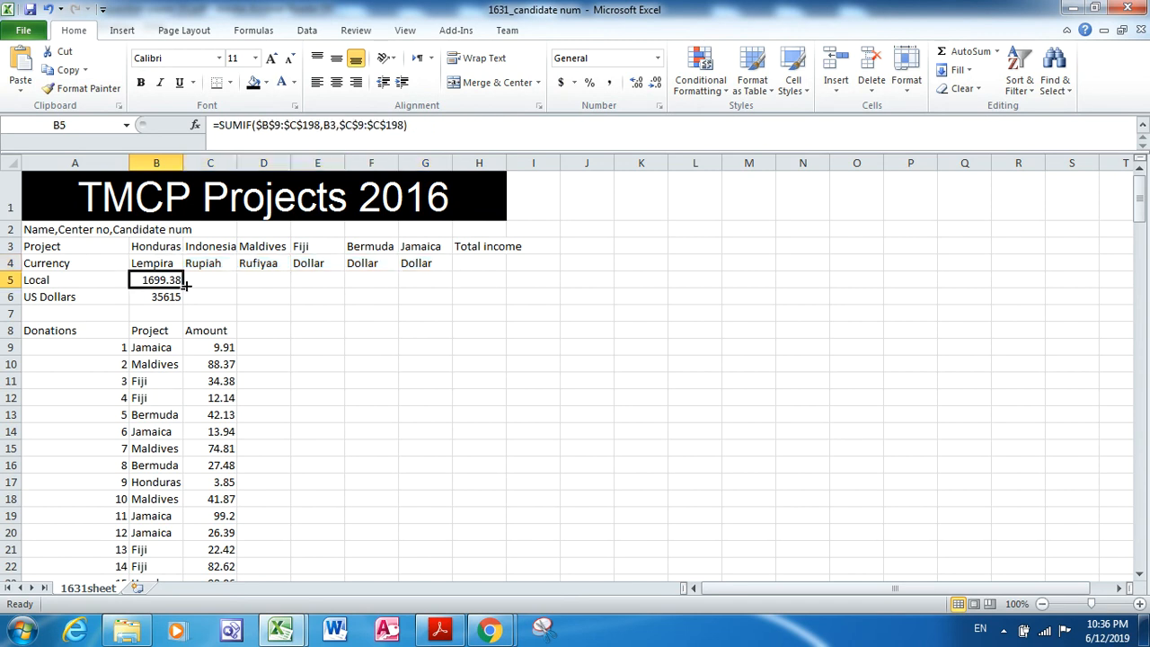
drag(183, 282, 435, 279)
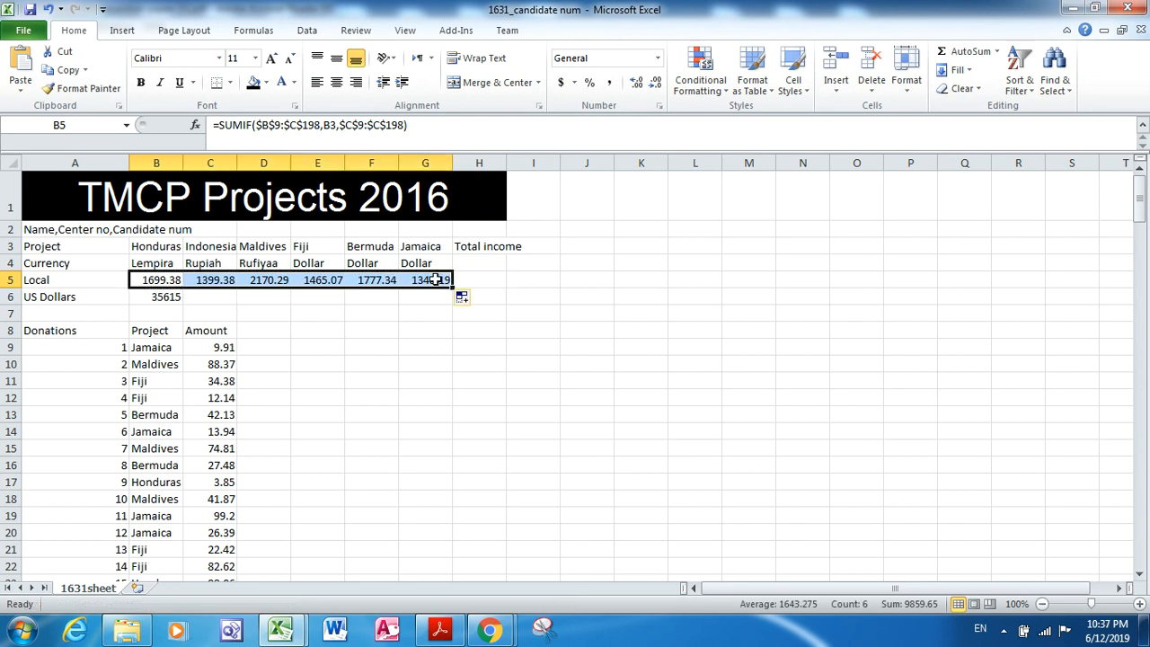
click(171, 299)
drag(183, 306, 433, 309)
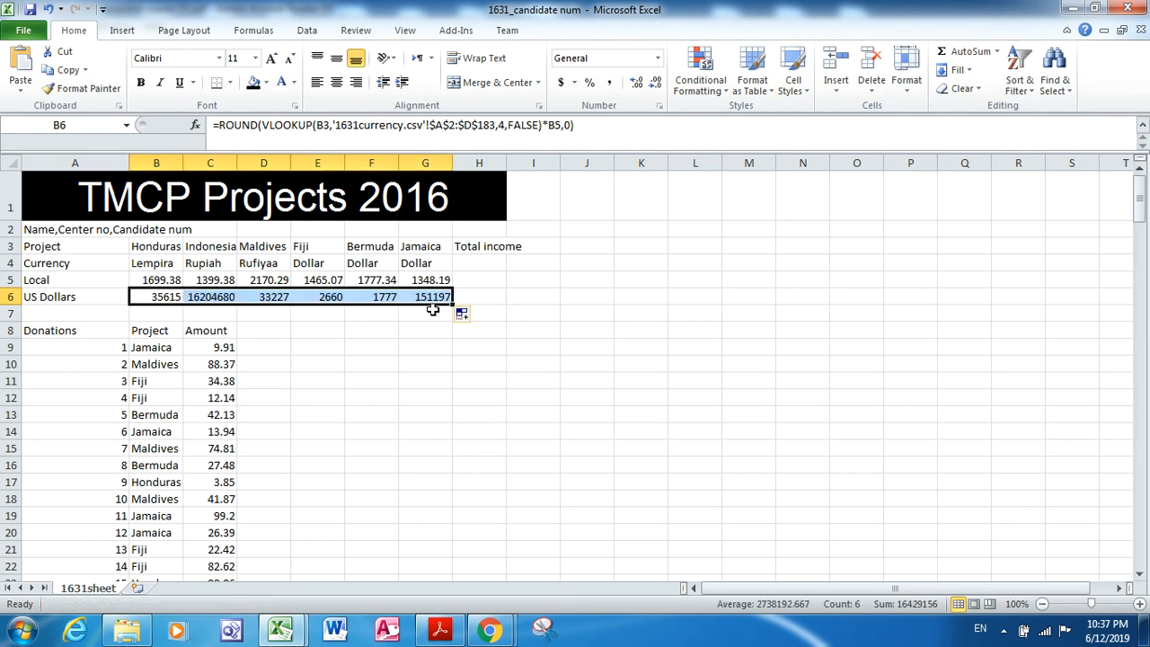
click(508, 333)
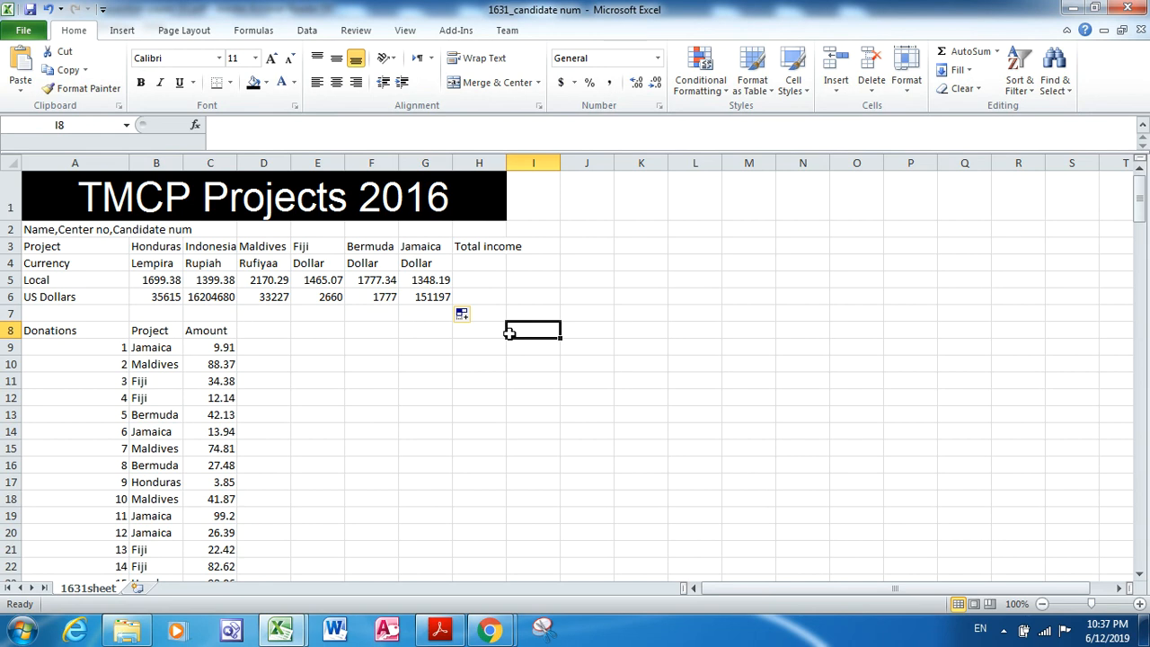
Read question 21 in Acrobat Reader and total the US dollar income in H6 with a SUM of B6:G6
key(alt+Tab)
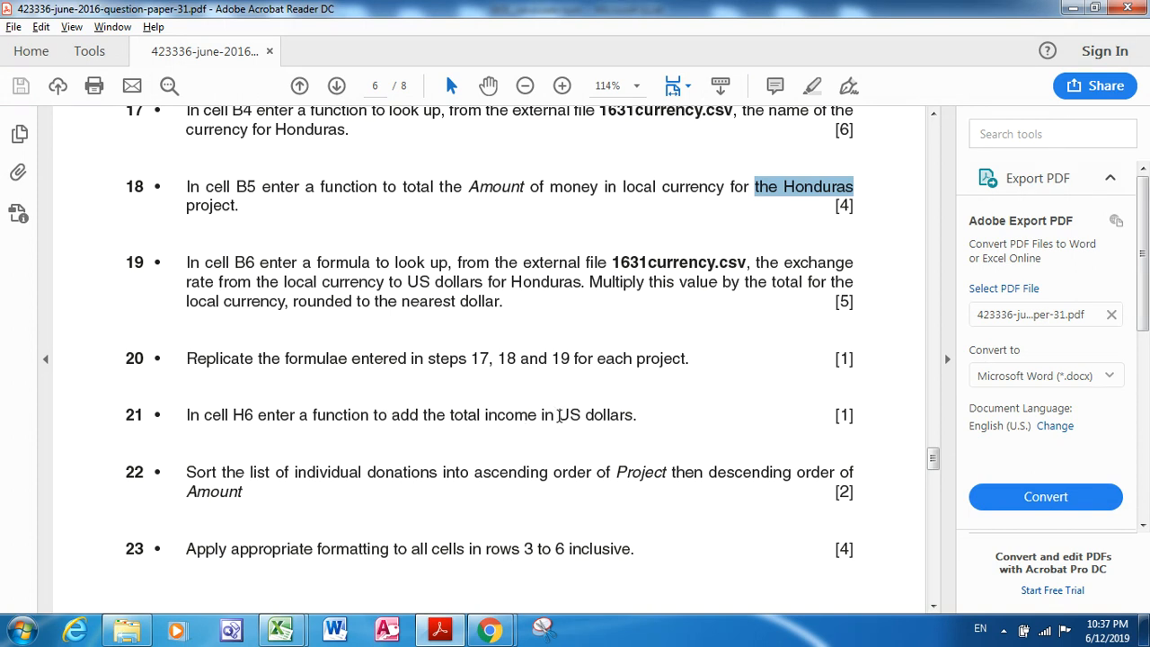
key(alt+Tab)
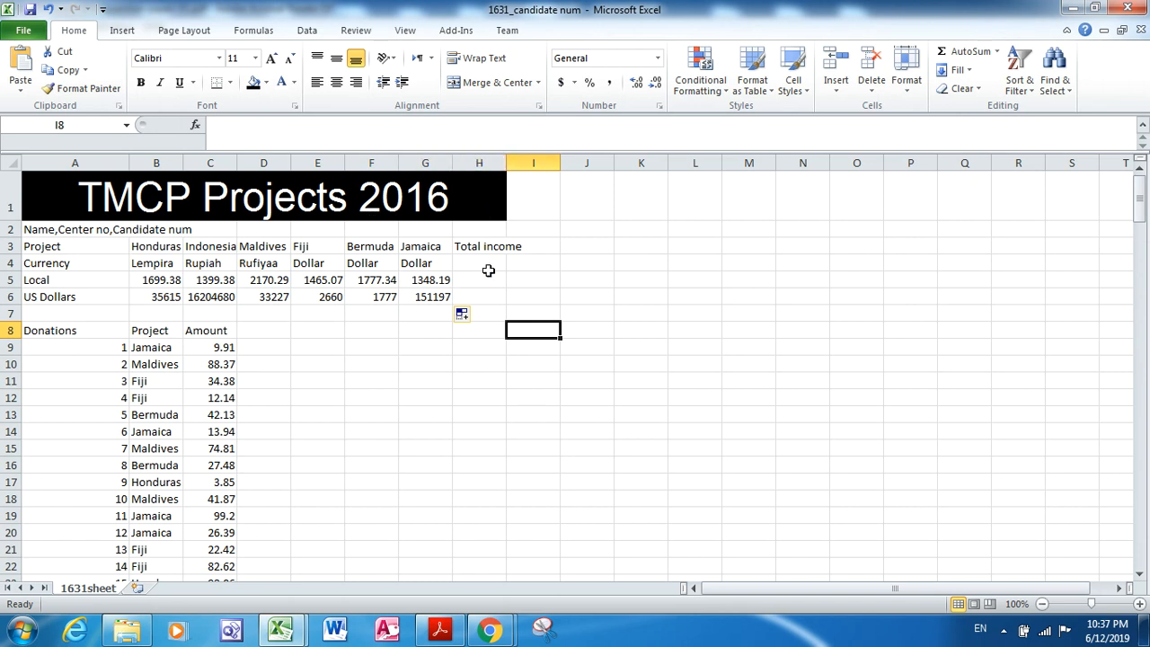
click(478, 297)
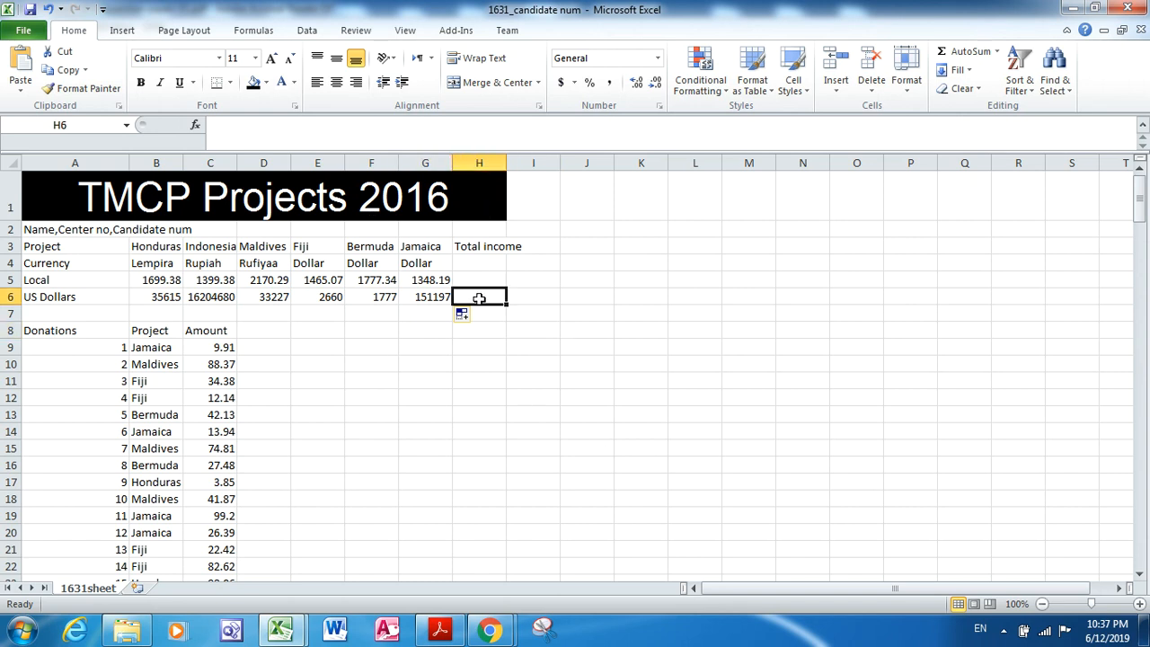
text(=sum)
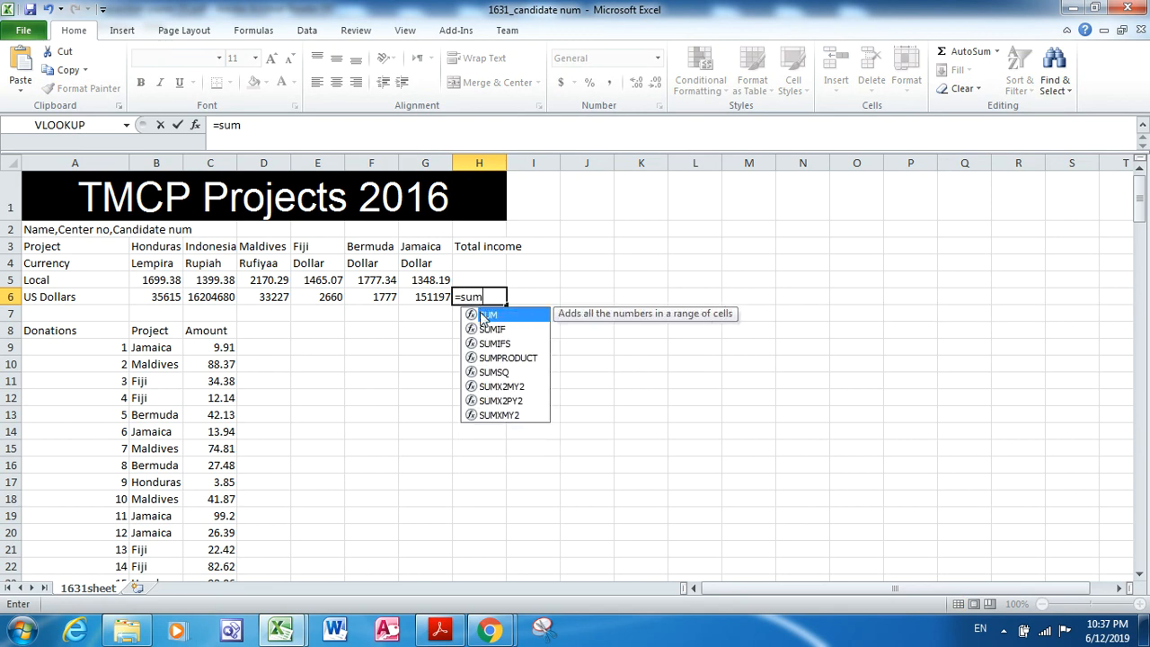
double_click(488, 314)
drag(156, 297, 415, 296)
key(Return)
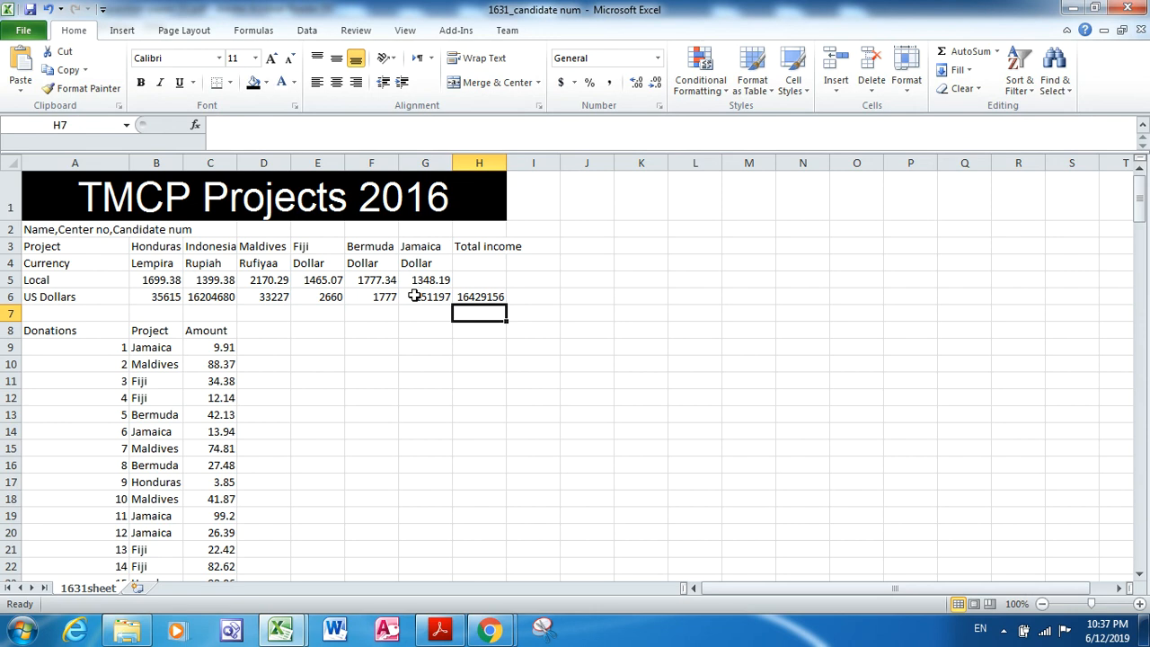
Check the next questions in Acrobat Reader and format the total income in H6 as dollar Currency with no decimal places
key(alt+Tab)
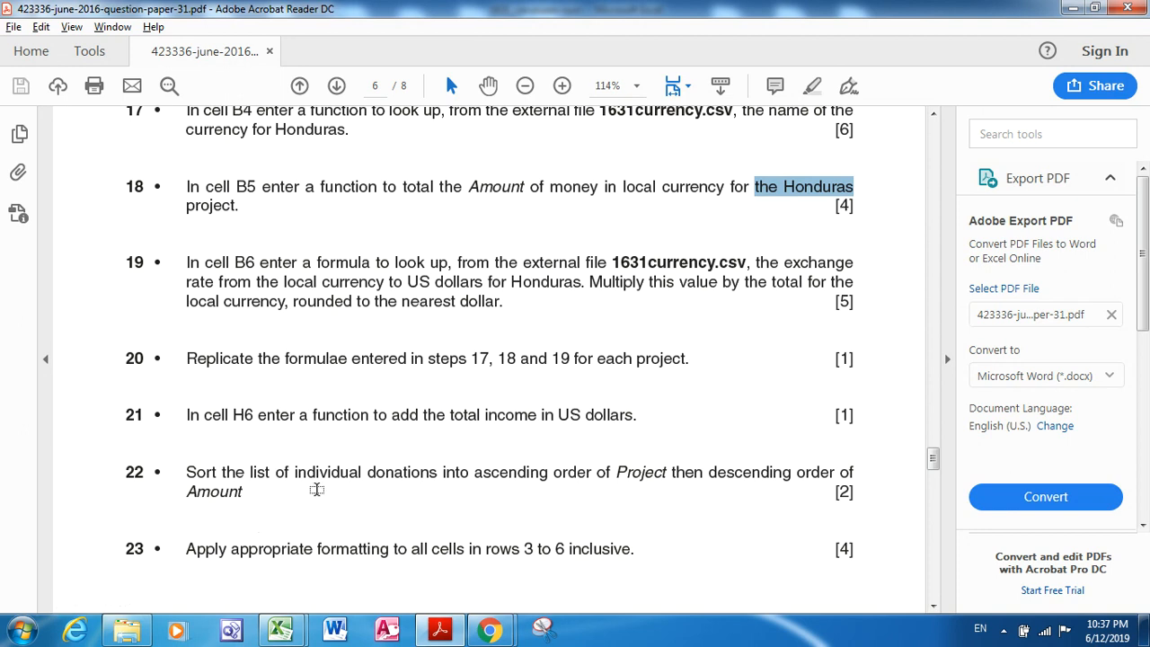
key(alt+Tab)
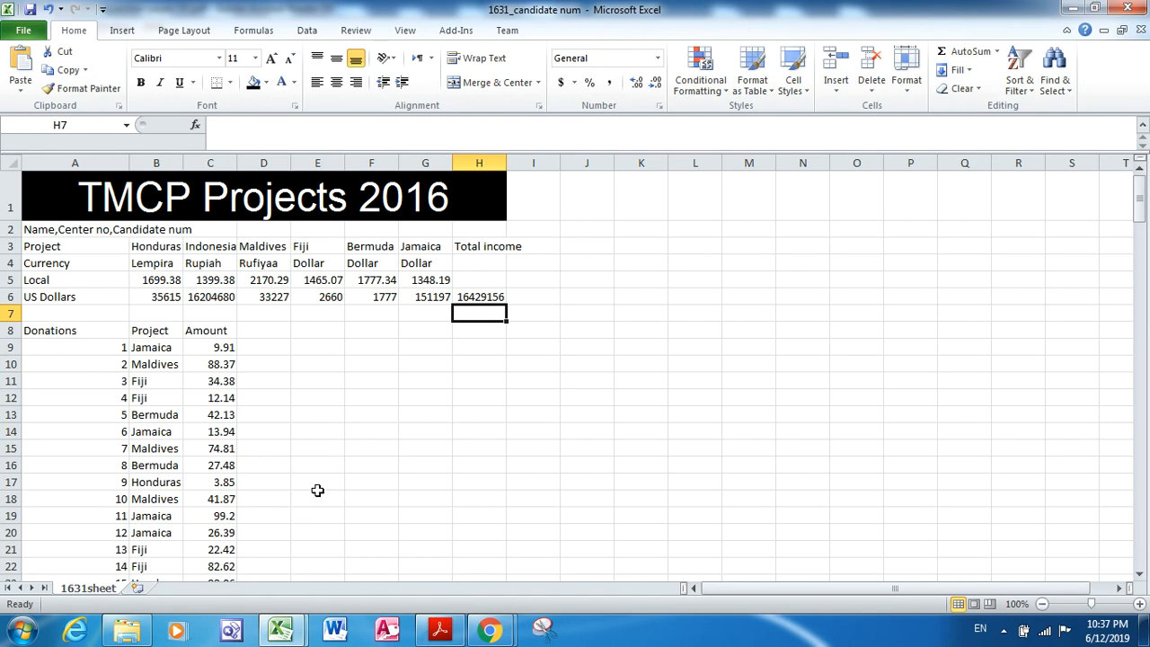
click(493, 297)
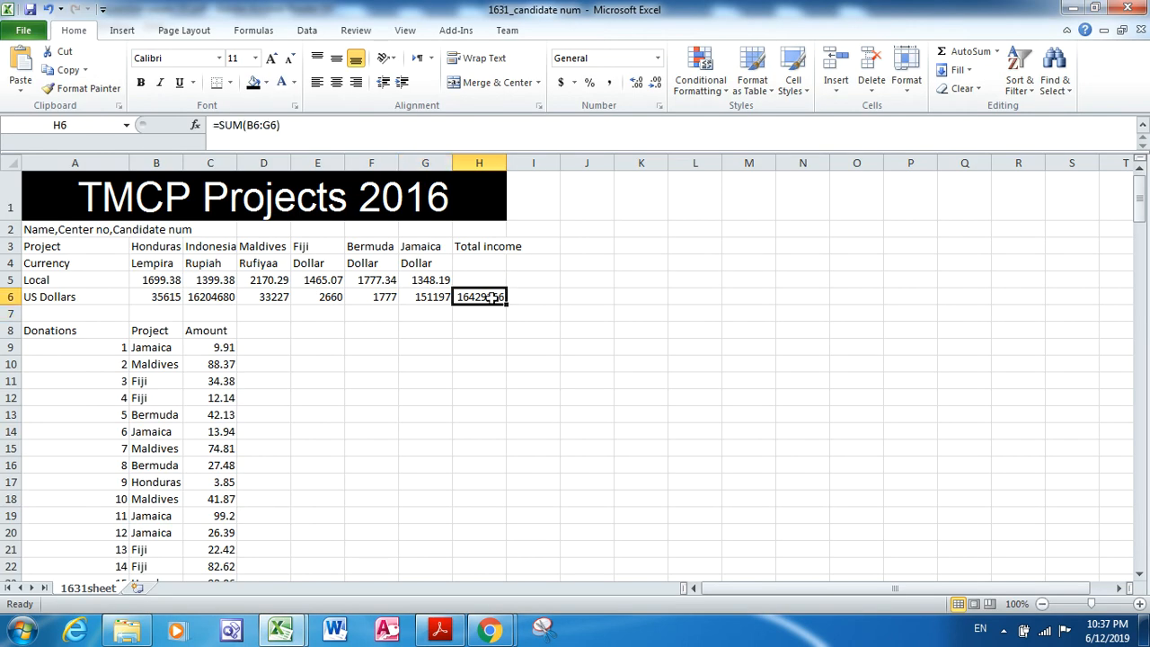
click(560, 82)
click(658, 57)
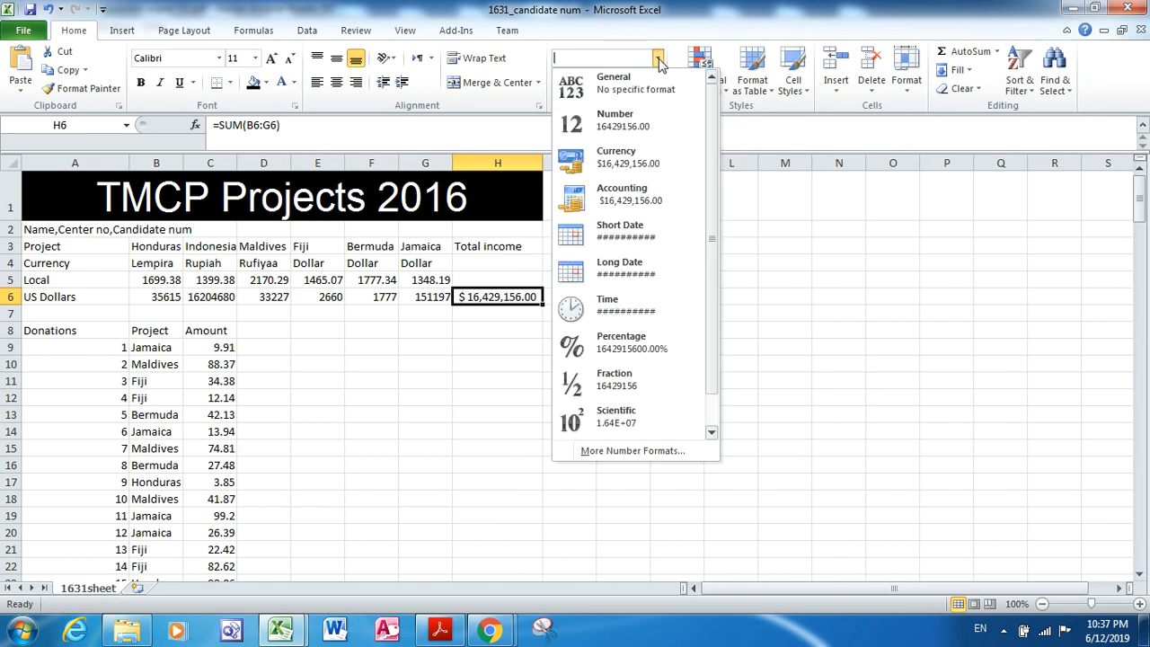
click(634, 151)
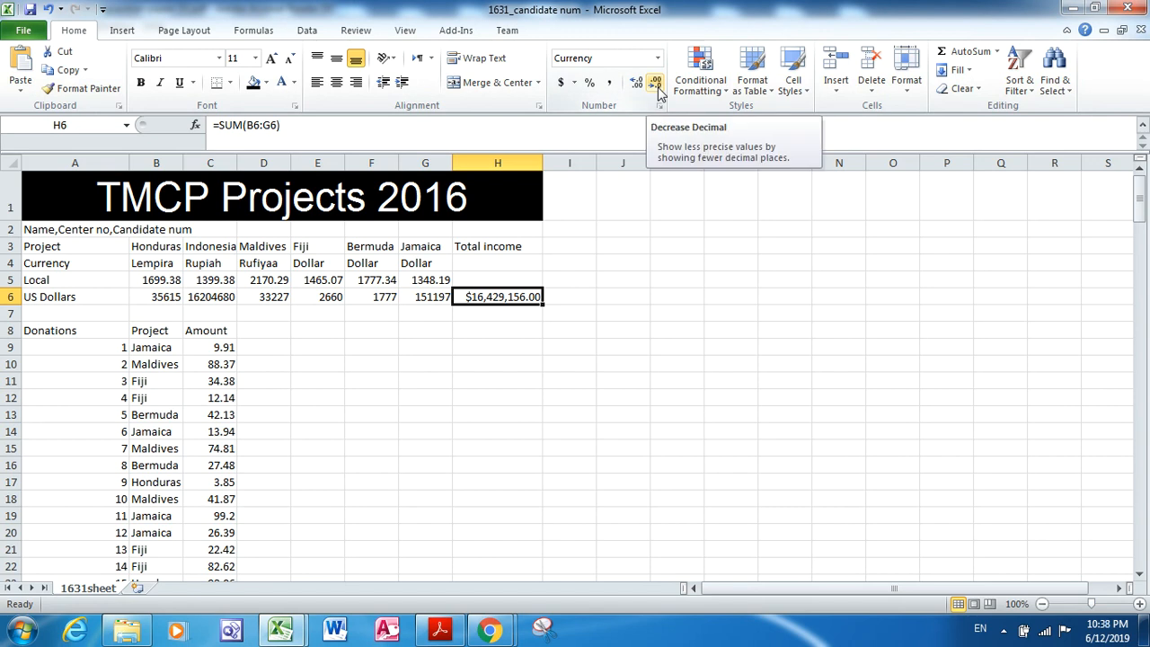
click(658, 87)
click(658, 87)
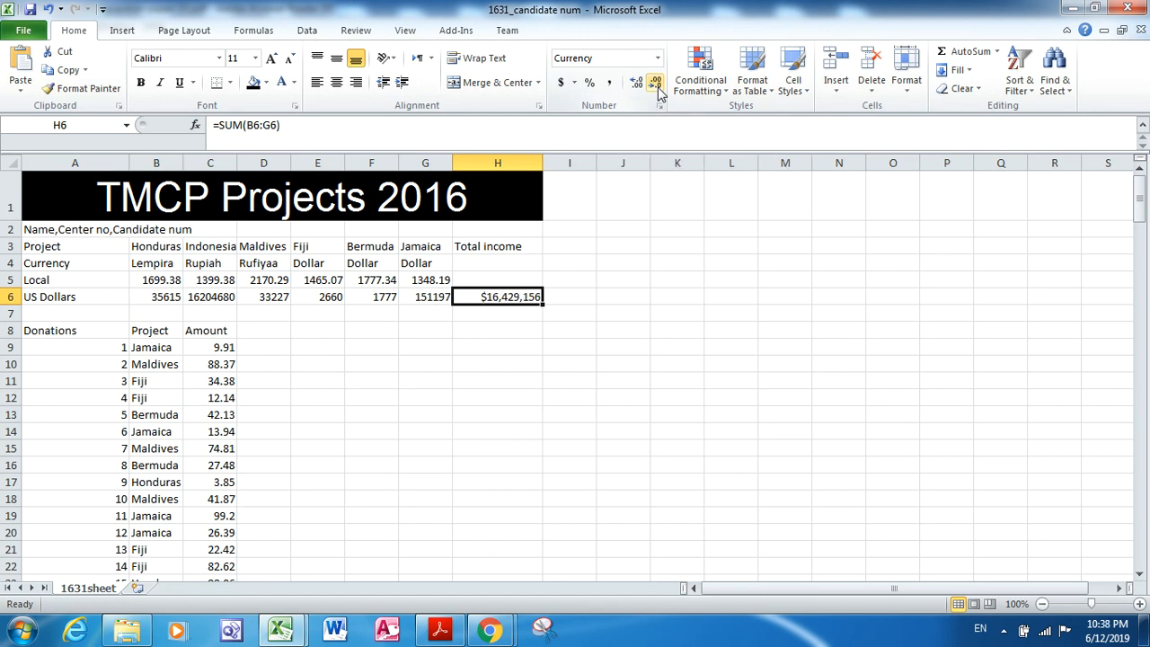
click(675, 290)
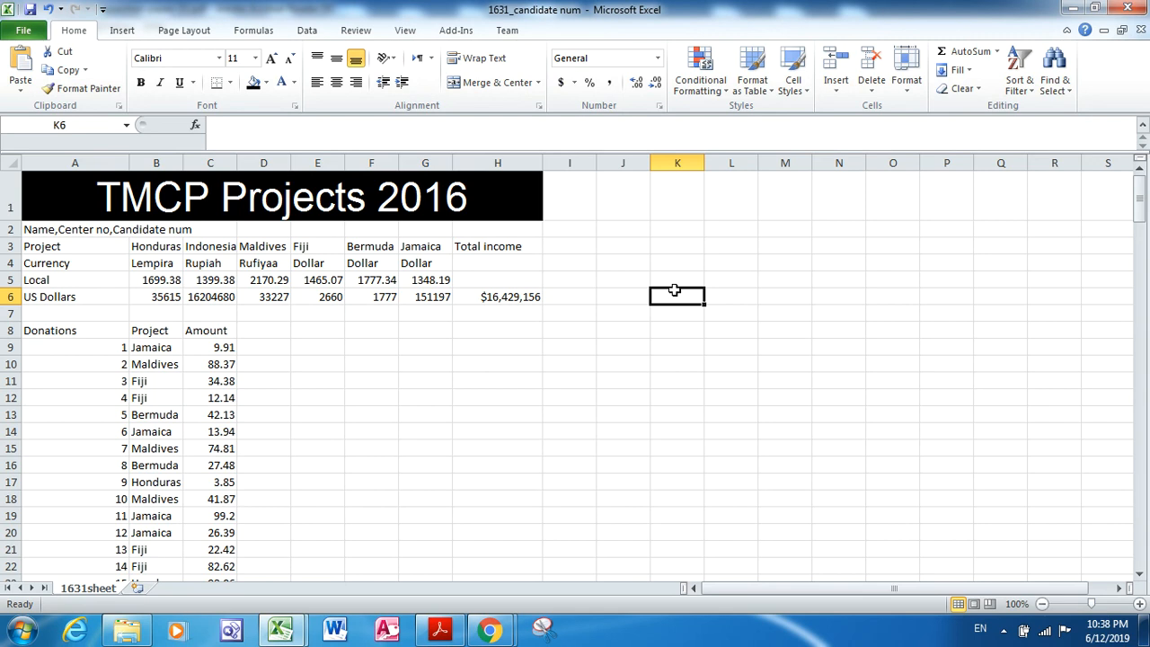
Read question 22 in Acrobat Reader and set up a custom sort of the donations in B9:C198 by Project, A to Z
key(alt+Tab)
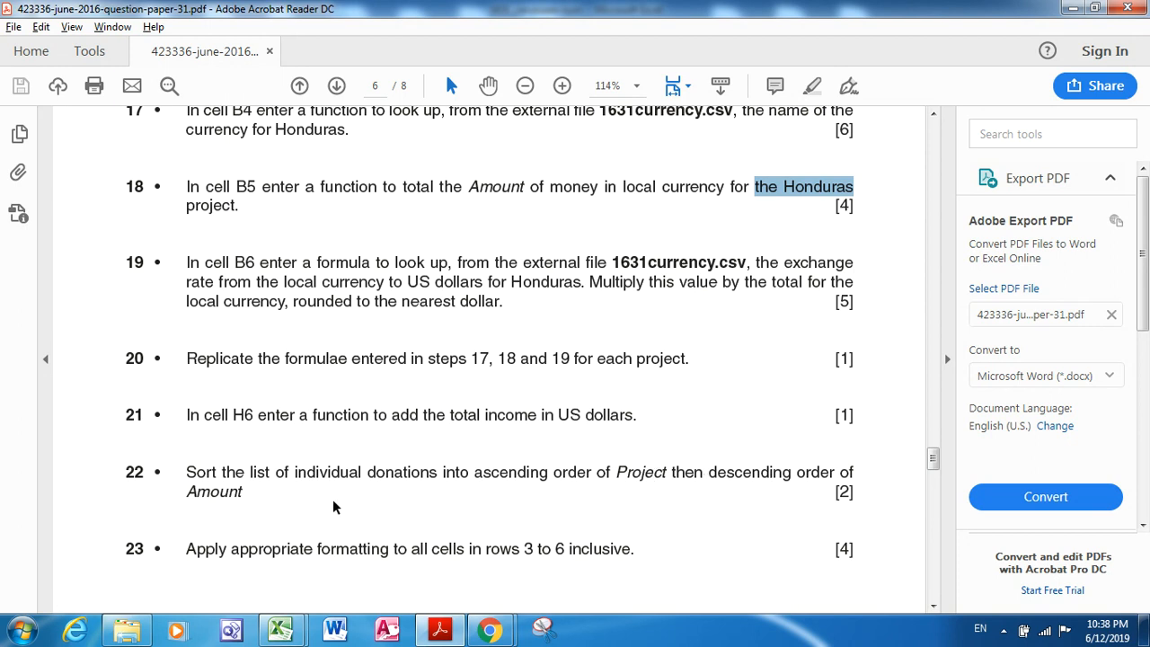
key(alt+Tab)
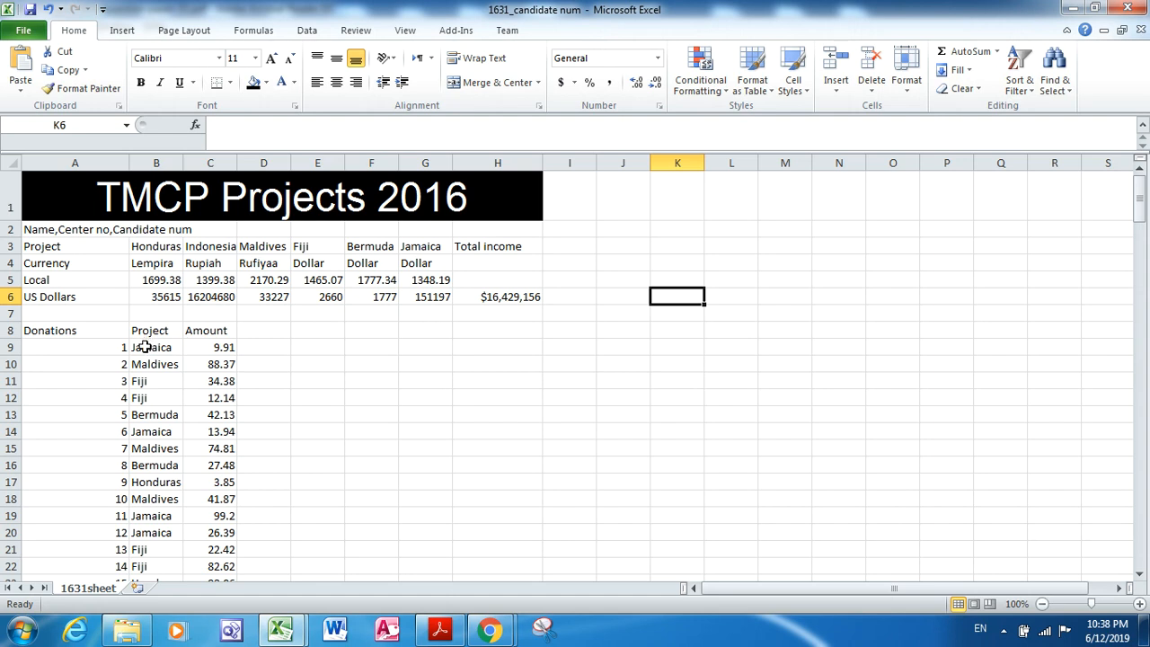
drag(144, 346, 215, 553)
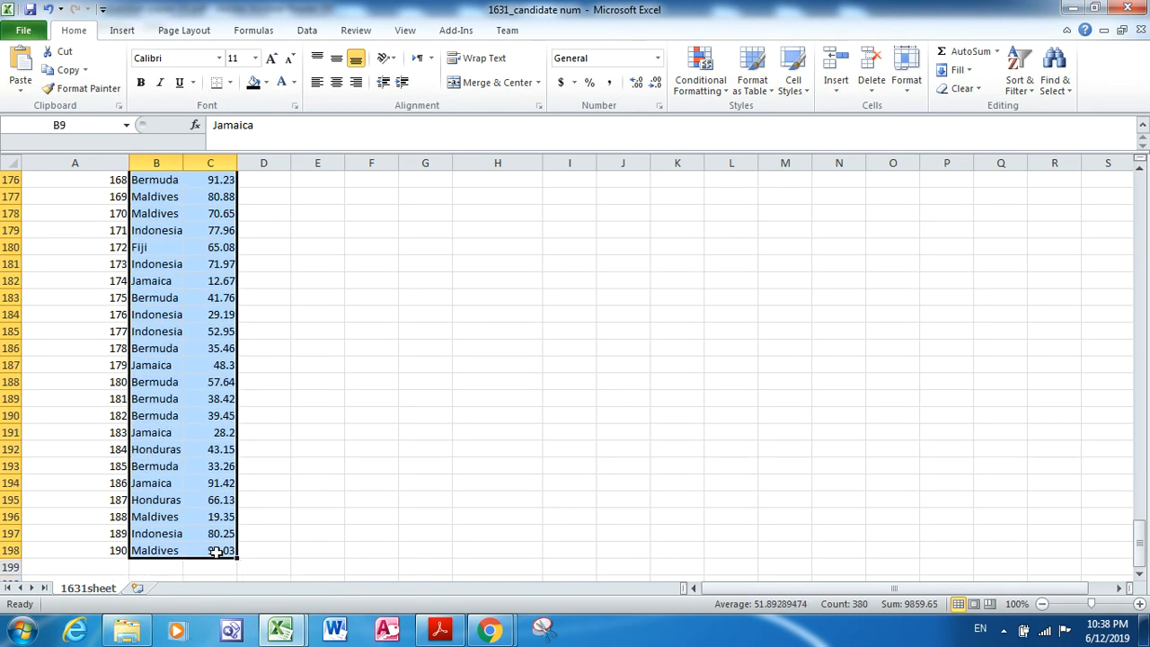
click(1022, 82)
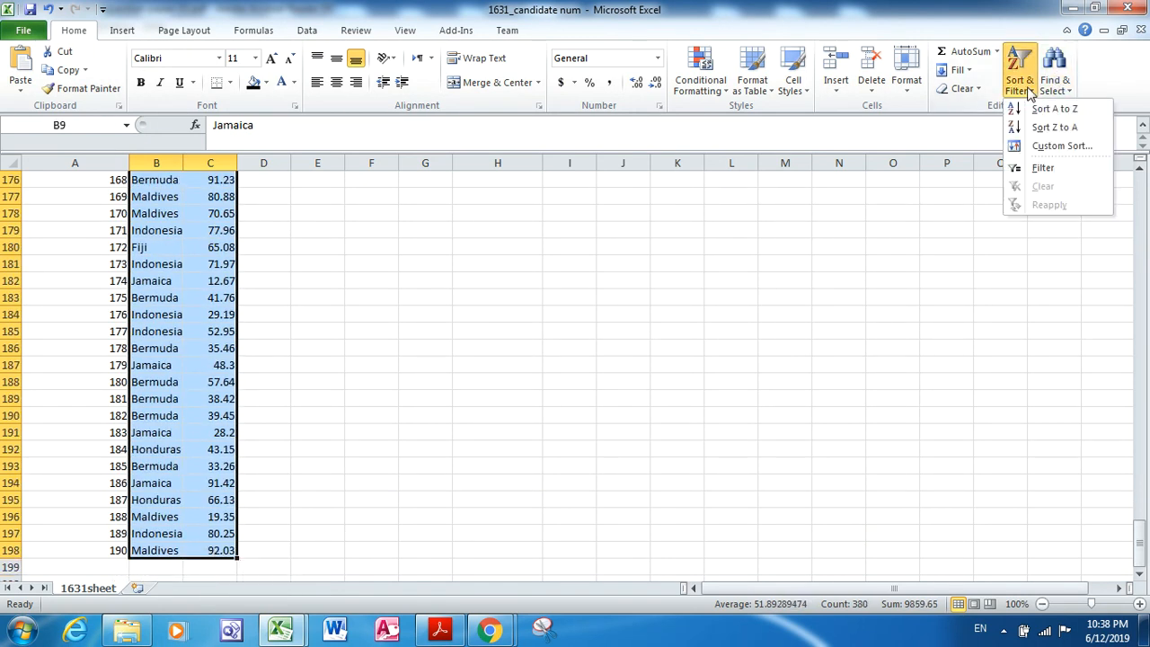
click(1058, 147)
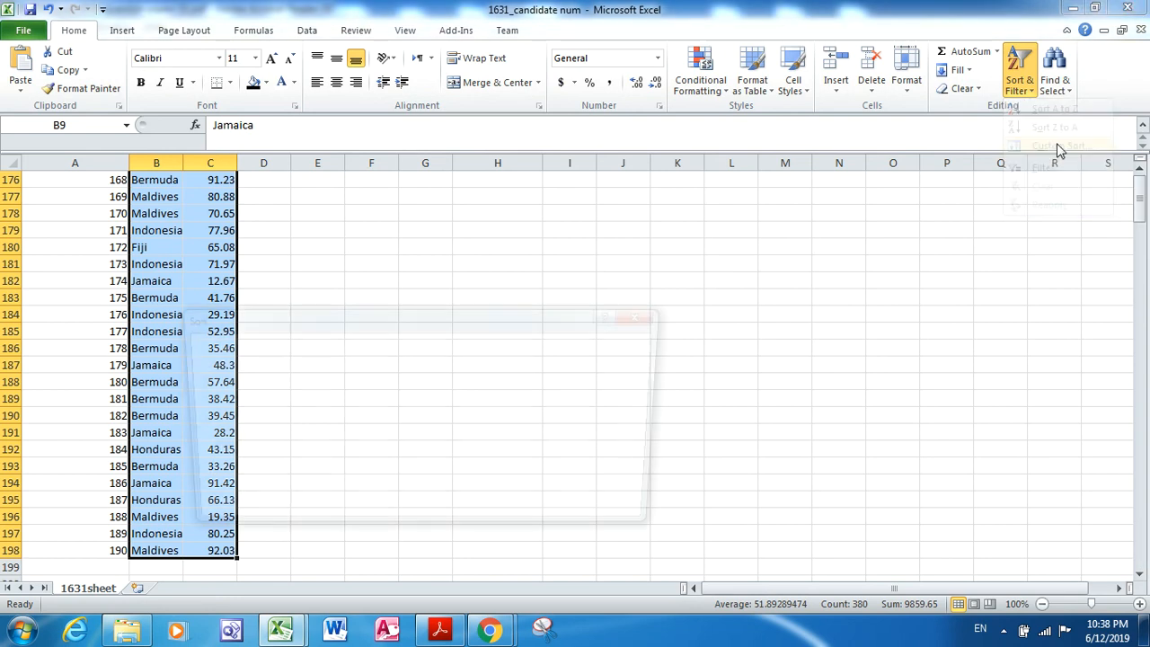
click(327, 390)
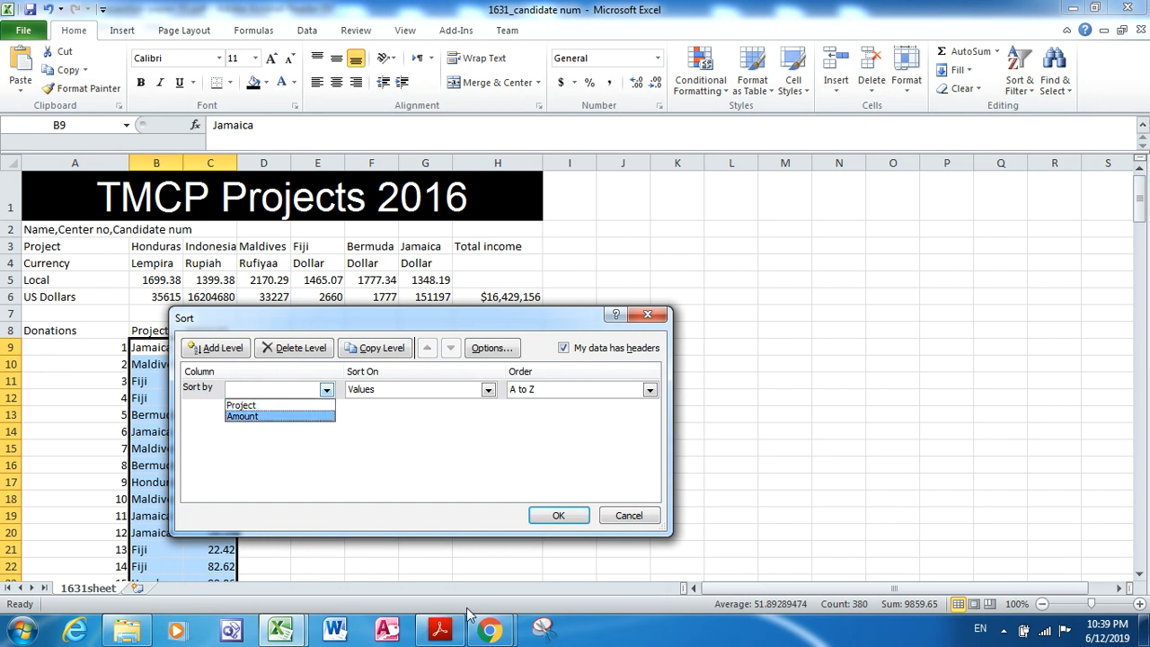
click(451, 632)
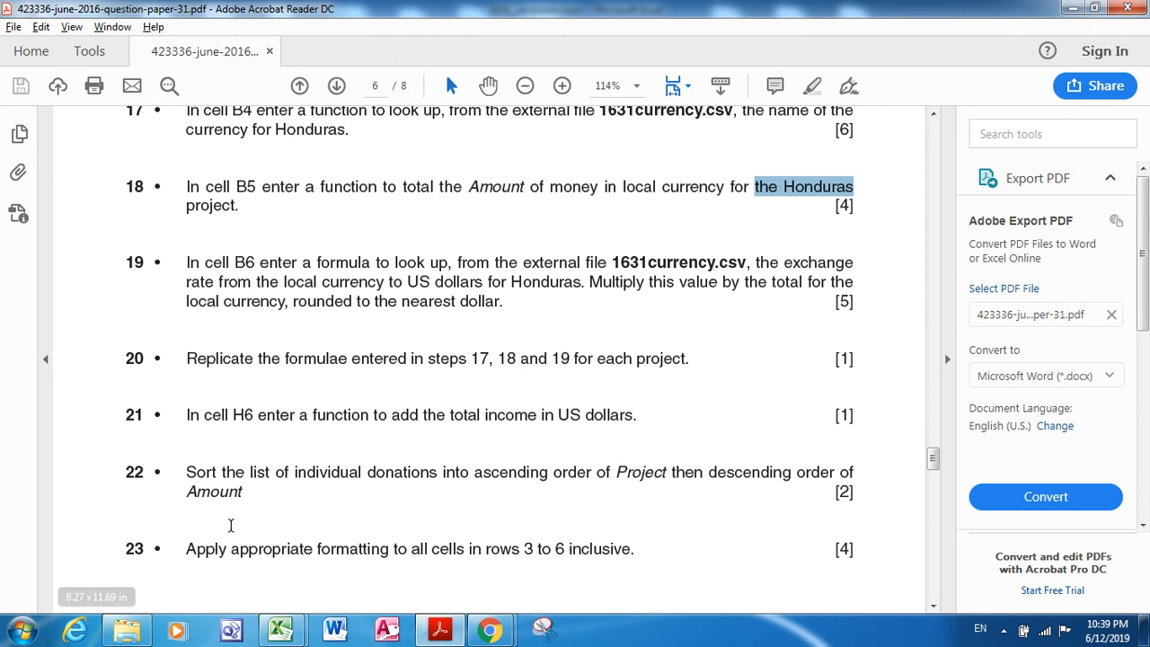
key(alt+Tab)
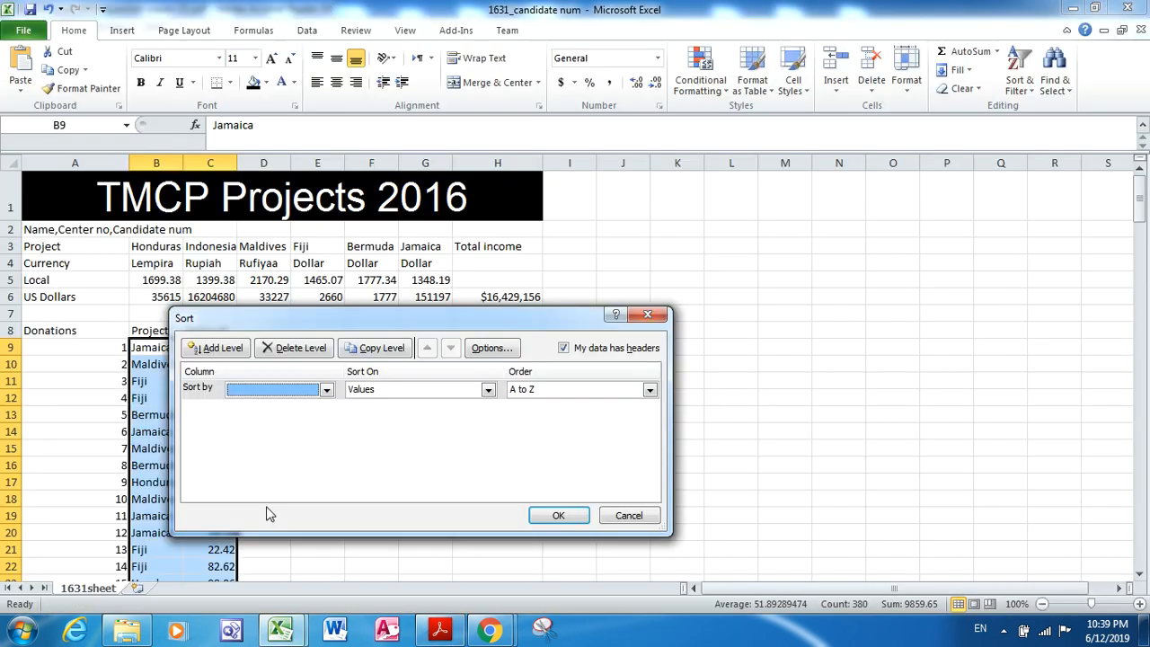
click(327, 391)
click(323, 401)
Add a second sort level on Amount from Largest to Smallest and apply the sort
click(219, 350)
click(326, 408)
click(313, 436)
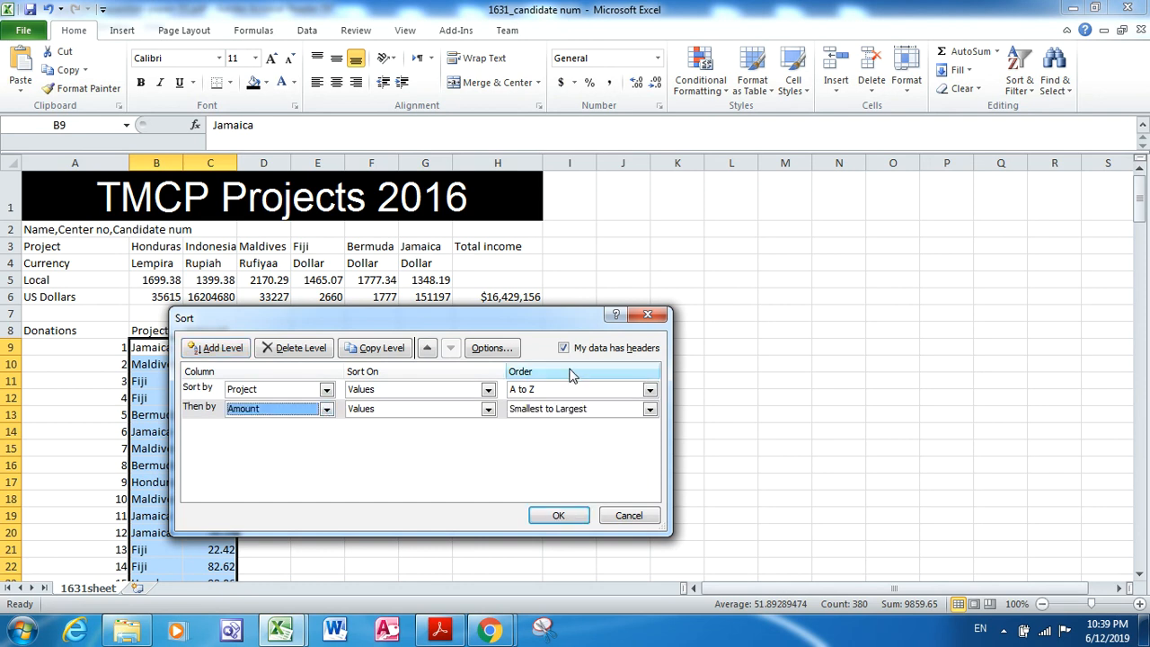
click(650, 409)
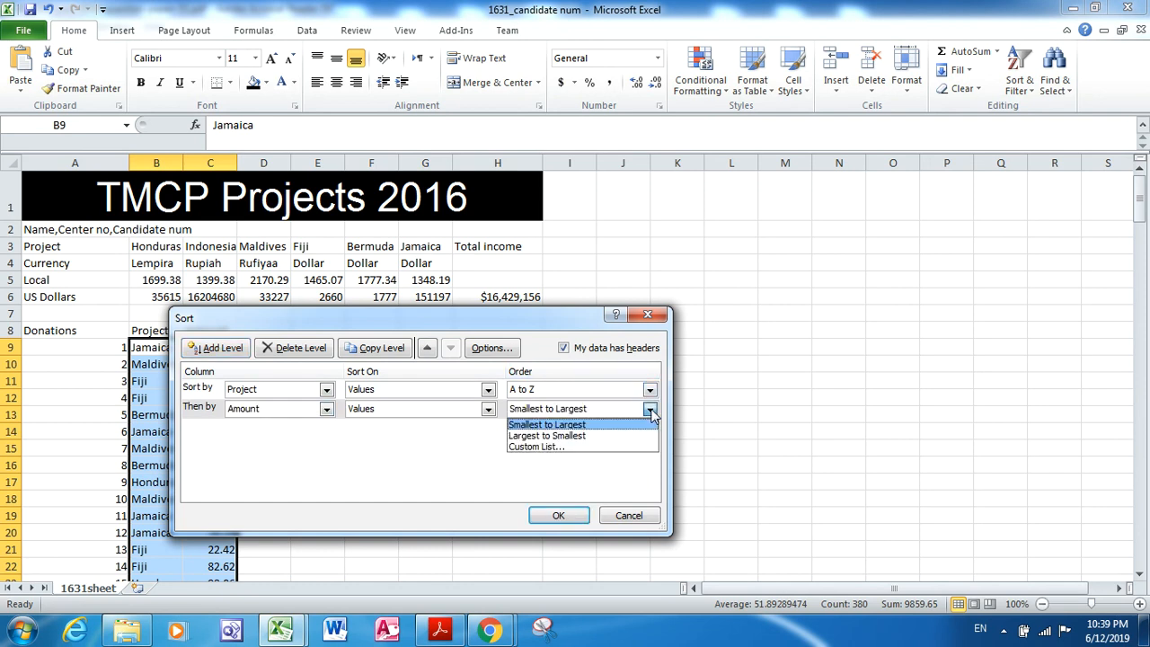
click(634, 436)
click(574, 517)
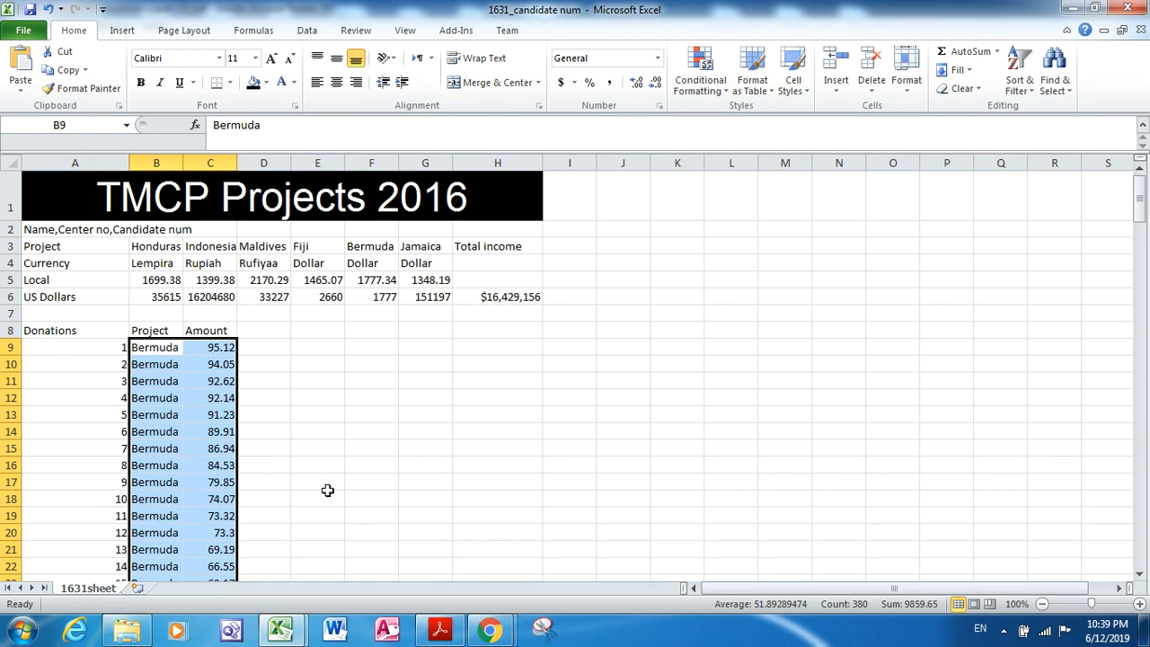
Read question 23 in Acrobat Reader and format the US dollar amounts in B6:G6 as dollar Accounting with no decimal places
key(alt+Tab)
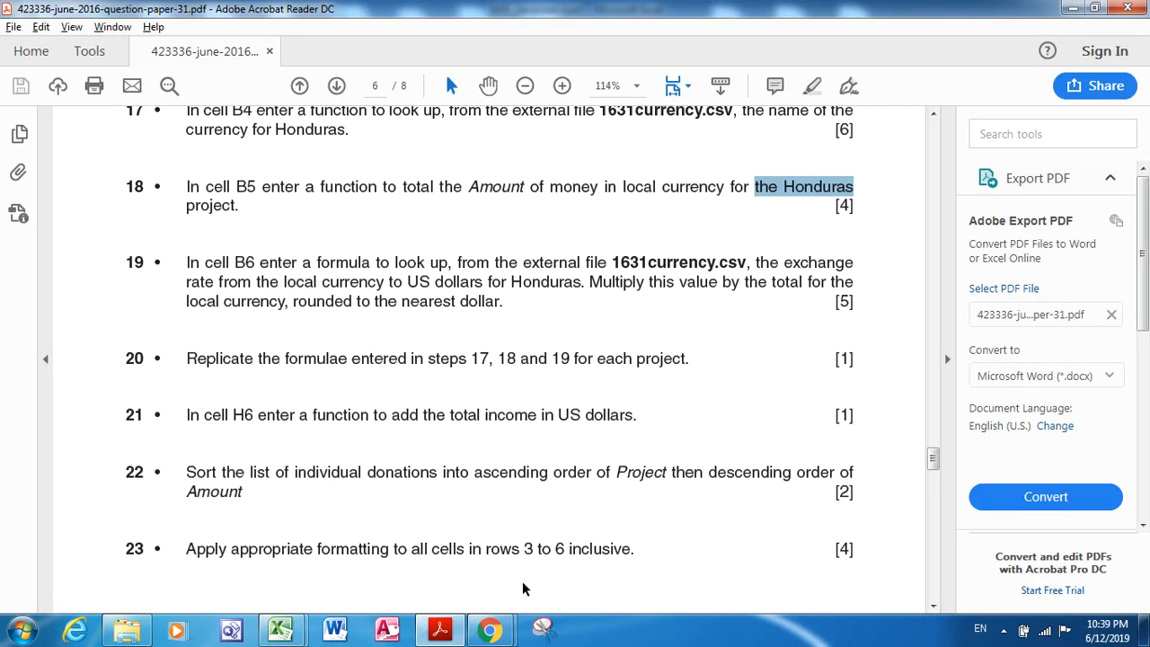
click(934, 606)
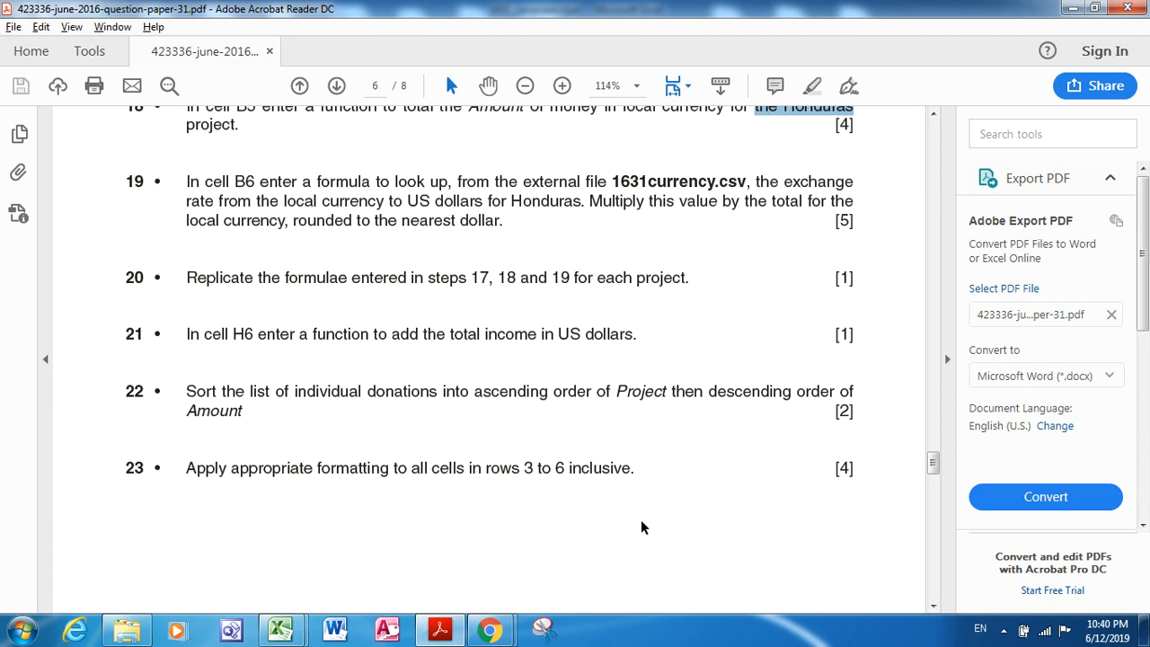
click(286, 634)
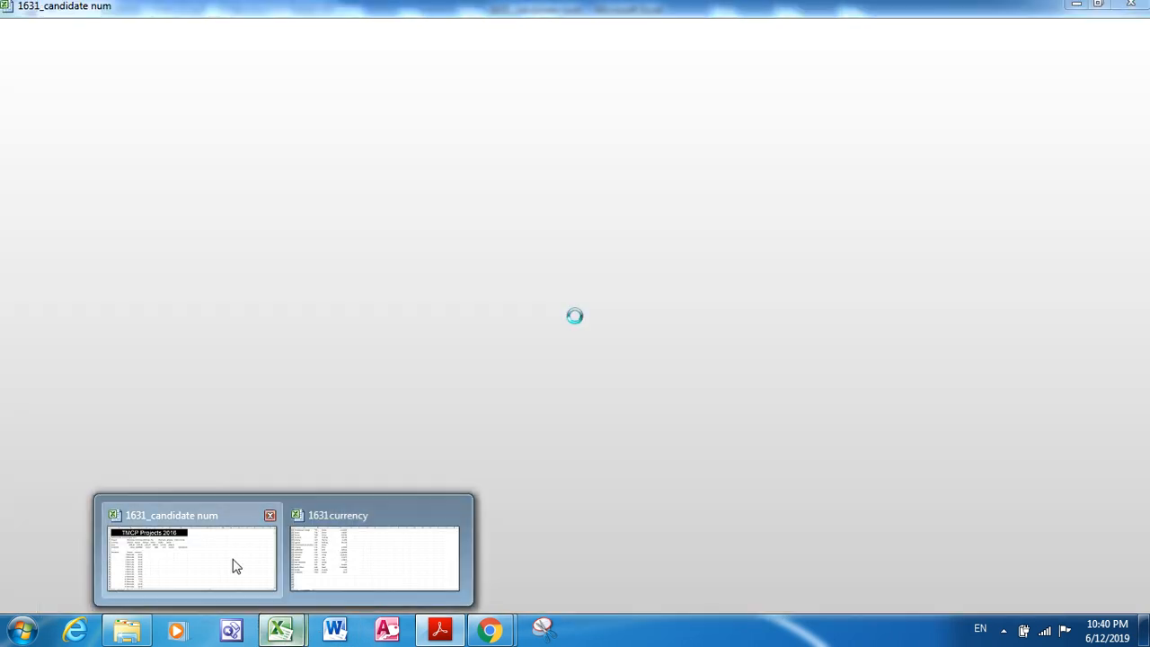
click(231, 558)
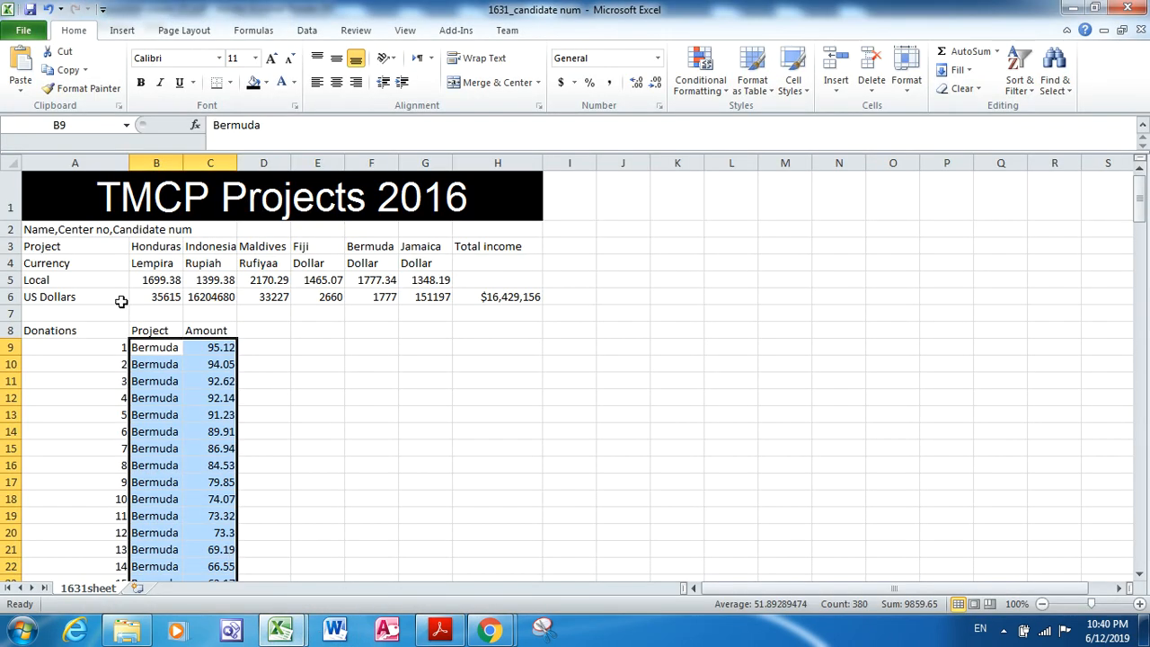
drag(146, 298, 439, 302)
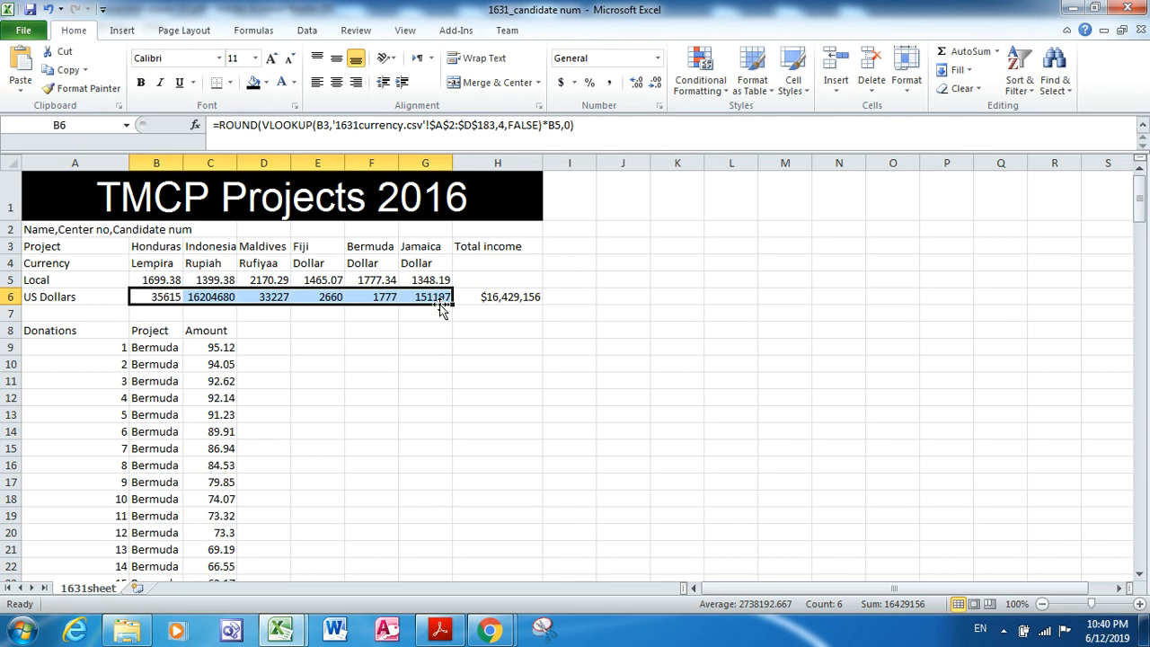
click(562, 85)
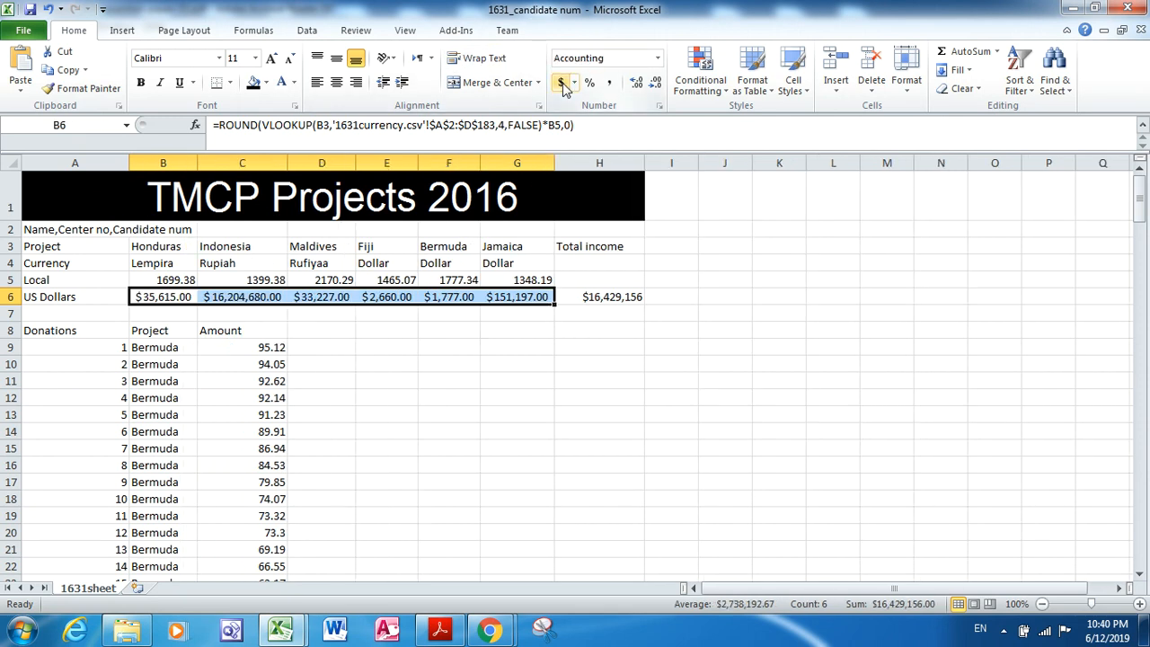
click(658, 85)
click(658, 85)
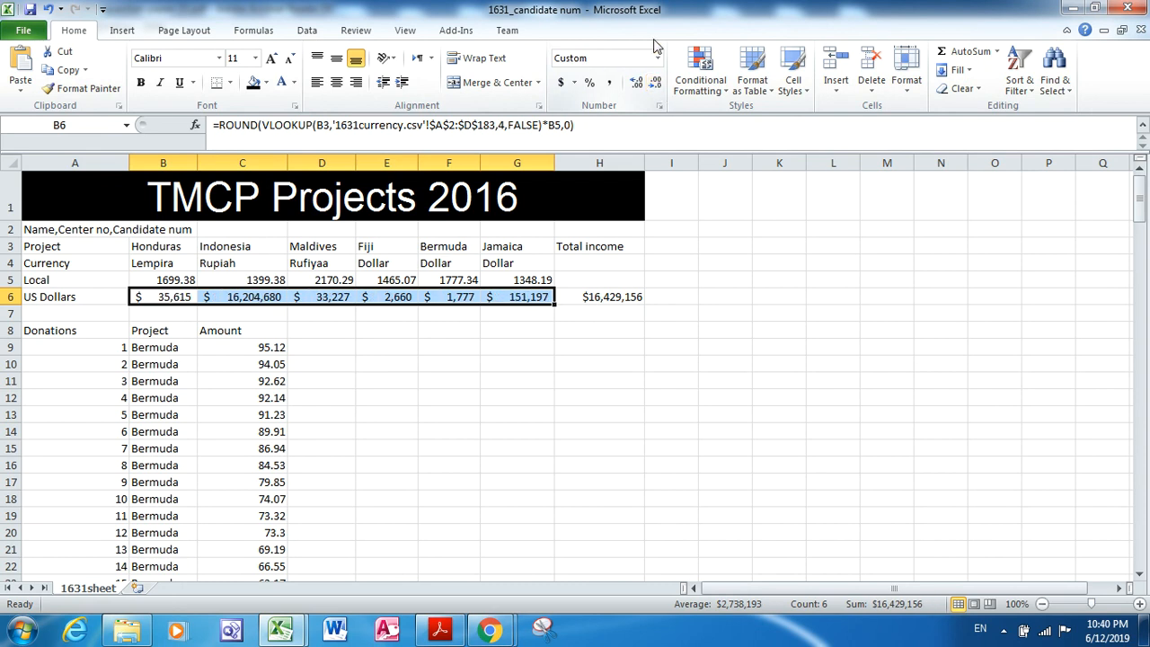
Change the number format of the US dollar amounts in B6:G6 to Currency with no decimal places
click(657, 59)
click(624, 156)
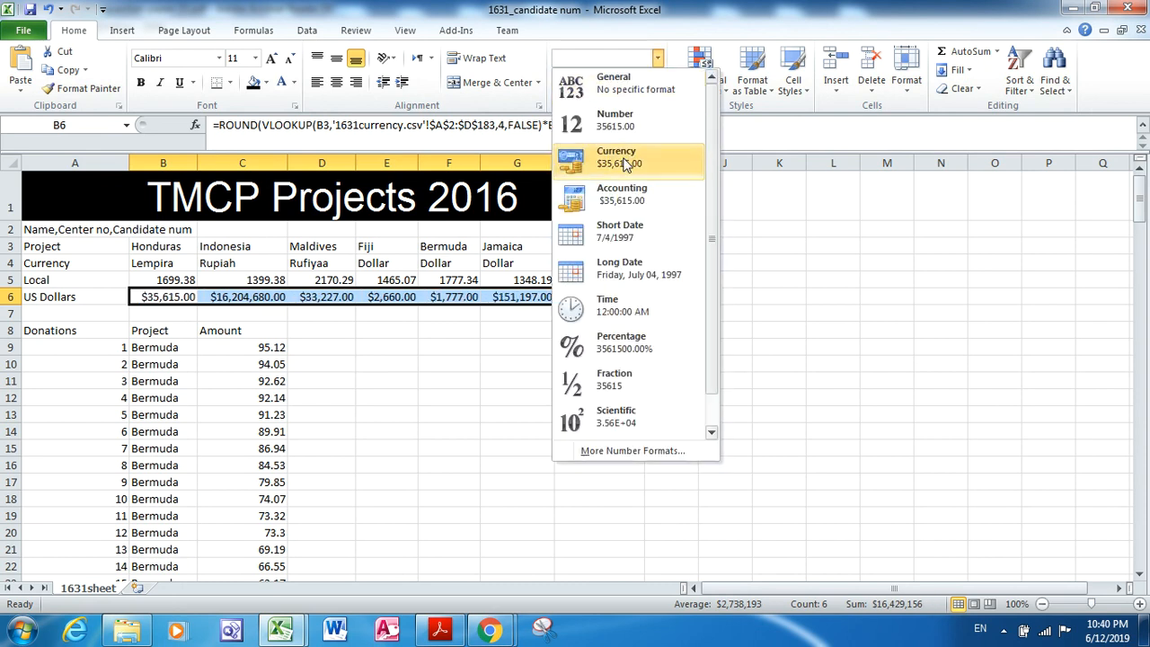
click(656, 84)
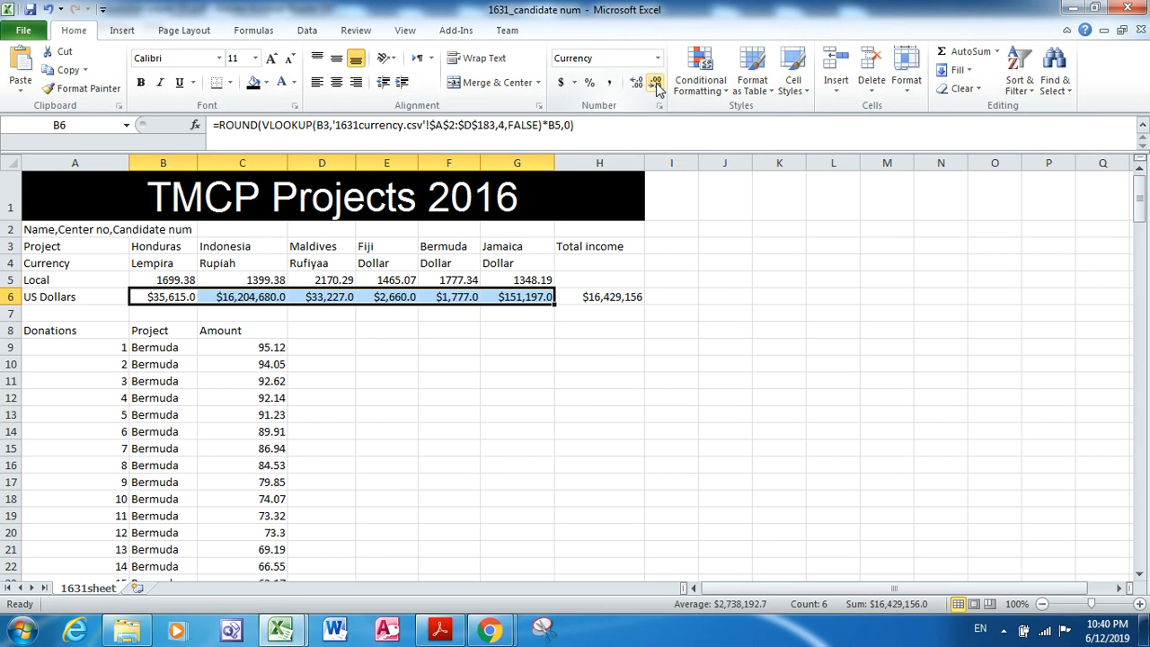
click(656, 85)
click(711, 381)
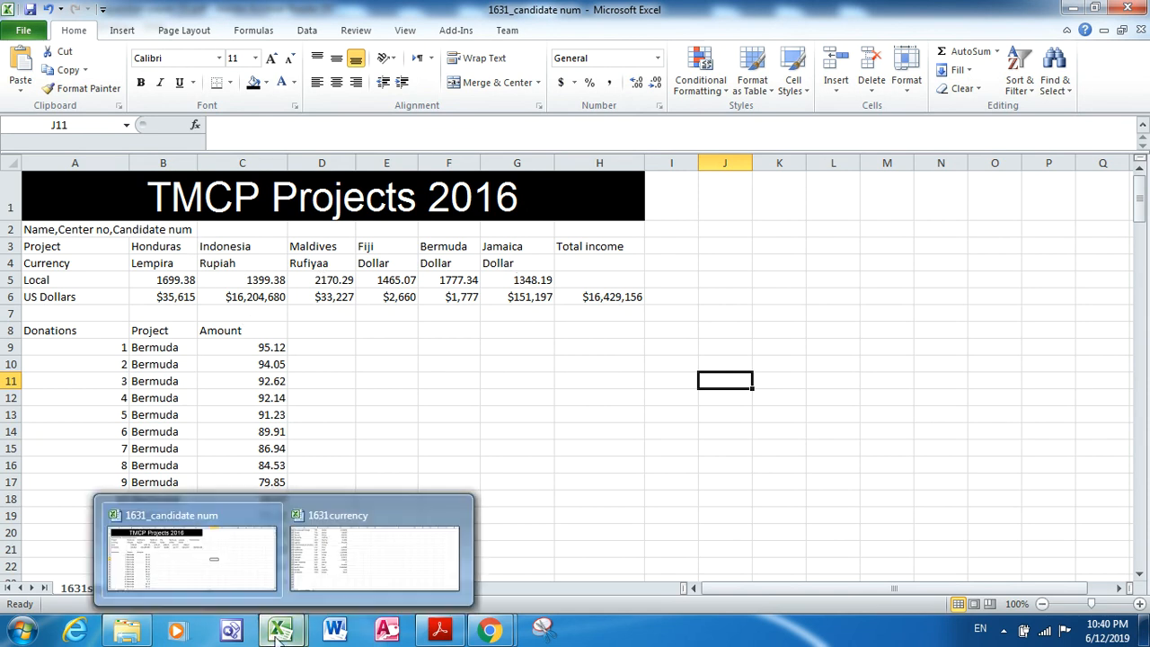
Search the 1631currency workbook for "lempira" to check the currency of the Honduras project
click(148, 283)
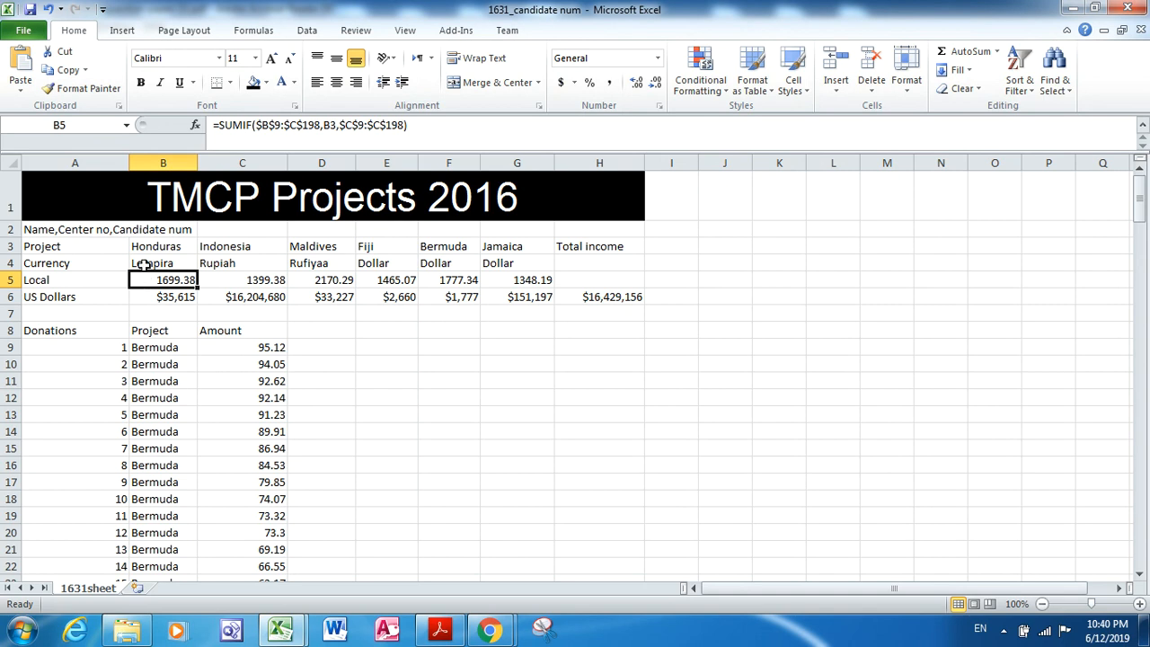
click(282, 629)
click(322, 564)
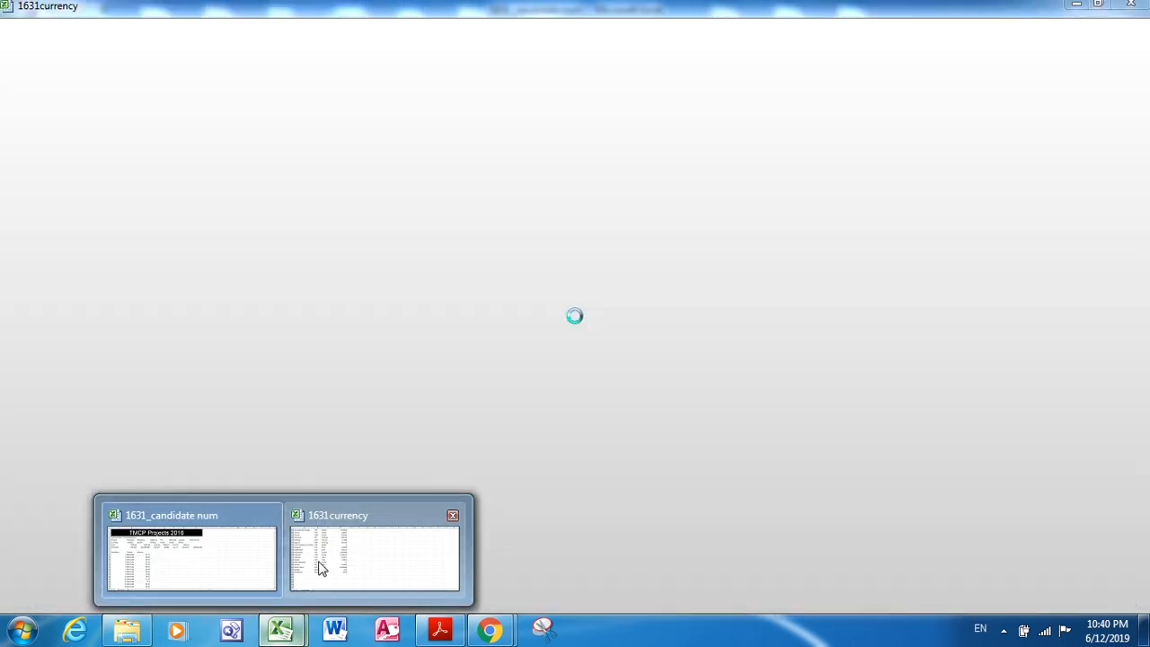
key(ctrl+f)
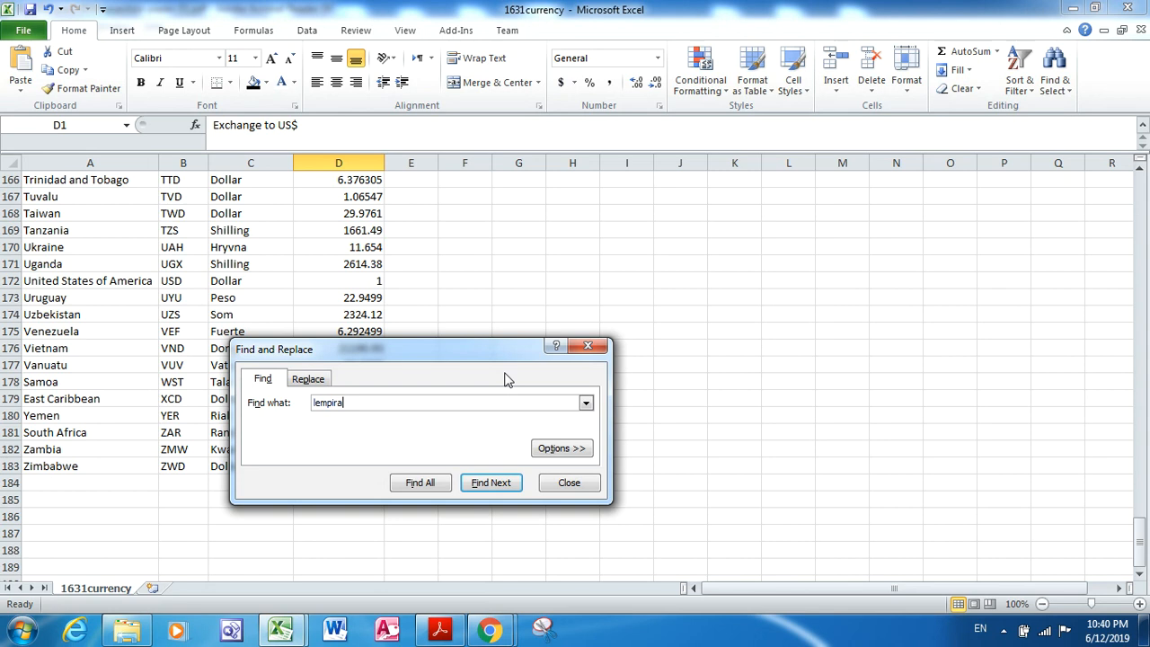
key(Return)
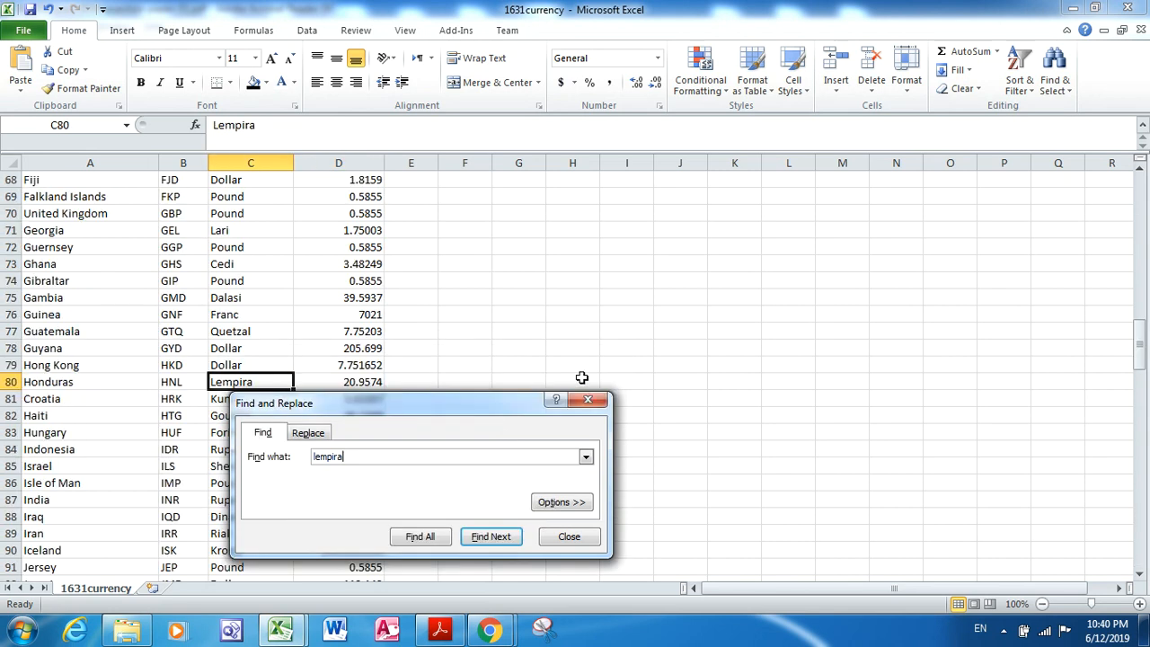
click(588, 399)
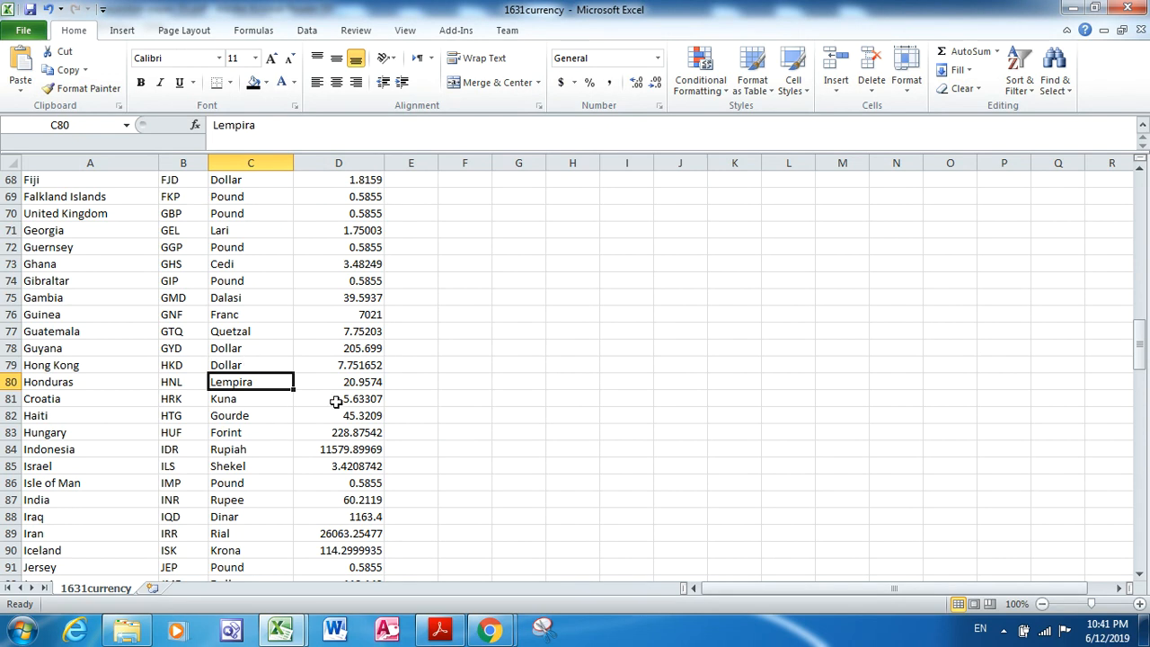
Return to the 1631_candidate num workbook and format the local totals in E5:G5 as dollar Accounting
key(alt+Tab)
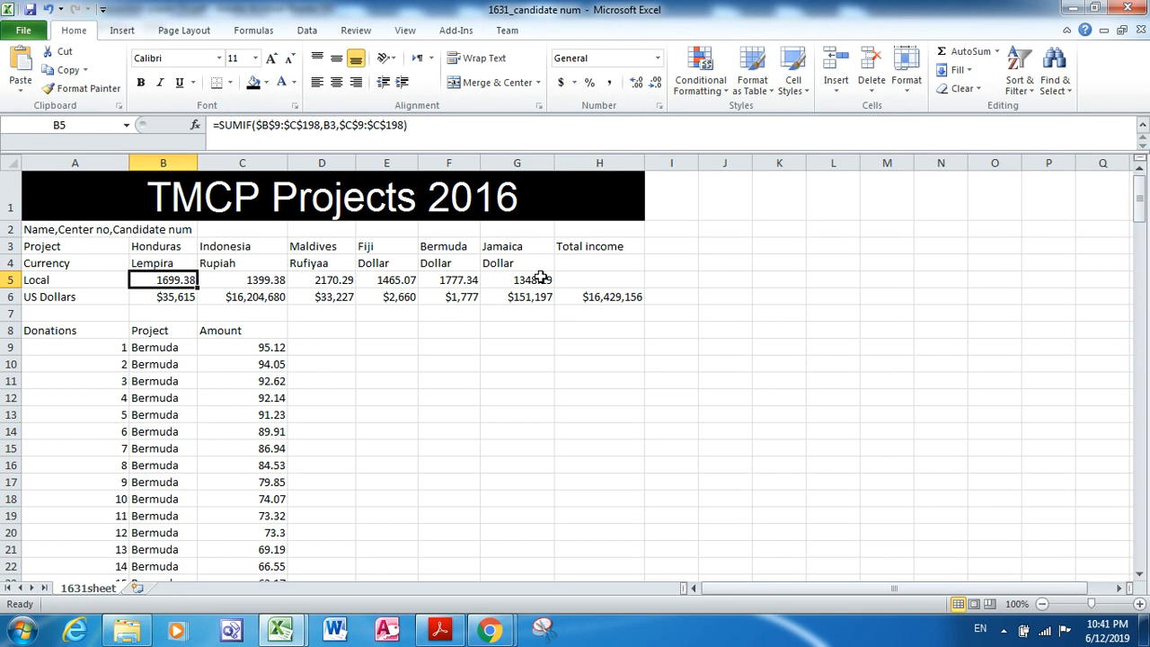
drag(382, 280, 508, 282)
click(562, 83)
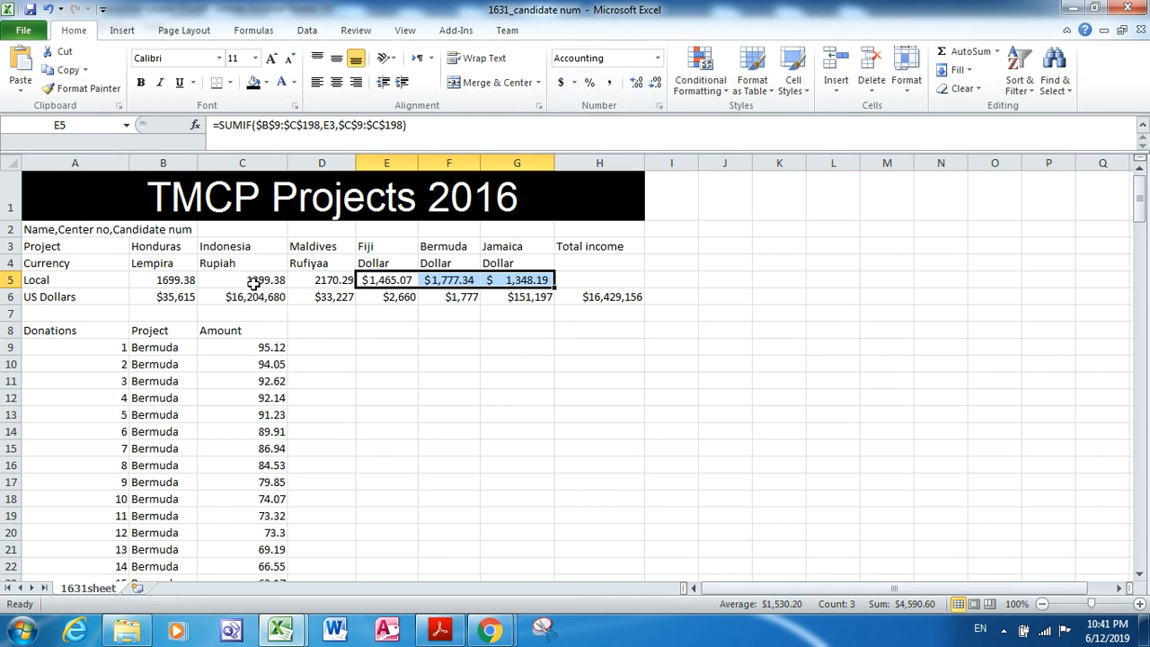
Choose the Currency category for the Honduras local total in B5 and go to LAK among the currency symbols
click(154, 282)
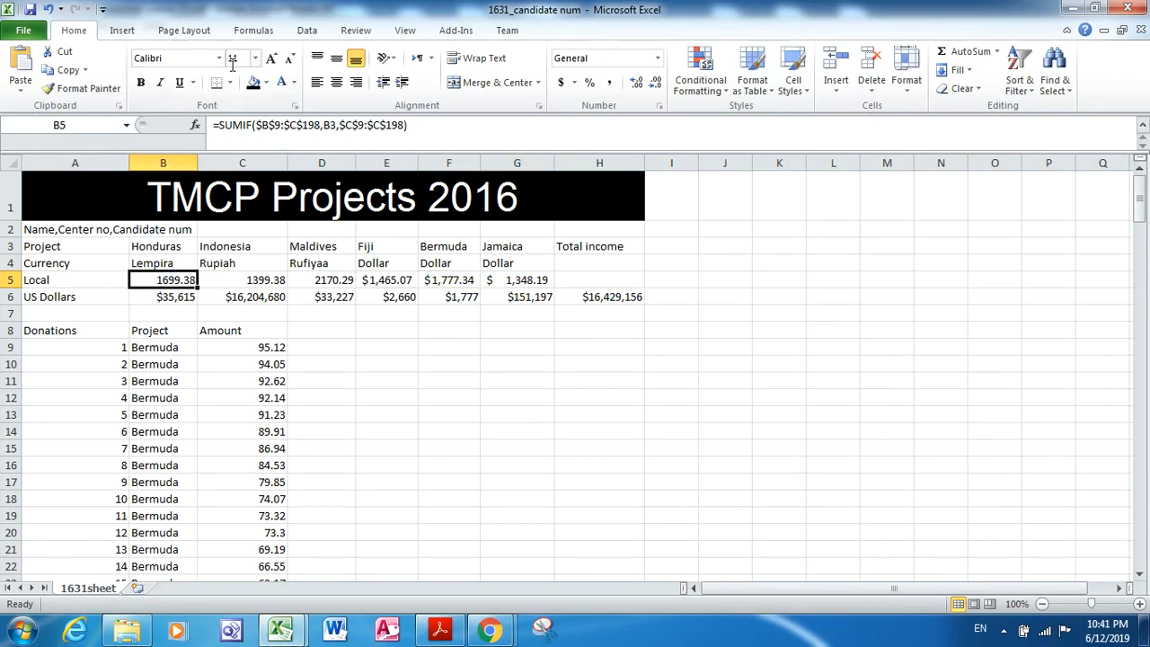
click(660, 106)
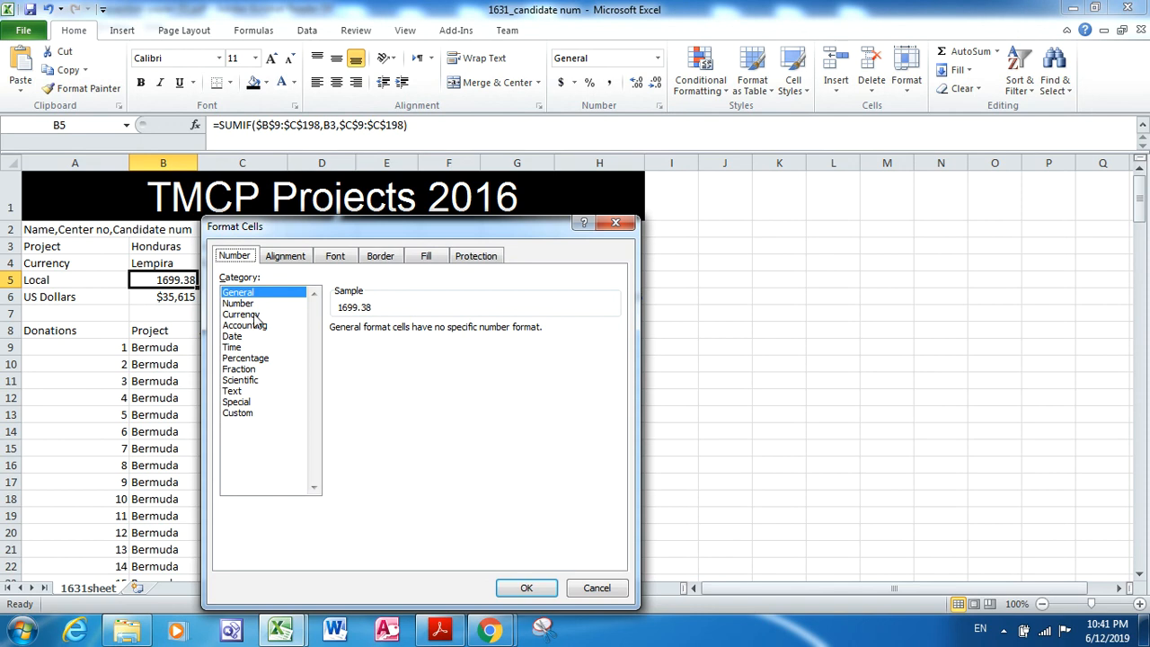
click(255, 314)
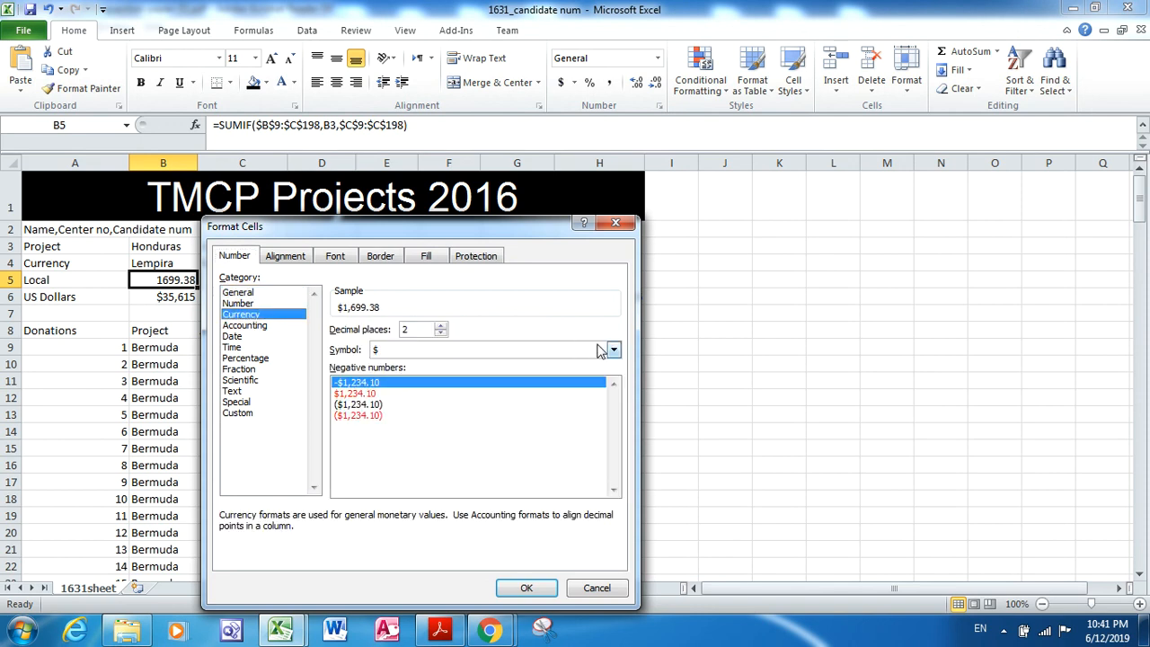
click(614, 352)
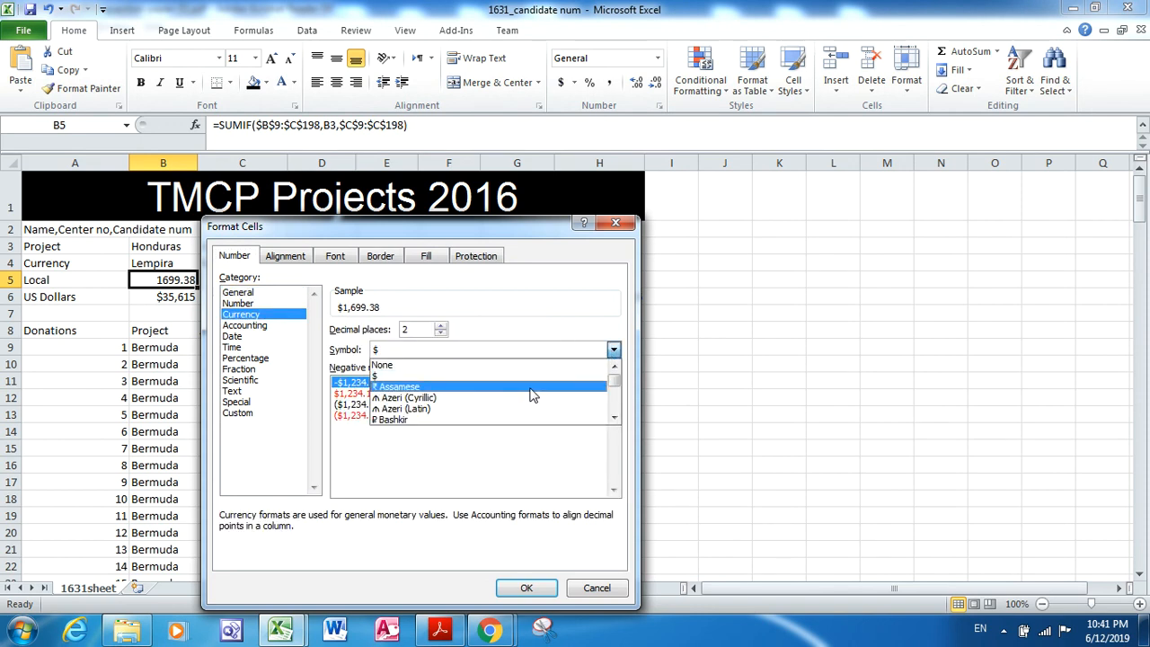
text(lak)
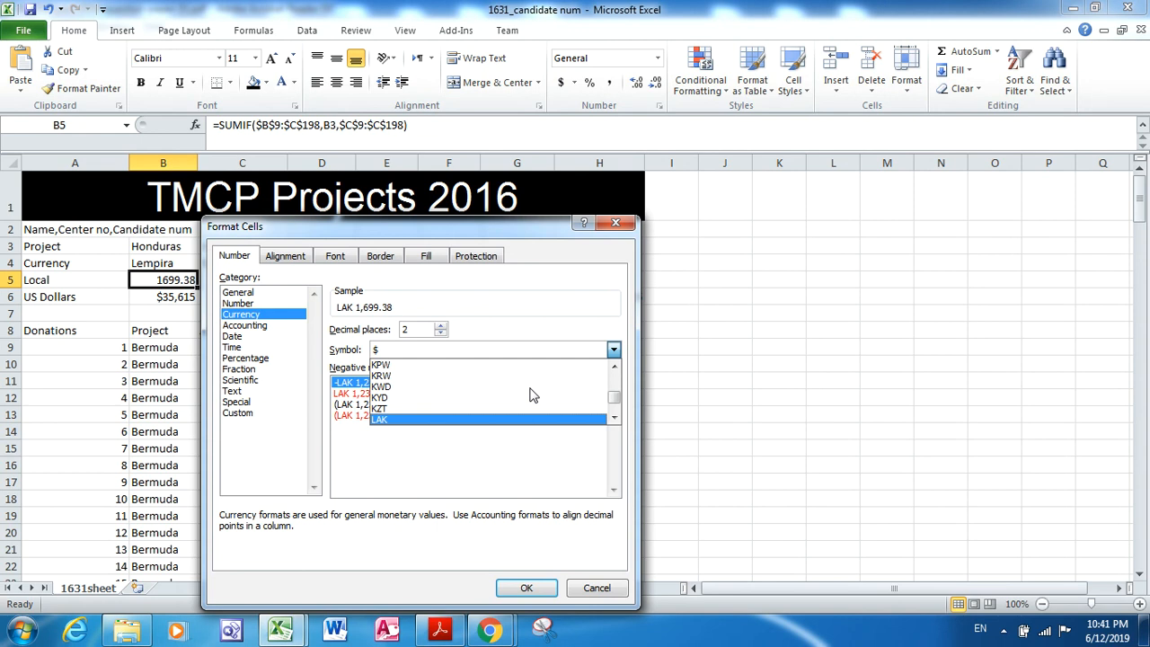
Set the currency symbol of the Honduras local total in B5 to L. Spanish (Honduras) and apply the format
click(613, 418)
click(614, 418)
click(613, 418)
click(614, 419)
click(613, 418)
click(613, 418)
click(614, 419)
click(613, 418)
click(614, 418)
click(613, 418)
click(613, 419)
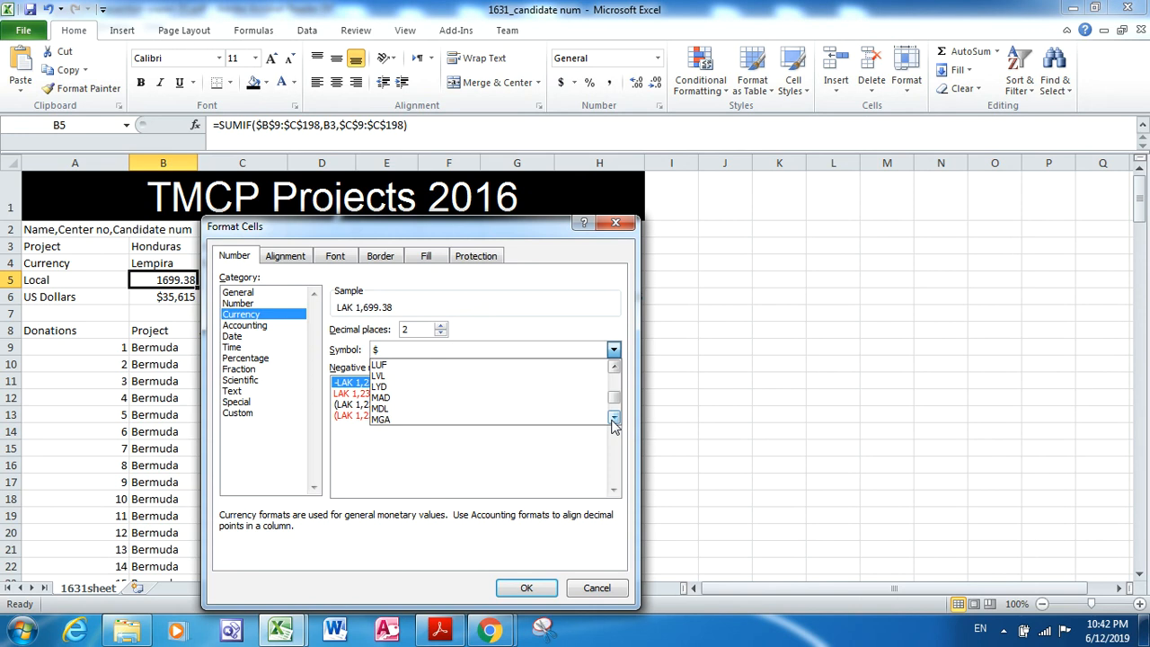
click(617, 378)
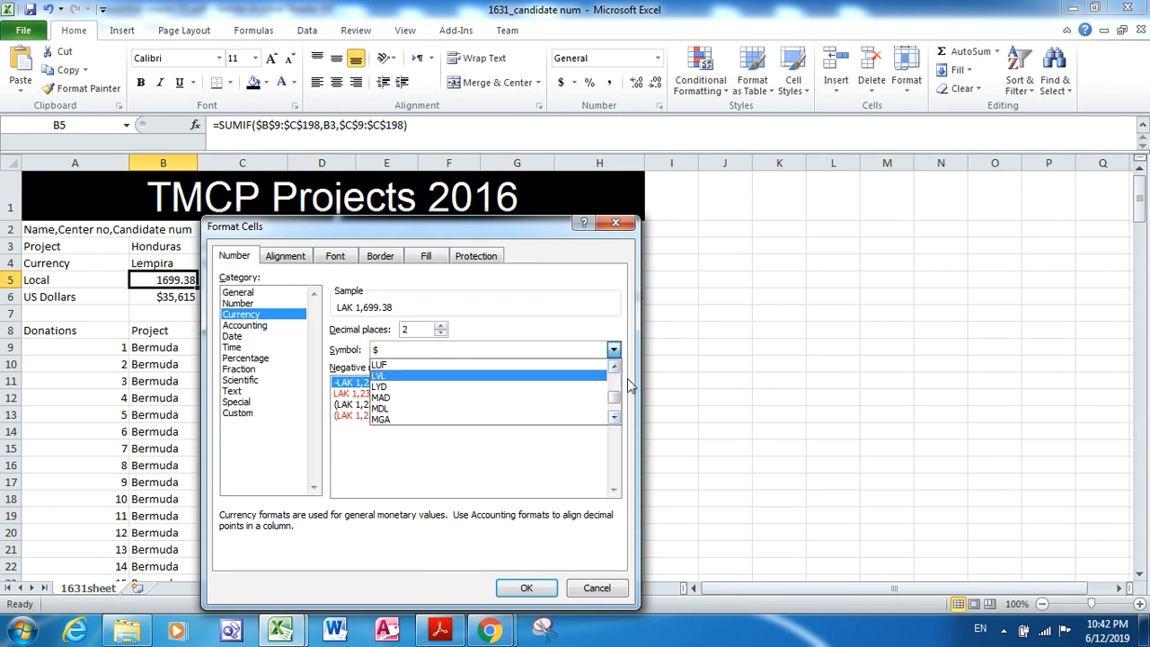
click(617, 378)
click(617, 378)
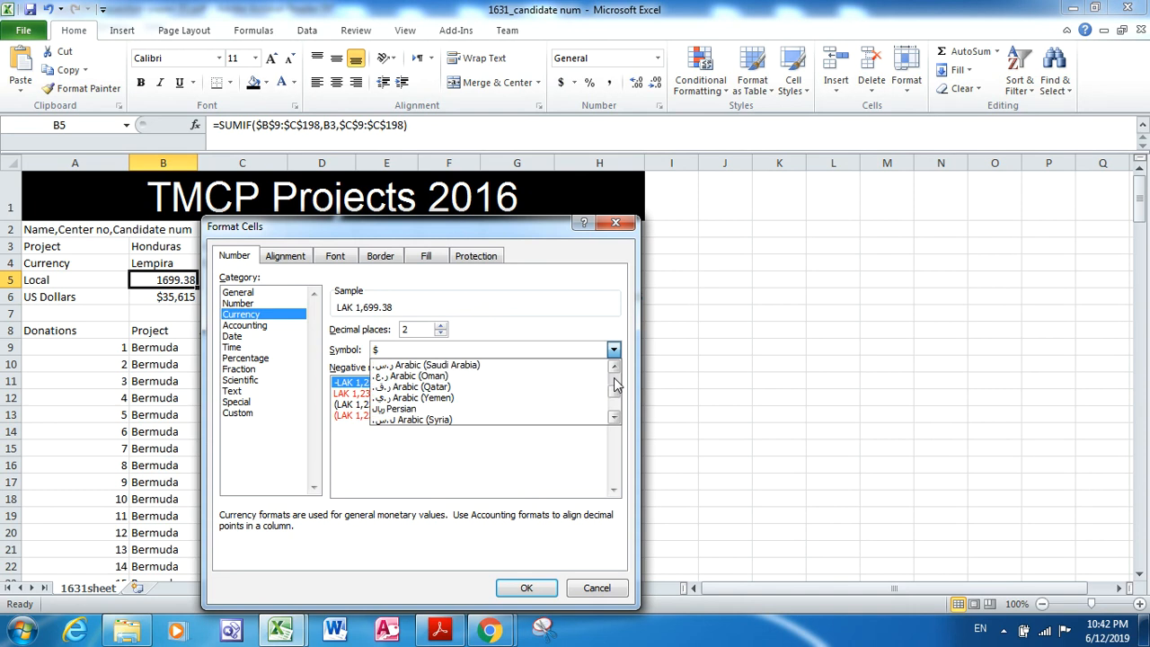
click(616, 376)
click(614, 374)
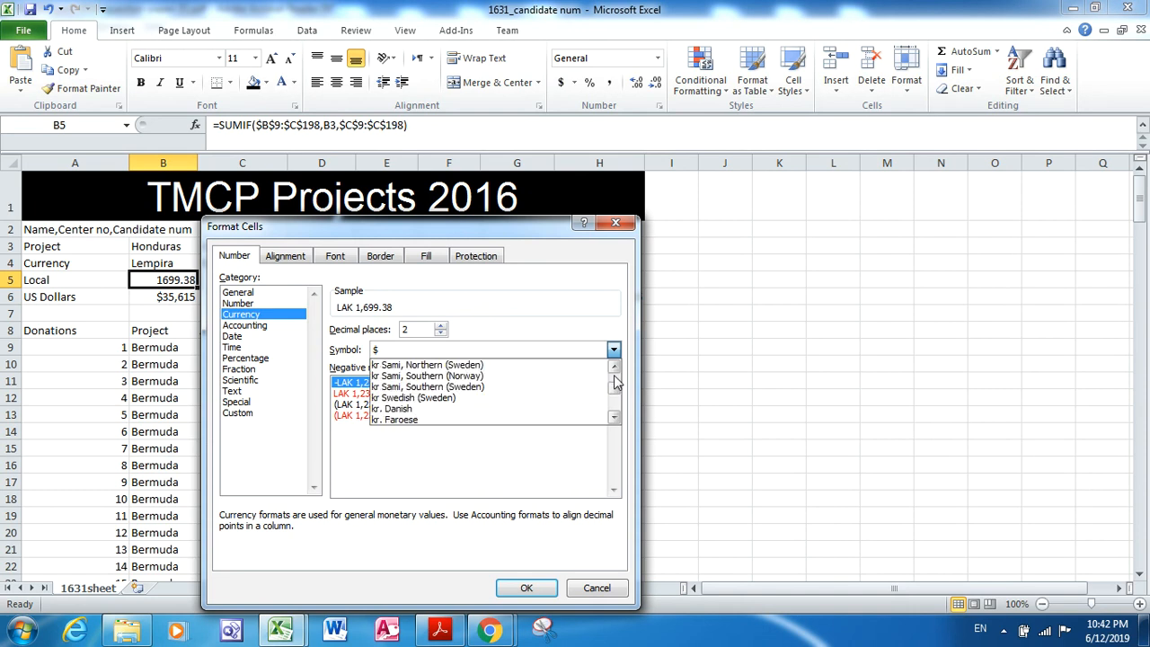
click(615, 417)
click(615, 418)
click(614, 418)
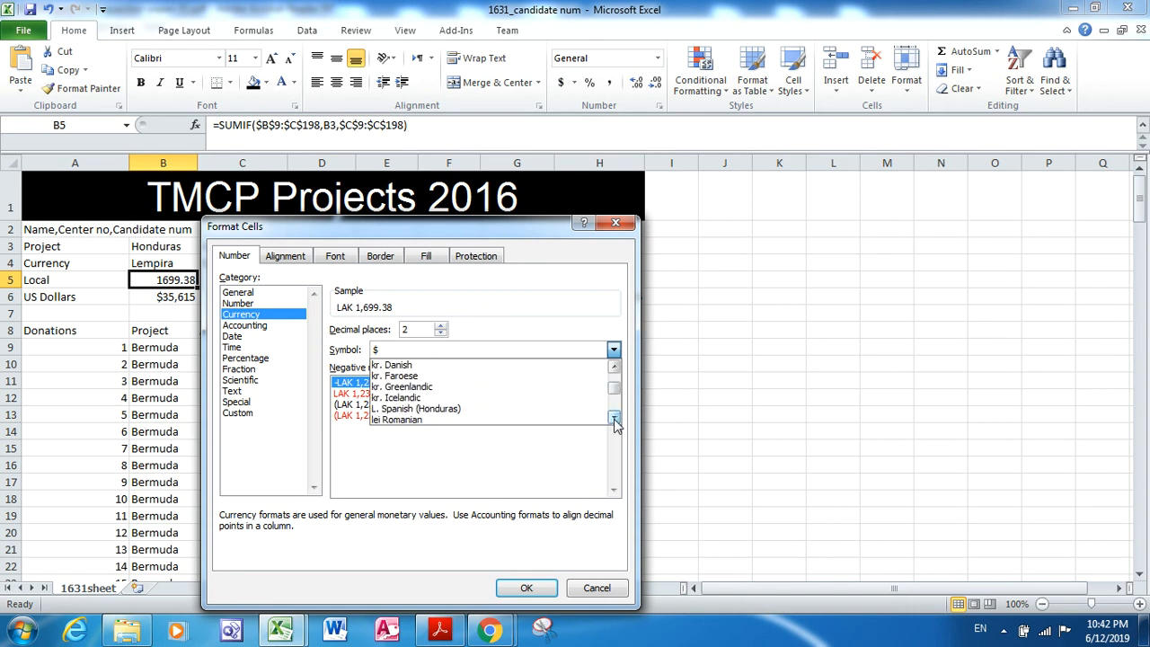
click(449, 409)
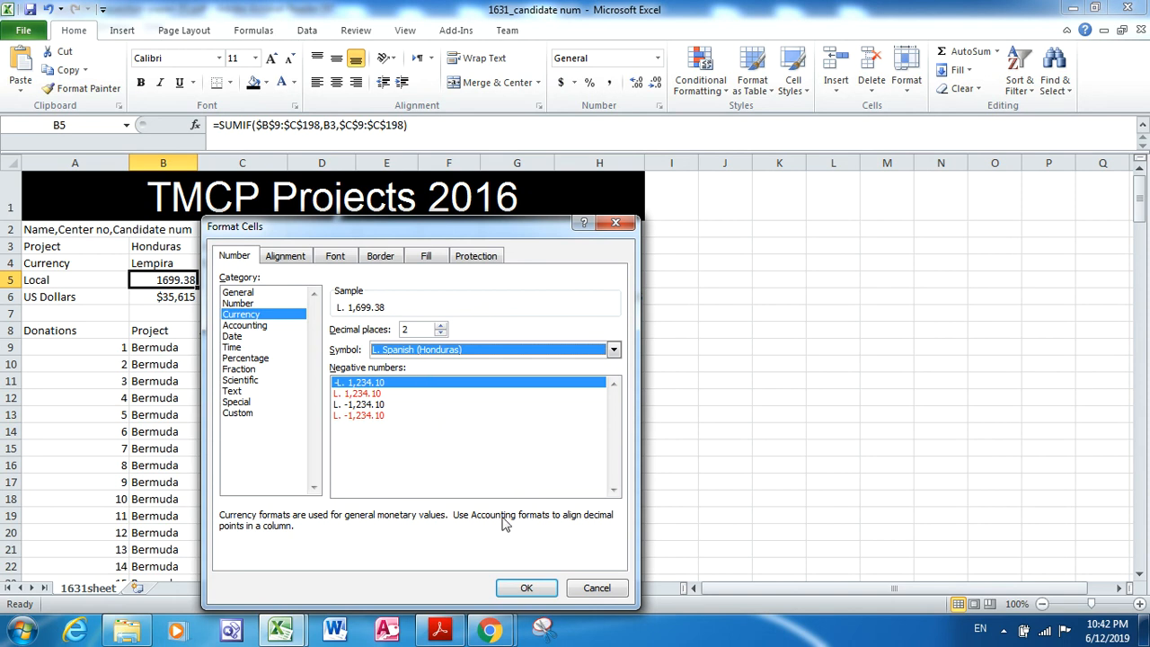
click(525, 589)
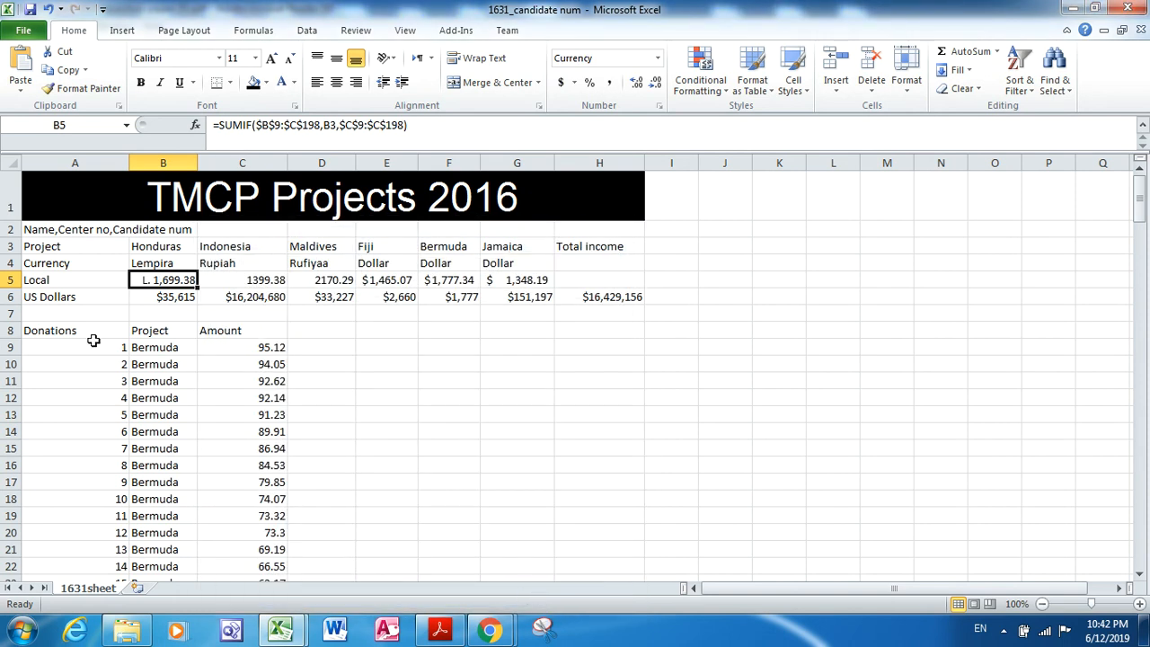
Format the Indonesia local total in C5 as Currency with the Rp Indonesian symbol
click(269, 281)
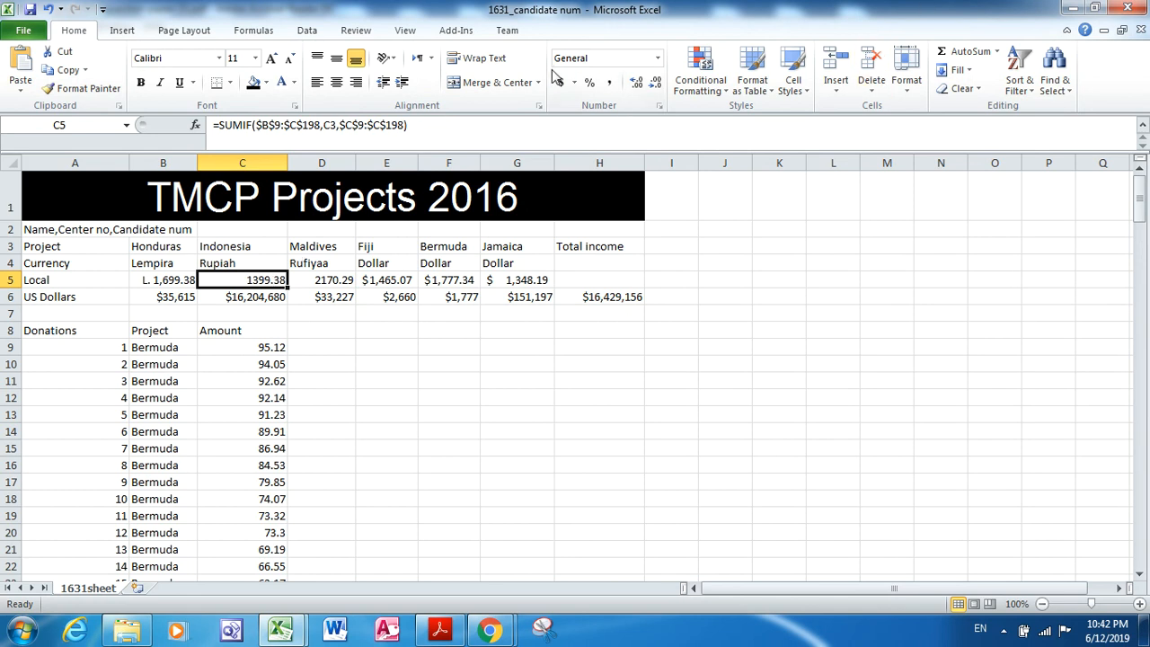
click(659, 106)
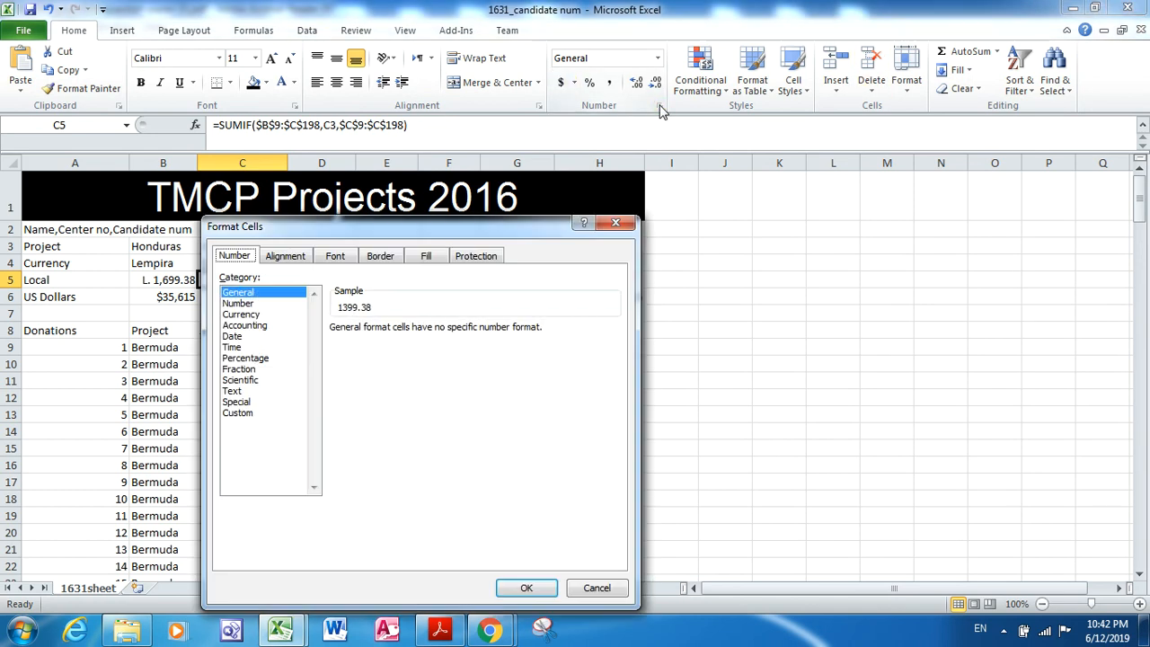
click(261, 315)
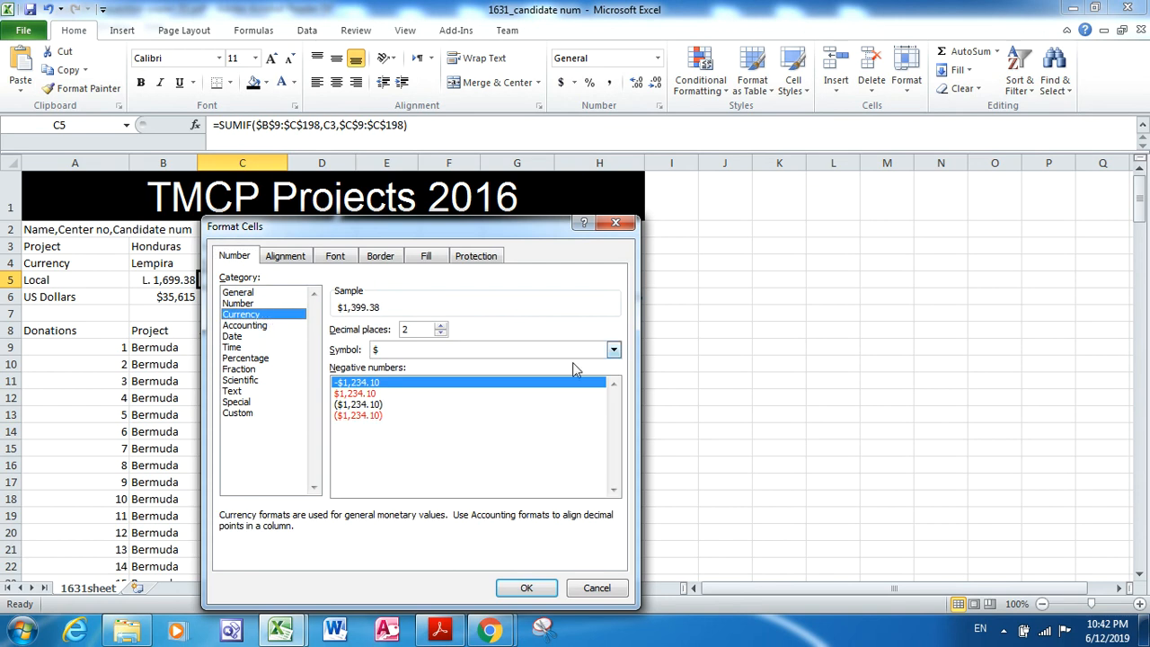
click(614, 350)
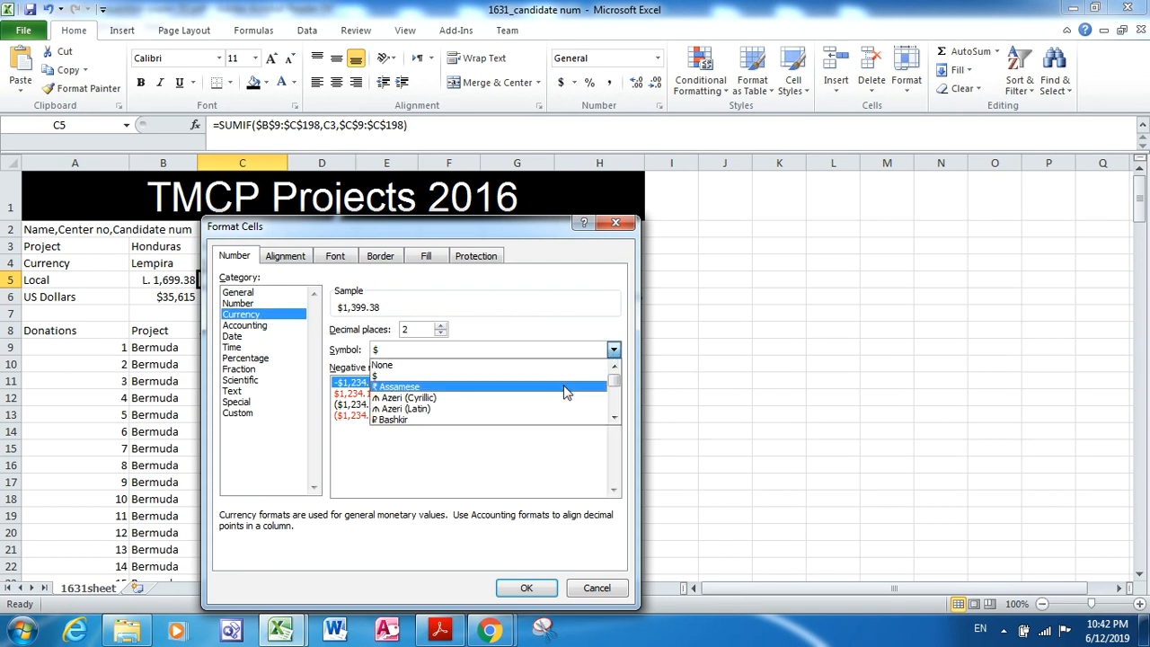
click(614, 416)
click(613, 416)
click(614, 416)
click(614, 416)
click(613, 416)
click(613, 416)
click(613, 416)
click(613, 416)
click(614, 416)
click(613, 416)
click(613, 416)
click(613, 415)
click(613, 416)
click(614, 416)
click(613, 416)
click(614, 416)
click(614, 416)
click(613, 416)
click(614, 416)
click(613, 416)
click(614, 416)
click(614, 416)
click(613, 416)
click(613, 416)
click(614, 416)
click(613, 416)
click(613, 416)
click(614, 416)
click(614, 416)
click(613, 416)
click(614, 416)
click(614, 416)
click(613, 416)
click(613, 416)
click(613, 416)
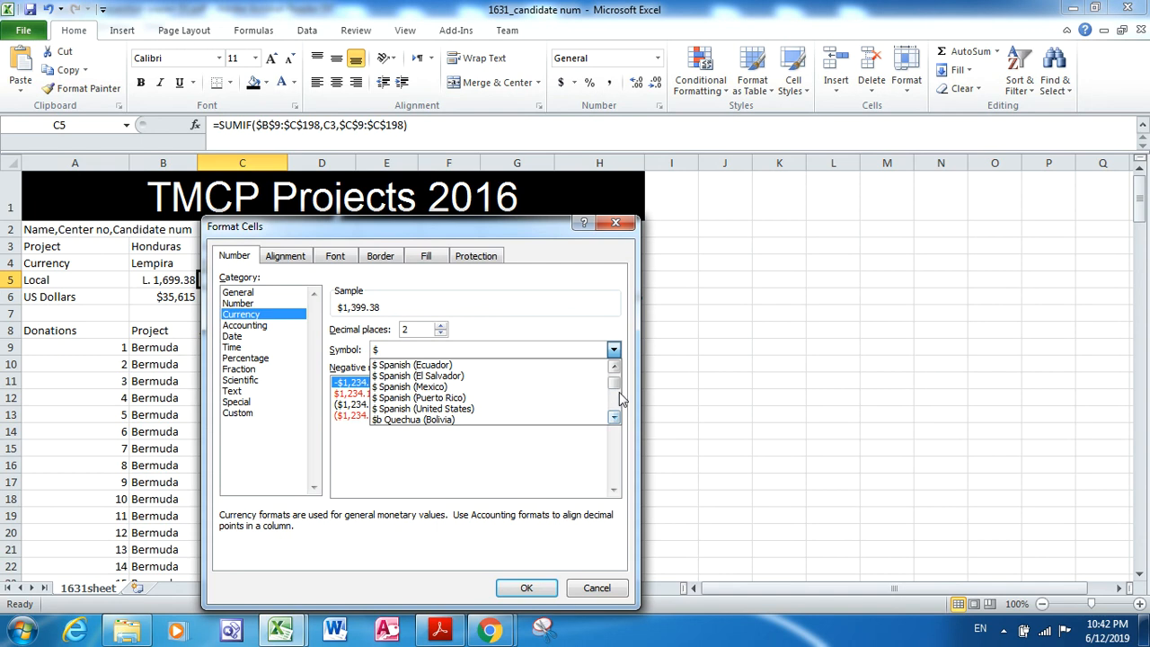
click(614, 366)
click(614, 367)
click(614, 366)
click(614, 367)
click(614, 366)
click(614, 367)
click(614, 367)
click(615, 367)
click(614, 366)
click(614, 366)
click(615, 367)
click(615, 366)
click(614, 366)
click(614, 367)
click(615, 367)
click(615, 366)
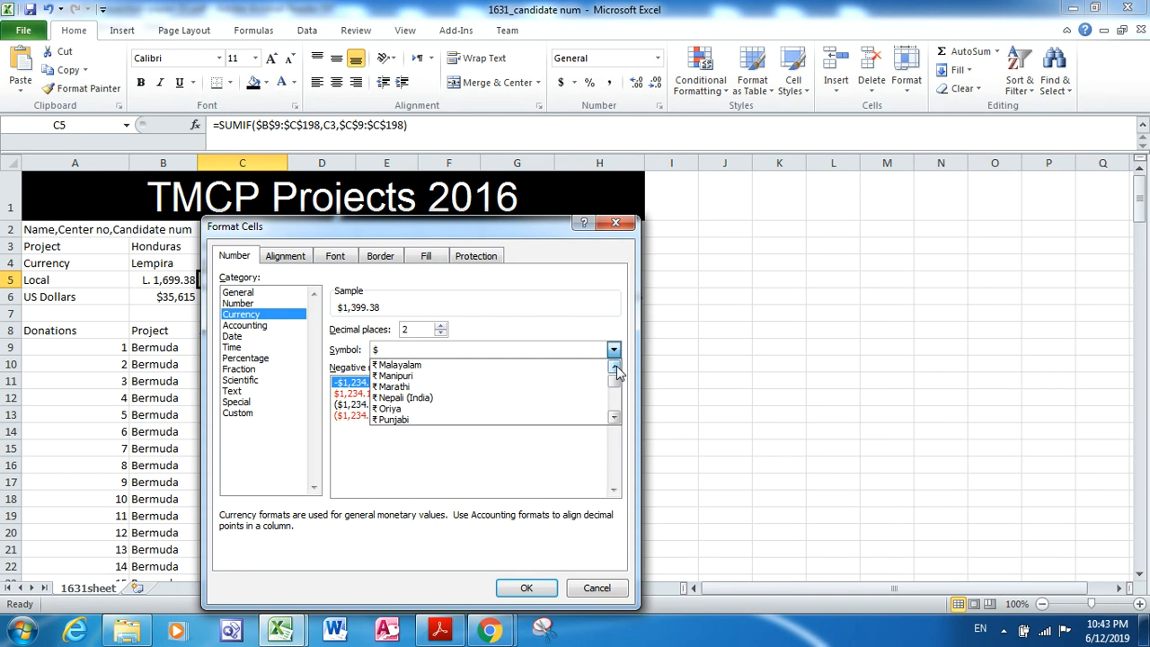
click(615, 367)
click(615, 367)
click(615, 367)
click(614, 366)
click(615, 367)
click(614, 367)
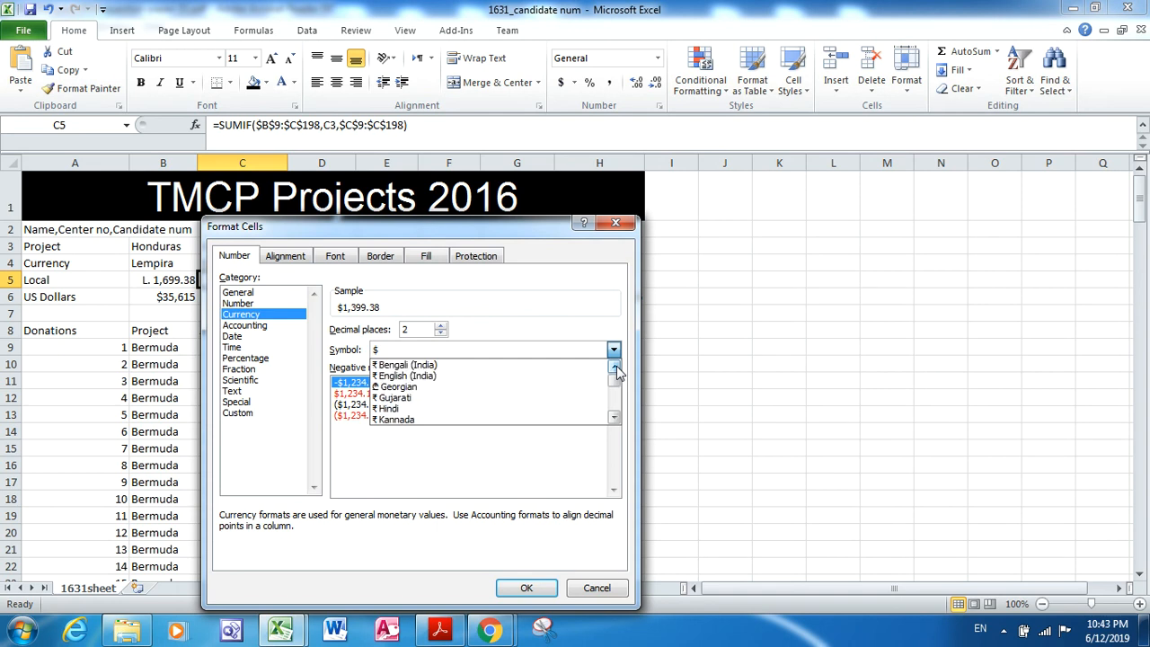
click(614, 415)
click(615, 415)
click(615, 415)
click(614, 415)
click(615, 415)
click(614, 414)
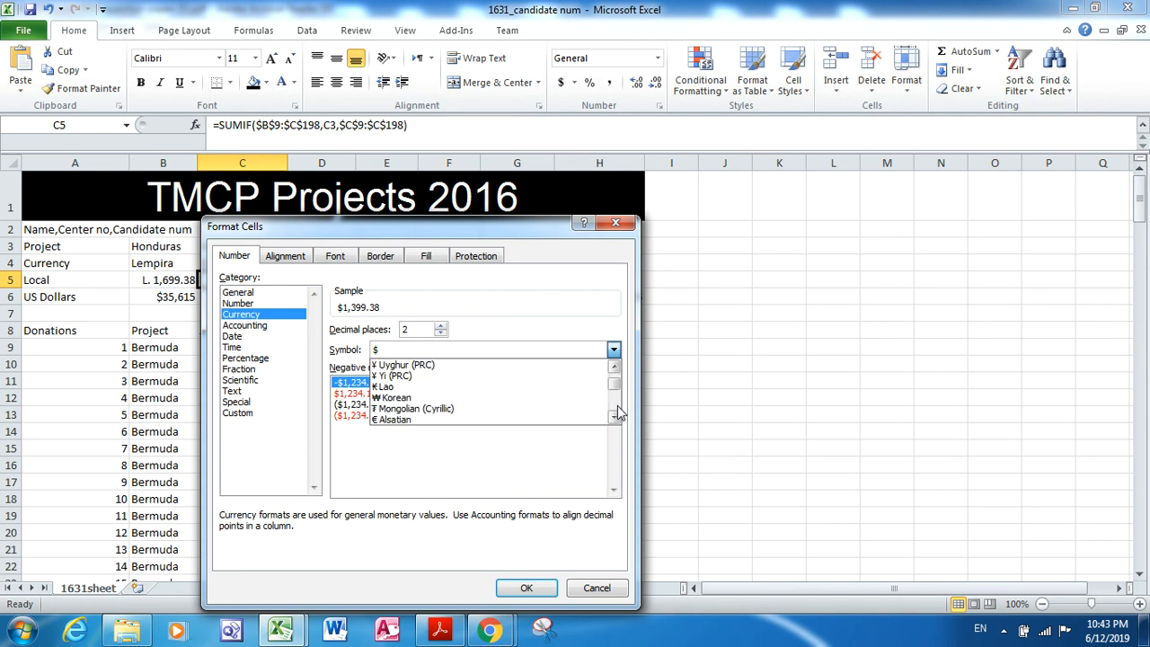
click(614, 415)
click(614, 415)
click(615, 415)
click(614, 415)
click(615, 415)
click(615, 415)
click(615, 415)
click(614, 415)
click(614, 415)
click(615, 415)
click(615, 414)
click(614, 415)
click(614, 415)
click(615, 415)
click(615, 415)
click(614, 415)
click(614, 415)
click(615, 415)
click(614, 415)
click(615, 415)
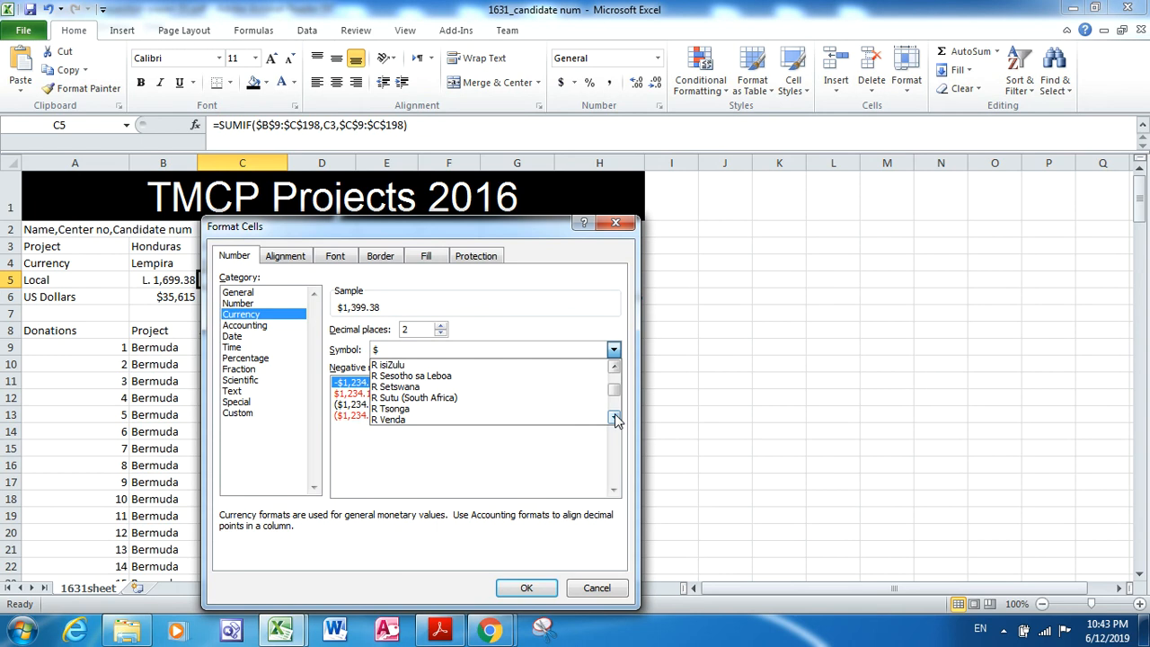
click(614, 366)
click(615, 366)
click(615, 367)
click(614, 368)
click(614, 368)
click(614, 368)
click(615, 368)
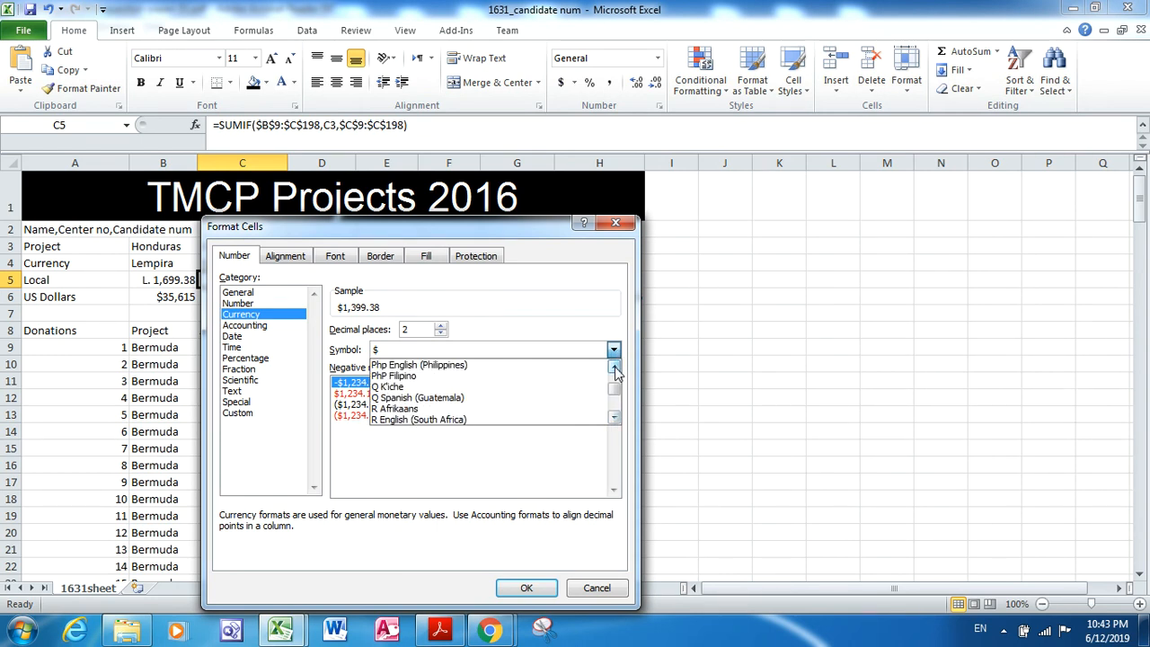
click(614, 416)
click(614, 417)
click(614, 417)
click(614, 416)
click(615, 417)
click(614, 417)
click(614, 417)
click(614, 417)
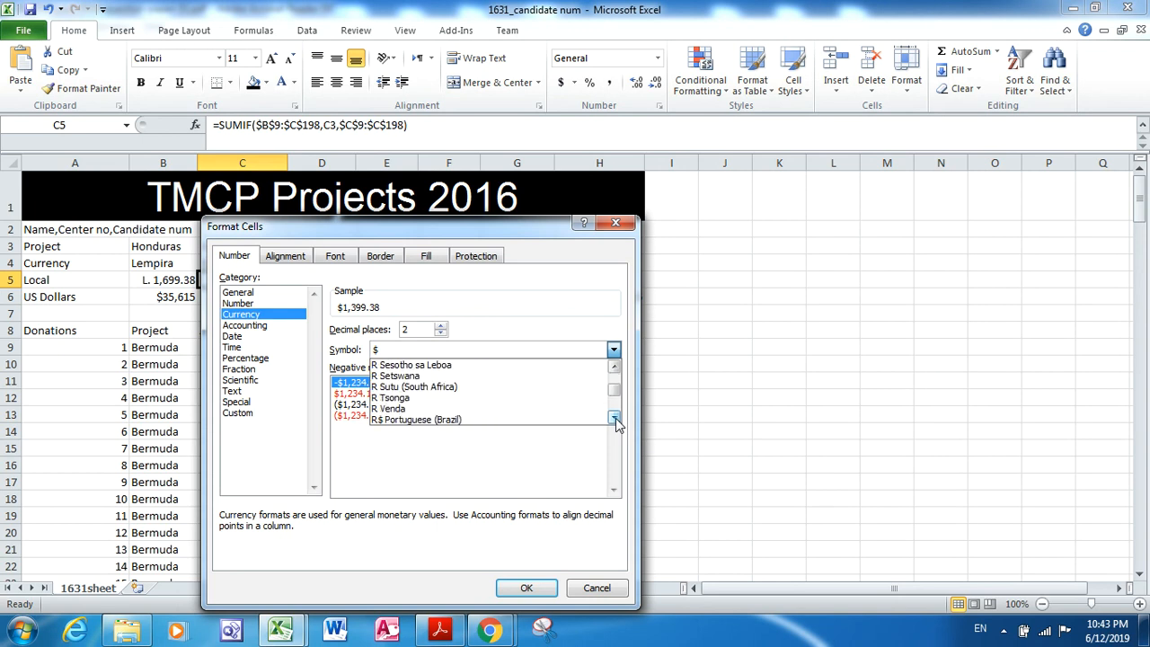
click(614, 417)
click(614, 417)
click(614, 417)
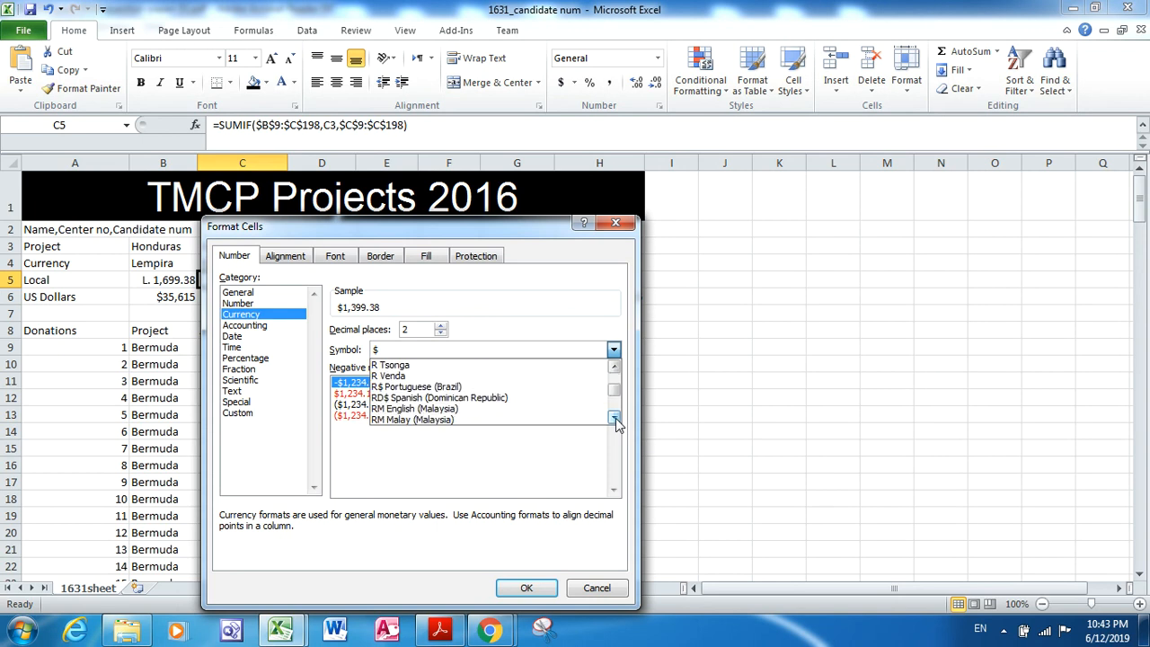
click(615, 416)
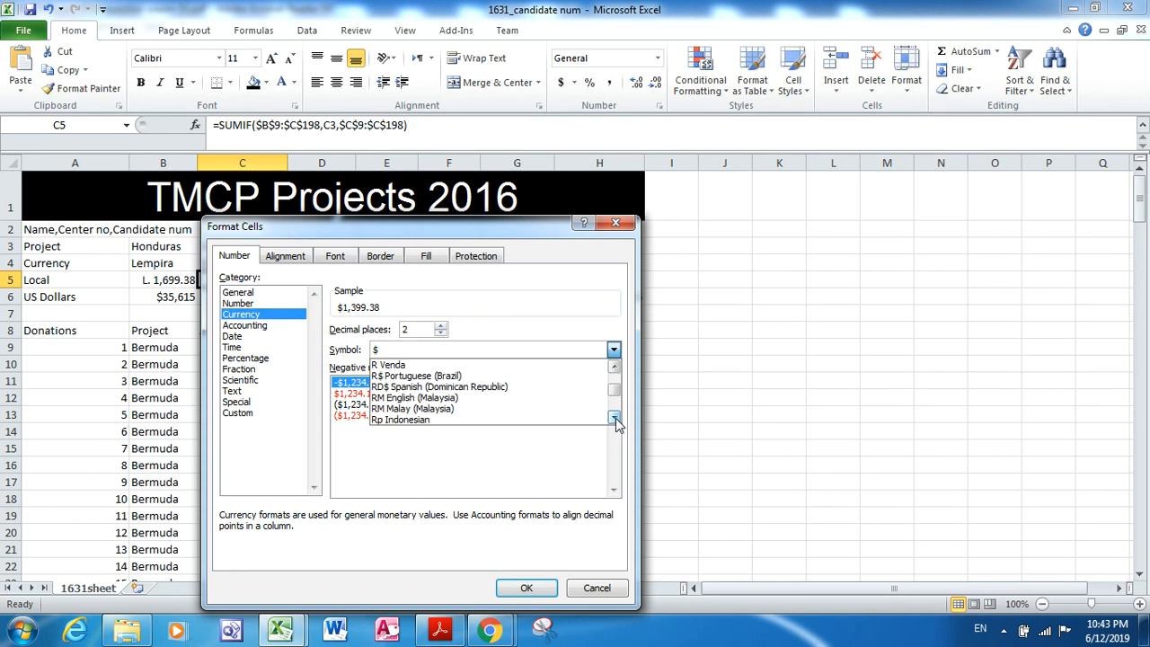
click(452, 421)
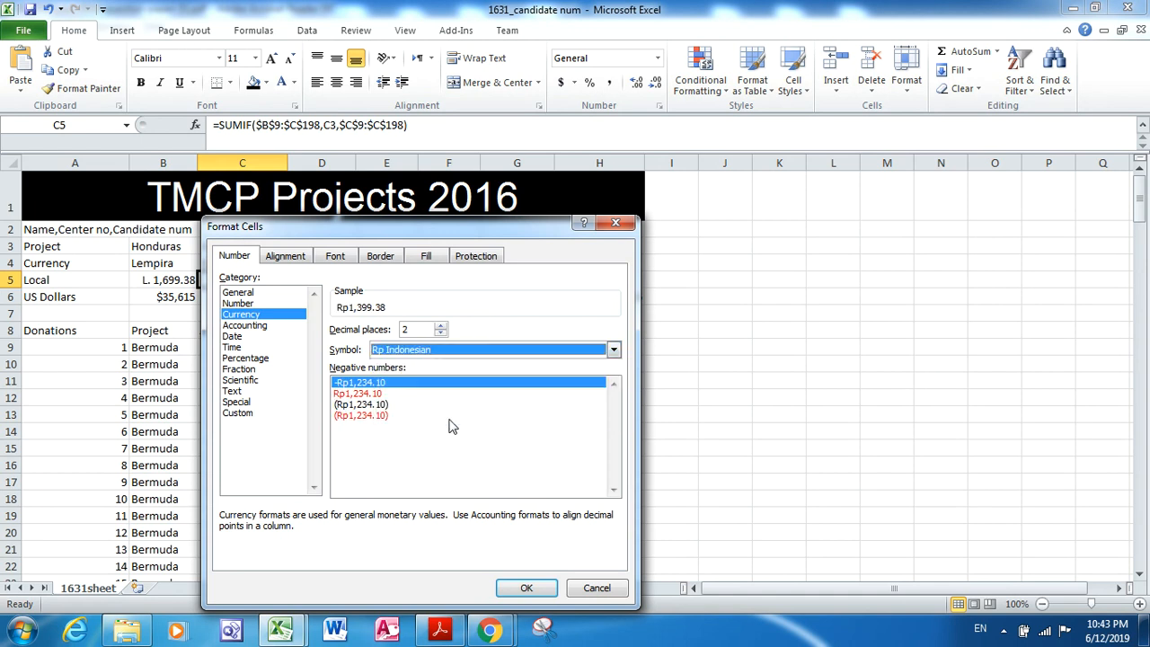
click(527, 588)
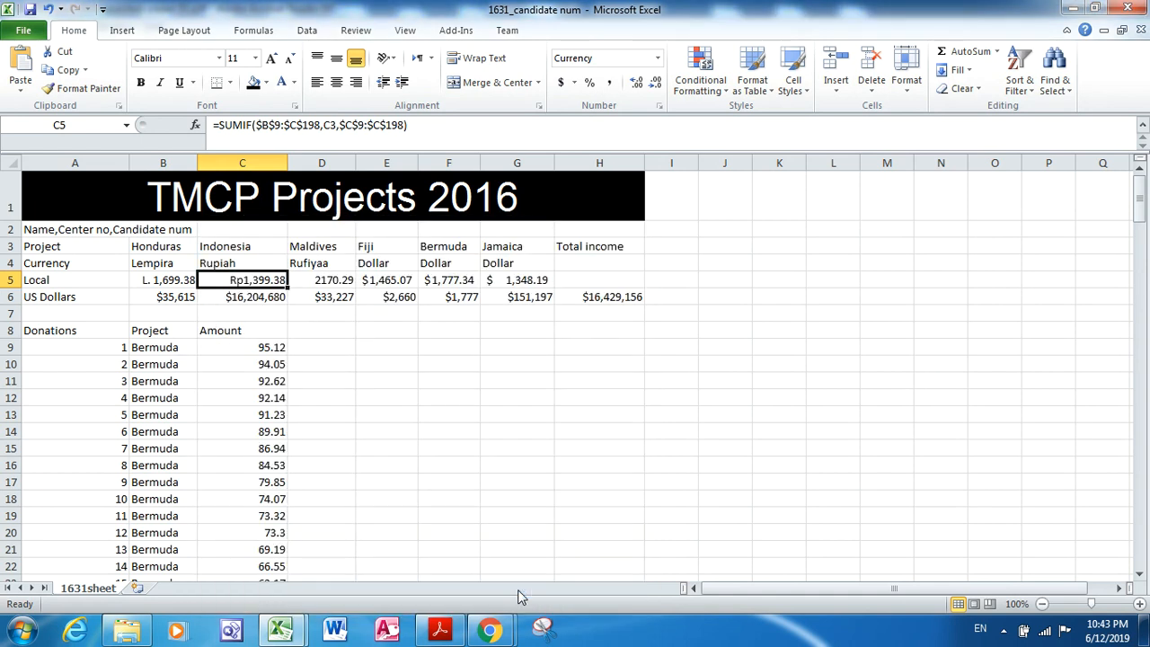
Choose the Currency category in the number format of the Maldives local total in D5
click(325, 284)
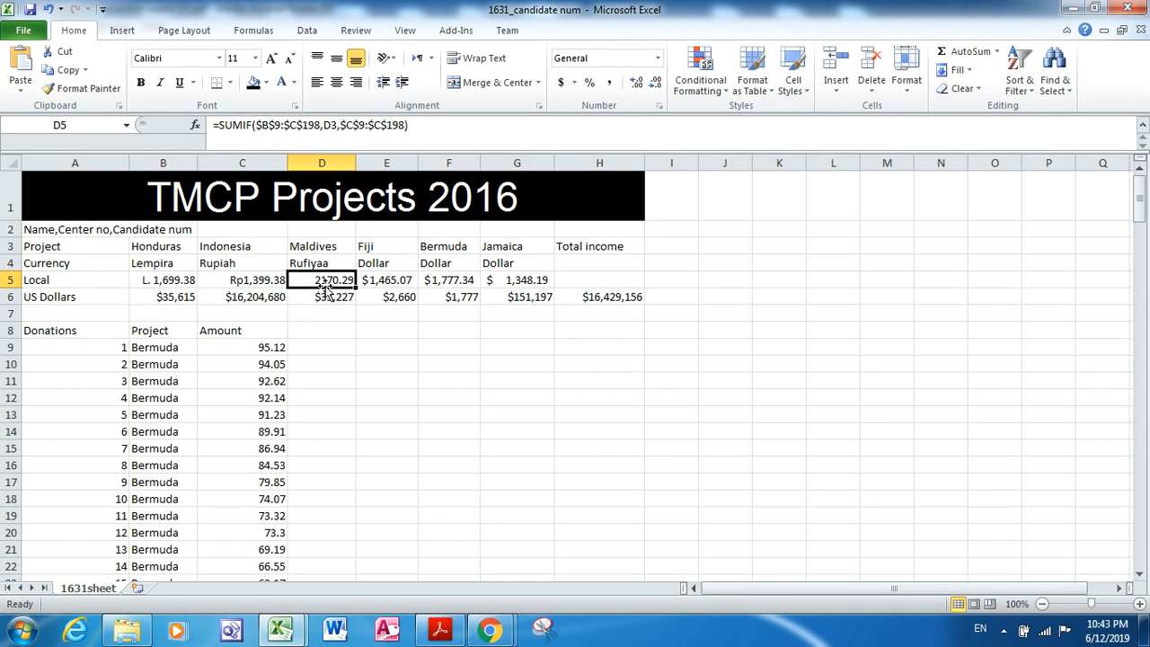
click(659, 106)
click(257, 314)
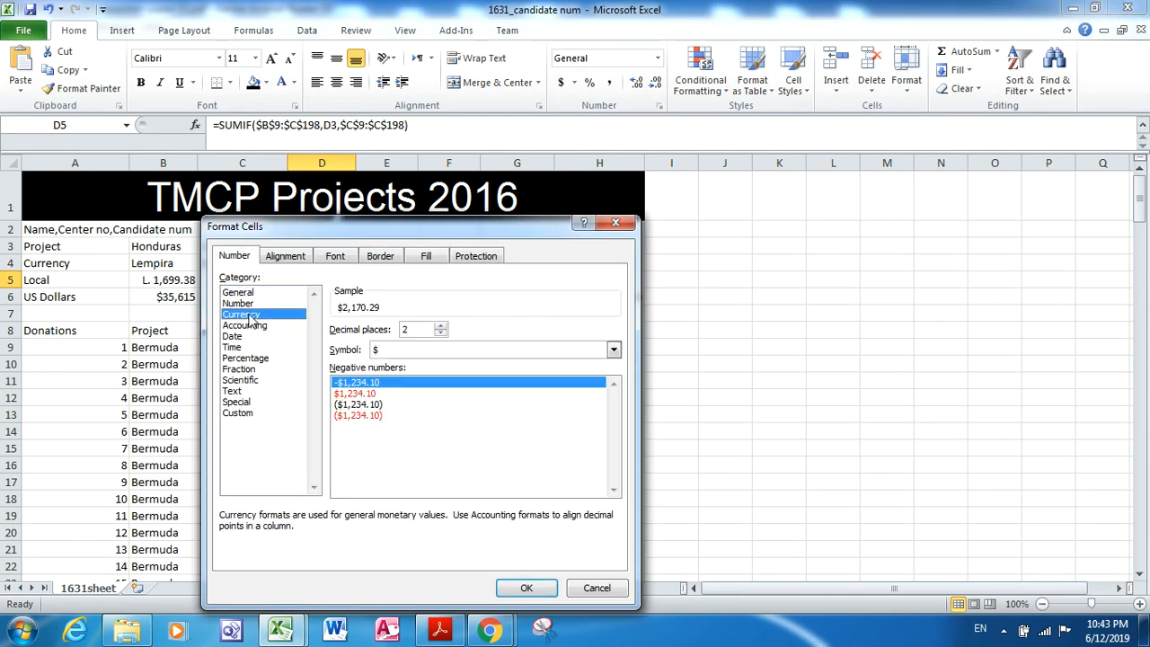
Look through the currency symbols, from the start of the list to the Cyrillic and Armenian entries, for the Maldives Rufiyaa symbol
click(613, 351)
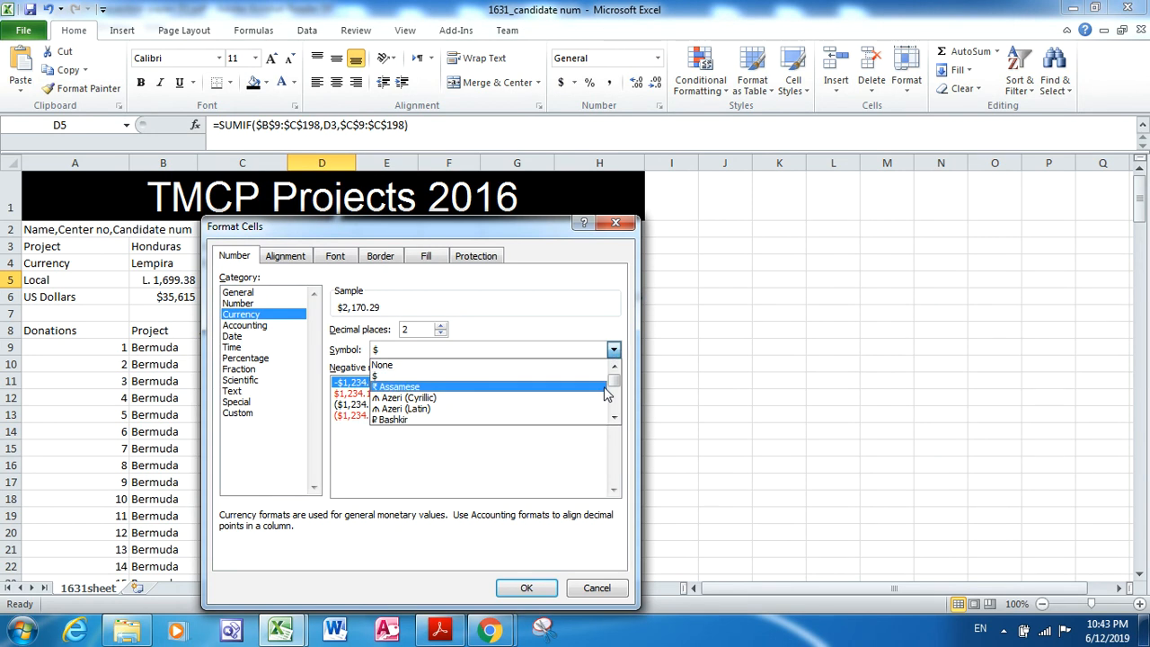
click(614, 417)
click(614, 418)
click(615, 418)
click(615, 417)
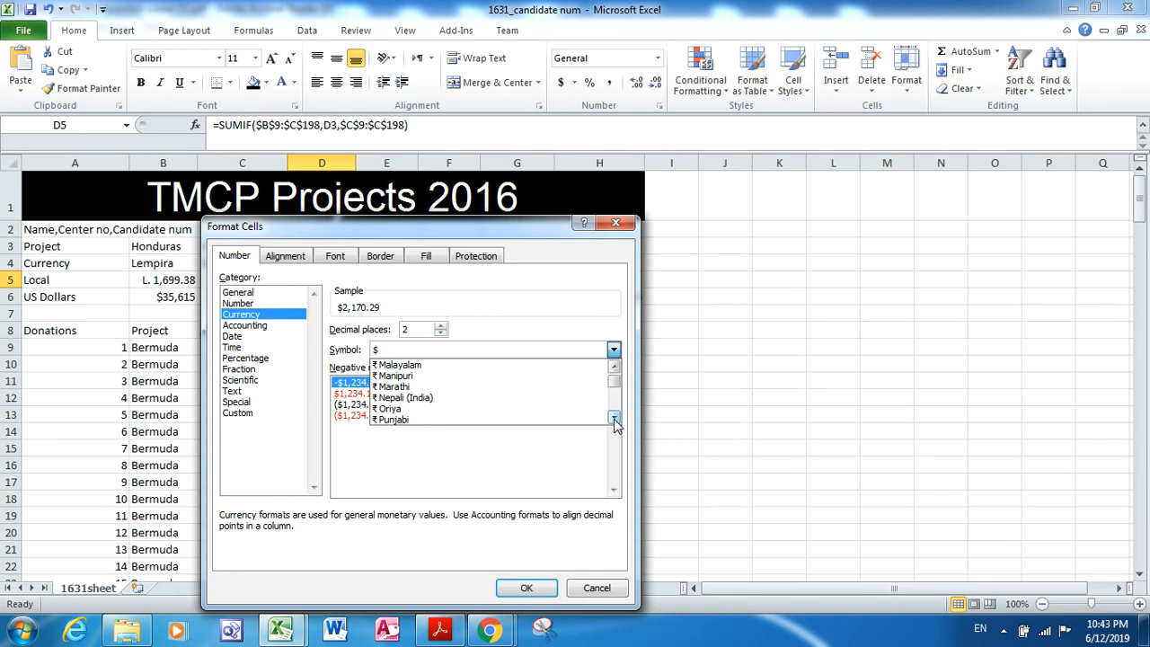
click(614, 417)
click(614, 418)
click(614, 418)
click(614, 417)
click(614, 417)
click(614, 418)
click(615, 418)
click(614, 418)
click(614, 417)
click(614, 418)
click(615, 418)
click(614, 417)
click(614, 418)
click(615, 418)
click(614, 417)
click(614, 417)
click(615, 418)
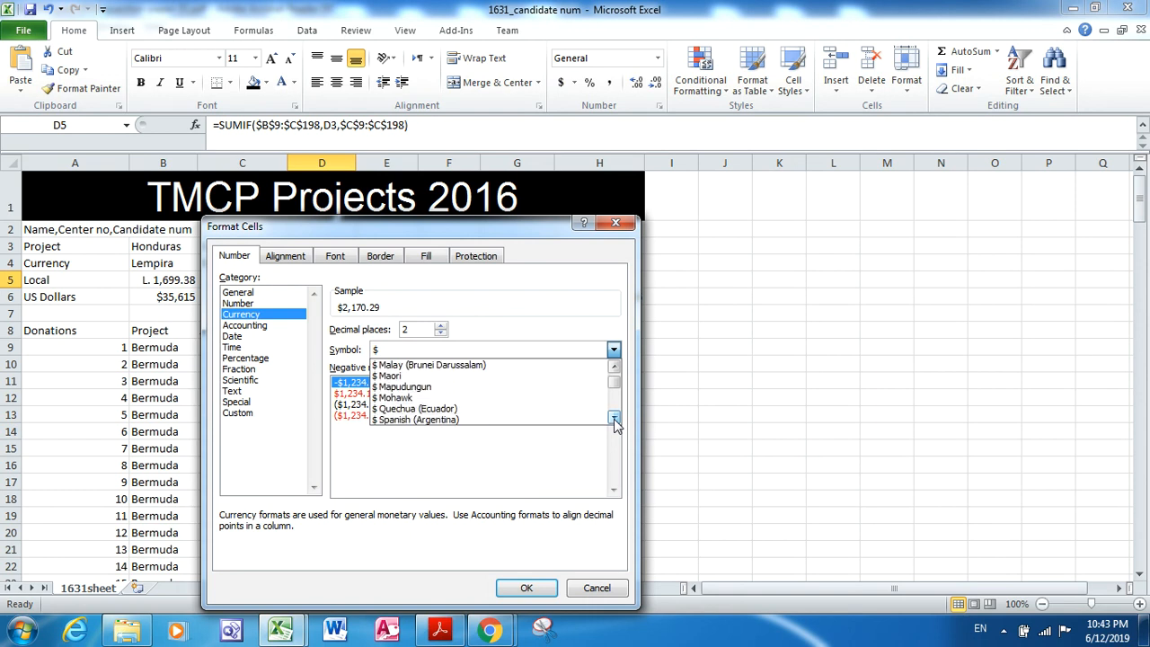
click(614, 418)
click(614, 418)
click(614, 417)
click(614, 418)
click(614, 418)
click(614, 418)
click(614, 417)
click(614, 417)
click(614, 418)
click(615, 418)
click(614, 418)
click(614, 418)
click(615, 418)
click(615, 418)
click(615, 418)
click(614, 418)
click(614, 418)
click(614, 418)
click(614, 417)
click(614, 418)
click(614, 418)
click(614, 417)
click(615, 418)
click(615, 417)
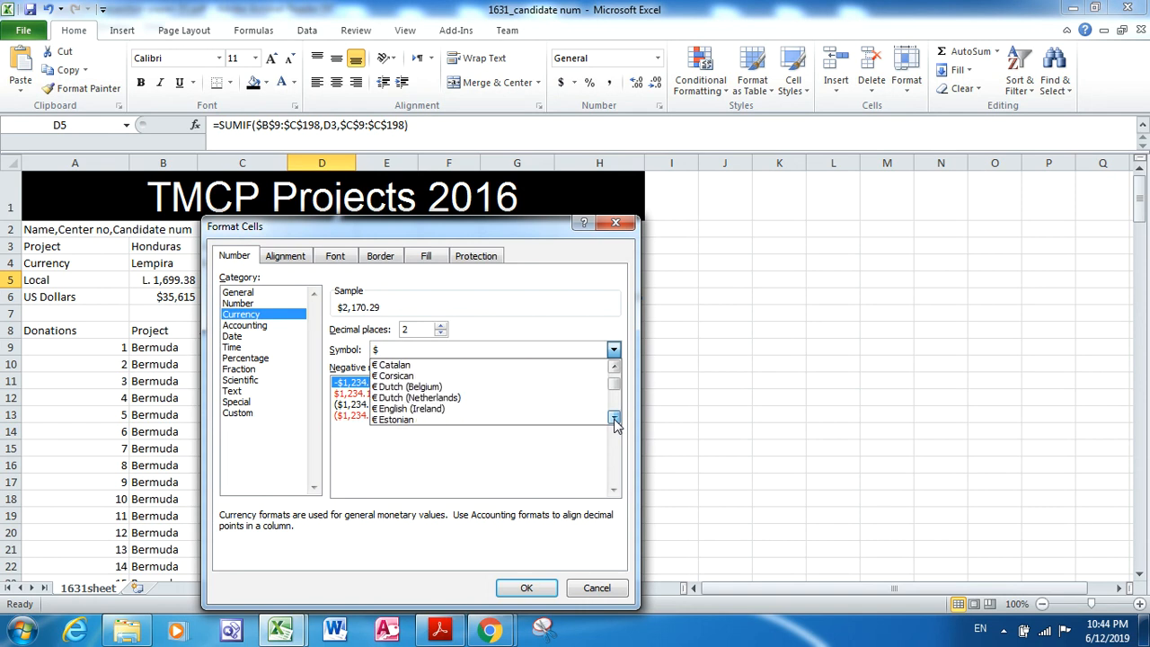
double_click(615, 417)
double_click(614, 418)
click(615, 417)
double_click(614, 418)
double_click(614, 417)
click(614, 418)
double_click(615, 418)
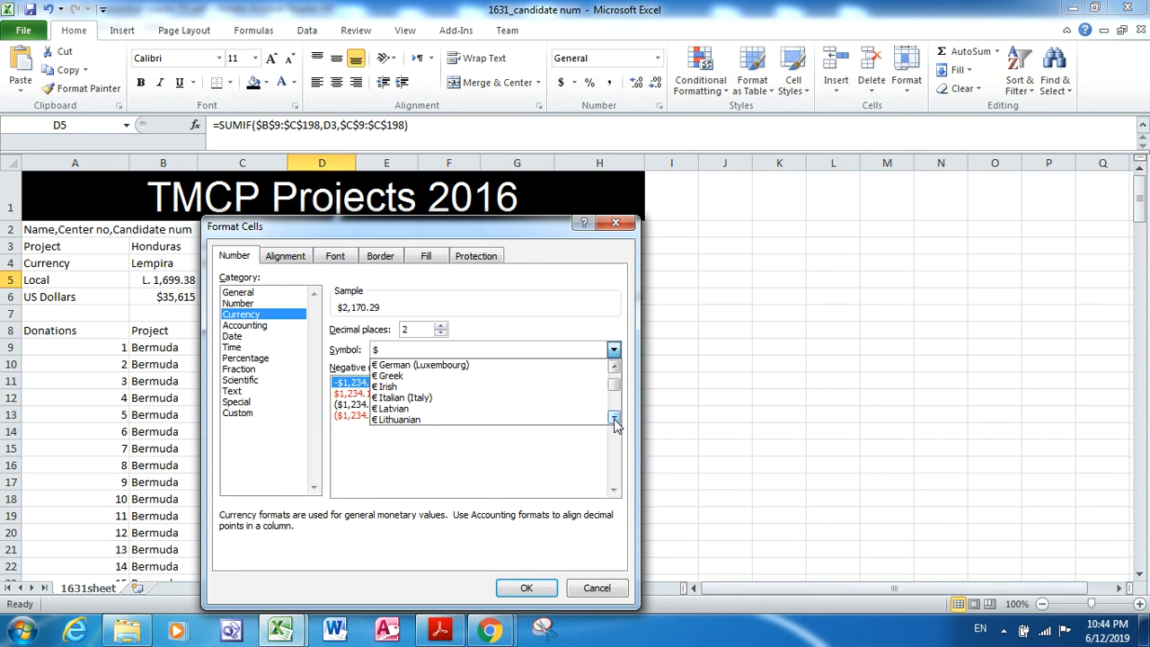
click(615, 419)
click(616, 420)
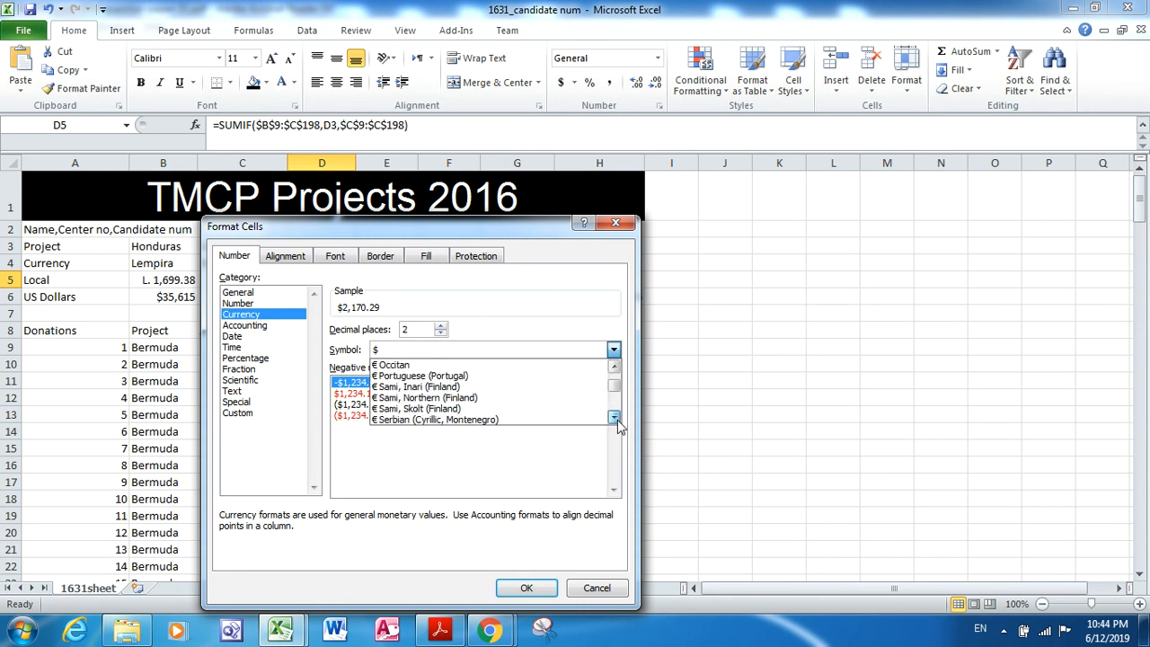
click(615, 419)
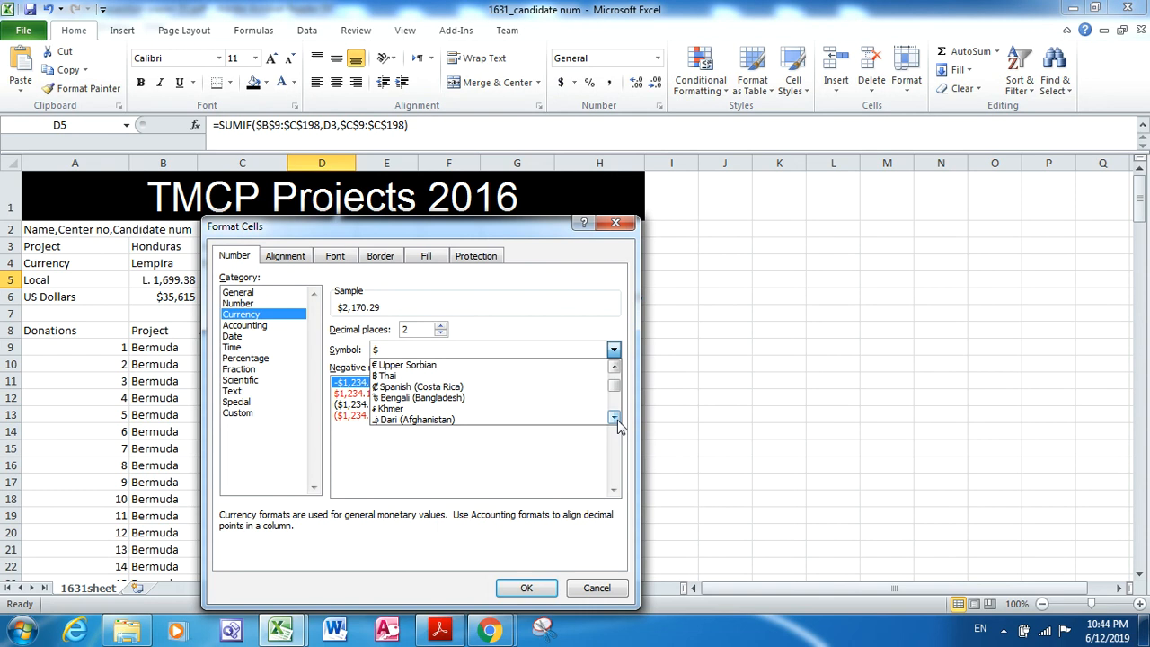
click(615, 419)
click(615, 419)
click(615, 419)
click(616, 419)
click(615, 418)
click(615, 418)
click(615, 418)
click(615, 417)
click(615, 418)
click(615, 418)
click(614, 417)
click(615, 418)
click(615, 418)
click(614, 417)
click(614, 418)
click(615, 417)
click(614, 418)
click(615, 417)
click(614, 418)
click(614, 417)
click(614, 418)
click(615, 418)
click(615, 418)
click(615, 418)
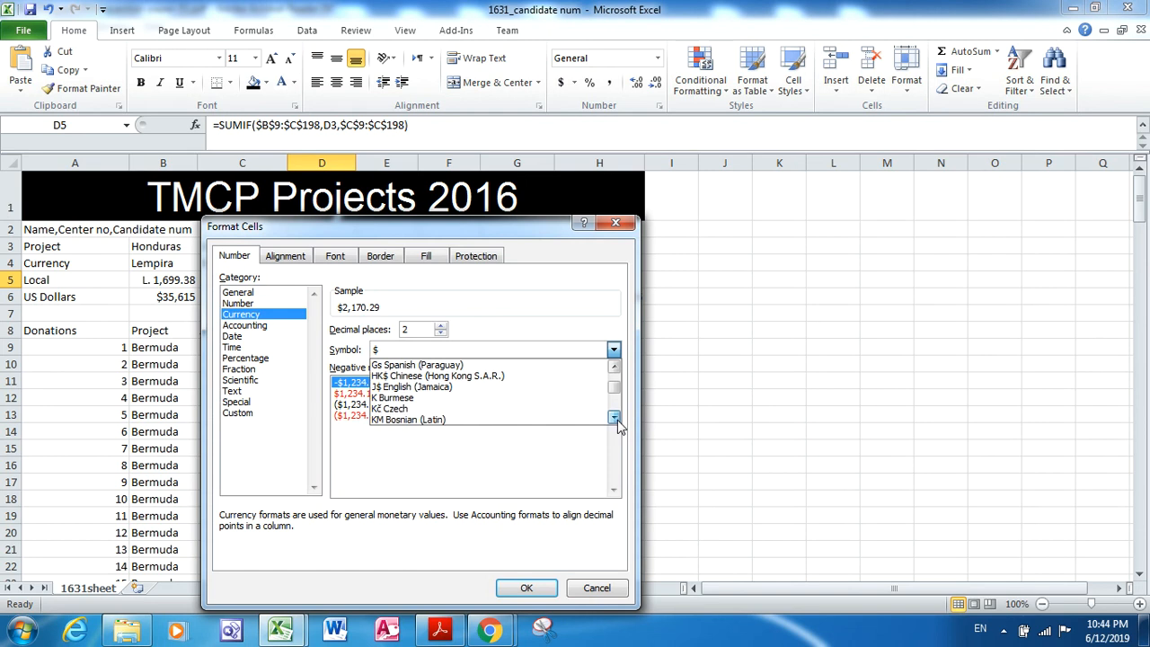
click(614, 418)
click(614, 418)
click(614, 418)
click(614, 418)
click(614, 418)
click(615, 417)
click(615, 418)
click(614, 418)
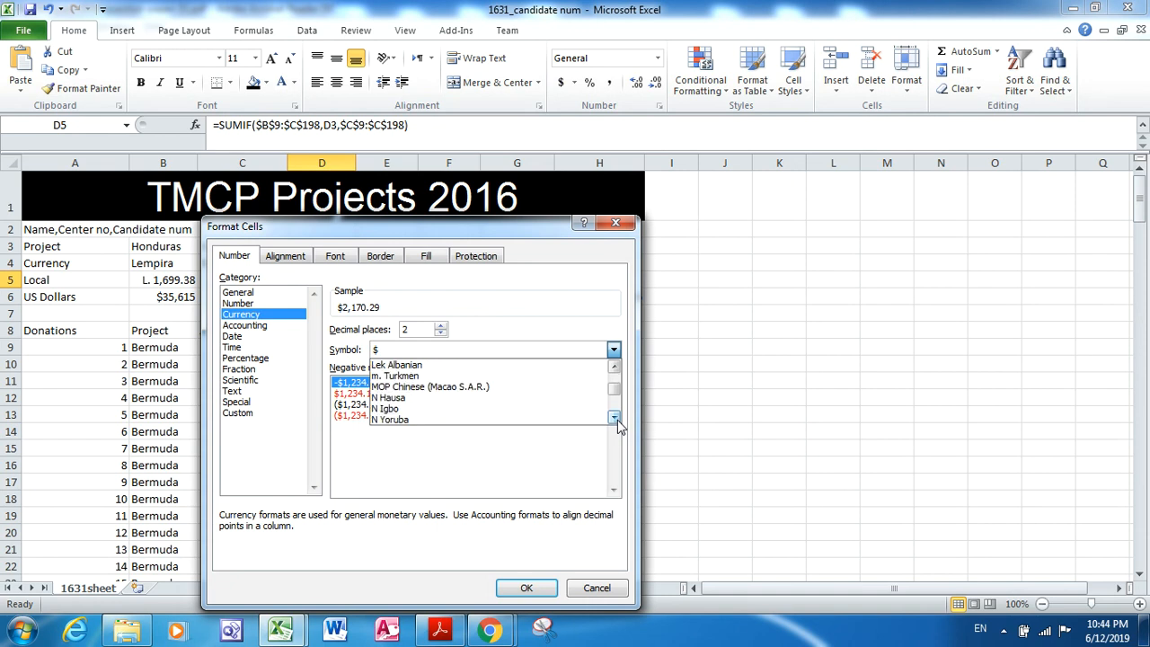
click(614, 417)
click(614, 418)
click(614, 418)
click(615, 418)
click(614, 418)
click(614, 417)
click(615, 417)
click(615, 417)
click(614, 417)
click(614, 417)
click(614, 417)
click(614, 417)
click(614, 417)
click(614, 418)
click(614, 418)
click(614, 418)
click(614, 418)
click(615, 418)
click(615, 417)
click(614, 418)
click(614, 418)
click(614, 418)
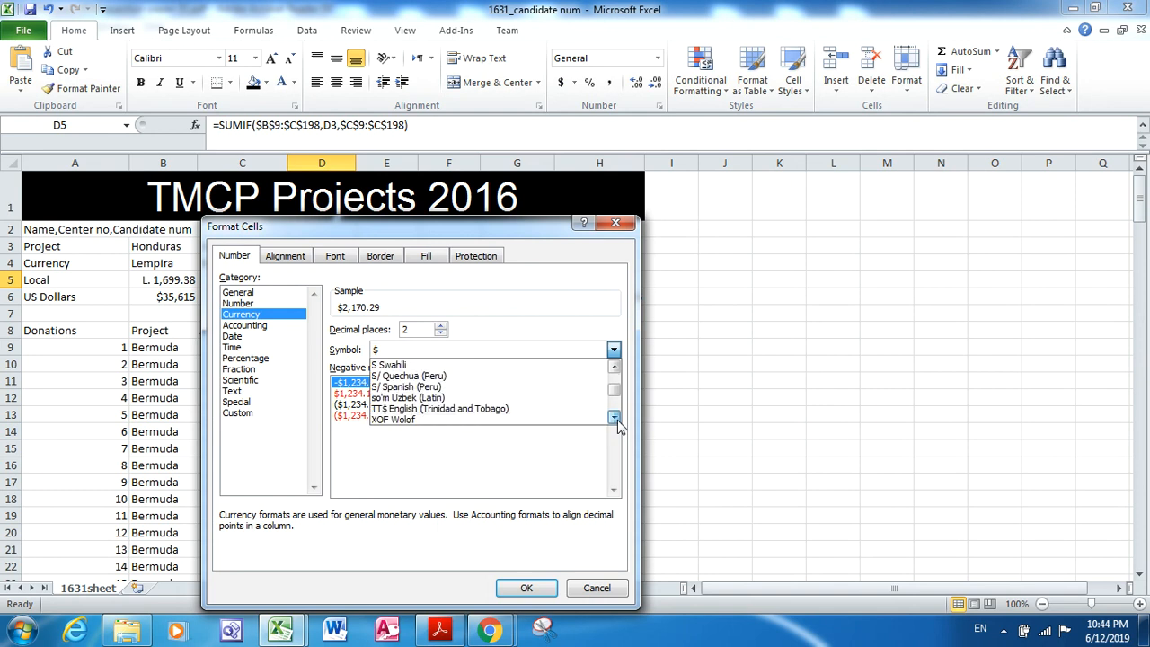
click(615, 417)
click(615, 418)
click(615, 417)
click(614, 418)
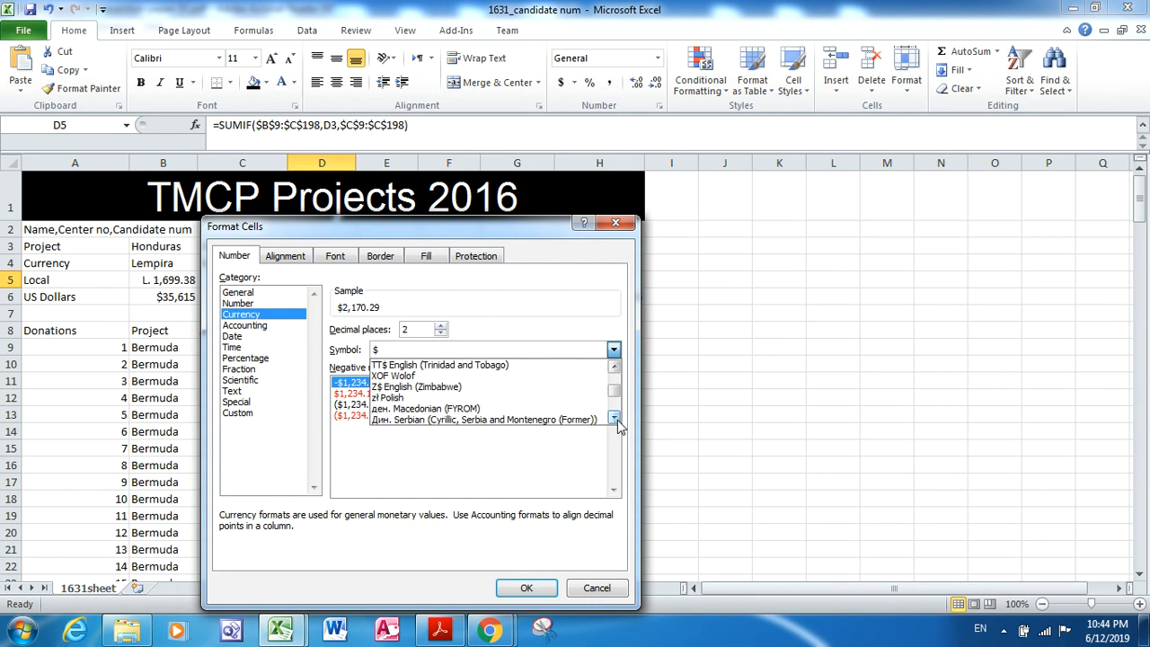
click(614, 417)
click(614, 418)
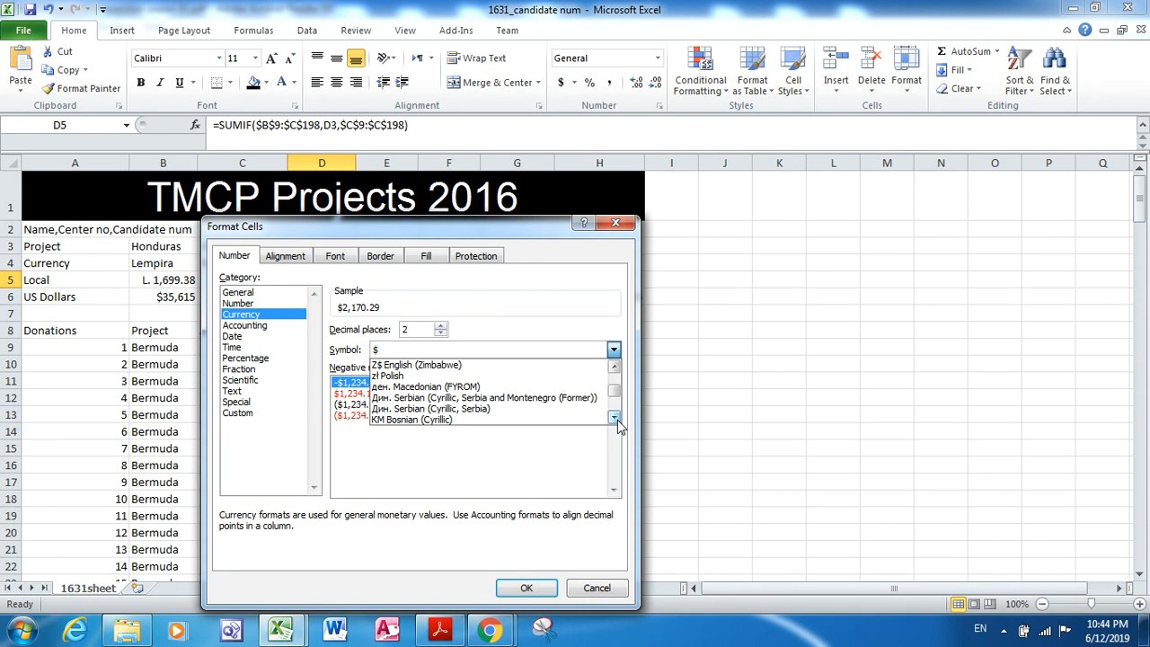
click(614, 419)
click(613, 418)
click(613, 418)
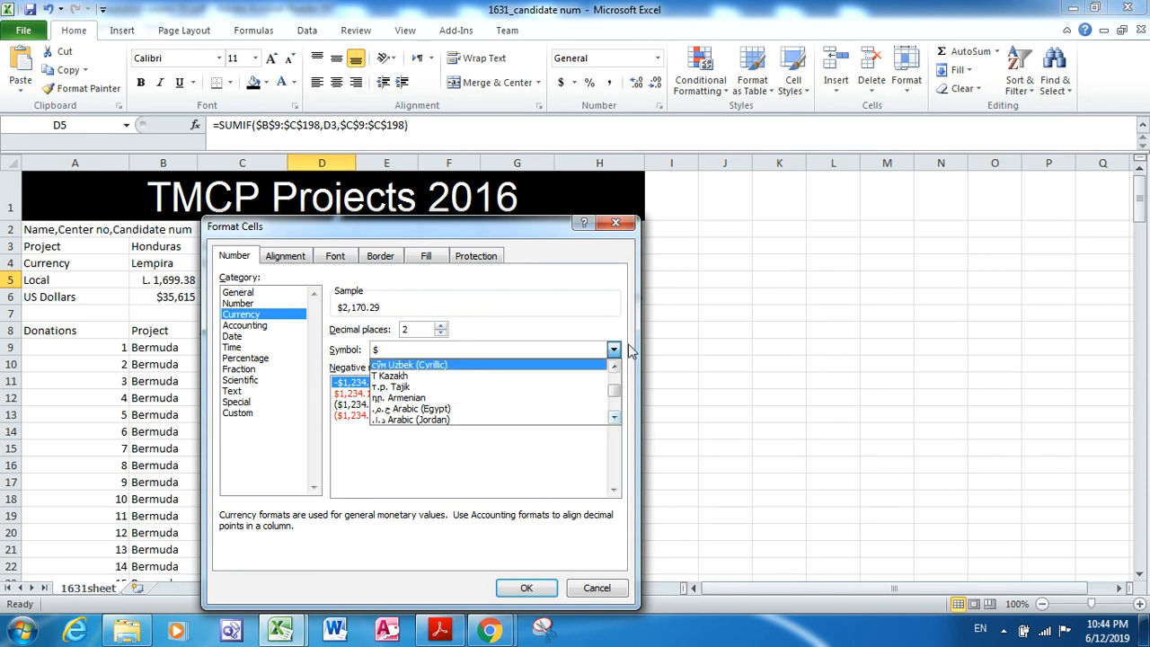
Look further through the currency symbols, from the Arabic entries to the first three-letter codes, for the Maldives Rufiyaa symbol
click(614, 370)
click(614, 369)
click(614, 369)
click(615, 369)
click(614, 418)
click(615, 418)
click(615, 419)
click(614, 419)
click(614, 419)
click(615, 419)
click(614, 419)
click(614, 419)
click(615, 418)
click(614, 419)
click(615, 418)
click(614, 419)
click(615, 418)
click(615, 418)
click(615, 419)
click(615, 418)
click(614, 418)
click(614, 418)
click(614, 419)
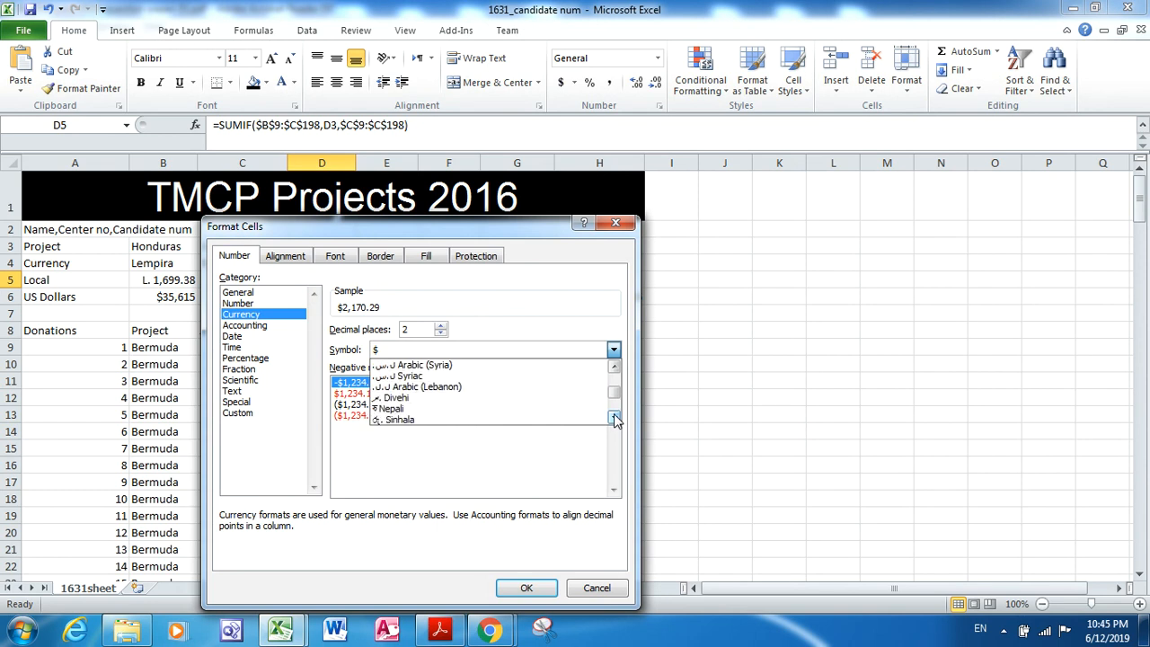
click(614, 419)
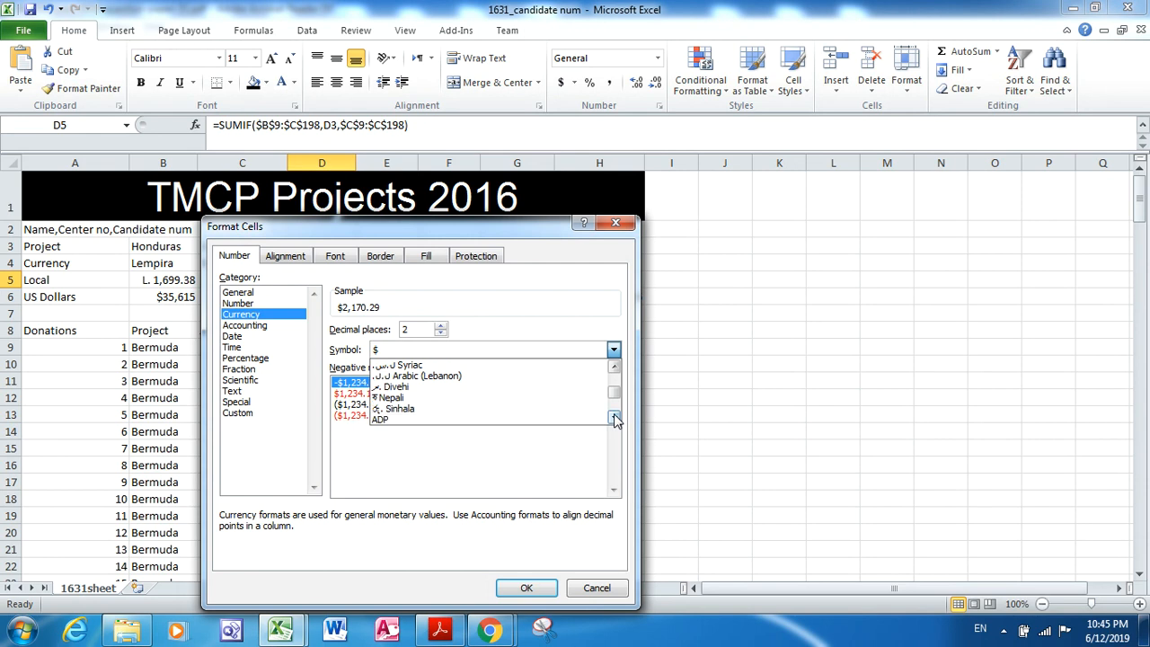
click(614, 418)
click(615, 418)
click(614, 419)
click(614, 419)
click(614, 366)
click(615, 366)
click(615, 366)
click(615, 366)
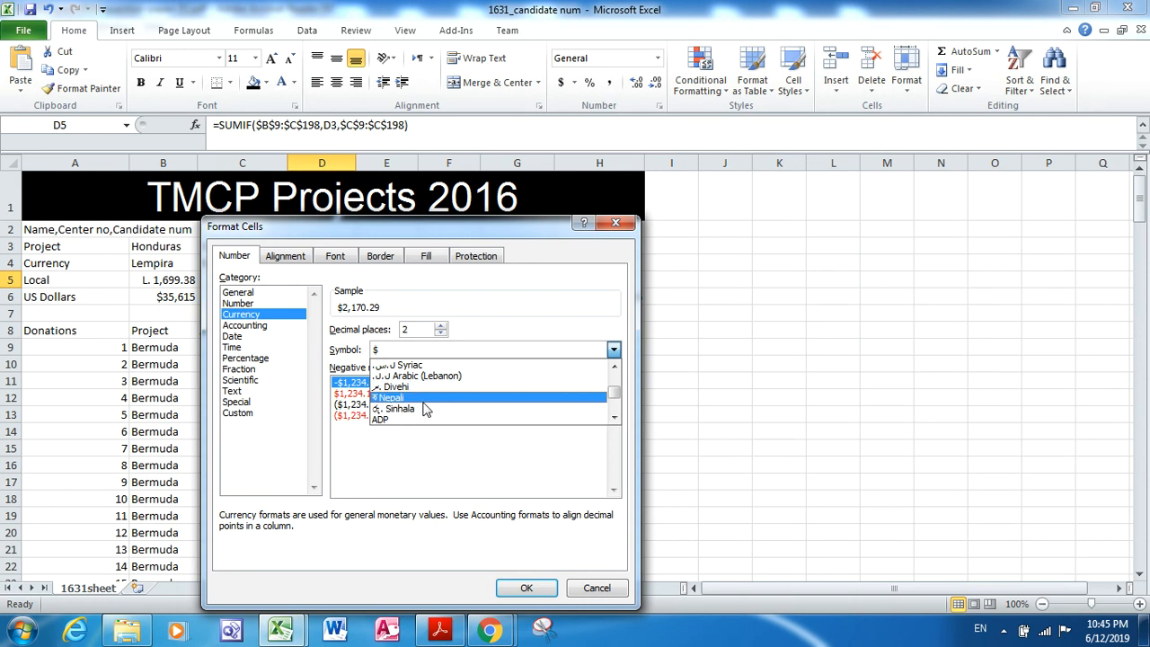
click(614, 368)
click(615, 368)
click(614, 368)
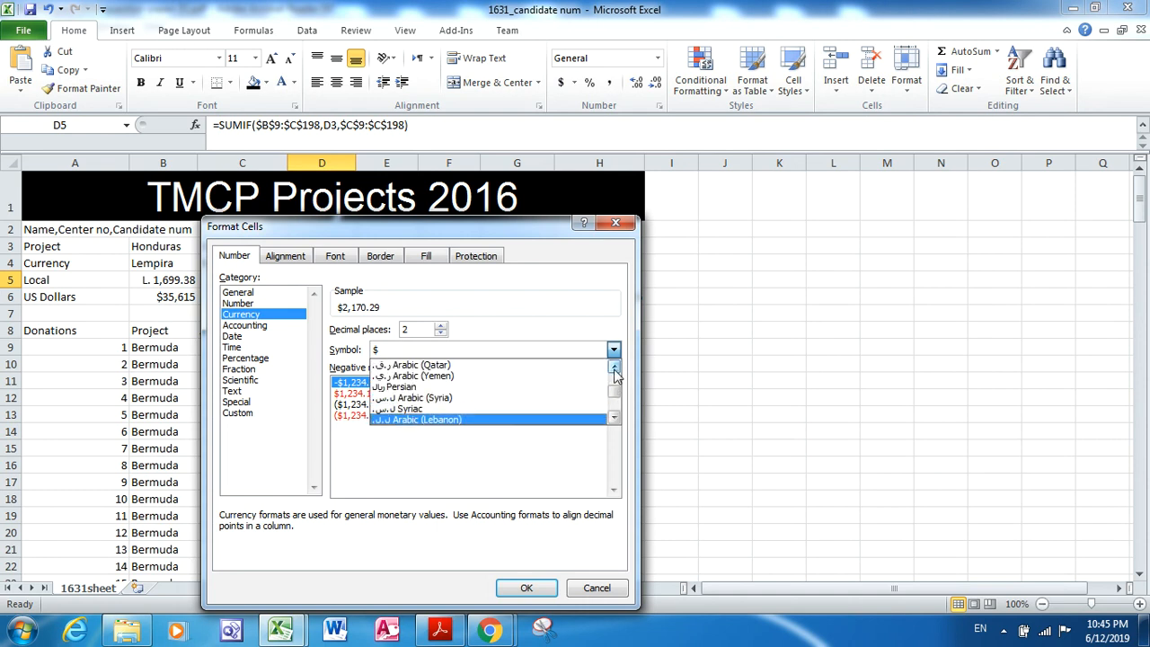
click(614, 418)
click(614, 418)
click(614, 417)
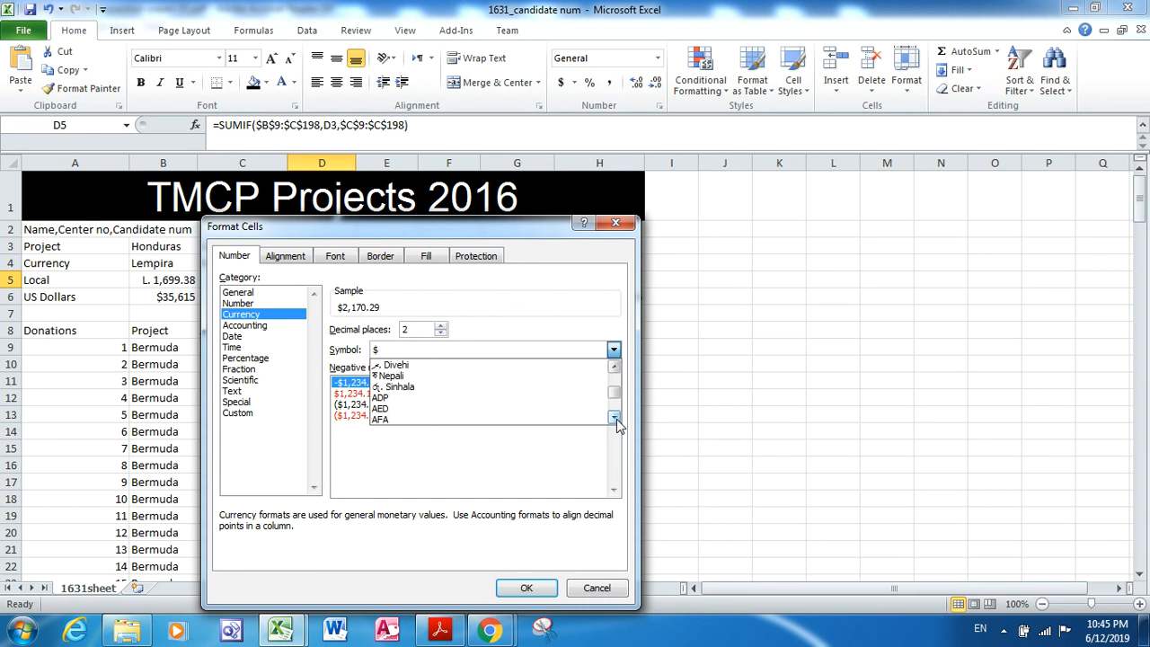
Discard the open number format settings for the Maldives local total in D5 and return to the sheet
click(278, 632)
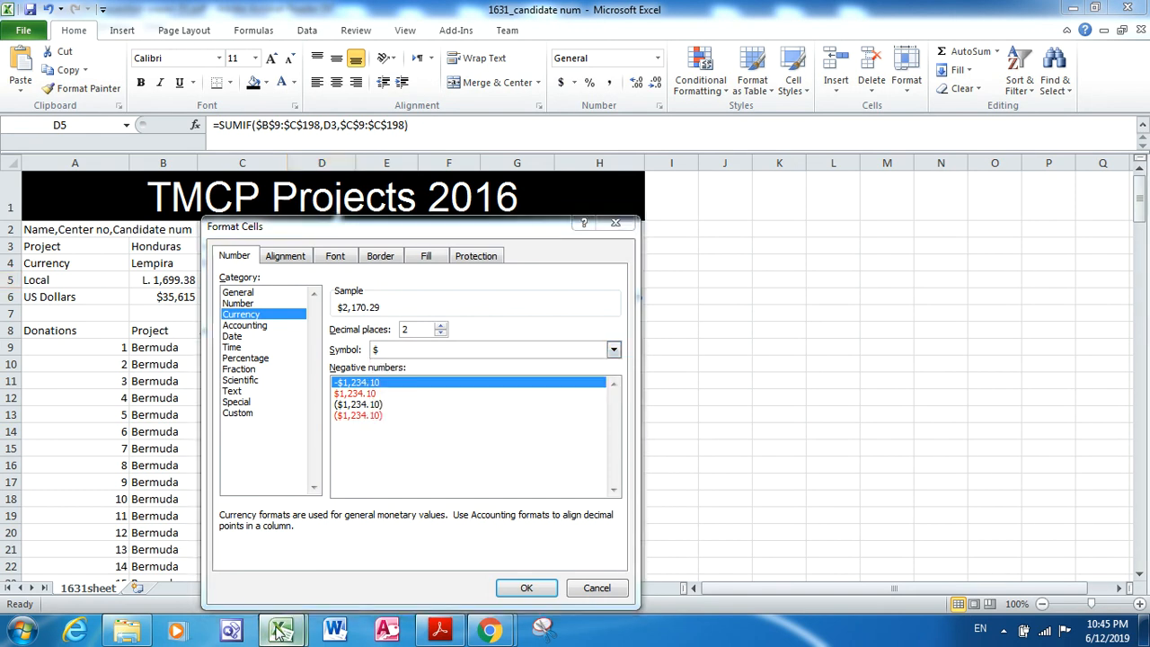
click(357, 551)
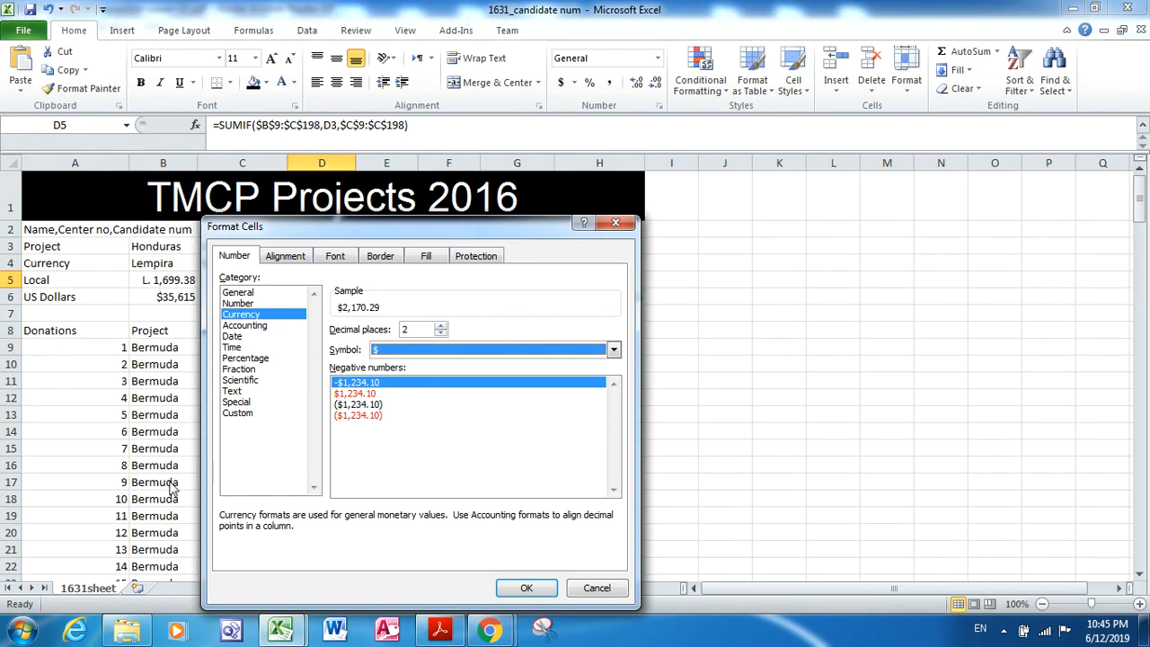
click(615, 223)
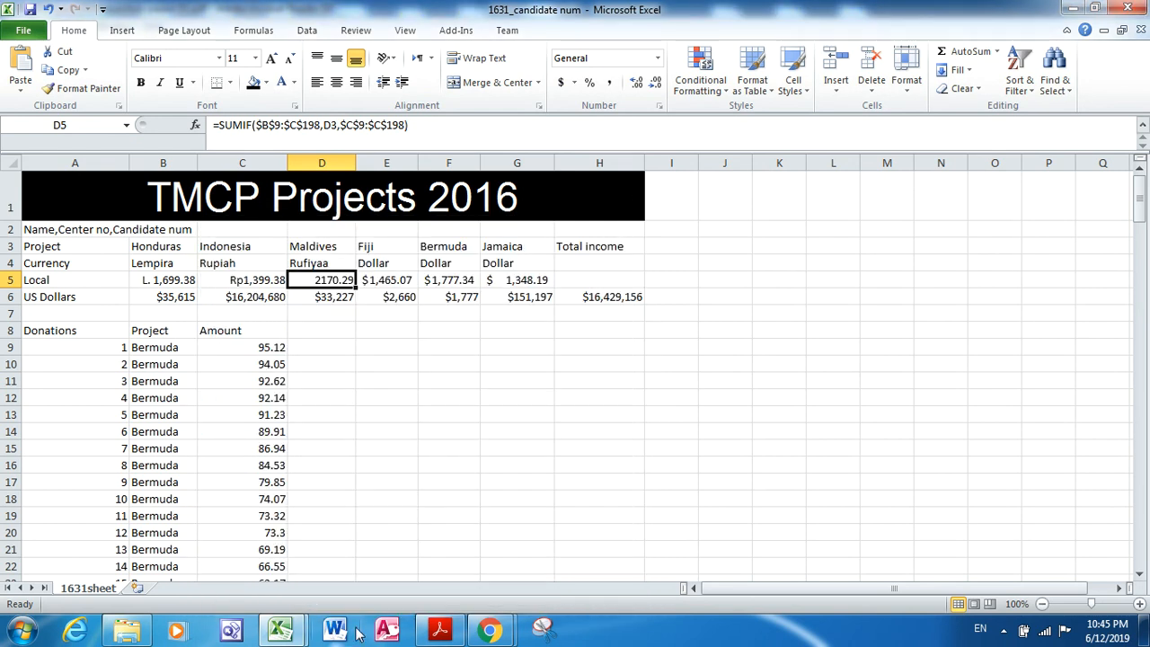
click(289, 638)
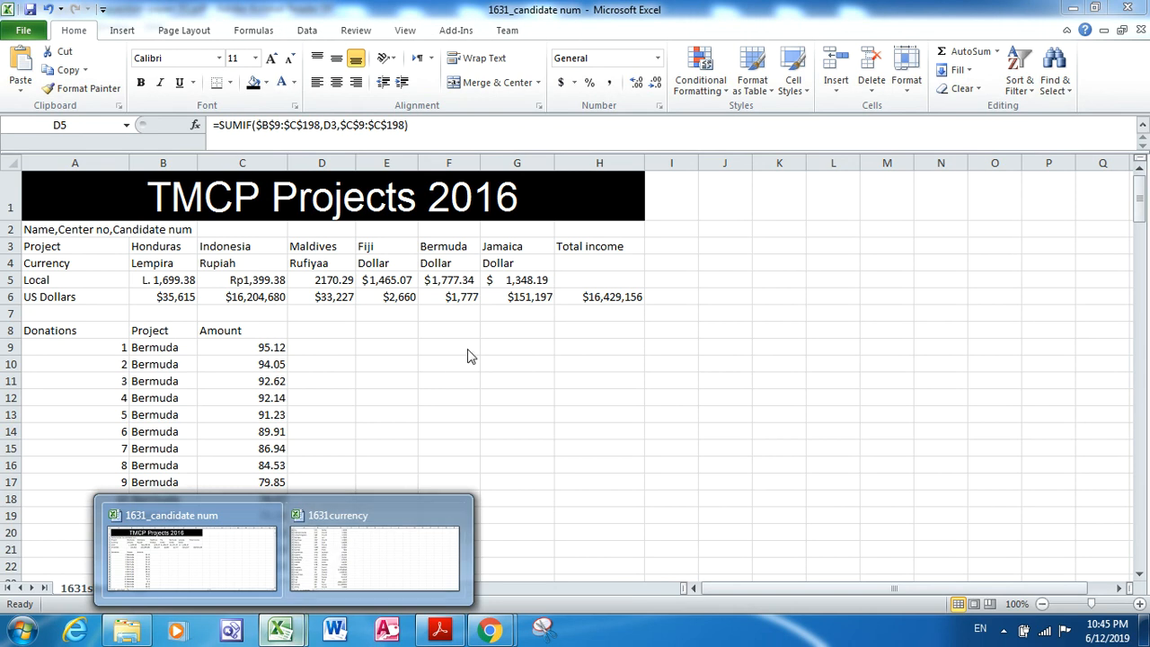
click(340, 280)
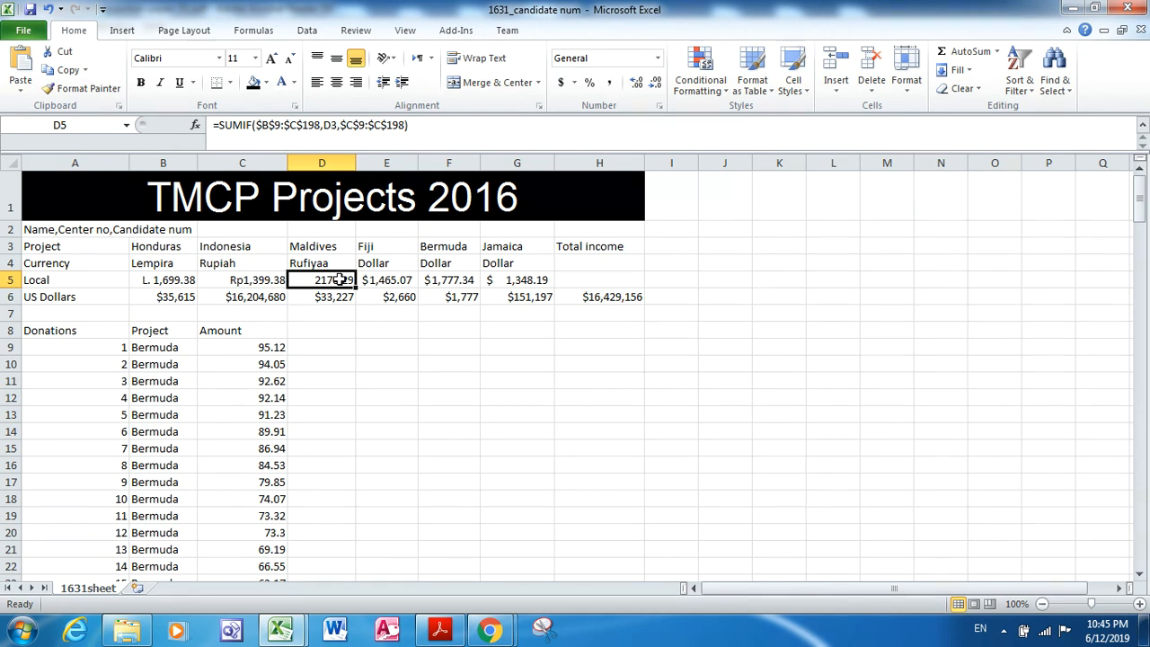
Switch to the question paper in Acrobat Reader and read the task 24 printing requirements
click(439, 631)
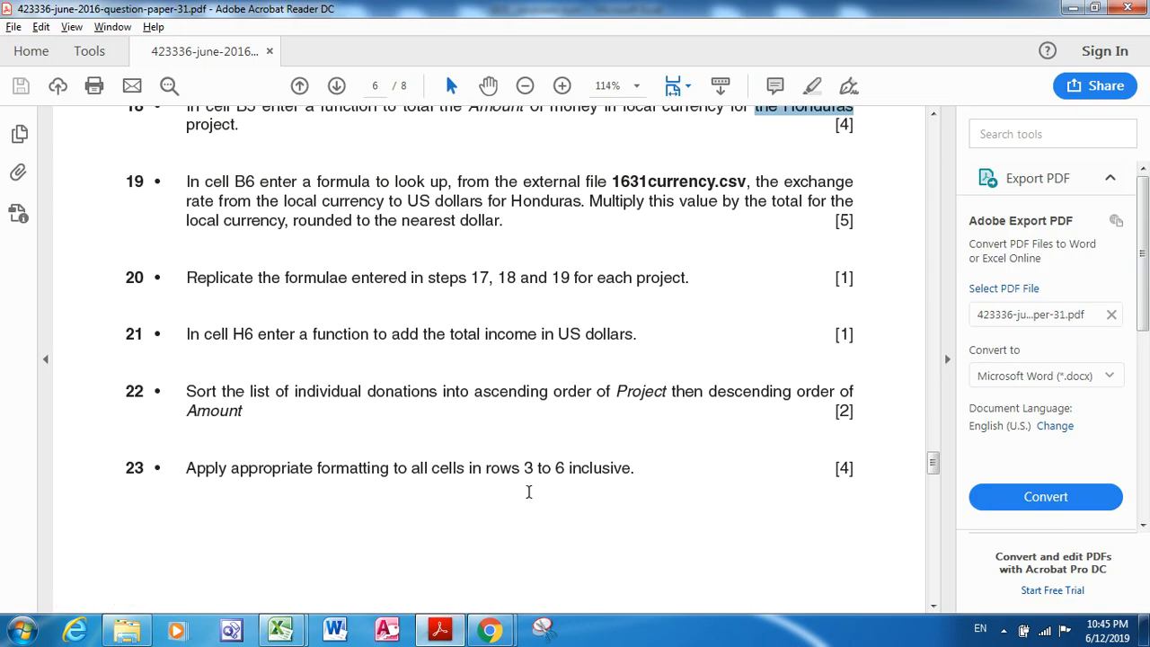
click(932, 605)
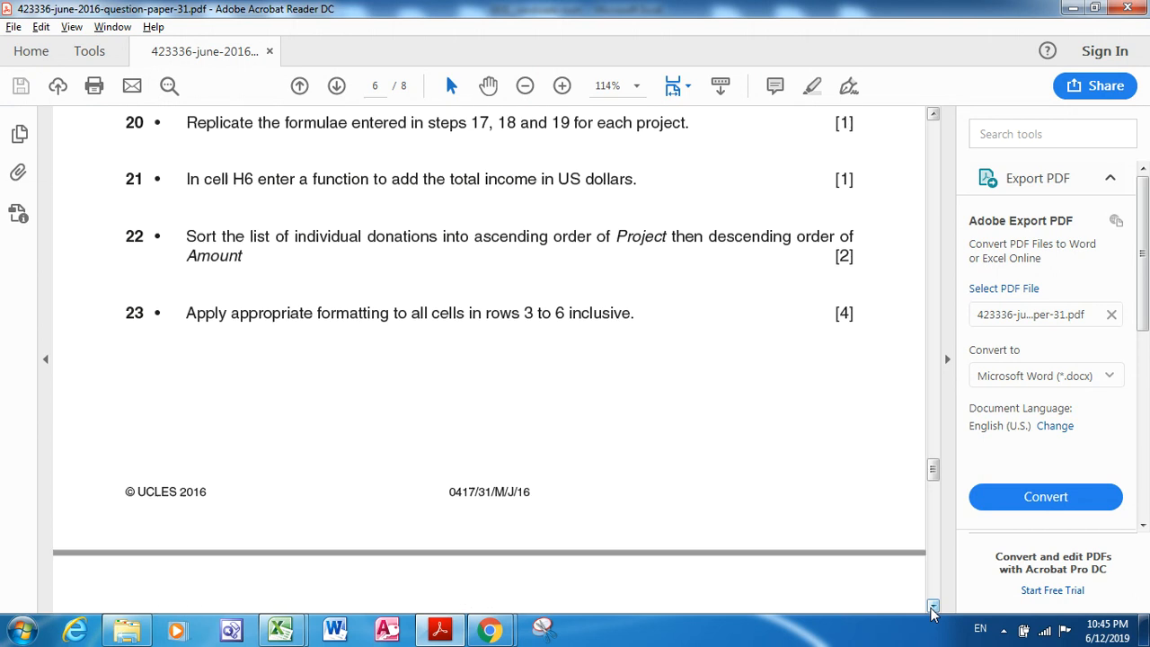
click(933, 605)
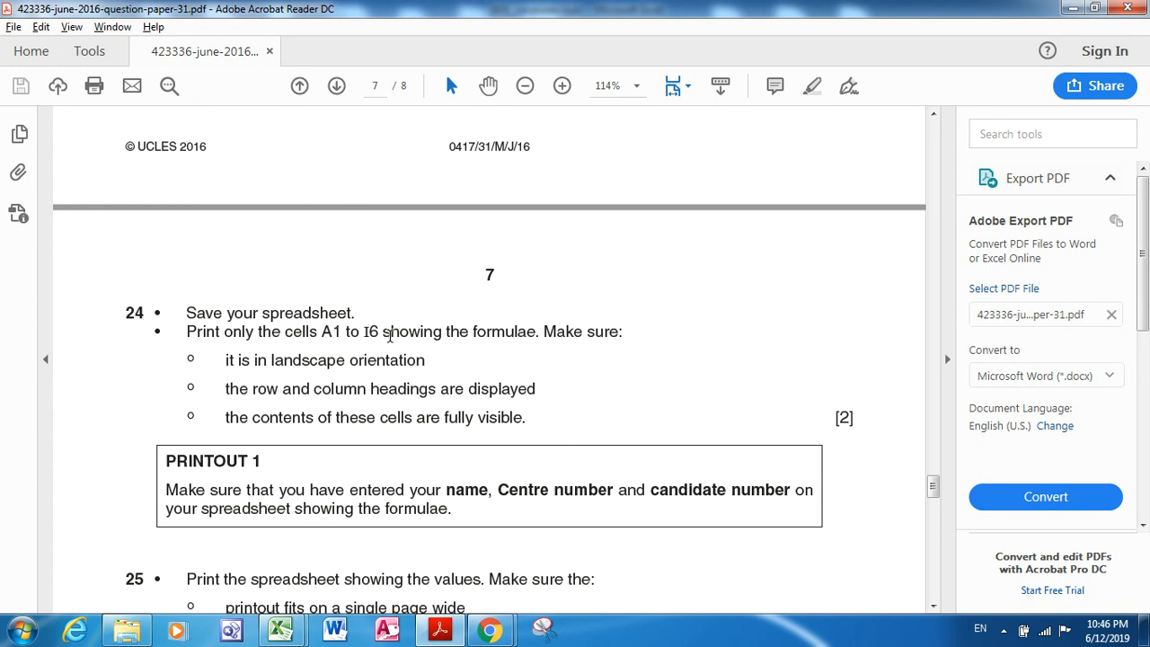
Switch to the 1631_candidate num workbook in Excel, select cells A1 to I6 and show the formulas
click(280, 629)
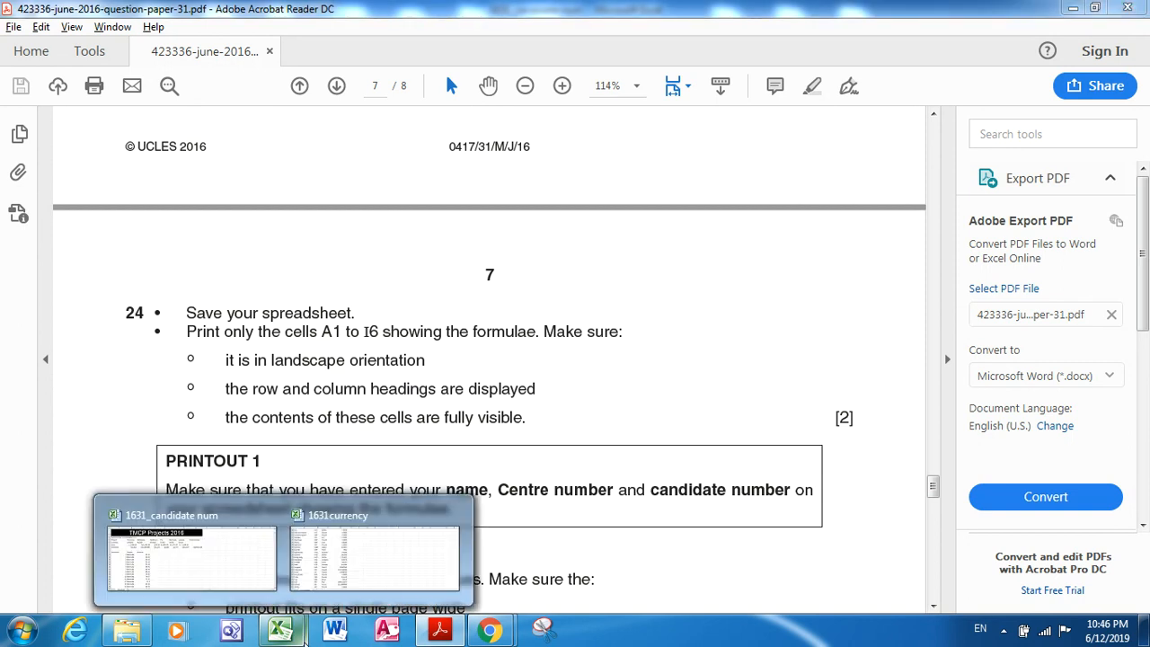
click(275, 553)
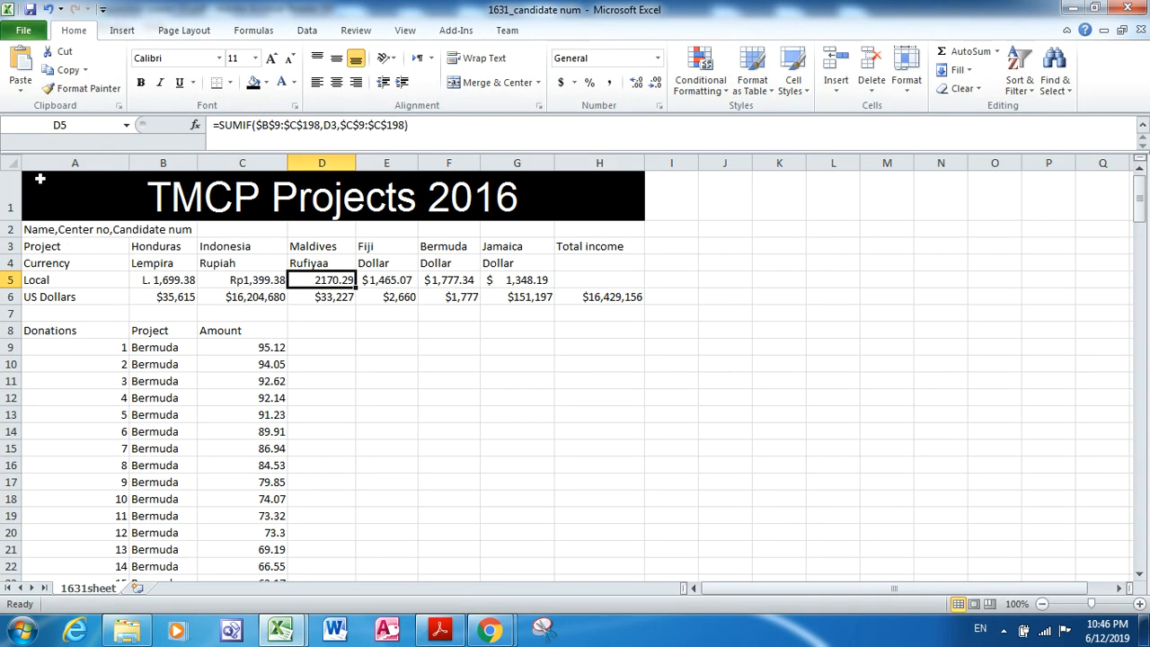
drag(50, 178, 652, 222)
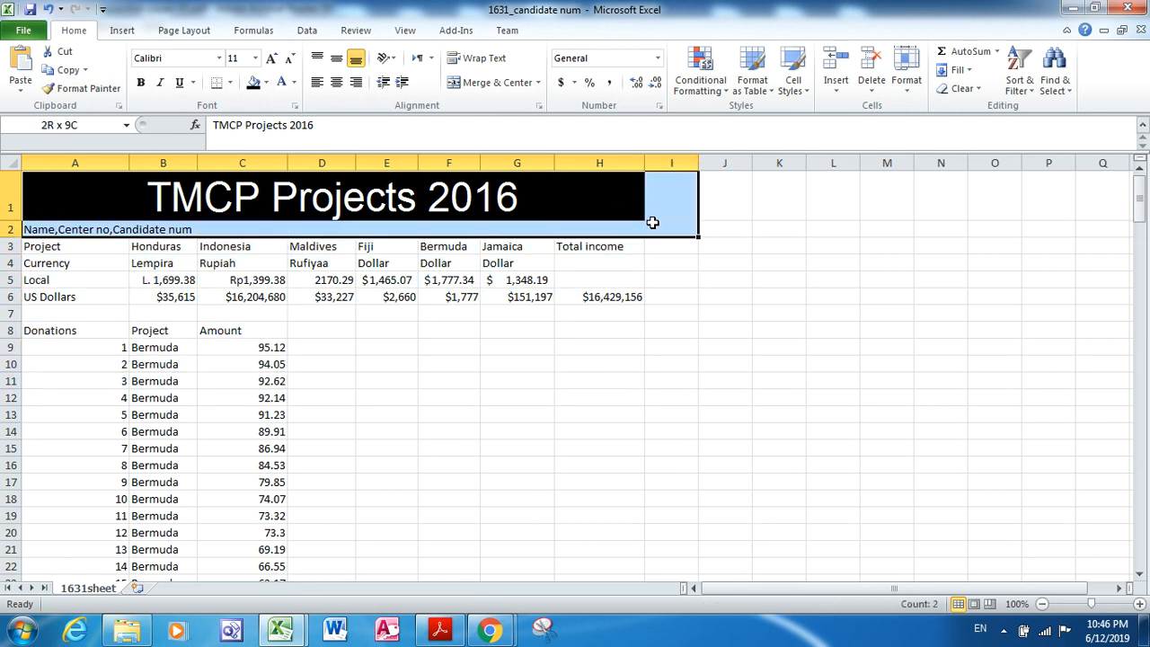
drag(652, 222, 647, 293)
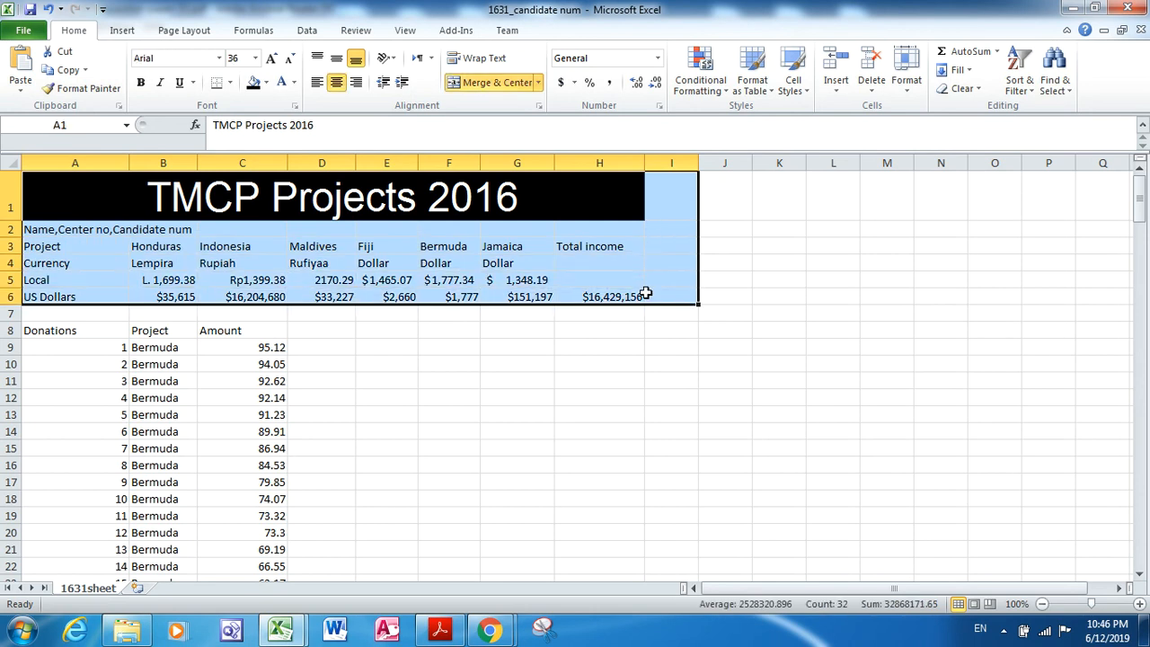
click(252, 32)
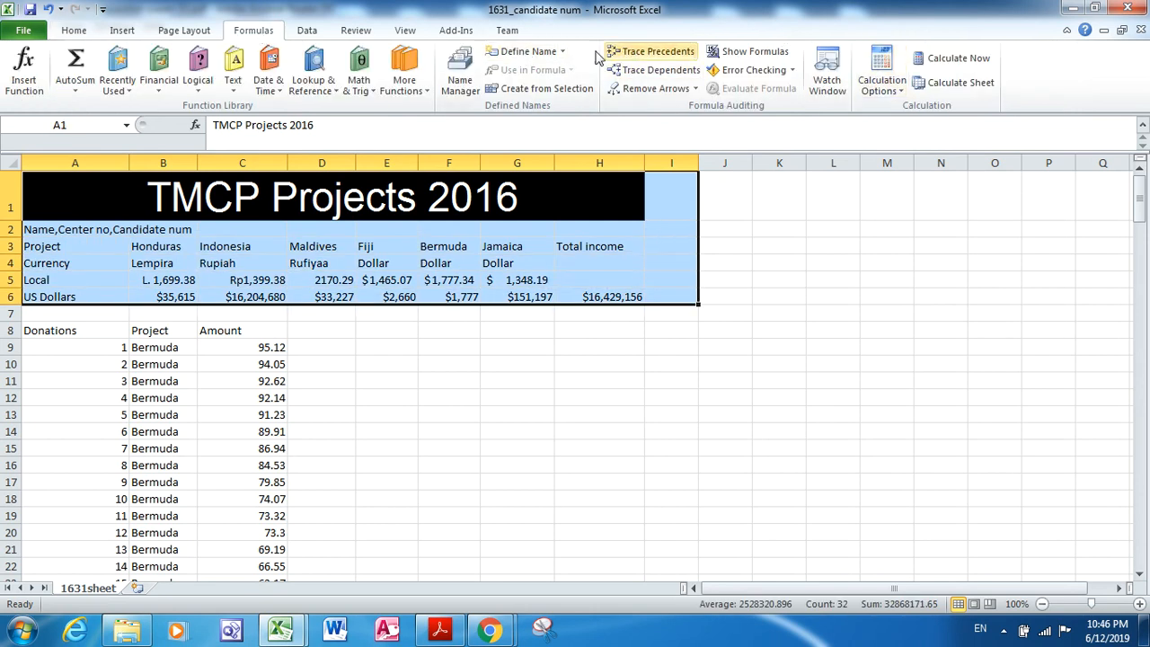
click(748, 52)
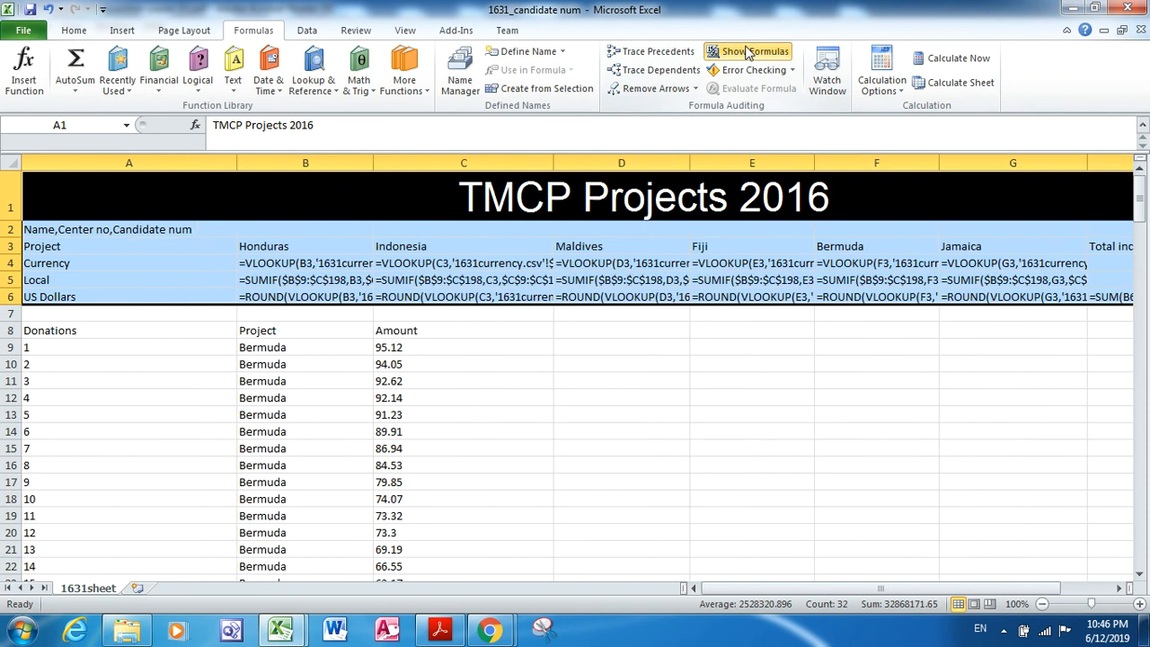
Try auto-fitting all column widths to the displayed formulas and undo the last two changes
click(10, 162)
double_click(237, 162)
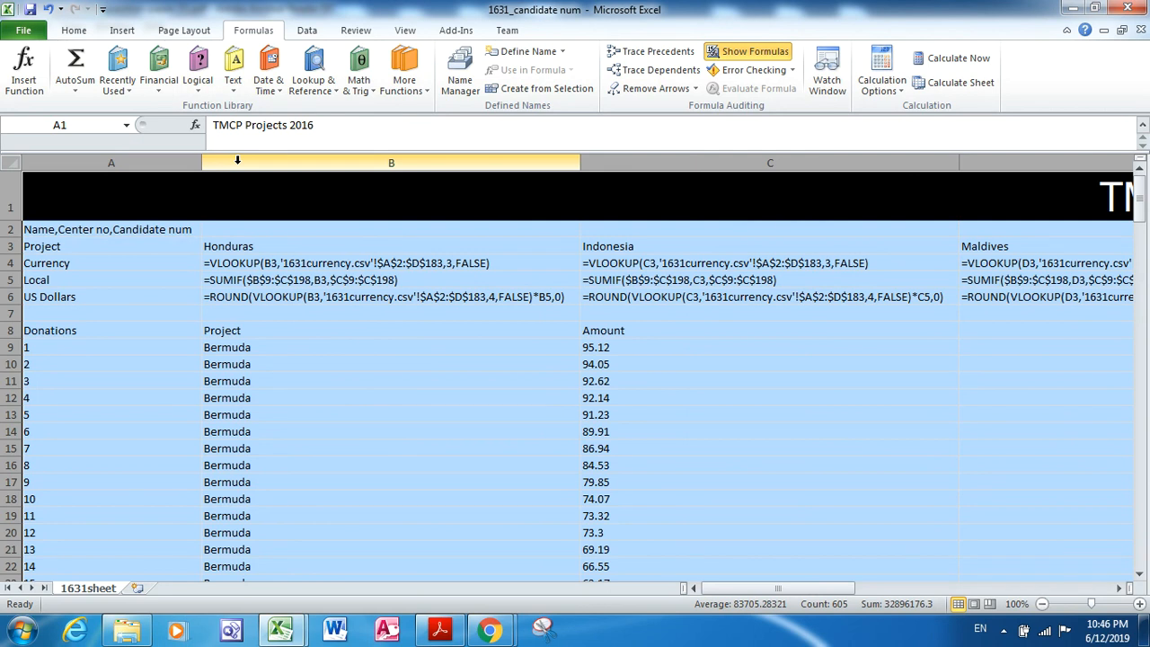
key(ctrl+z)
key(ctrl+z)
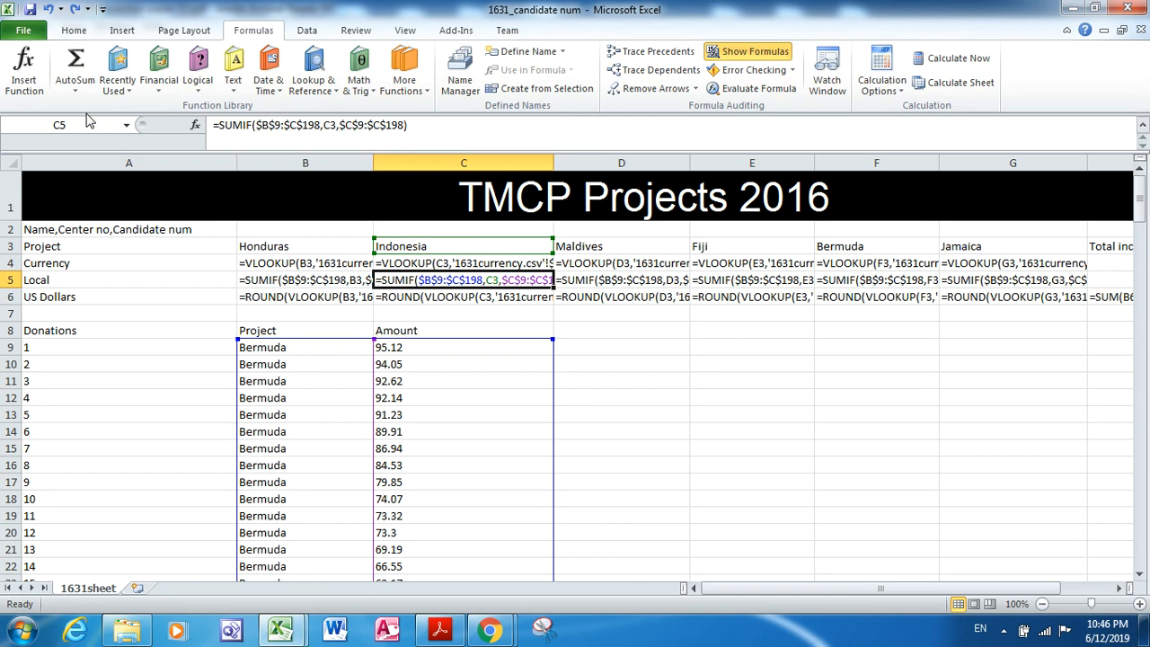
Auto-fit the widths of all columns so that the formulas are fully visible
double_click(237, 164)
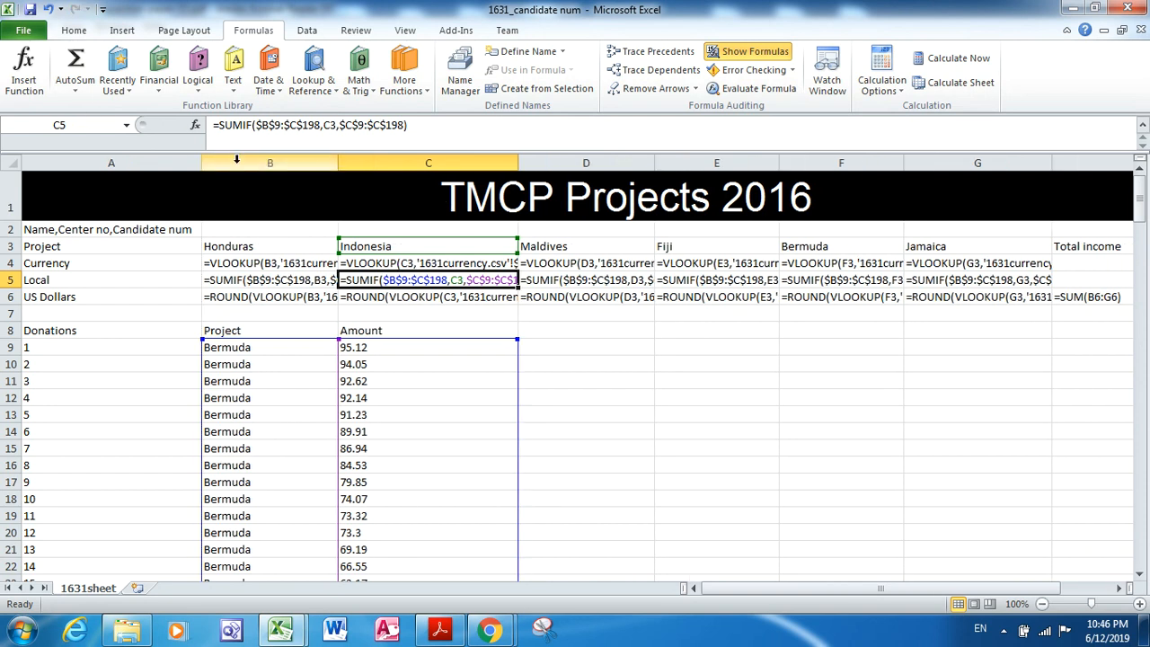
click(11, 162)
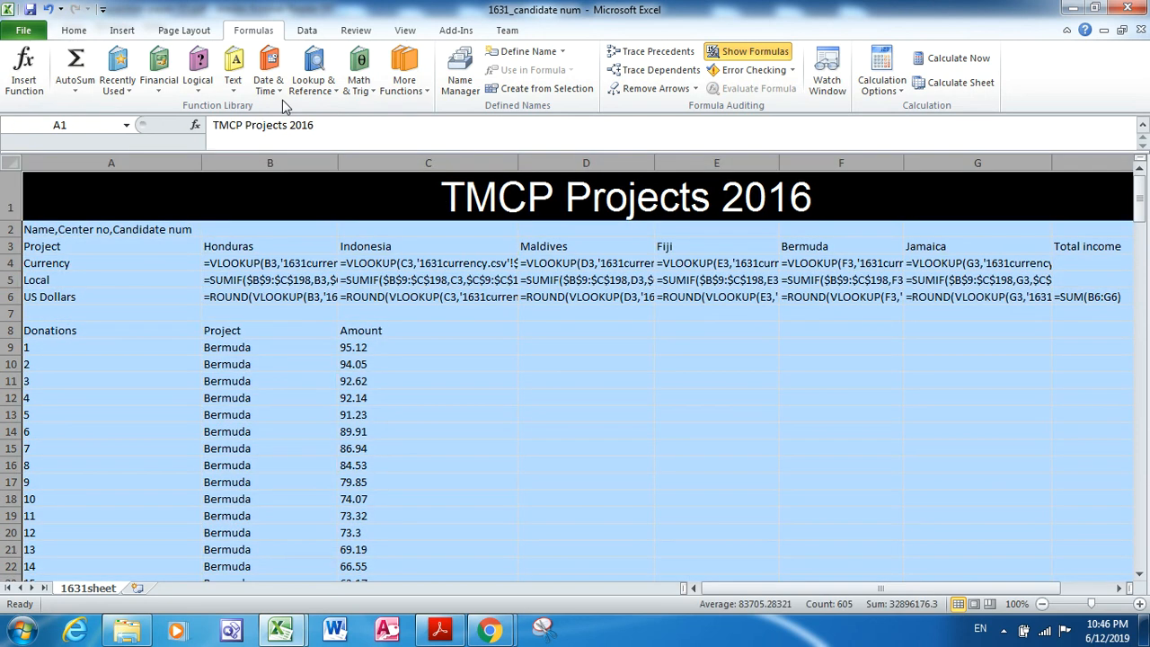
double_click(205, 162)
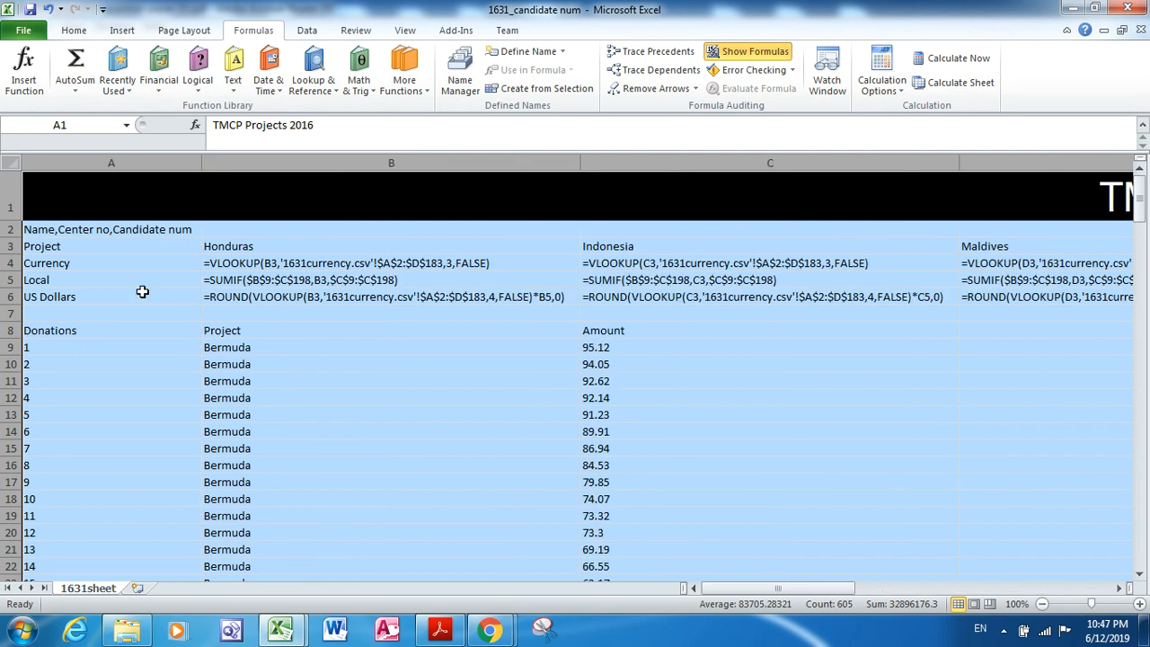
Select cells A1 to I6 and turn on printing of the row and column headings
click(46, 200)
drag(229, 258, 934, 294)
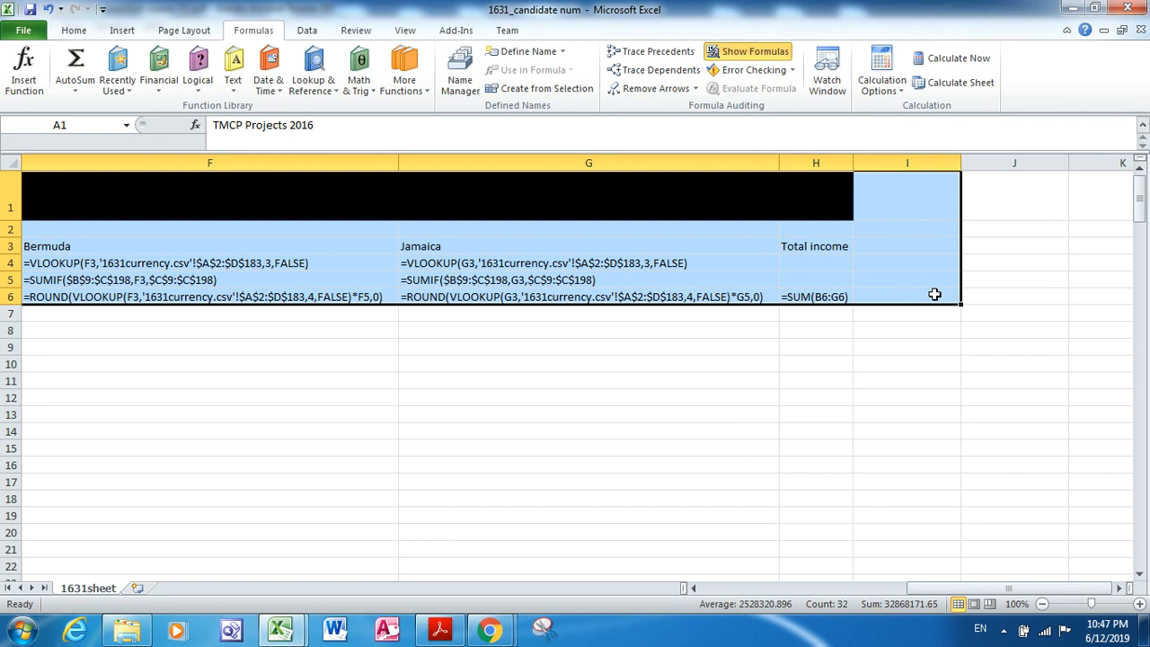
click(205, 34)
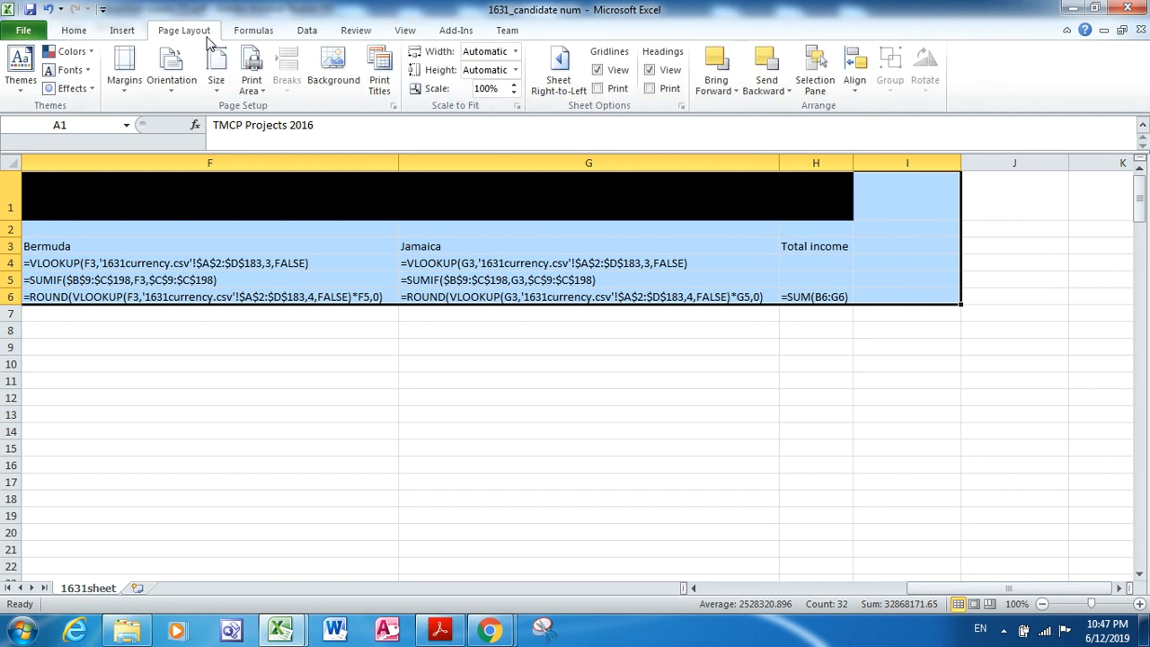
click(649, 89)
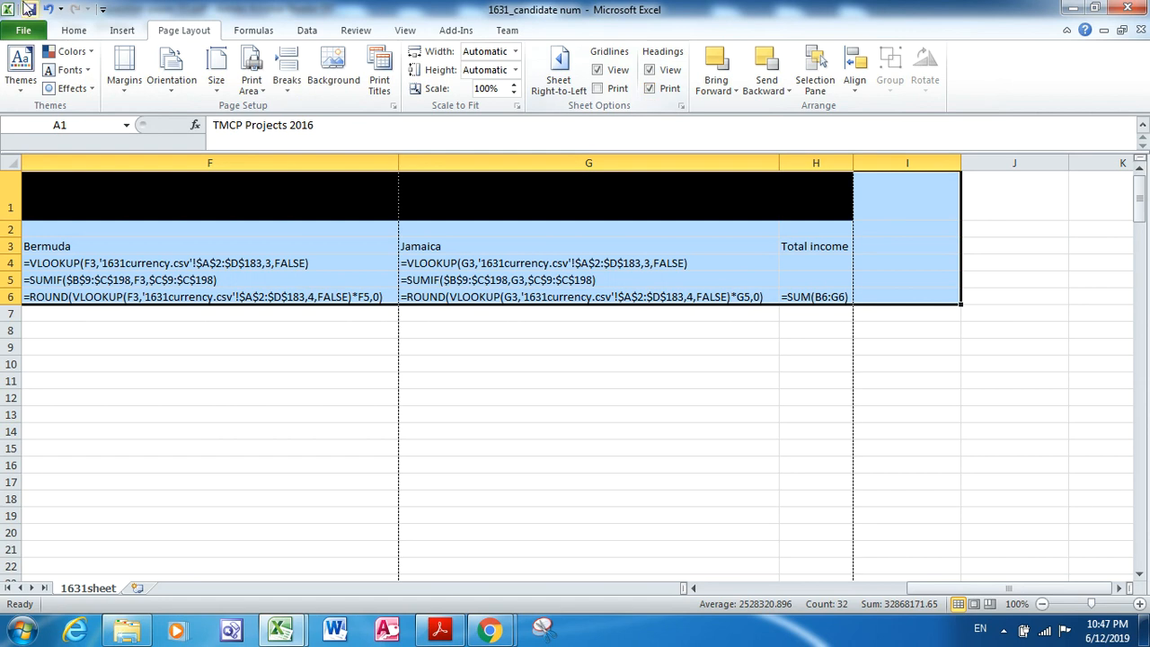
Recheck task 24 in the question paper and set the 1631_candidate num printout to Fit Sheet on One Page in Landscape Orientation
click(442, 631)
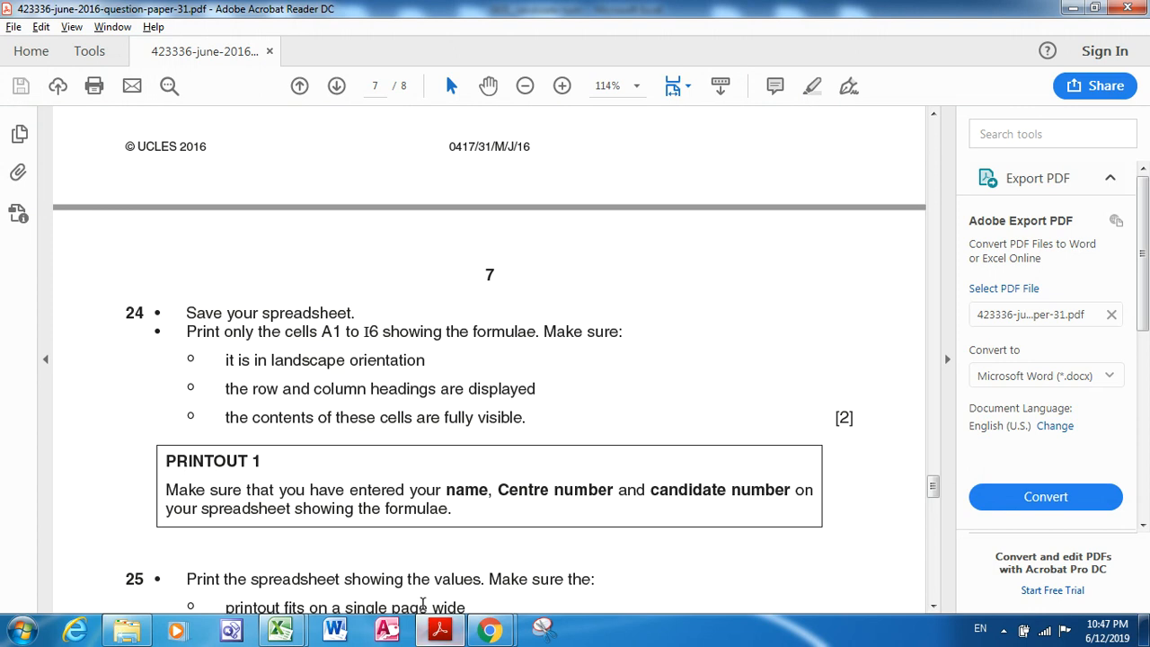
mouse_move(500, 634)
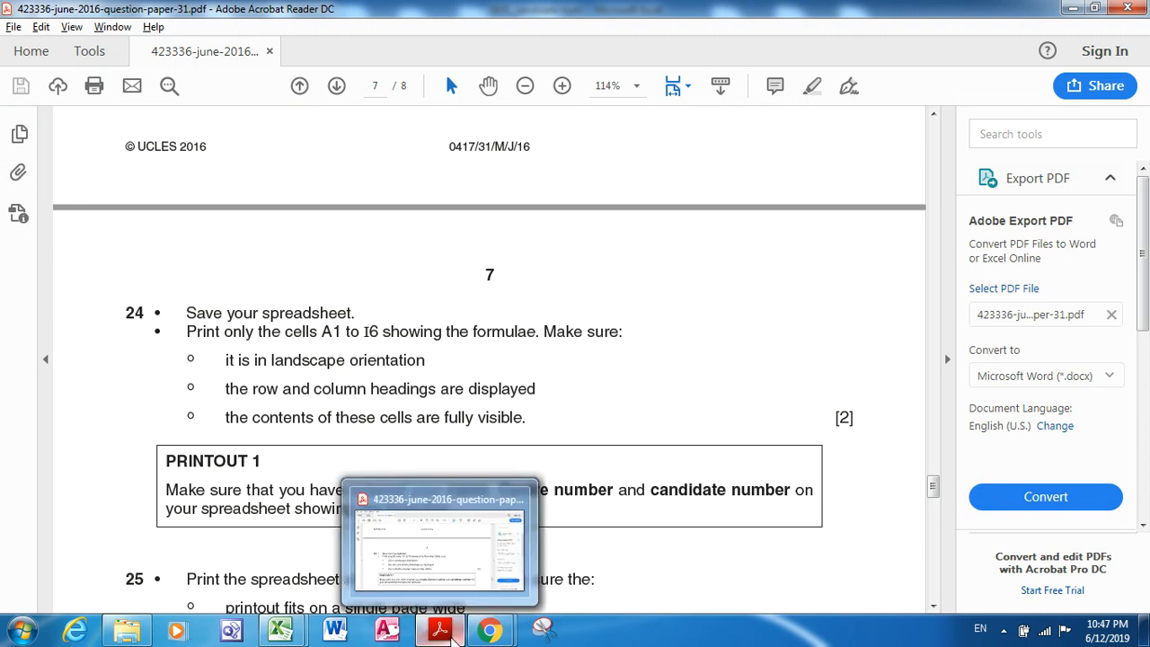
mouse_move(282, 631)
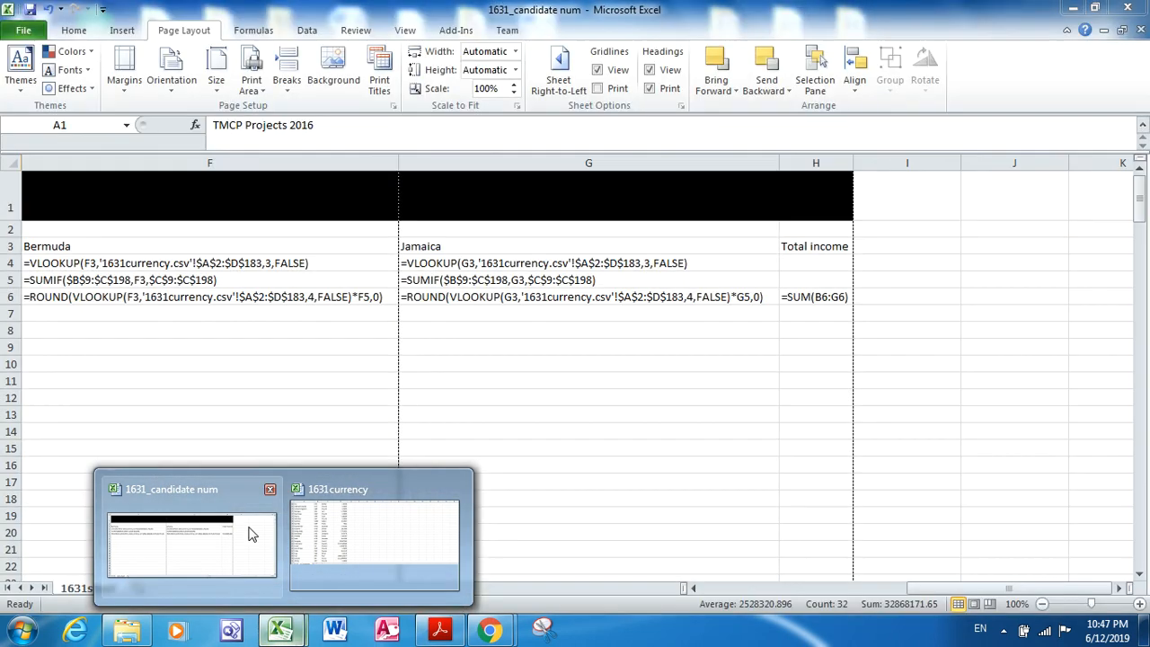
click(251, 533)
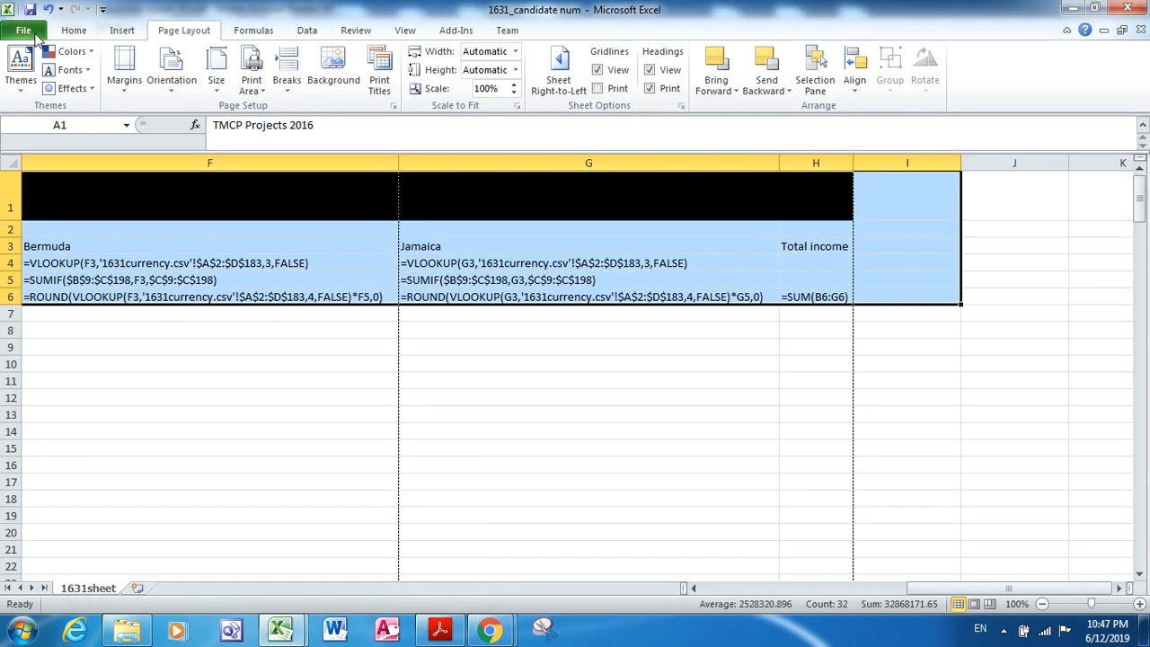
click(35, 36)
click(56, 257)
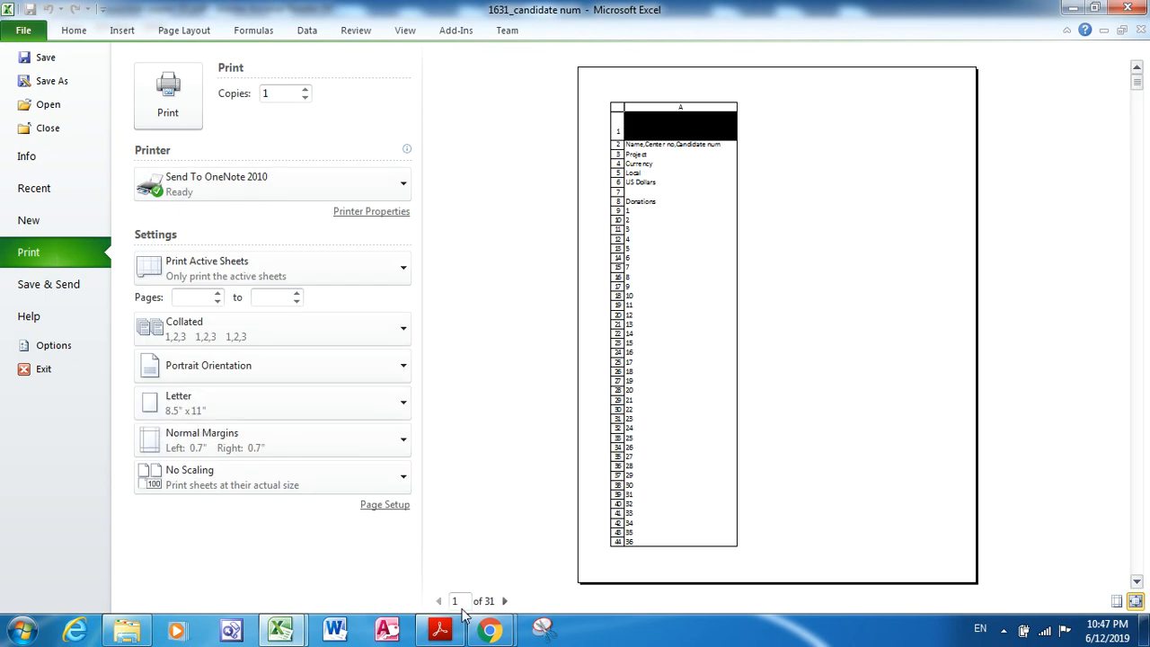
click(357, 479)
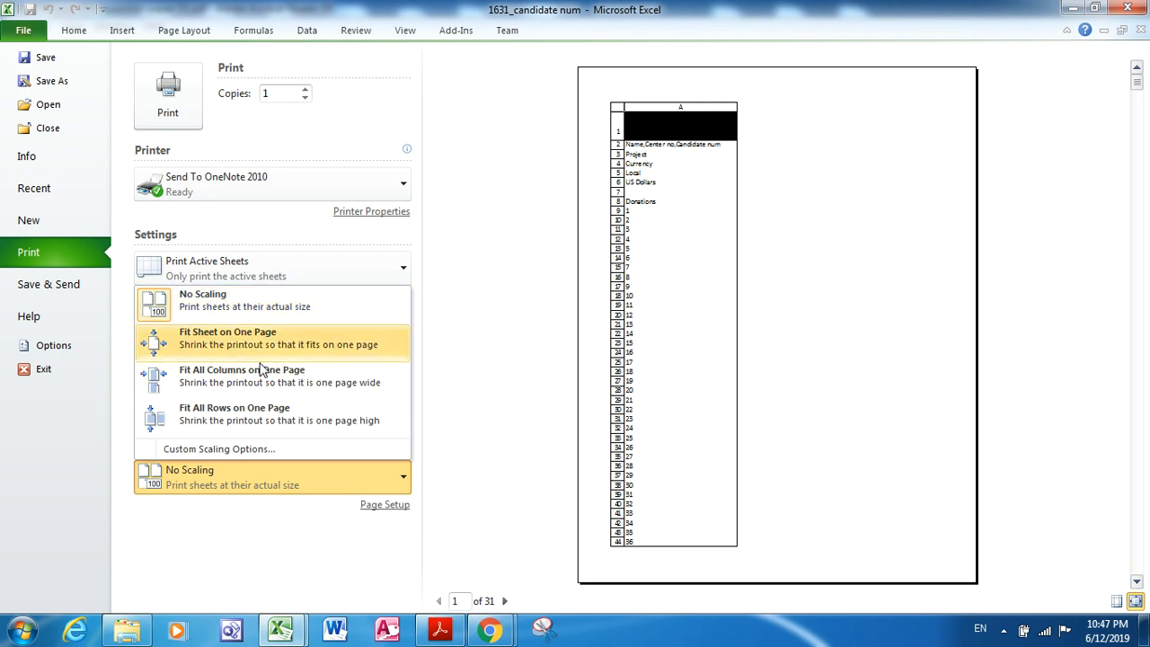
click(284, 348)
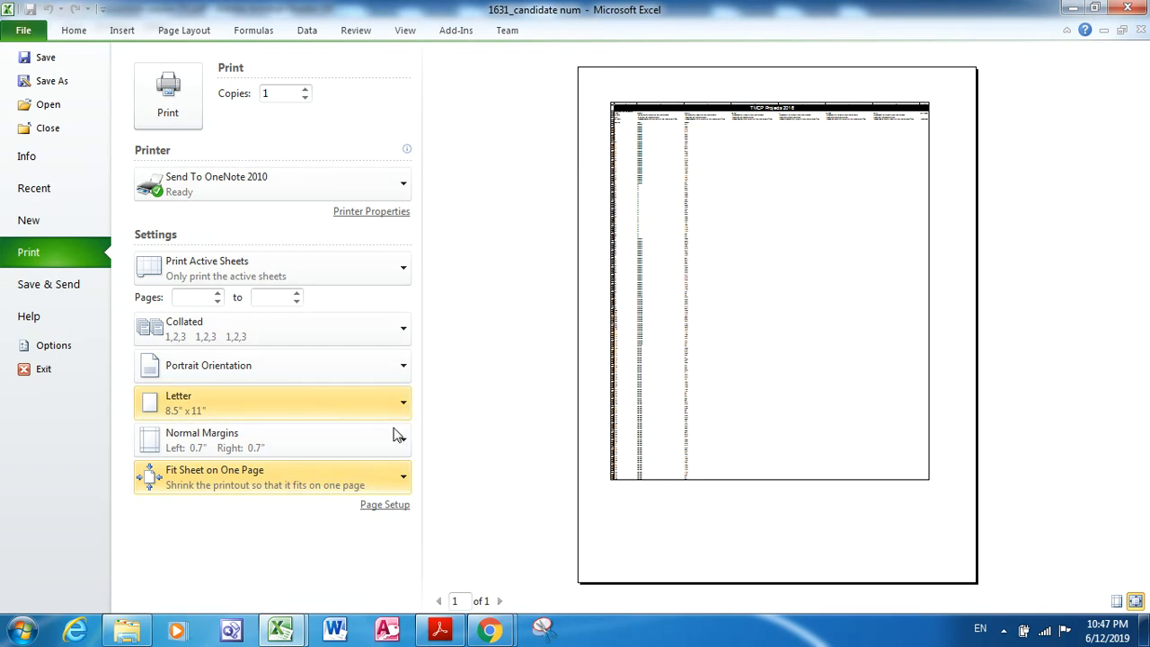
click(345, 366)
click(306, 441)
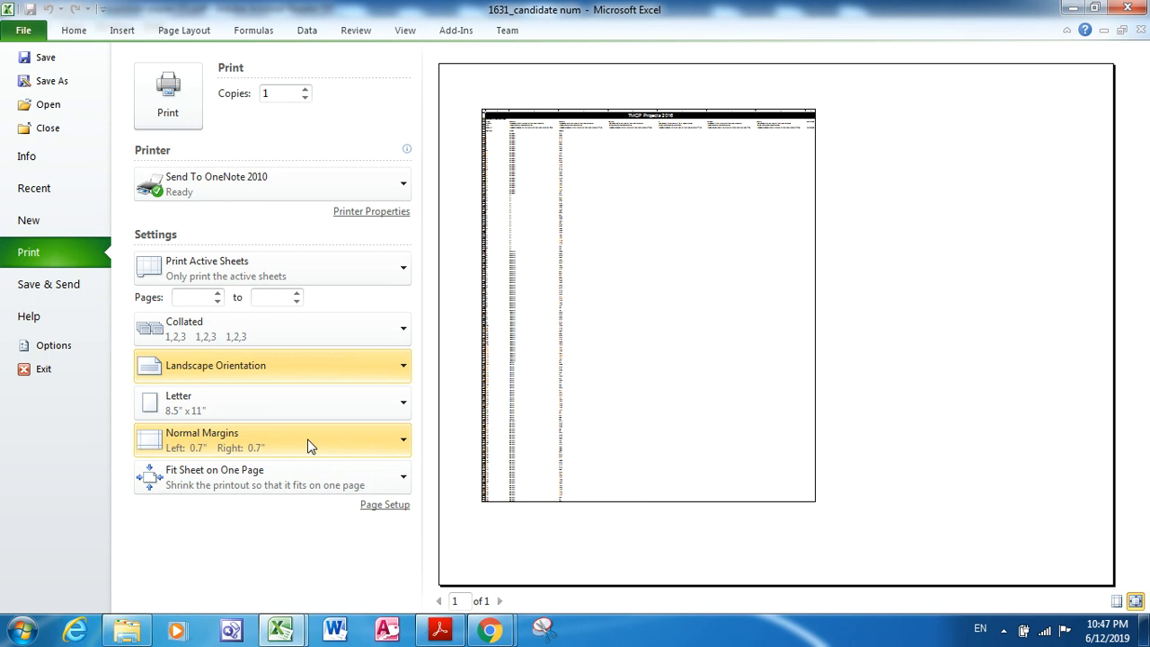
Set the 1631_candidate num printout to No Scaling and return to the worksheet
click(337, 472)
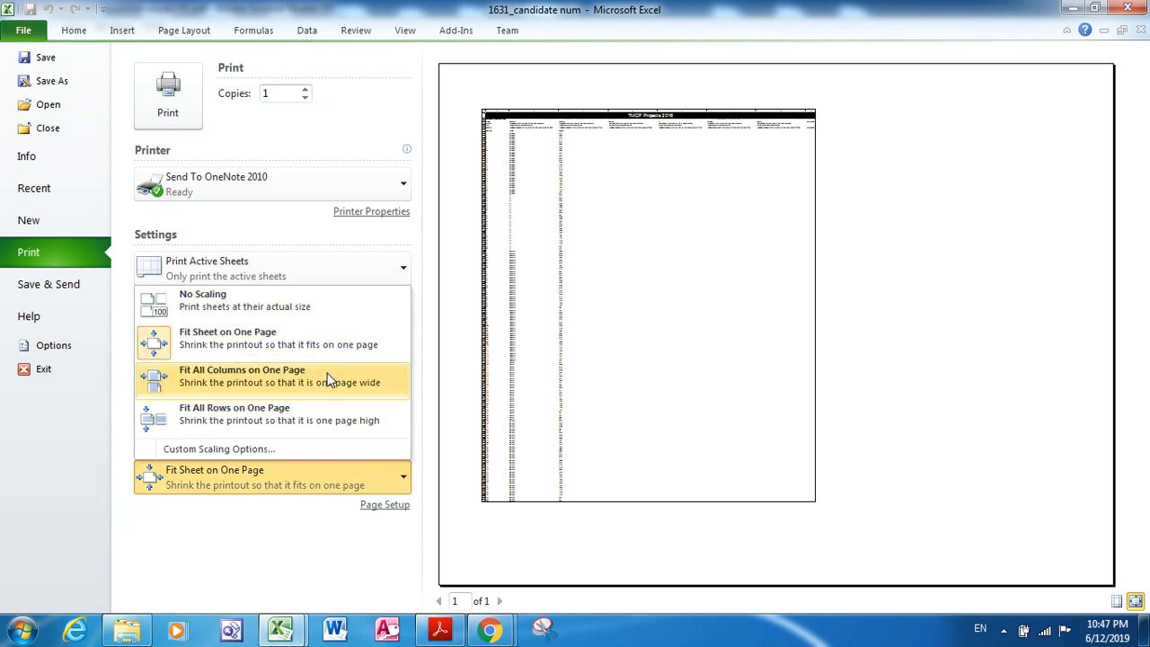
click(346, 307)
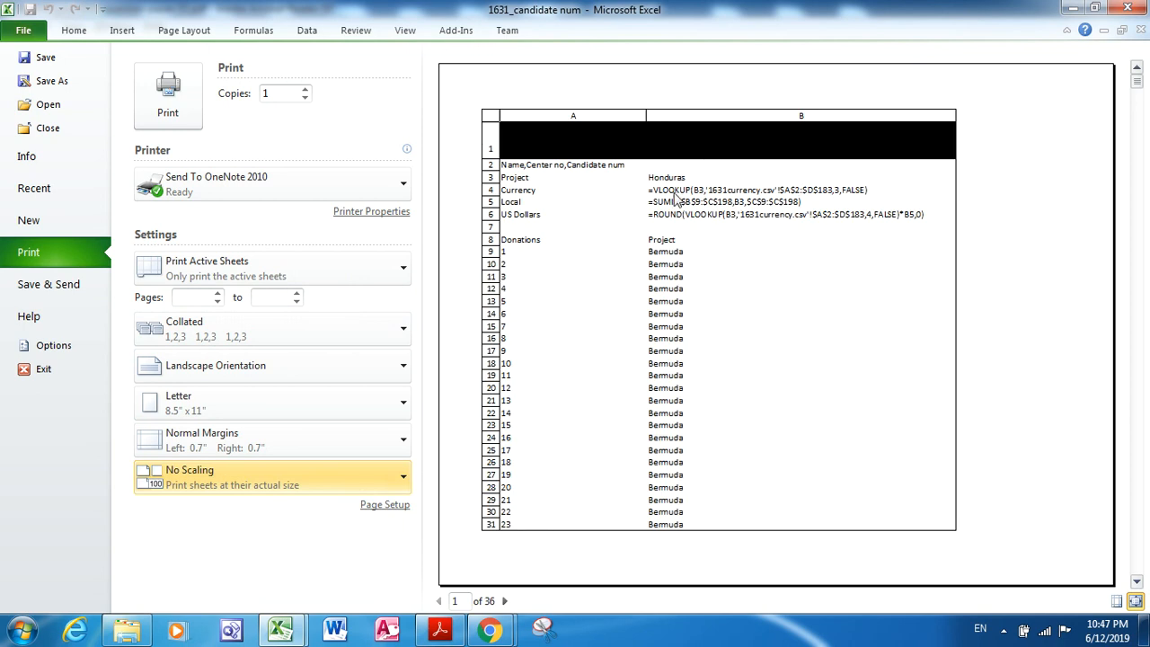
click(73, 34)
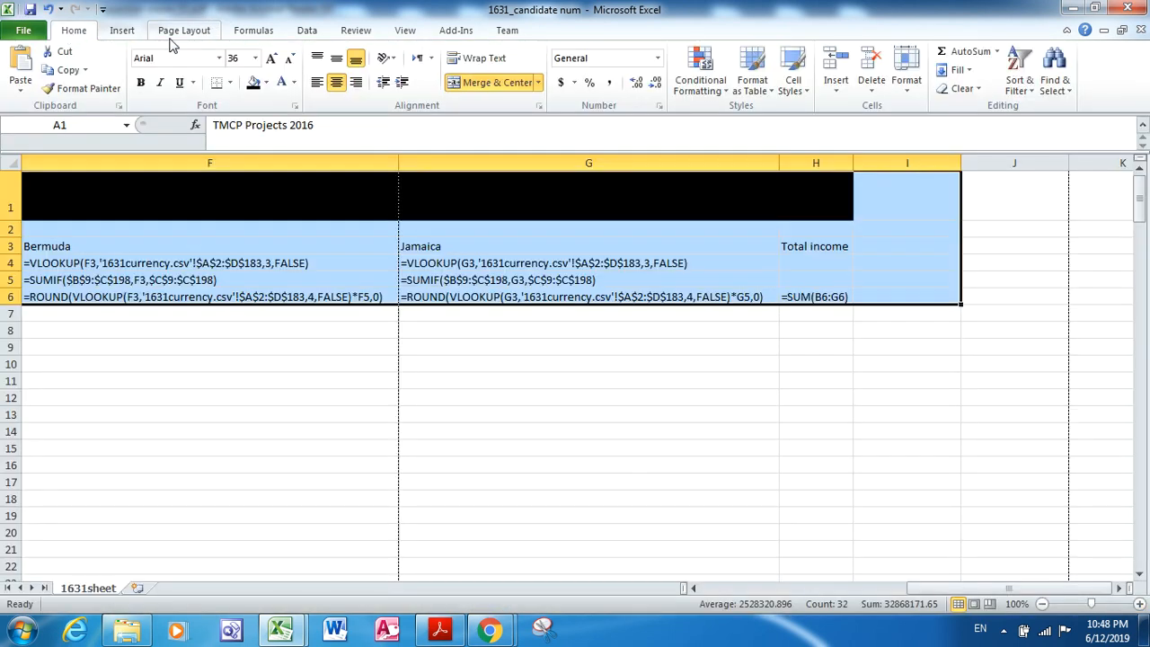
Set the printout to Print Selection for cells A1 to I6, preview its pages and return to the worksheet
click(24, 31)
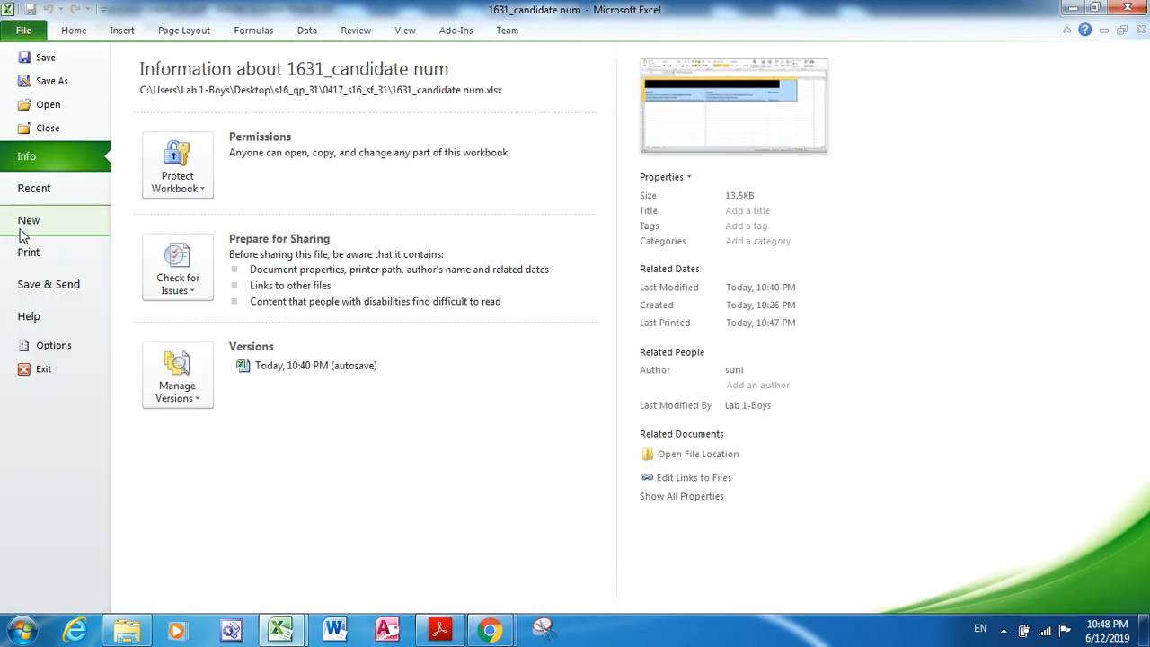
click(27, 254)
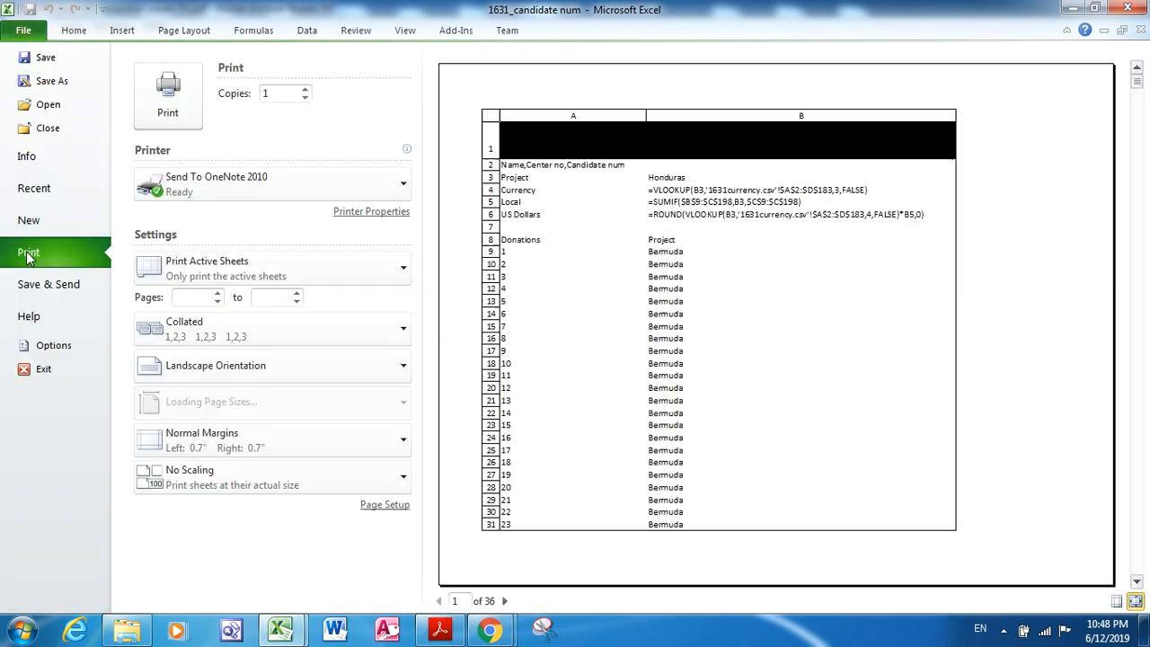
click(384, 265)
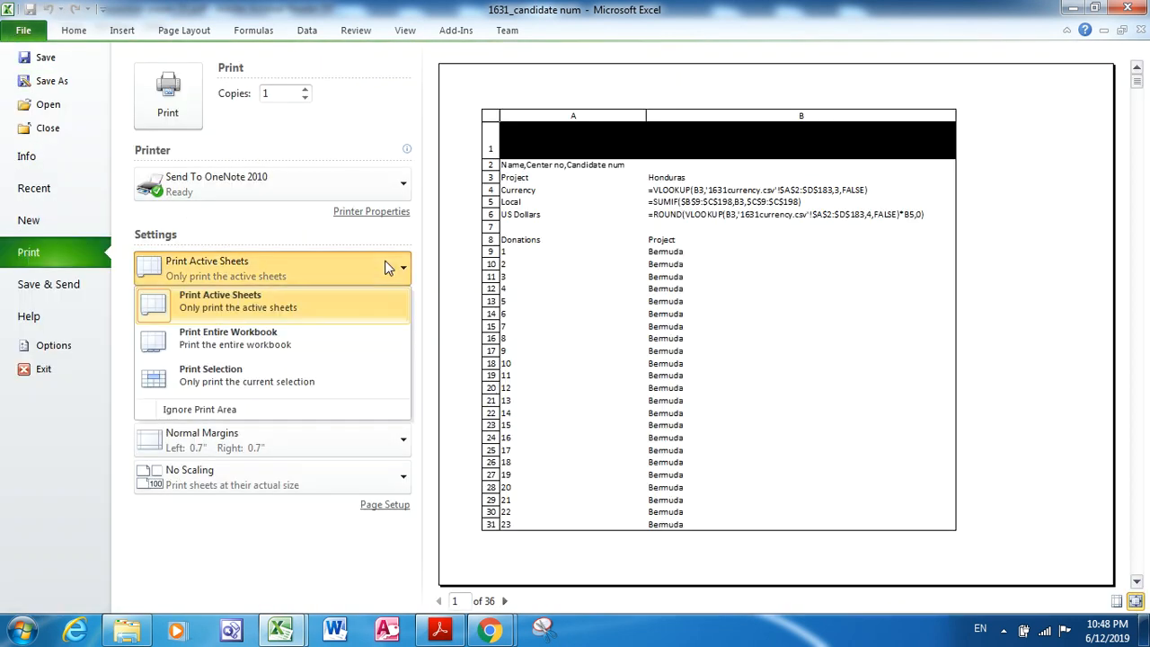
click(329, 378)
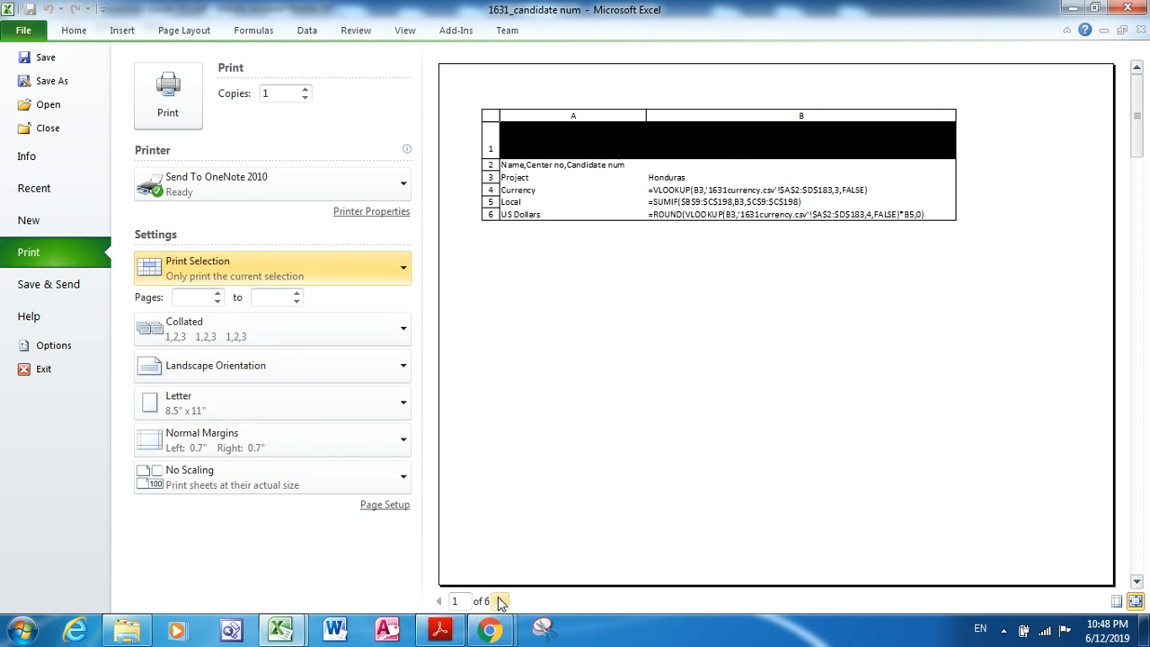
click(500, 600)
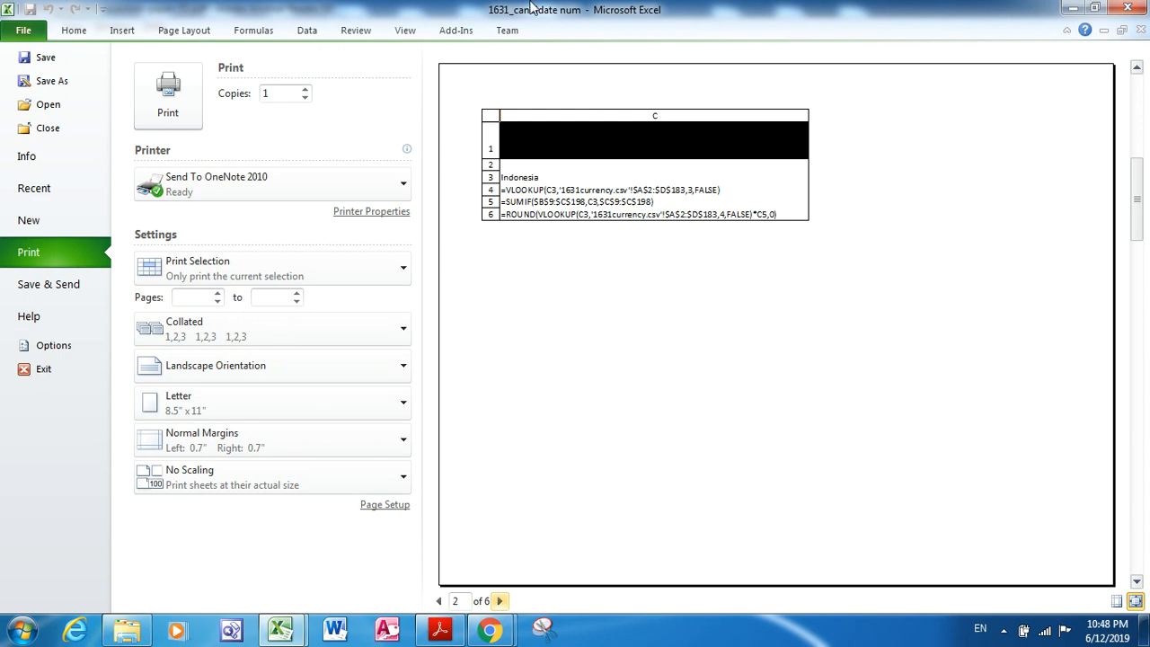
double_click(501, 600)
click(401, 482)
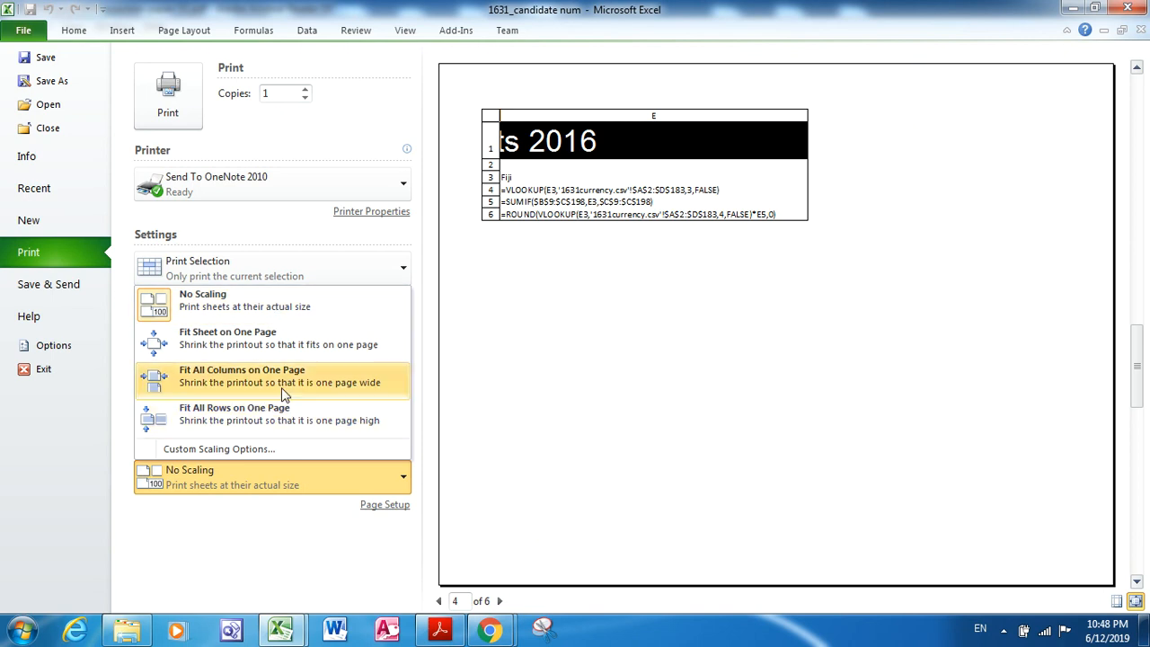
click(74, 34)
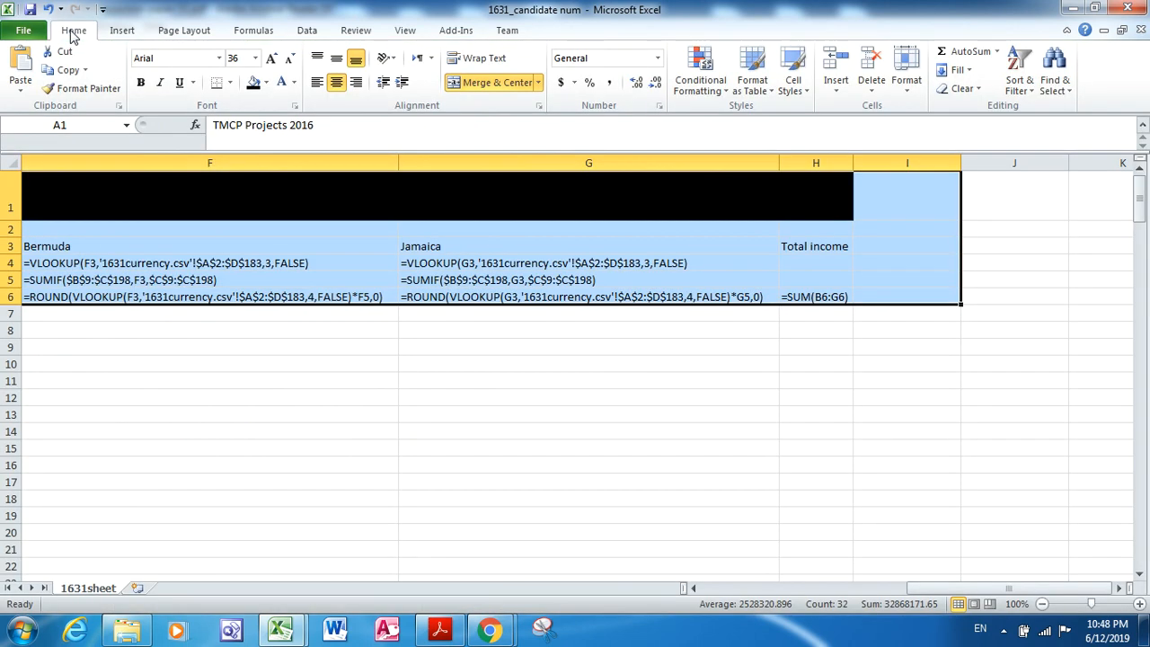
Read tasks 24 and 25 in the question paper and set the workbook printout to Print Active Sheets
click(436, 633)
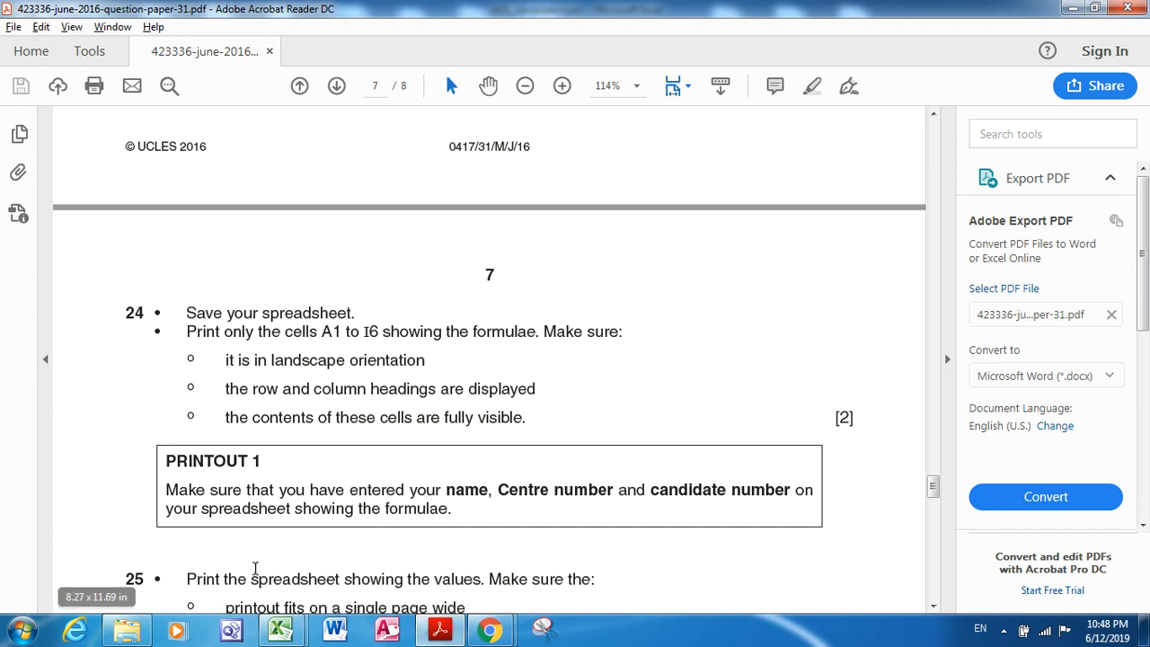
scroll(938, 609, down, 4)
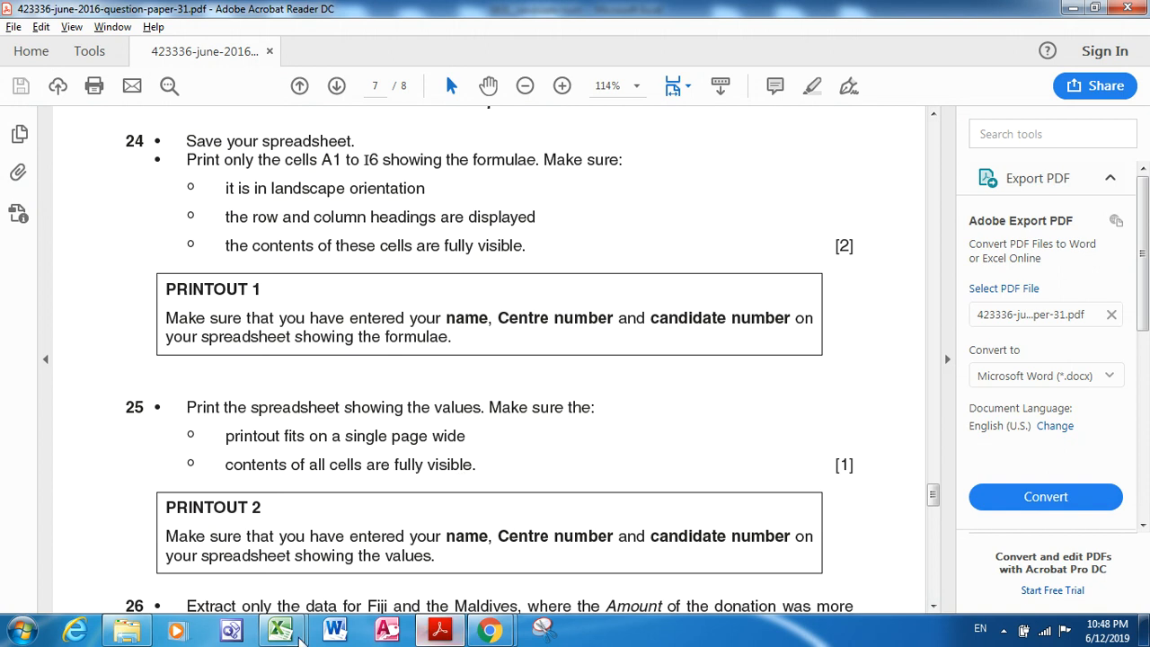
mouse_move(281, 628)
click(241, 548)
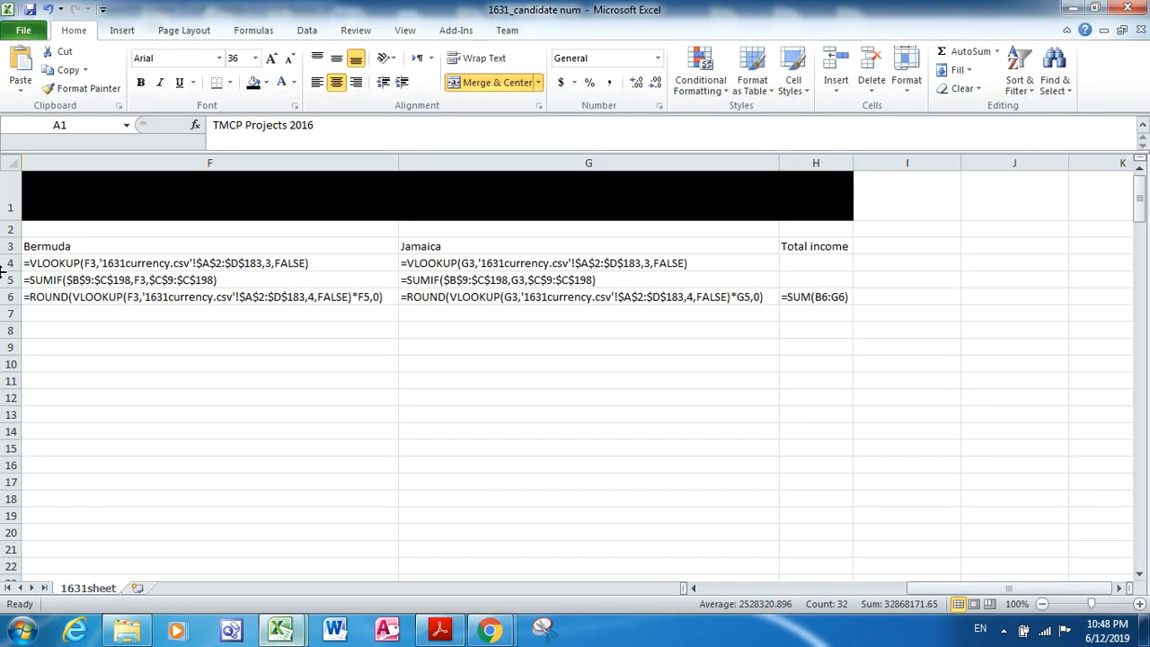
click(26, 30)
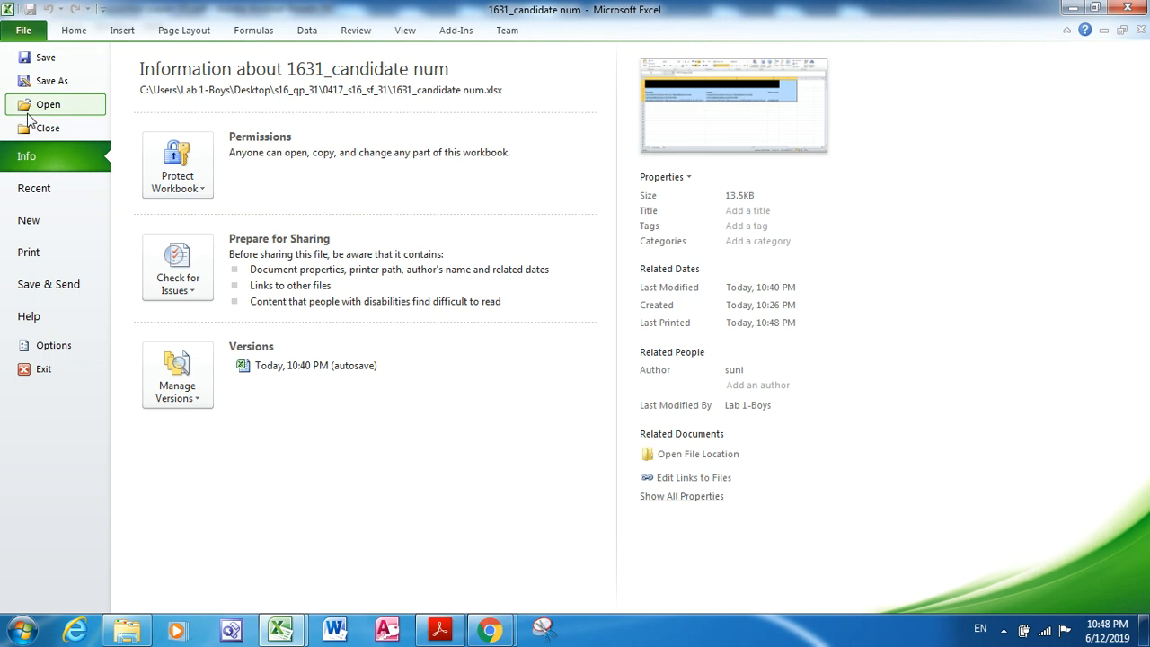
click(42, 255)
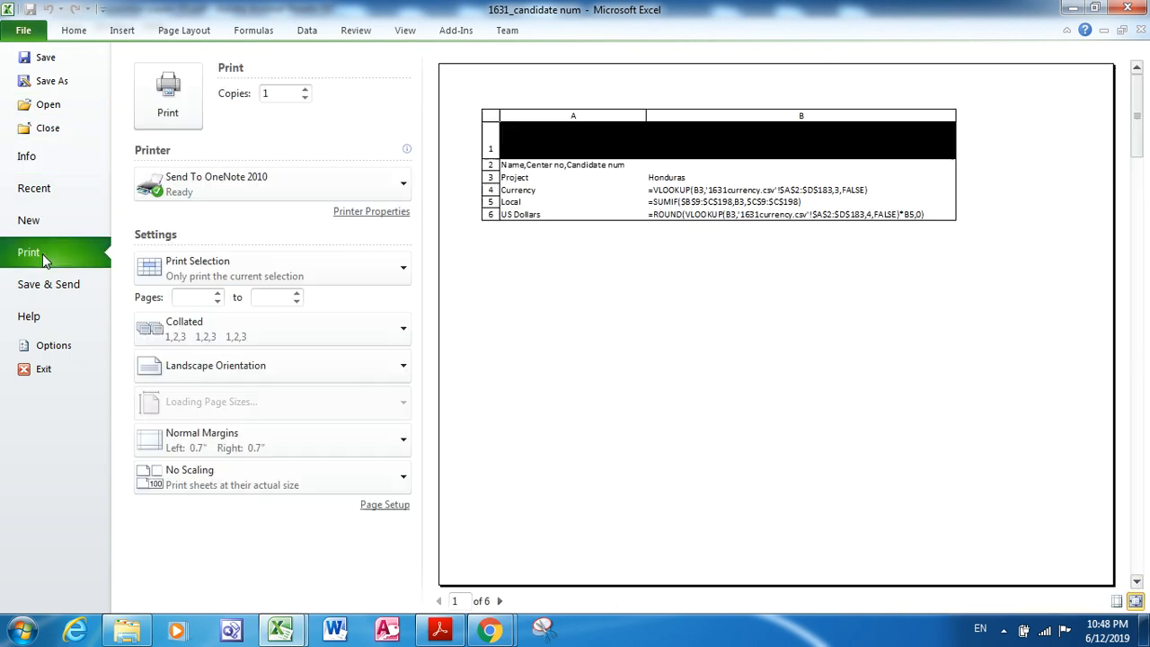
click(240, 263)
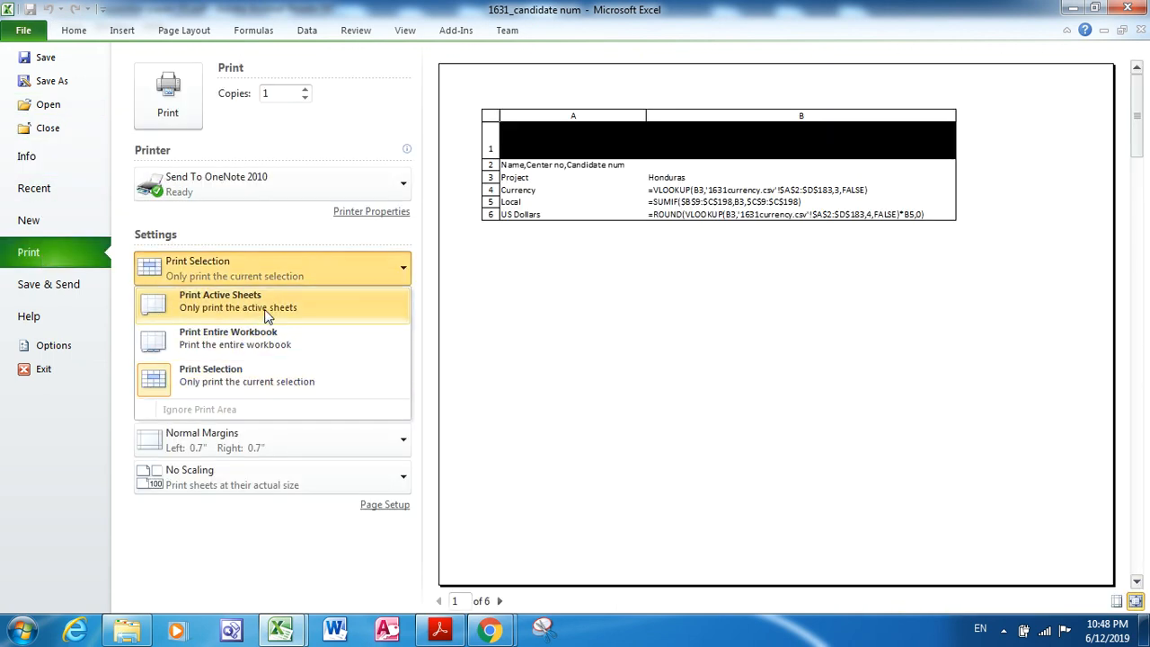
click(266, 307)
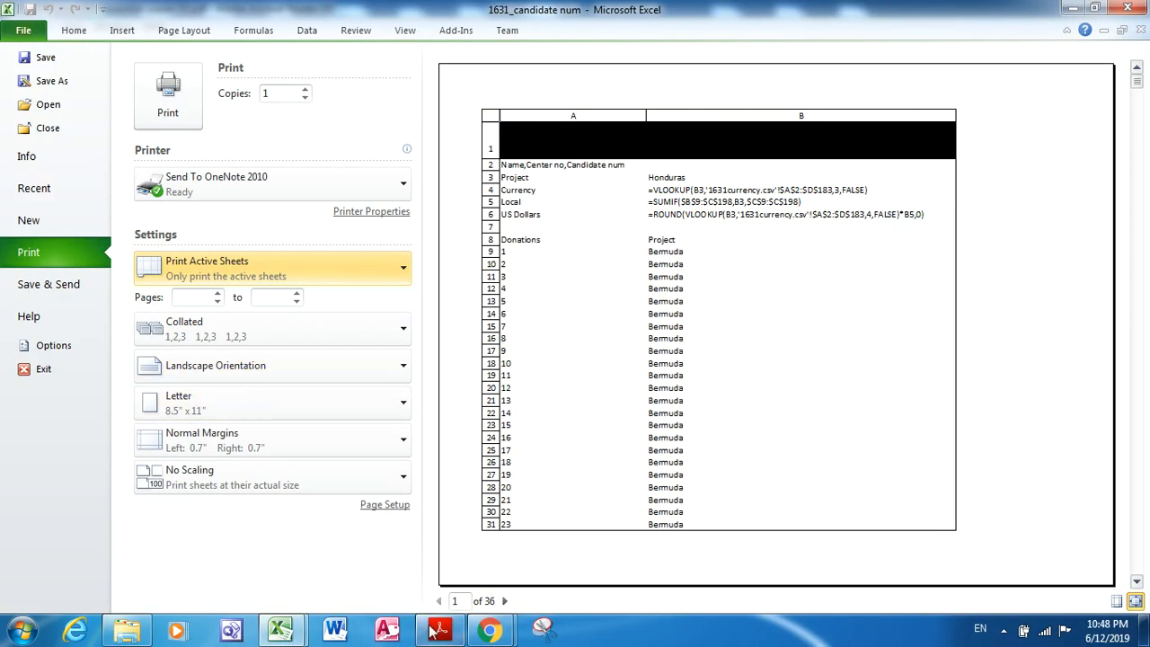
Recheck task 25 in the question paper and set the printout to A4 paper with Fit Sheet on One Page
click(387, 631)
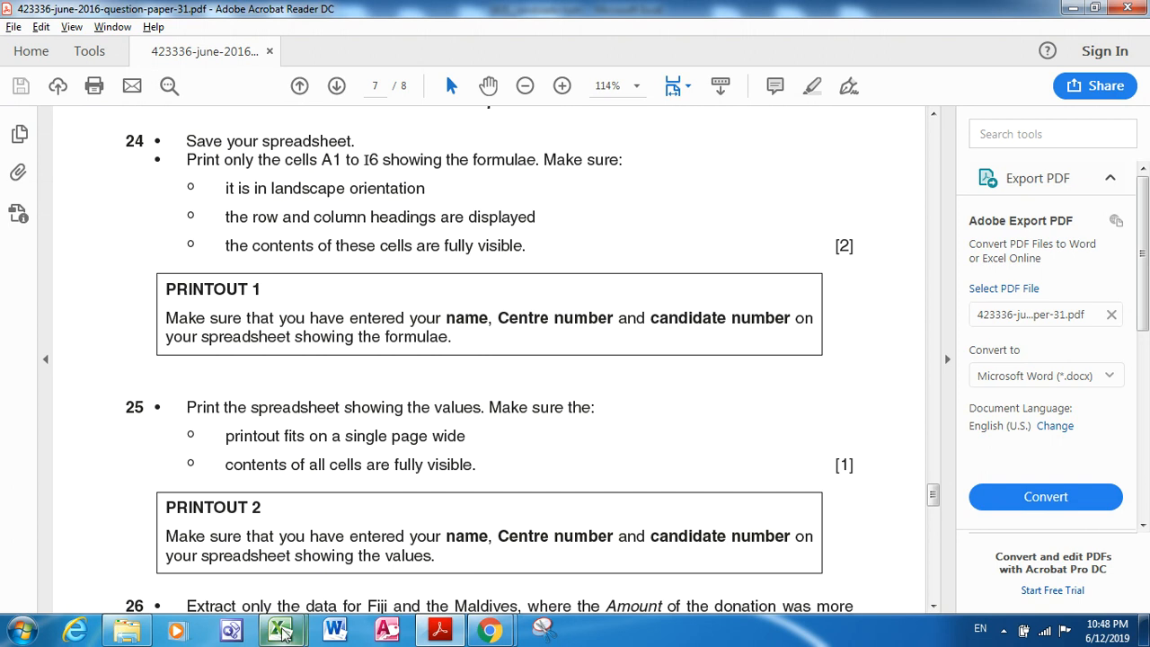
mouse_move(281, 633)
click(220, 593)
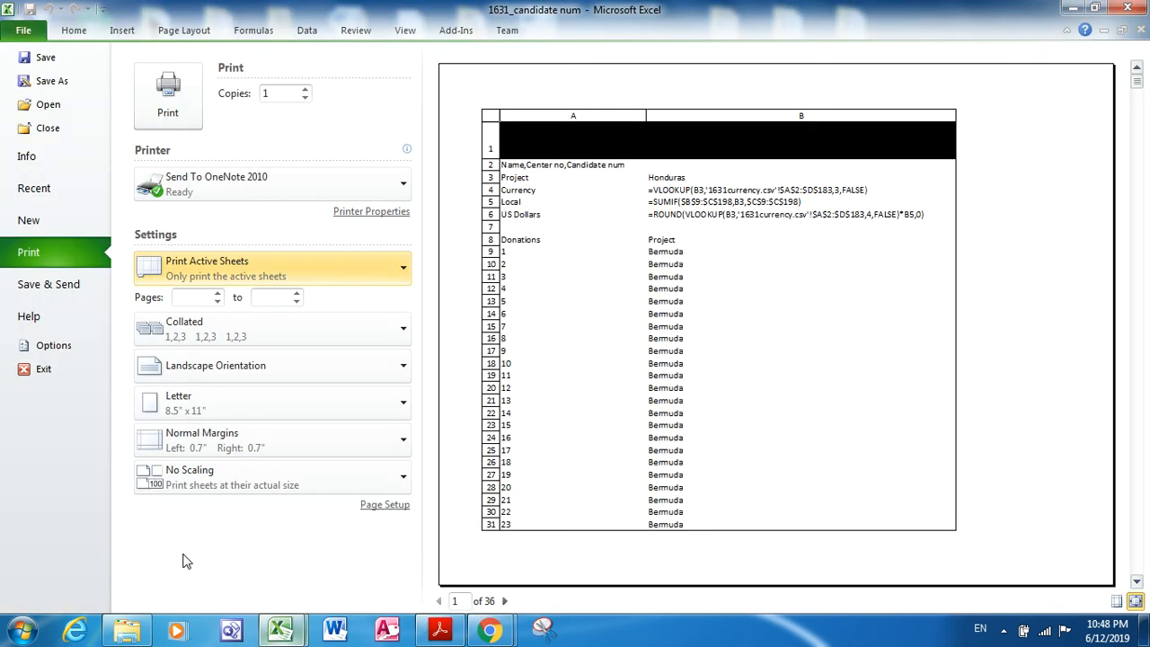
click(348, 402)
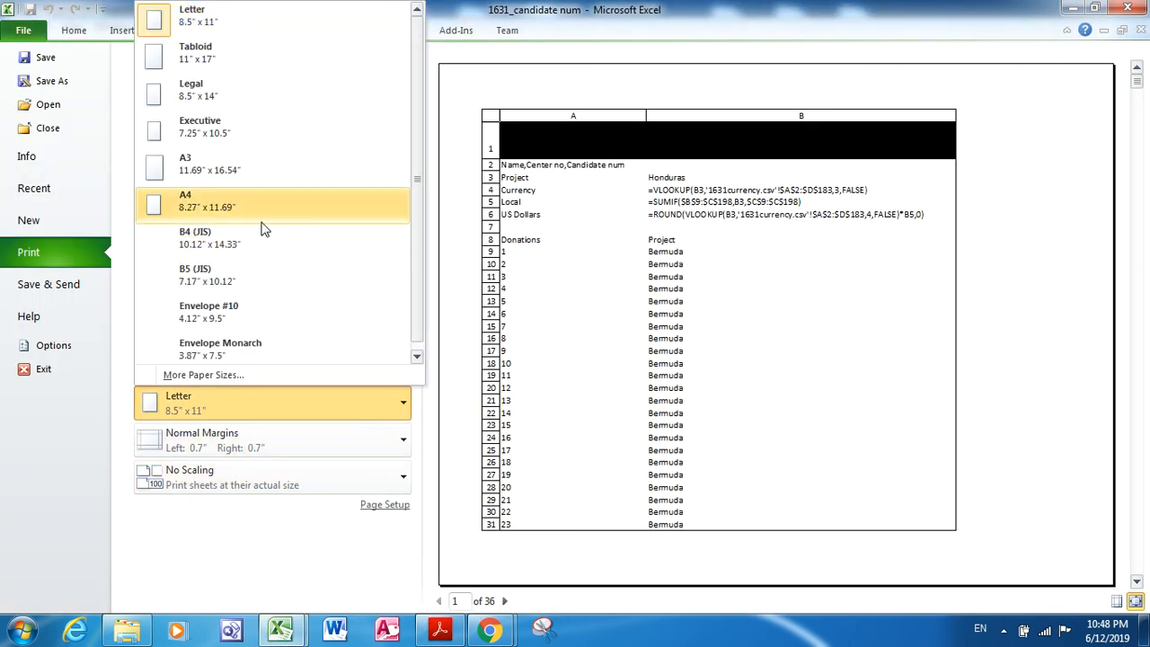
click(284, 219)
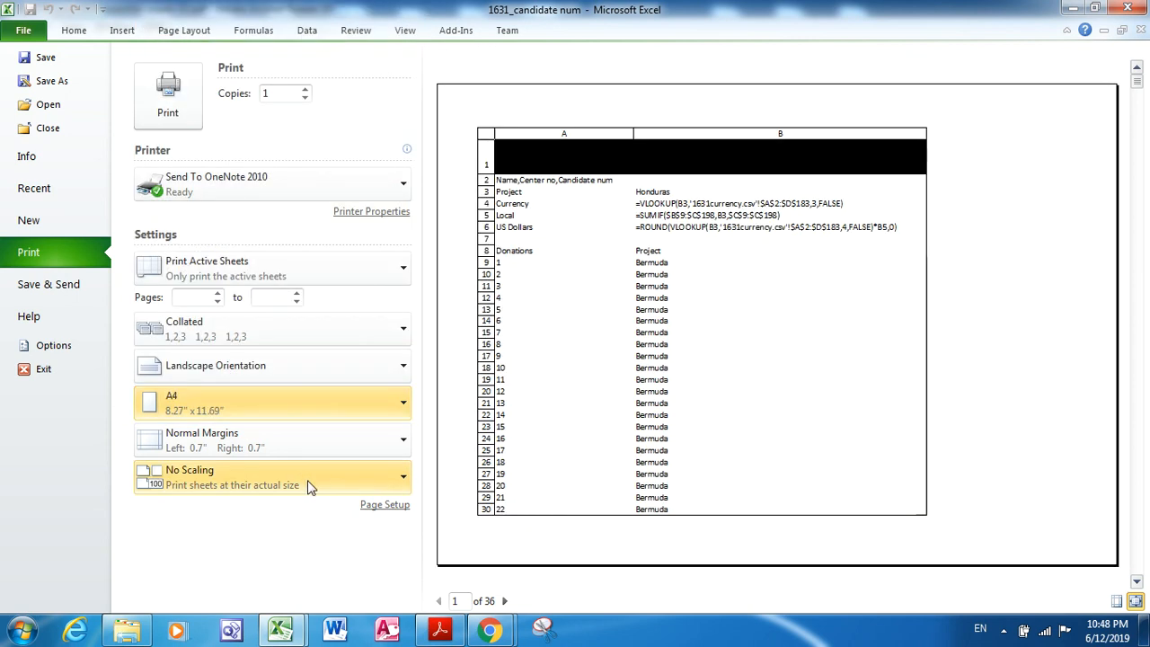
click(311, 484)
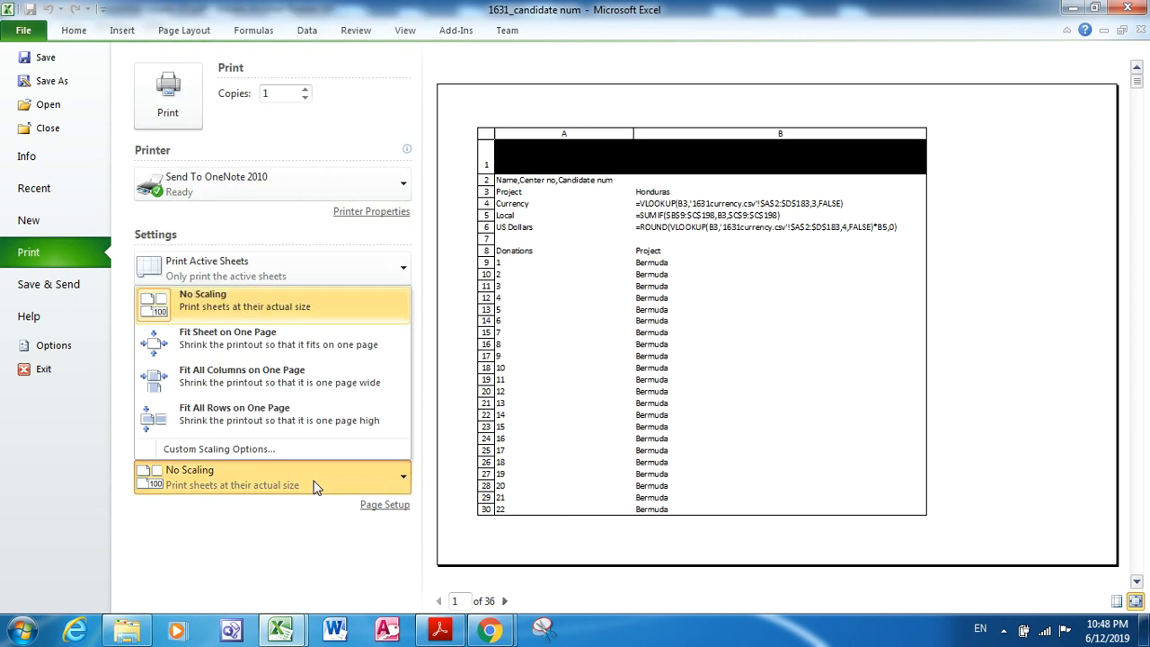
click(337, 344)
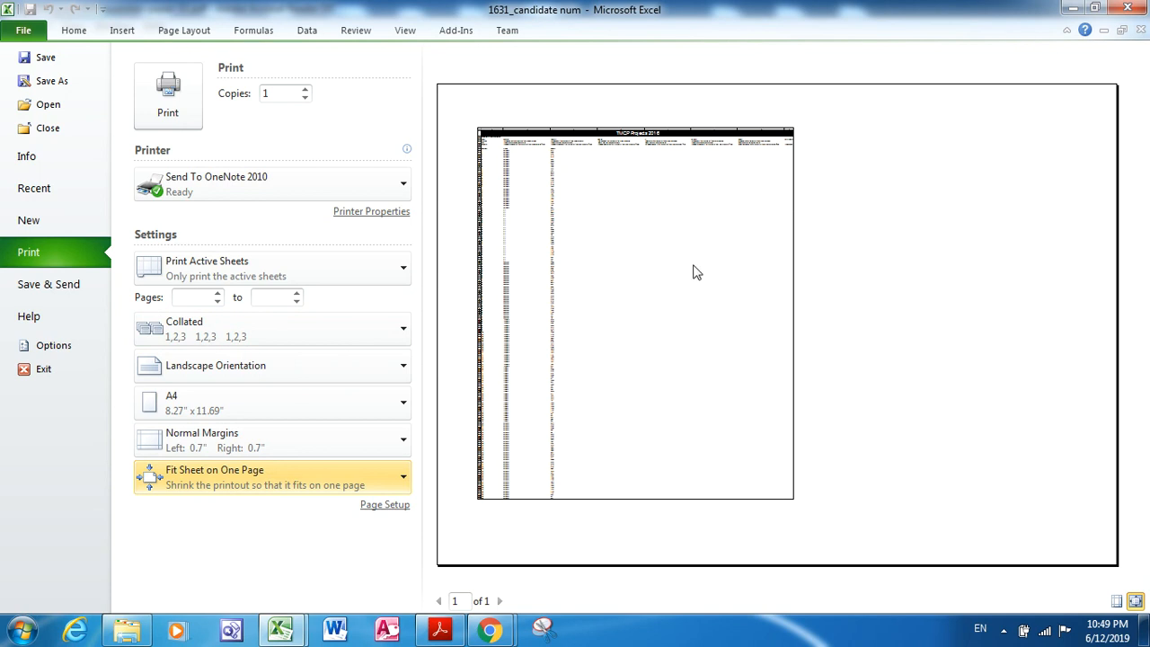
Turn off the formula display to show values and auto-fit the widths of all columns
click(244, 34)
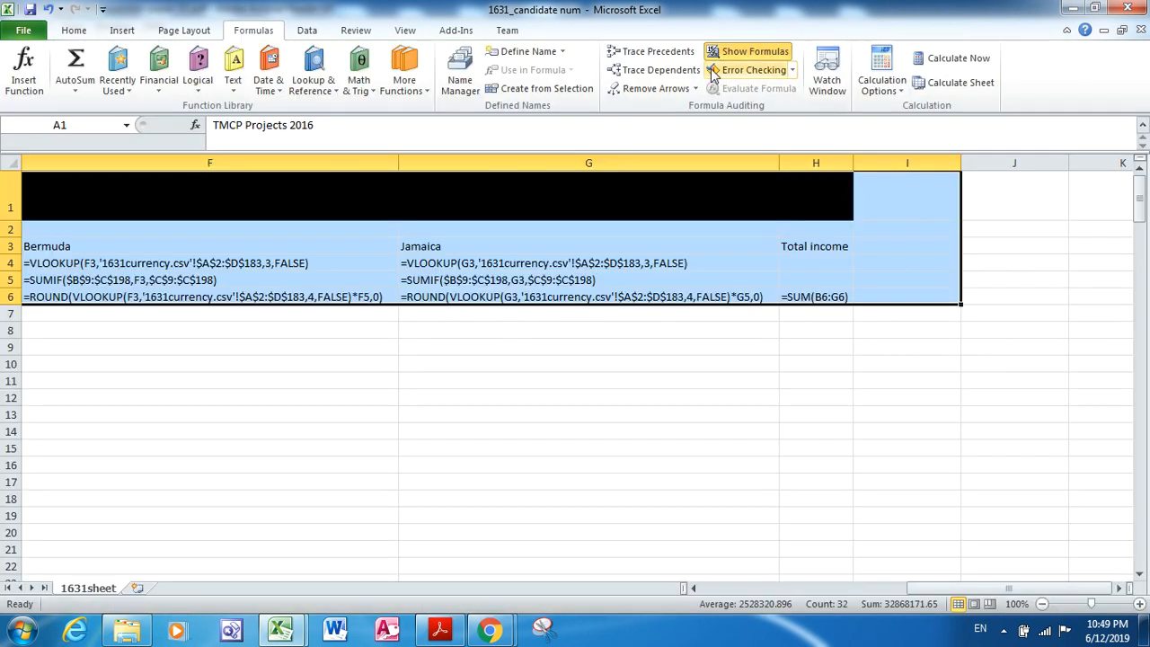
click(735, 58)
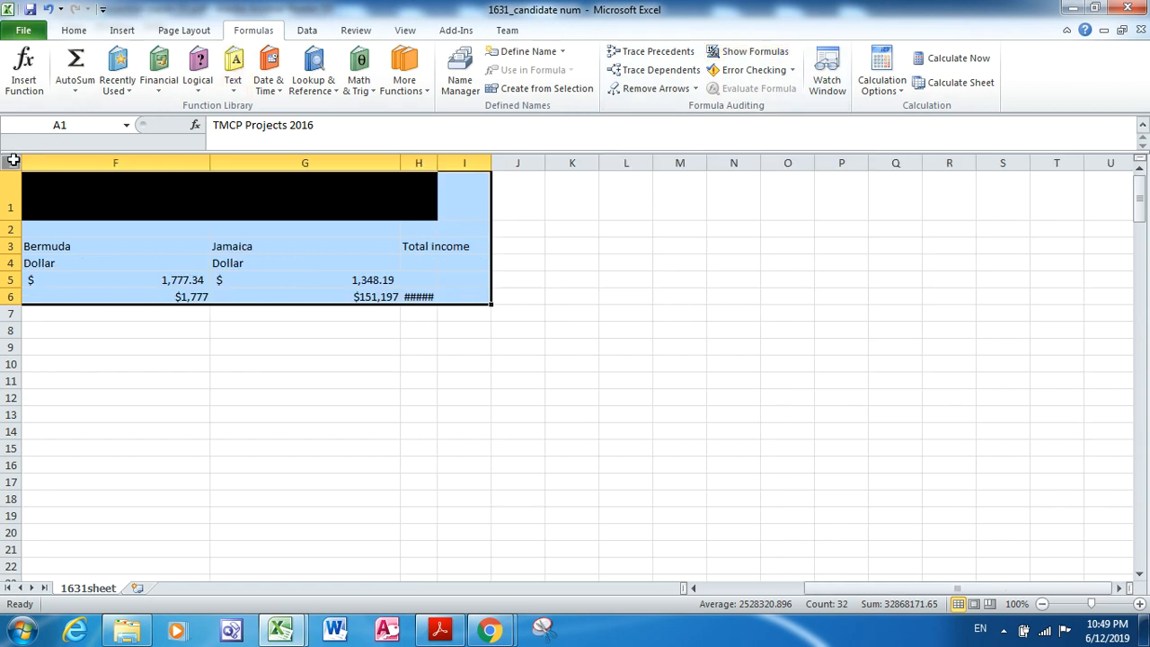
click(13, 160)
double_click(208, 161)
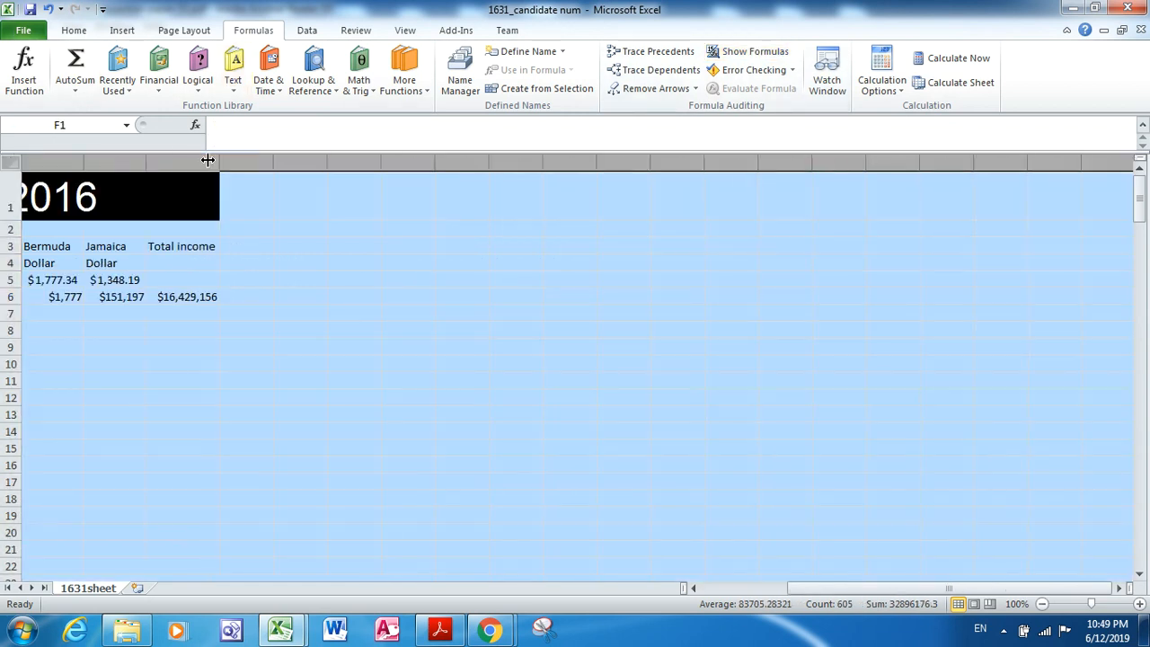
Preview the values printout, try Fit All Columns on One Page, and set the scaling back to Fit Sheet on One Page
click(31, 35)
click(42, 251)
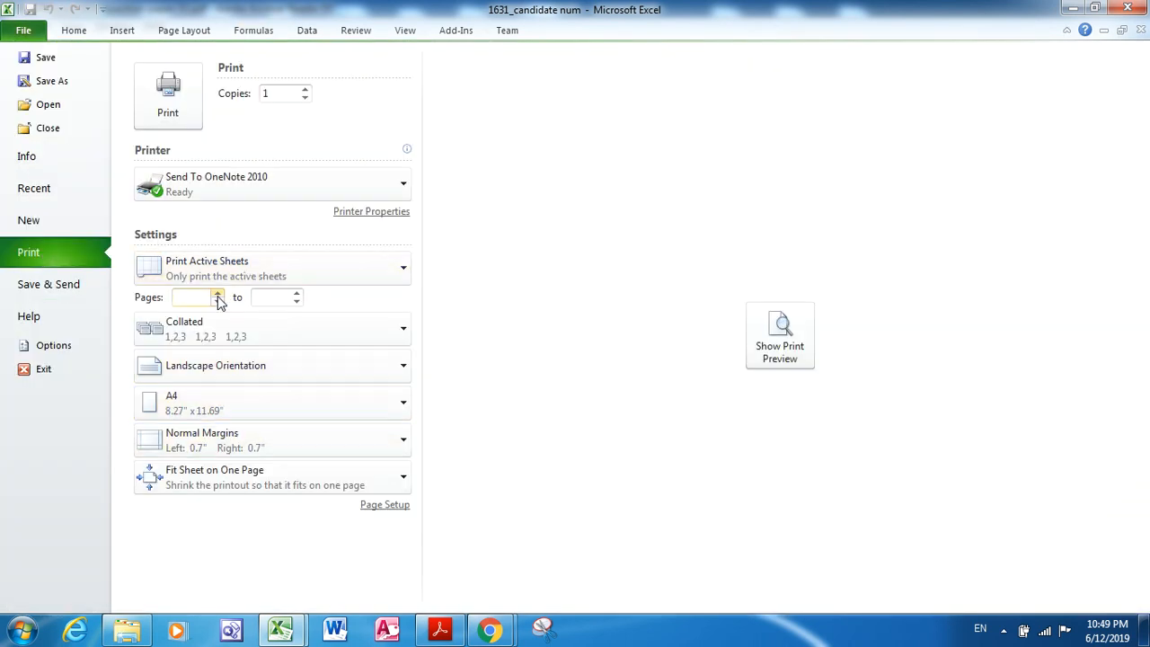
click(780, 337)
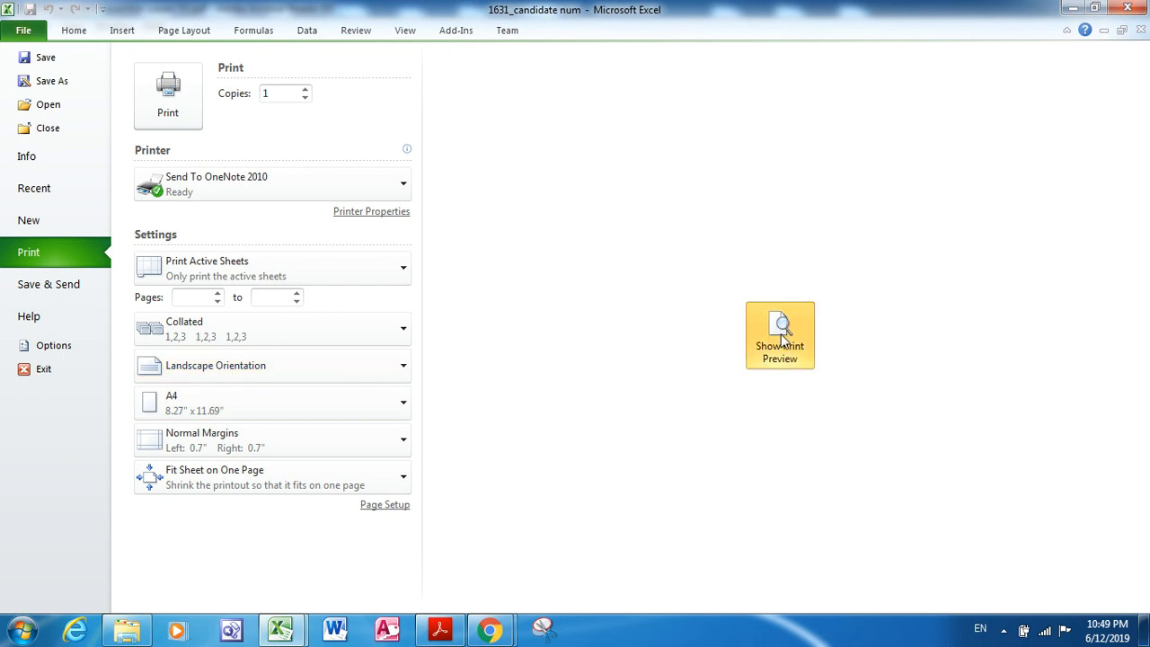
click(323, 485)
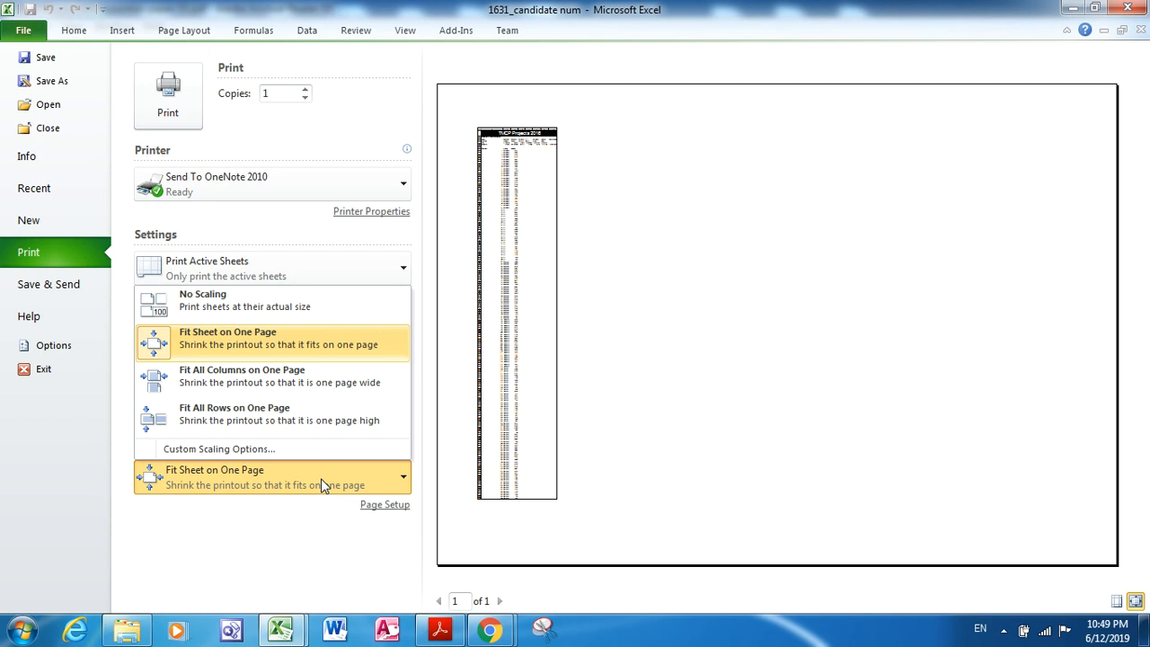
click(301, 386)
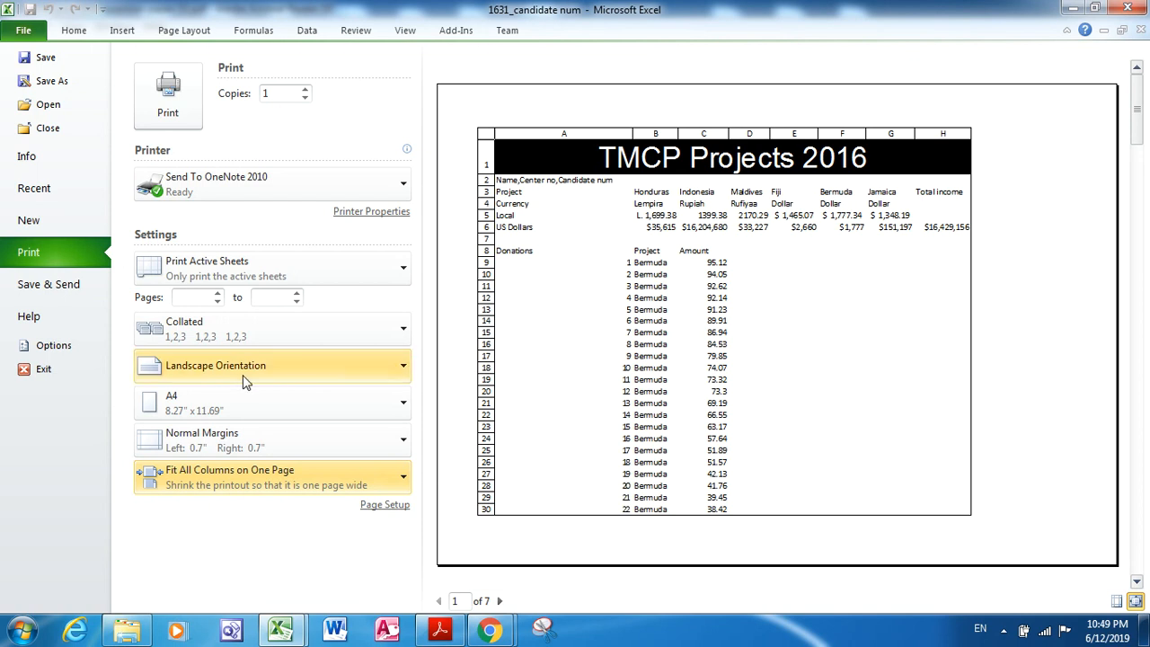
click(283, 485)
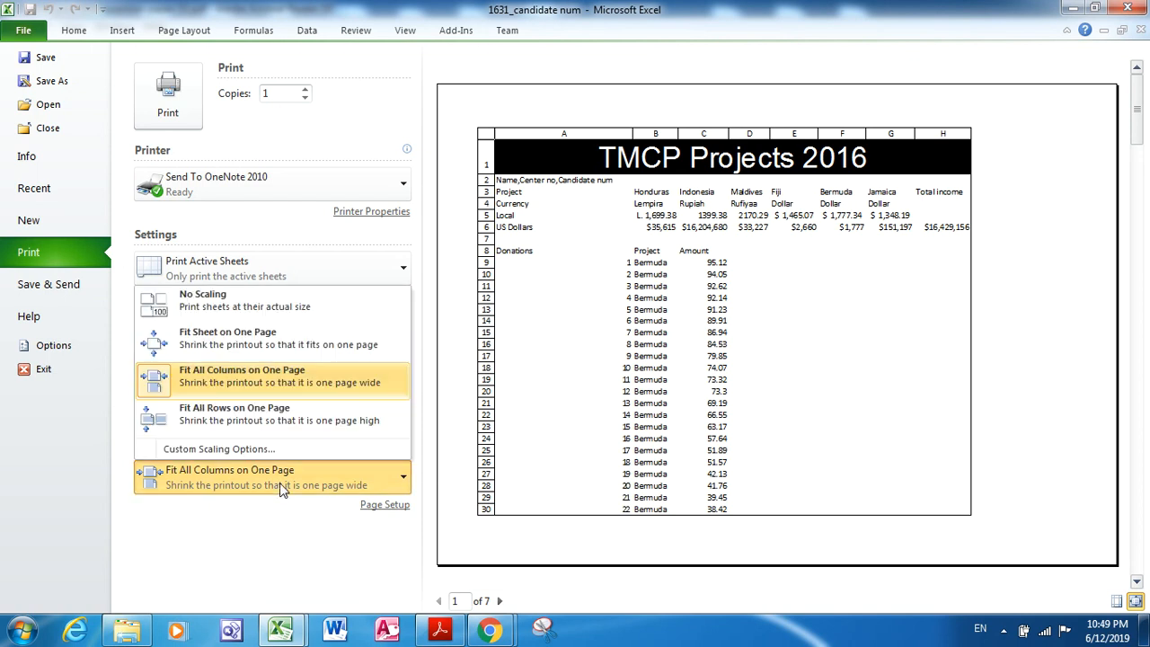
click(267, 349)
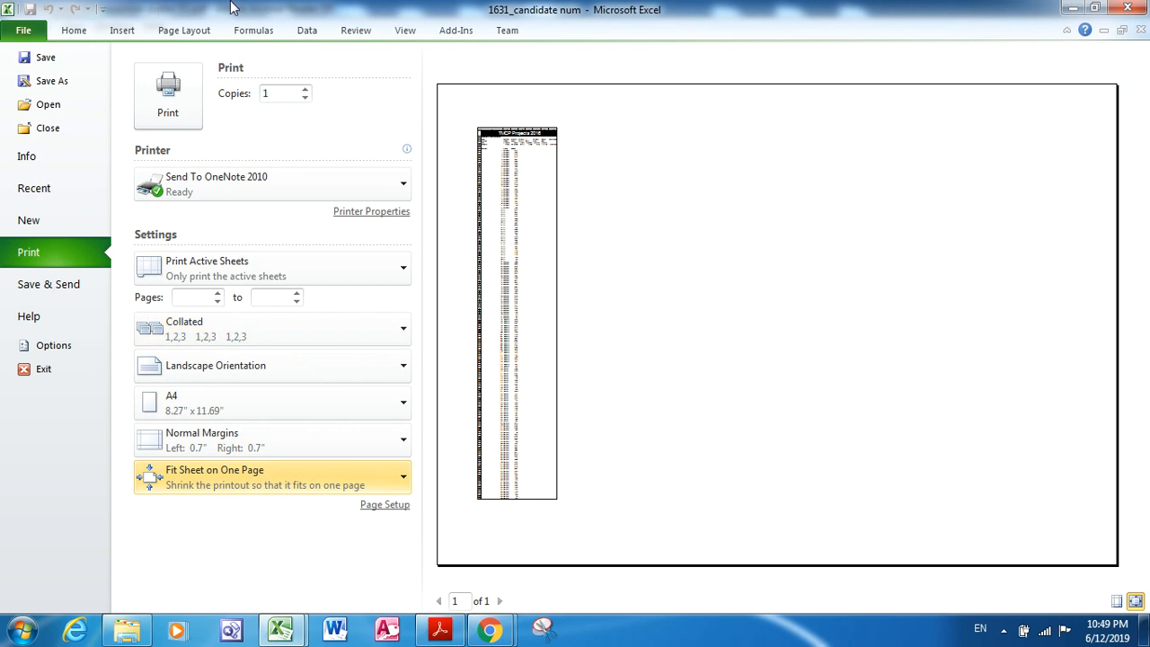
Leave the print preview, return to the start of the sheet and clear the whole-sheet selection
click(75, 33)
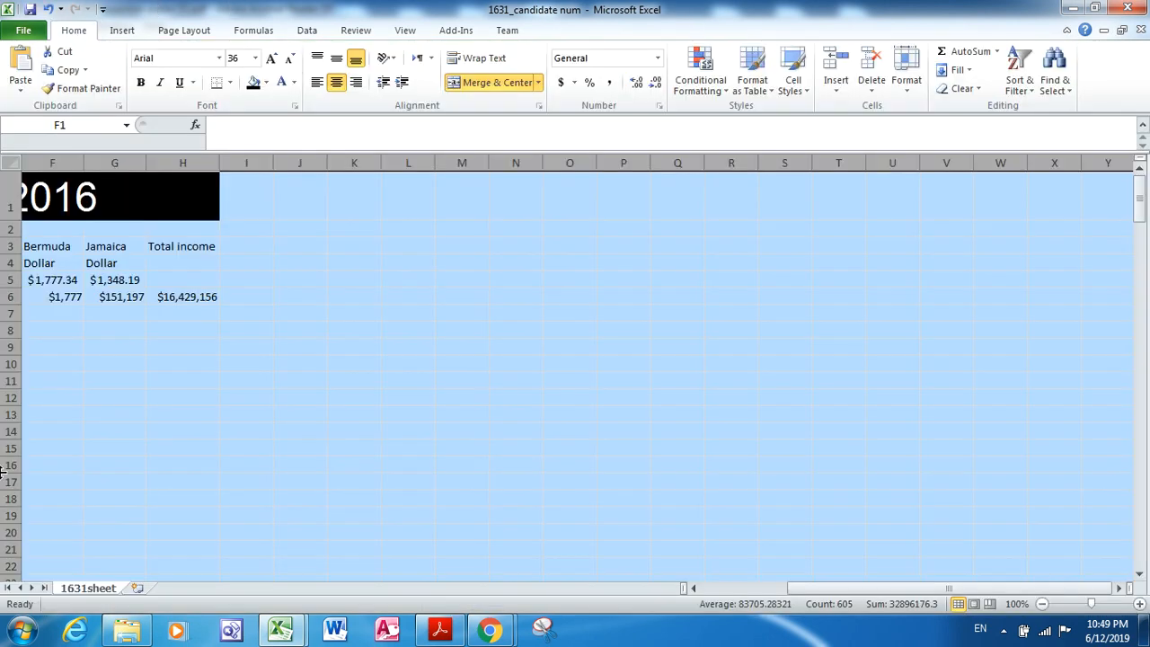
click(752, 593)
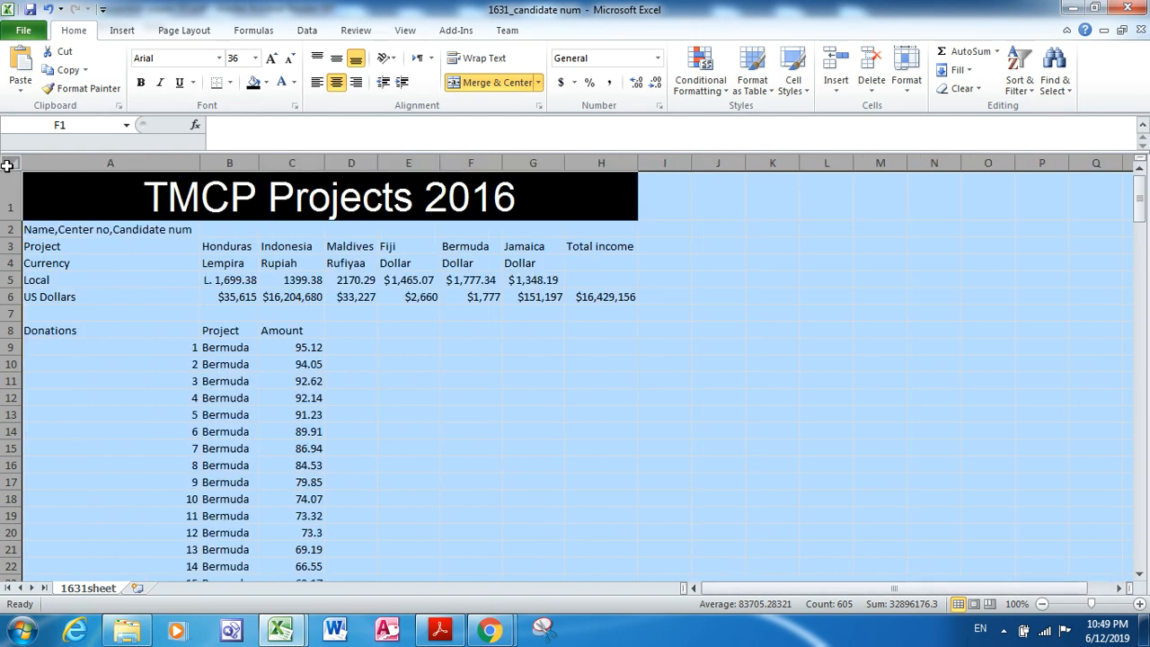
click(7, 165)
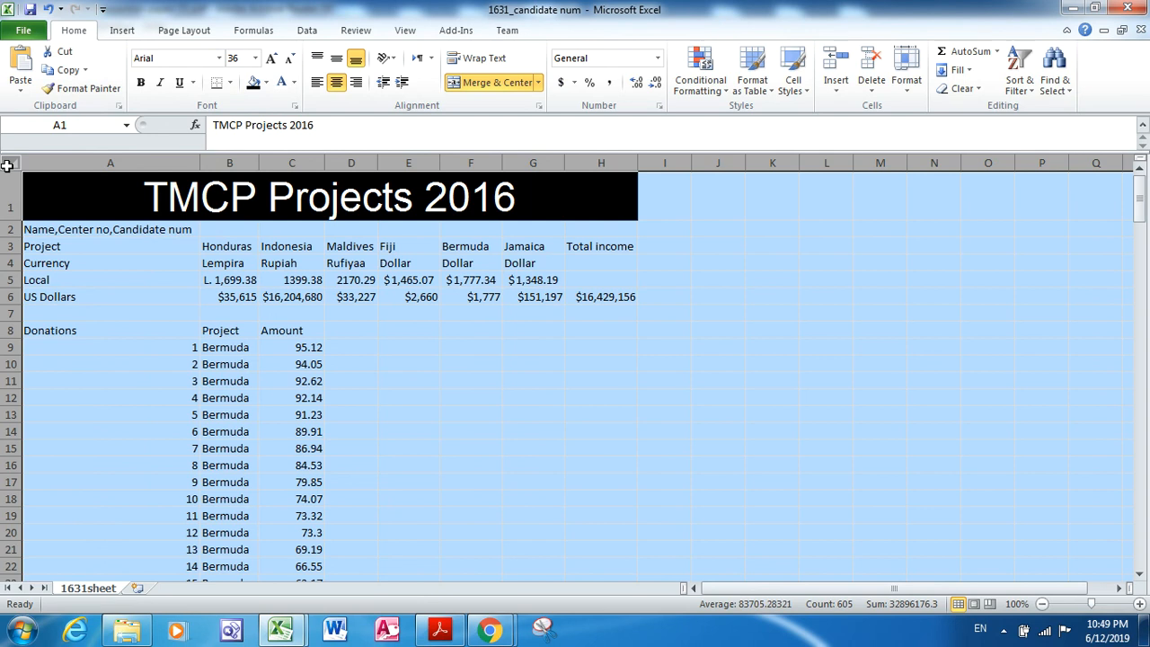
click(749, 363)
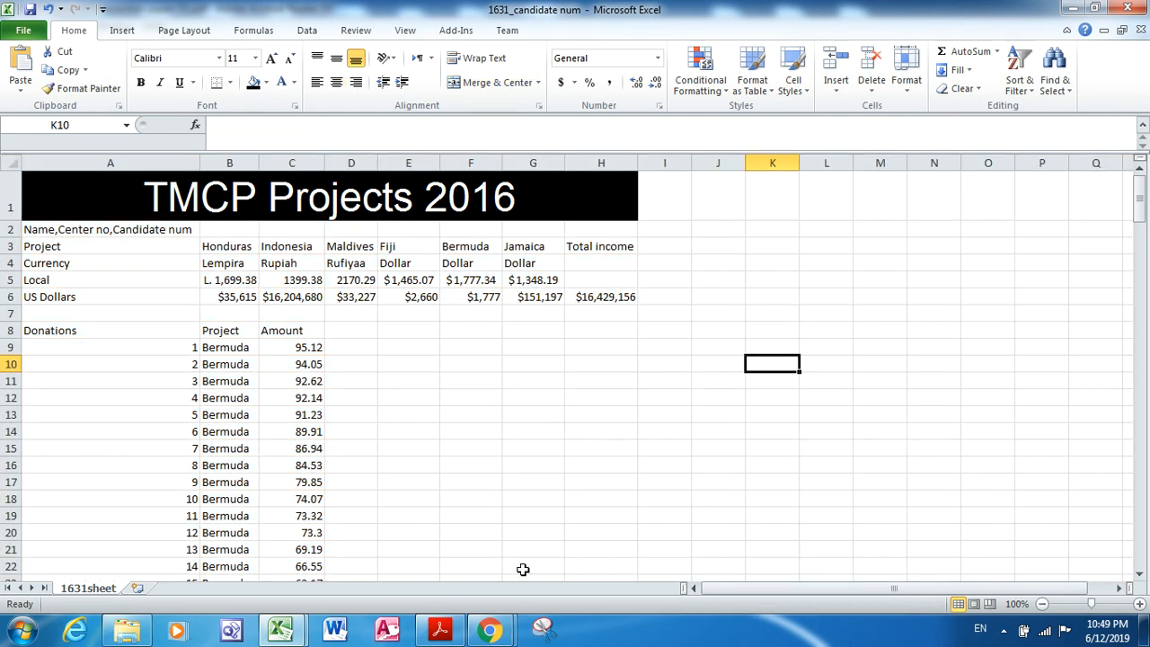
Read task 26 in the question paper for the projects to extract and the Amount condition
click(442, 629)
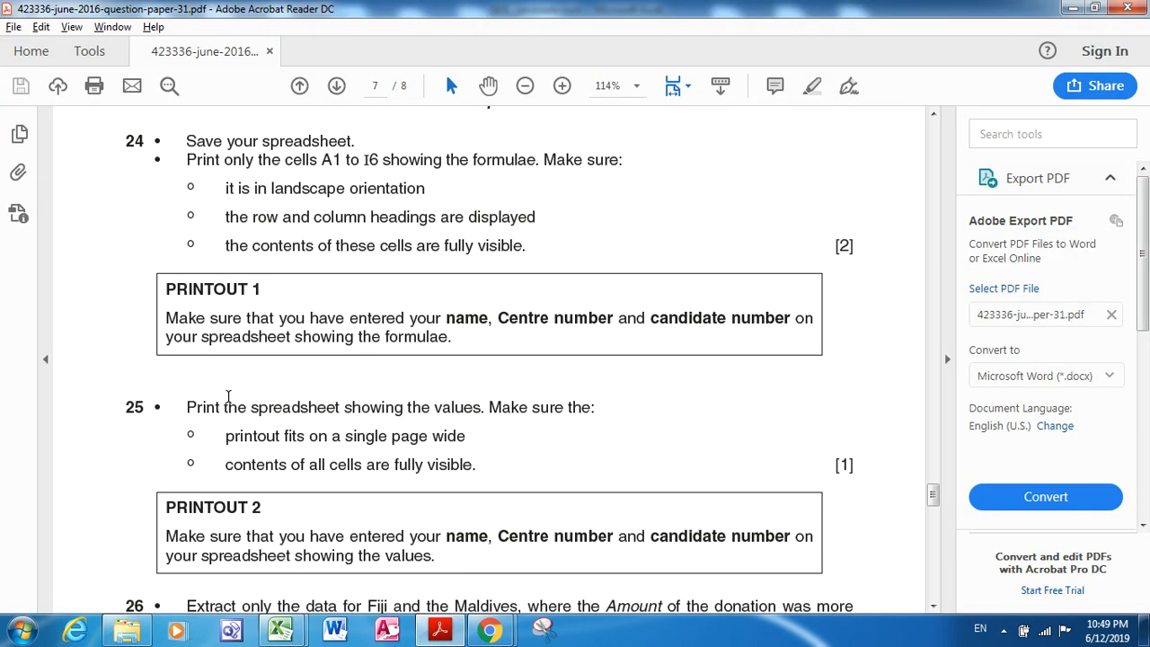
click(933, 606)
scroll(936, 611, down, 4)
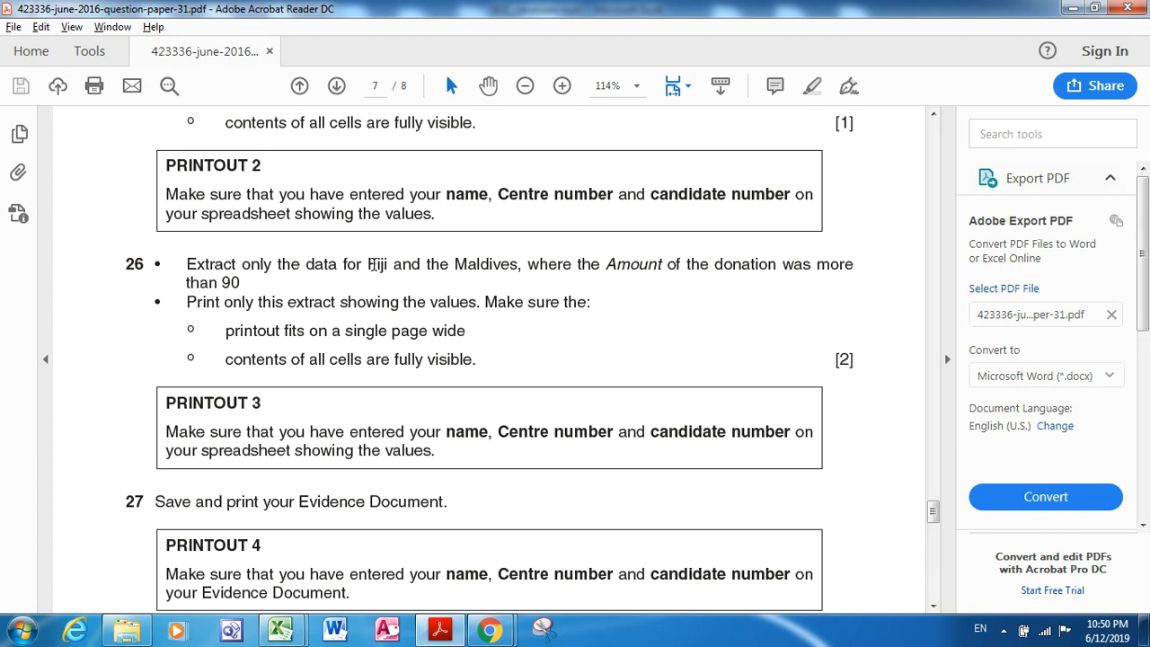
drag(369, 263, 499, 265)
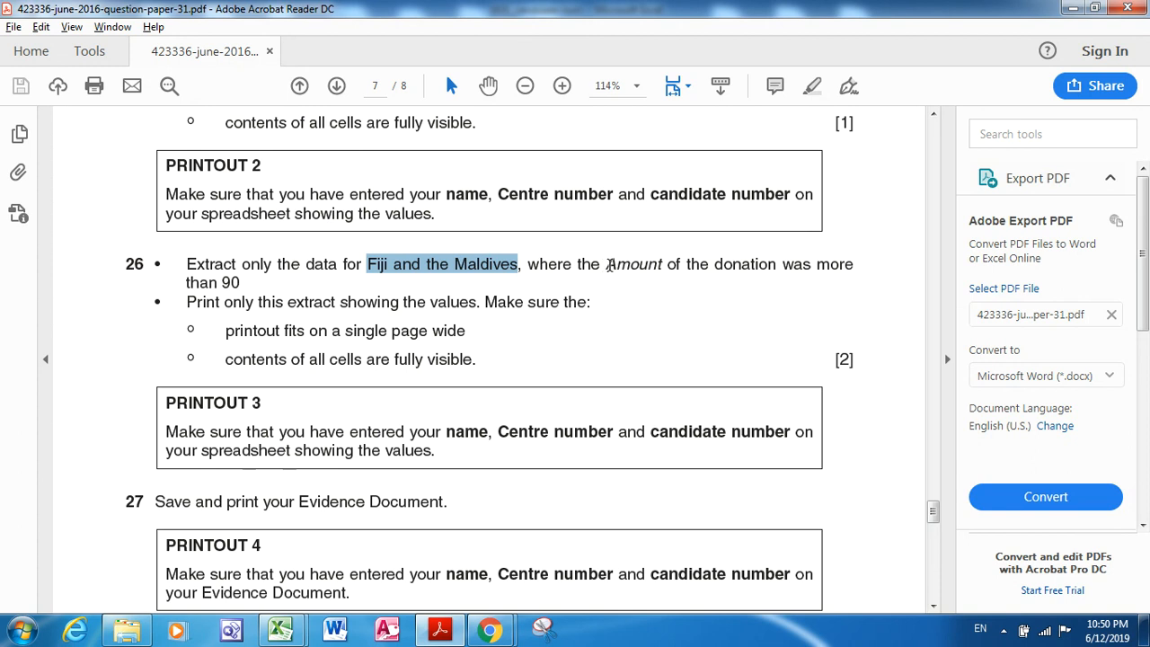
mouse_move(608, 264)
mouse_down()
mouse_move(777, 264)
mouse_move(673, 305)
mouse_move(634, 297)
mouse_up()
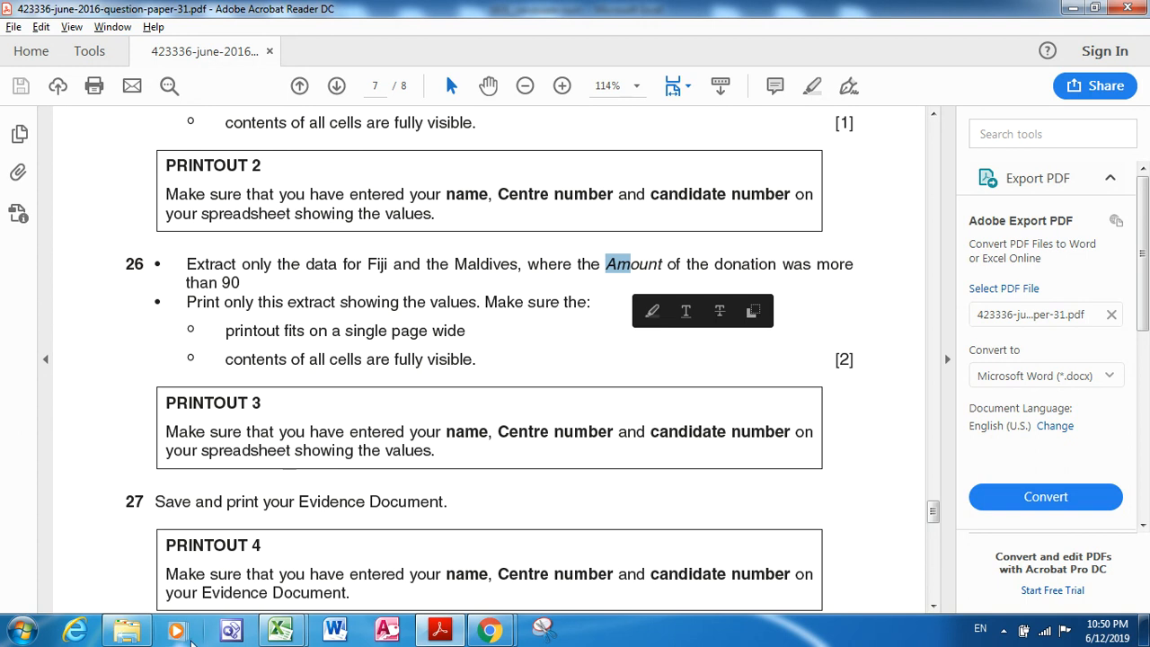
Switch back to Excel and add filters to the Project and Amount columns of the donations list, B8 to C198
mouse_move(280, 633)
click(212, 553)
drag(216, 334, 283, 581)
drag(287, 603, 293, 554)
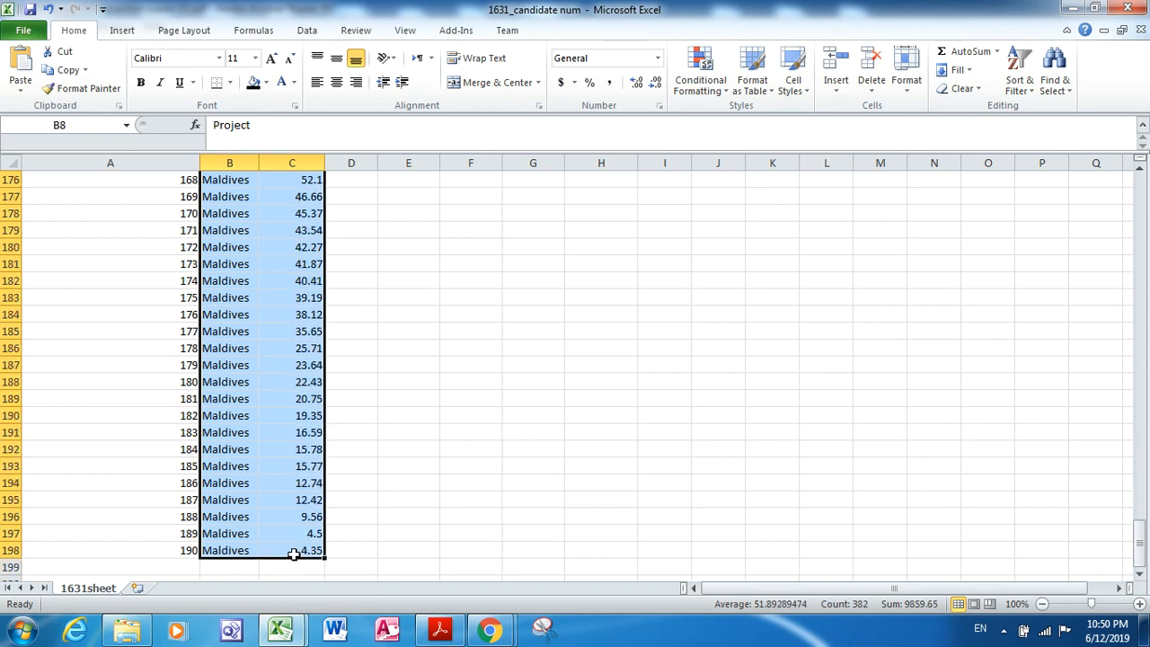
click(1019, 86)
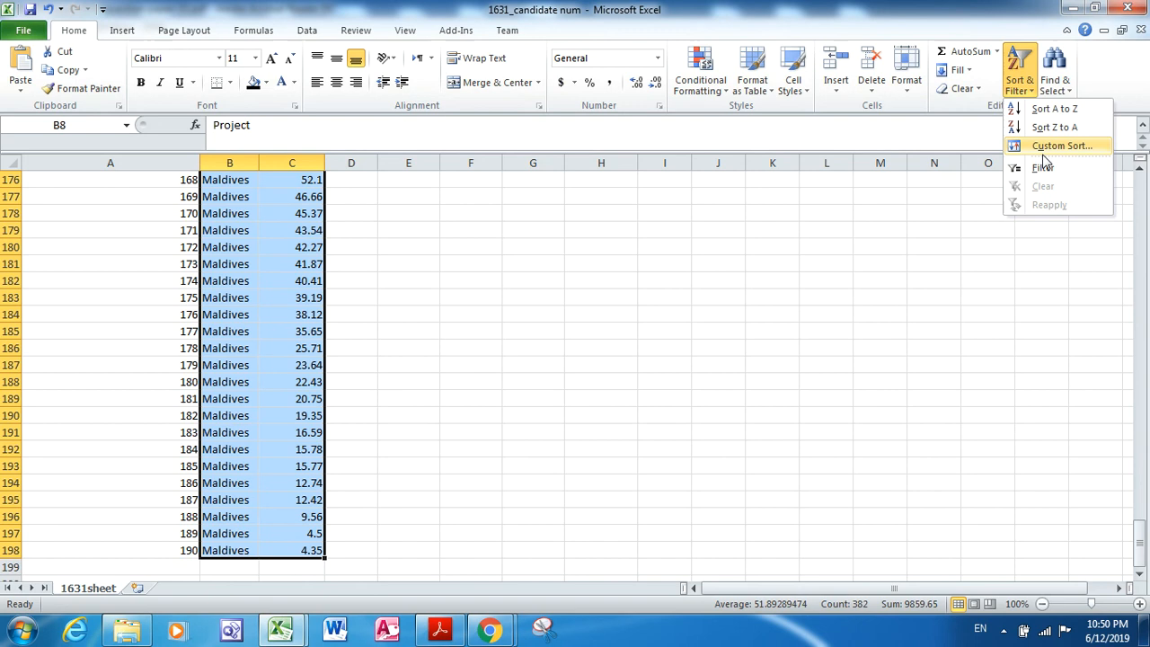
click(1042, 173)
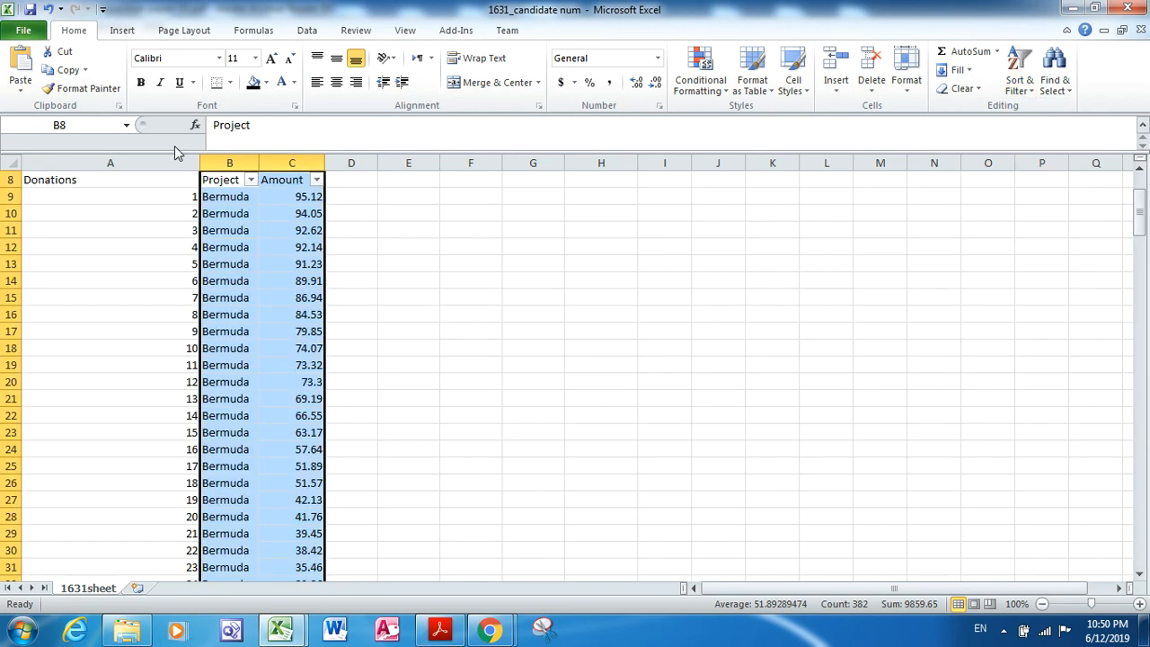
Filter the Project column to show only Fiji and Maldives
click(250, 181)
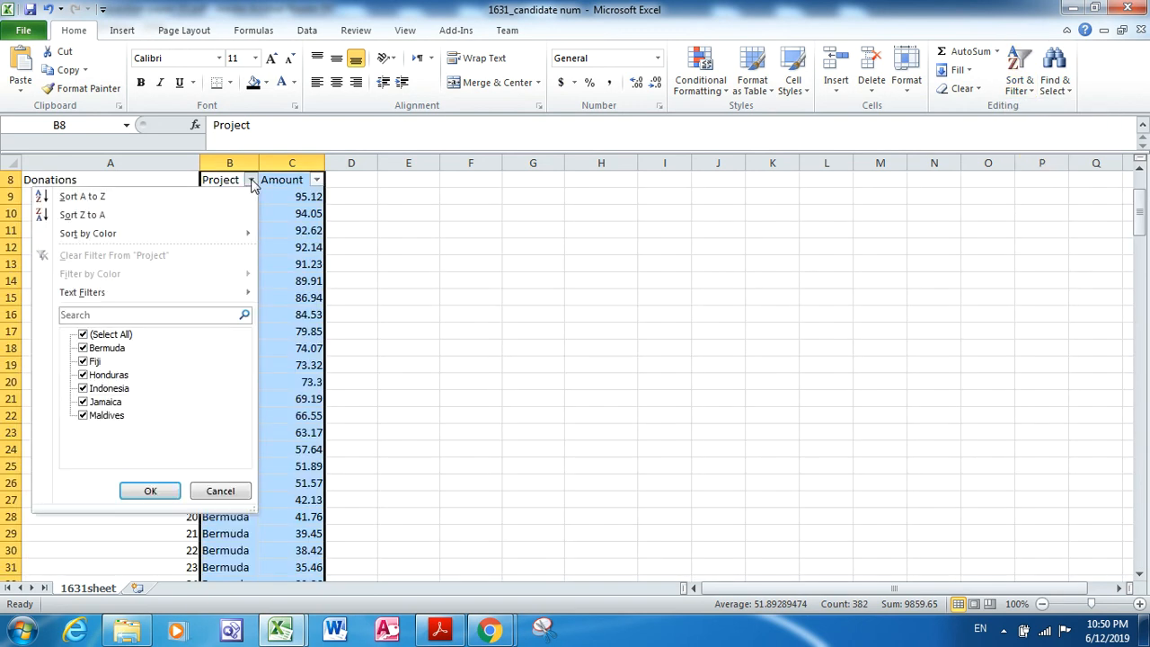
click(84, 350)
click(83, 349)
click(83, 374)
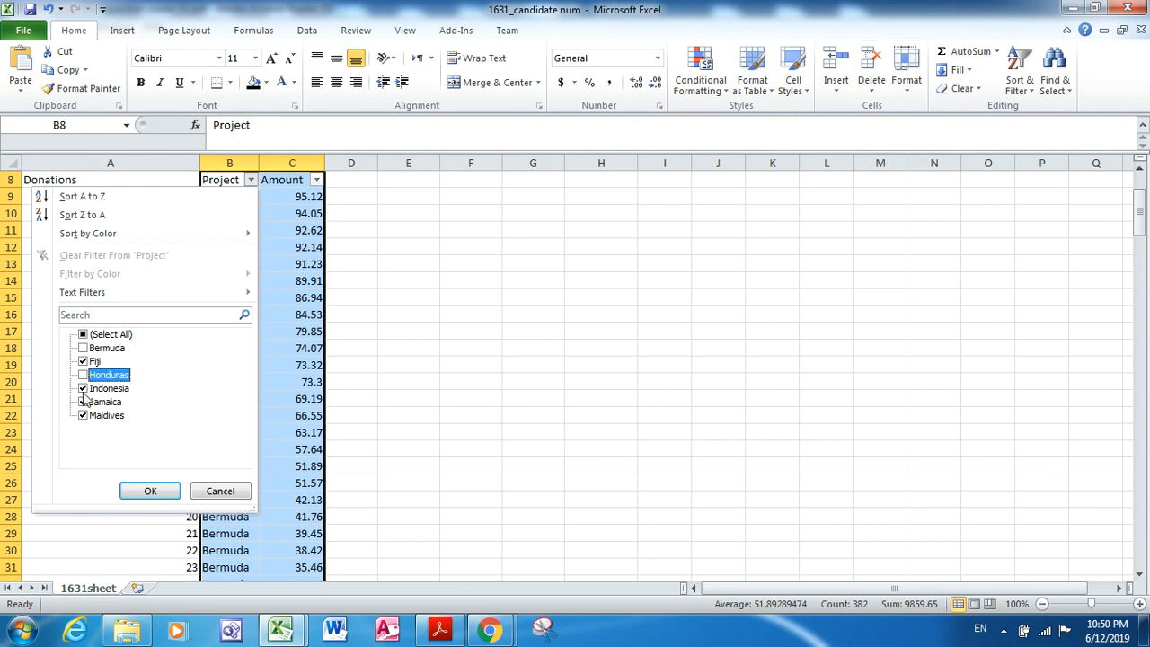
click(83, 389)
click(84, 403)
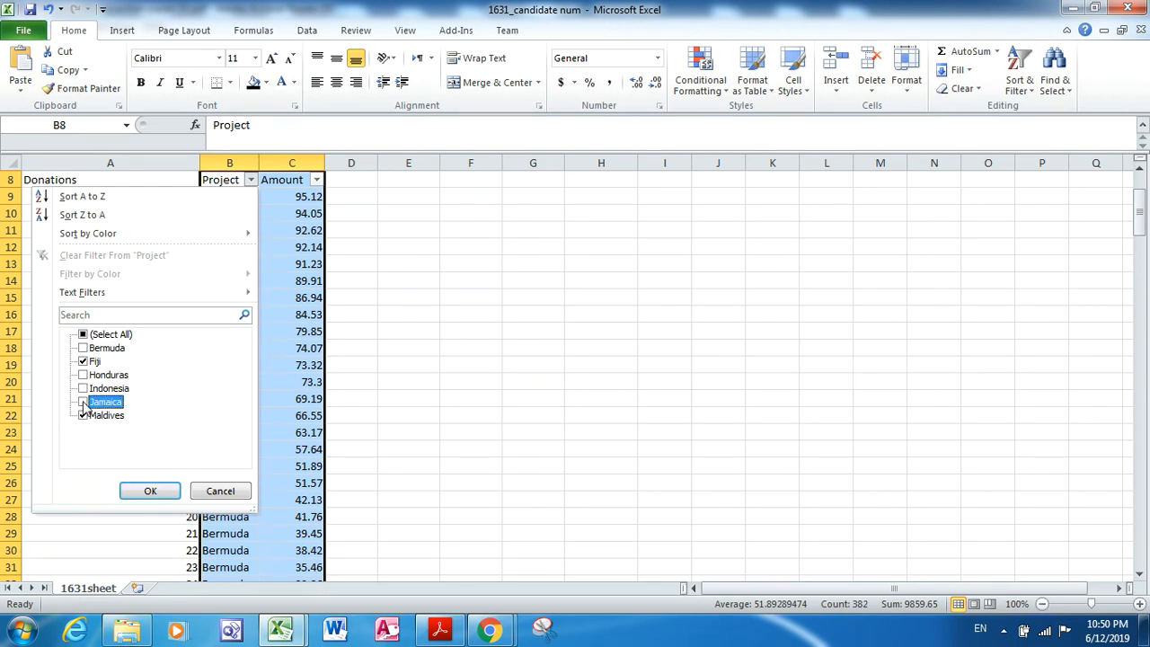
click(150, 493)
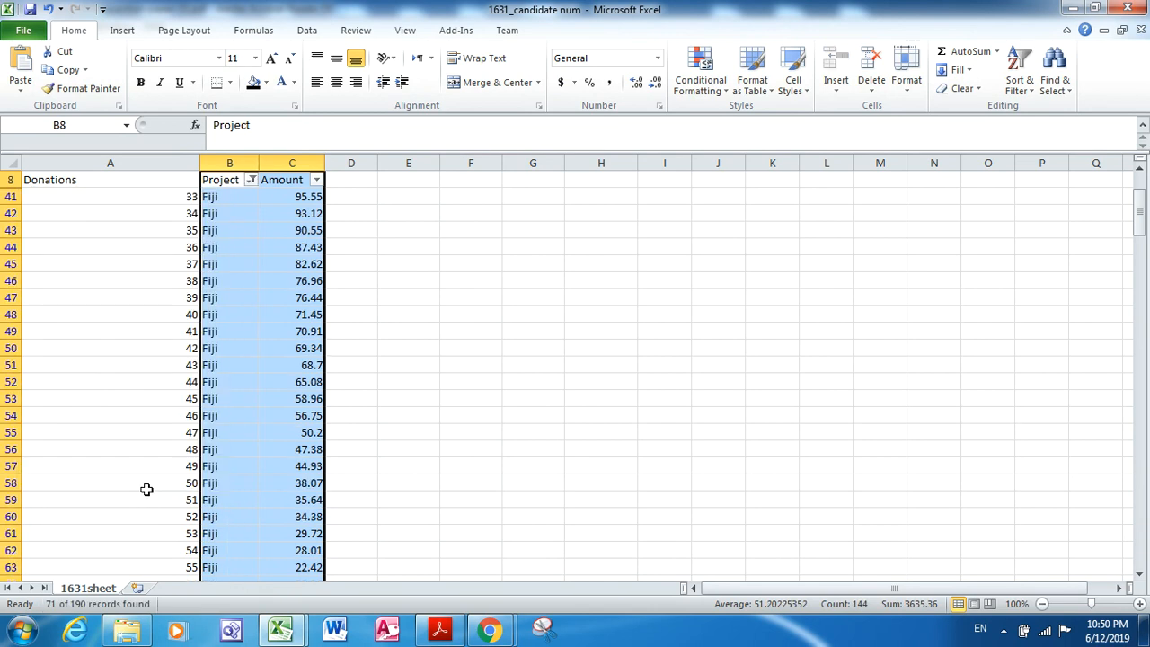
Filter the Amount column to show only values greater than 90
click(316, 180)
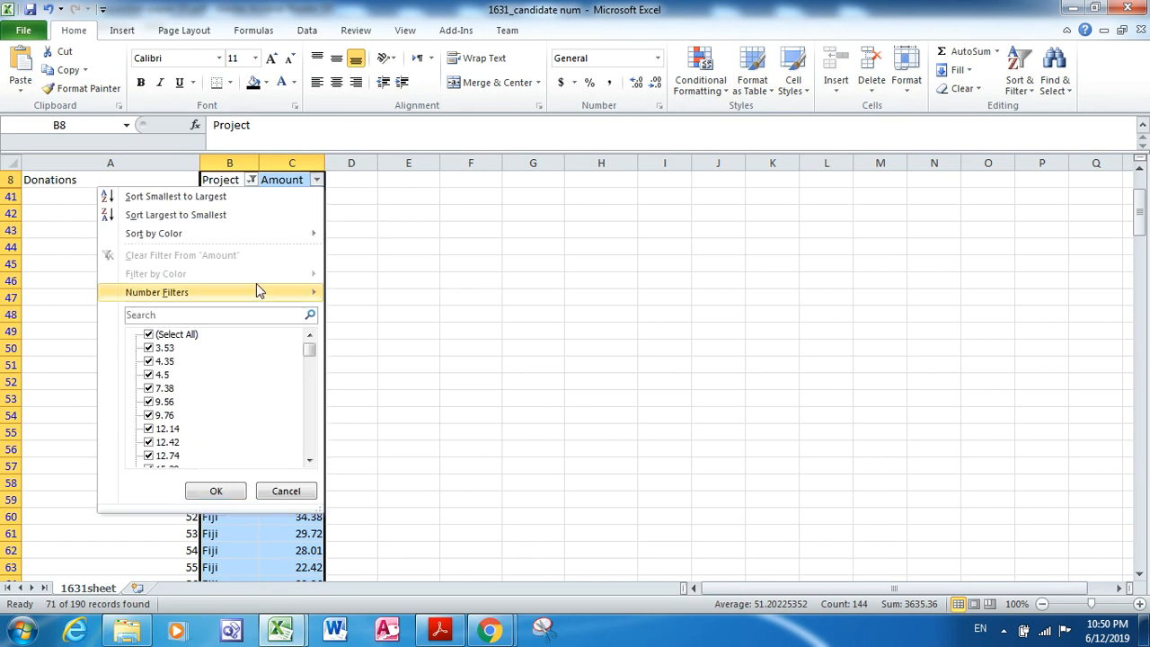
mouse_move(219, 297)
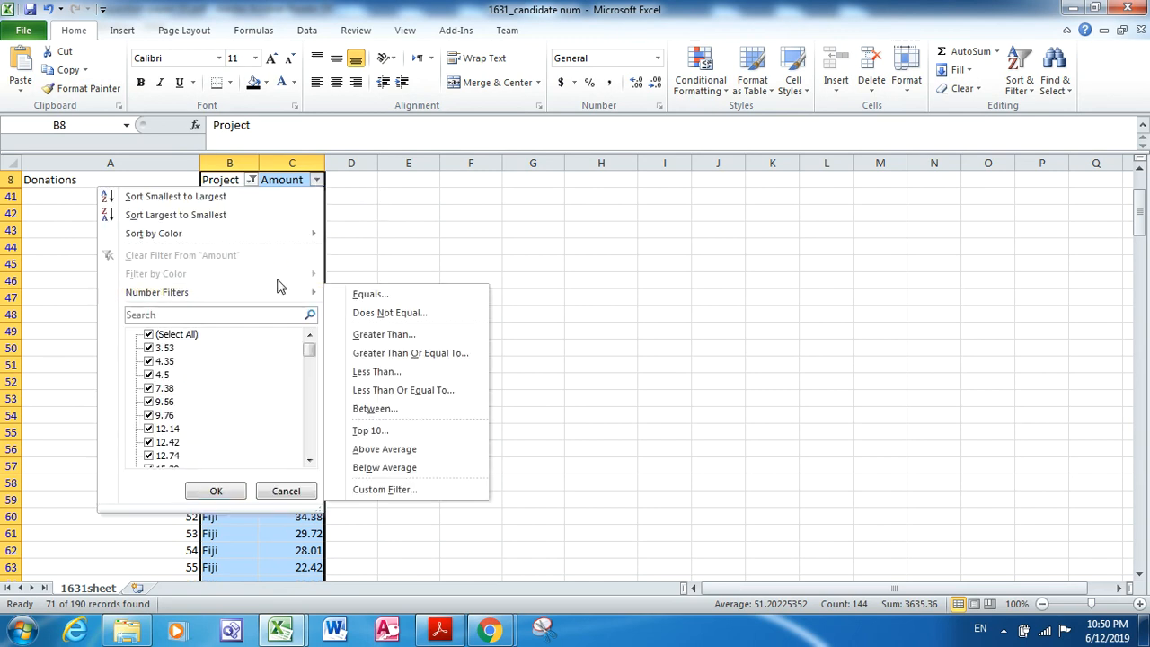
click(382, 336)
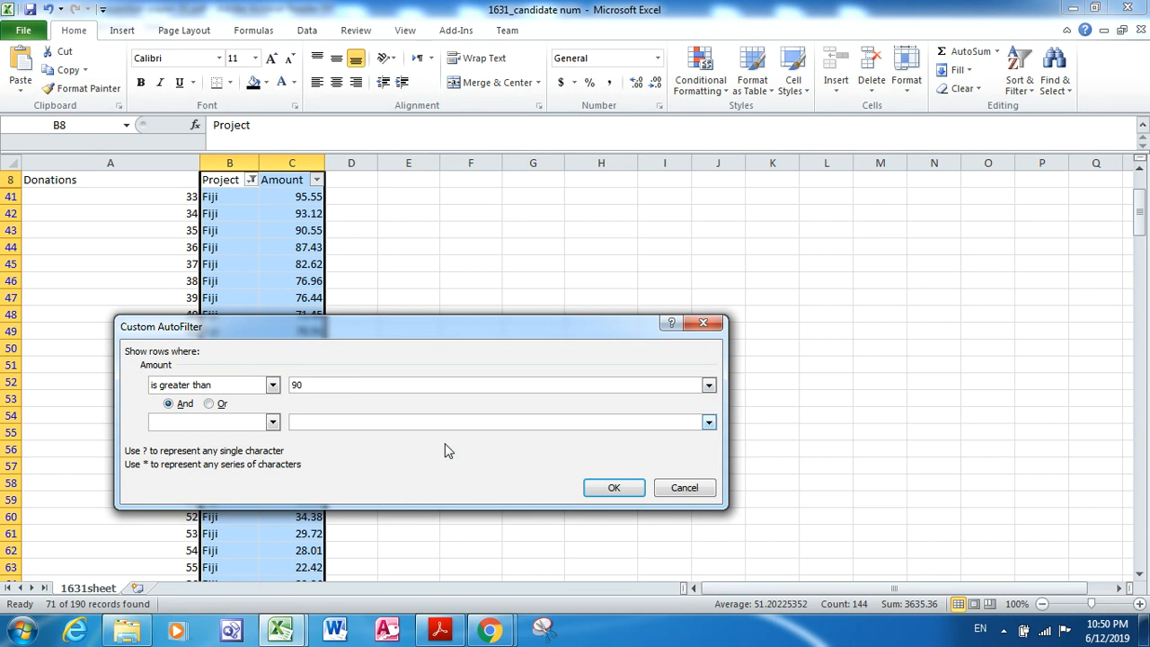
click(614, 488)
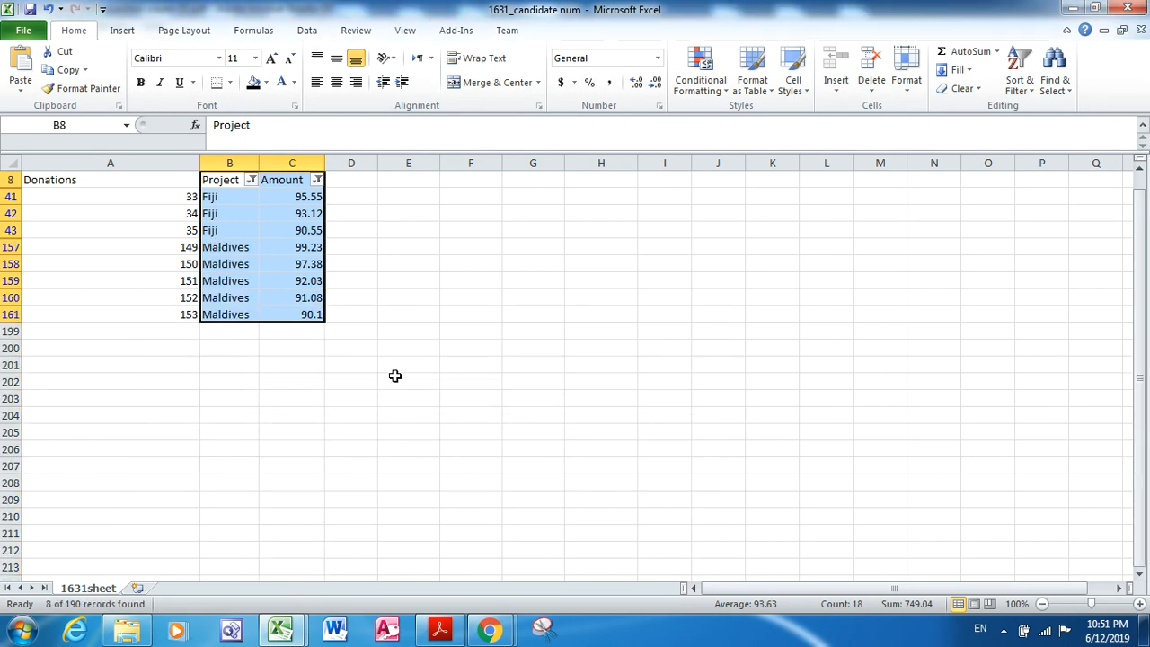
Check the question paper in Acrobat Reader for remaining tasks after task 26 and close it
key(alt+Tab)
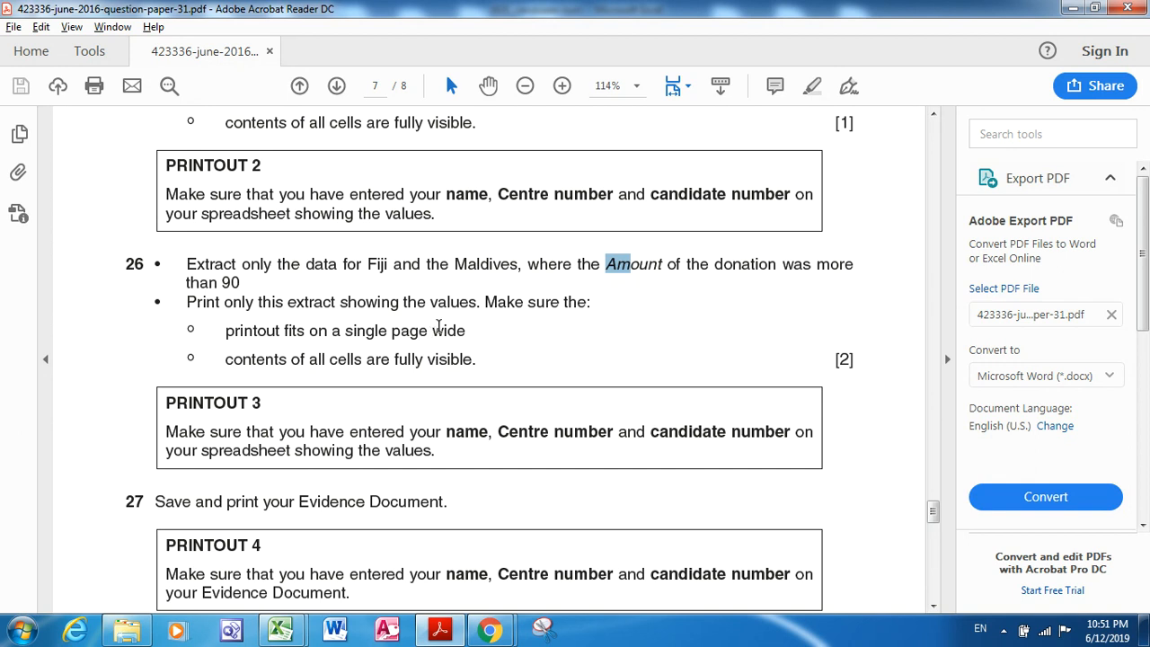
click(933, 606)
click(934, 609)
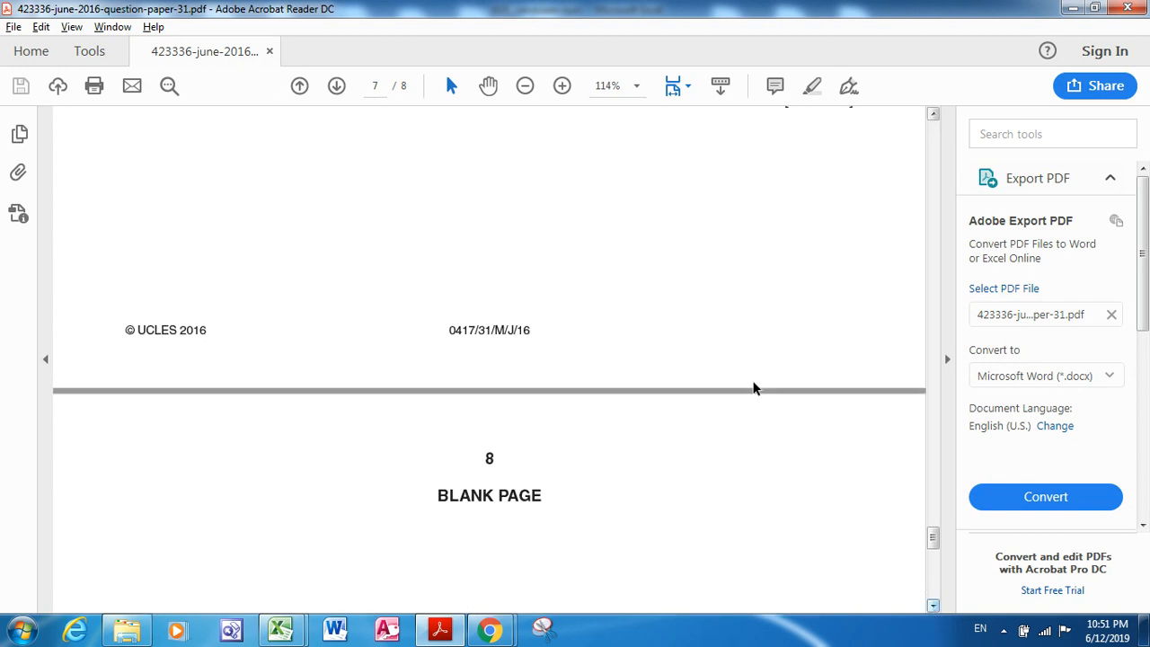
click(934, 150)
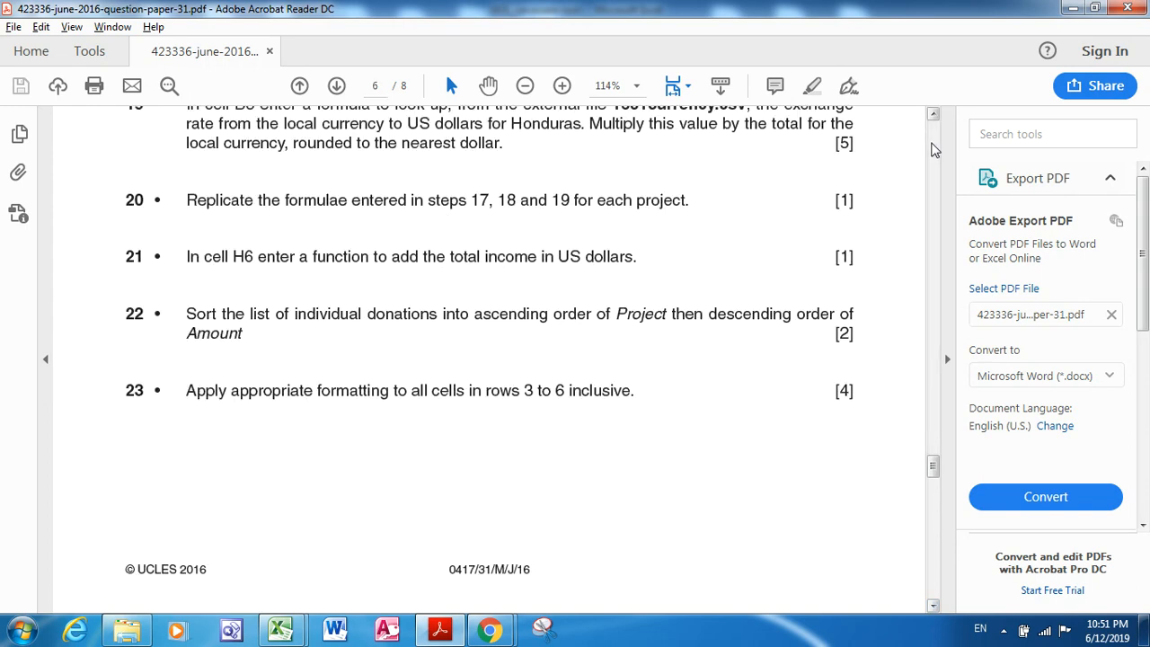
click(1129, 8)
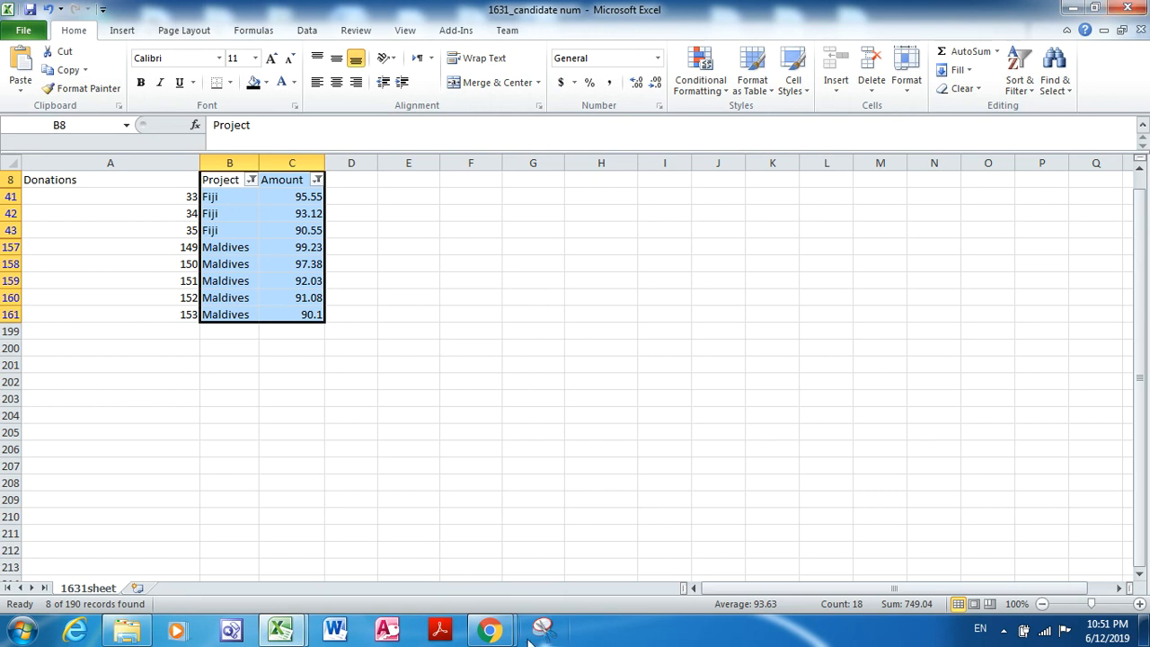
click(496, 632)
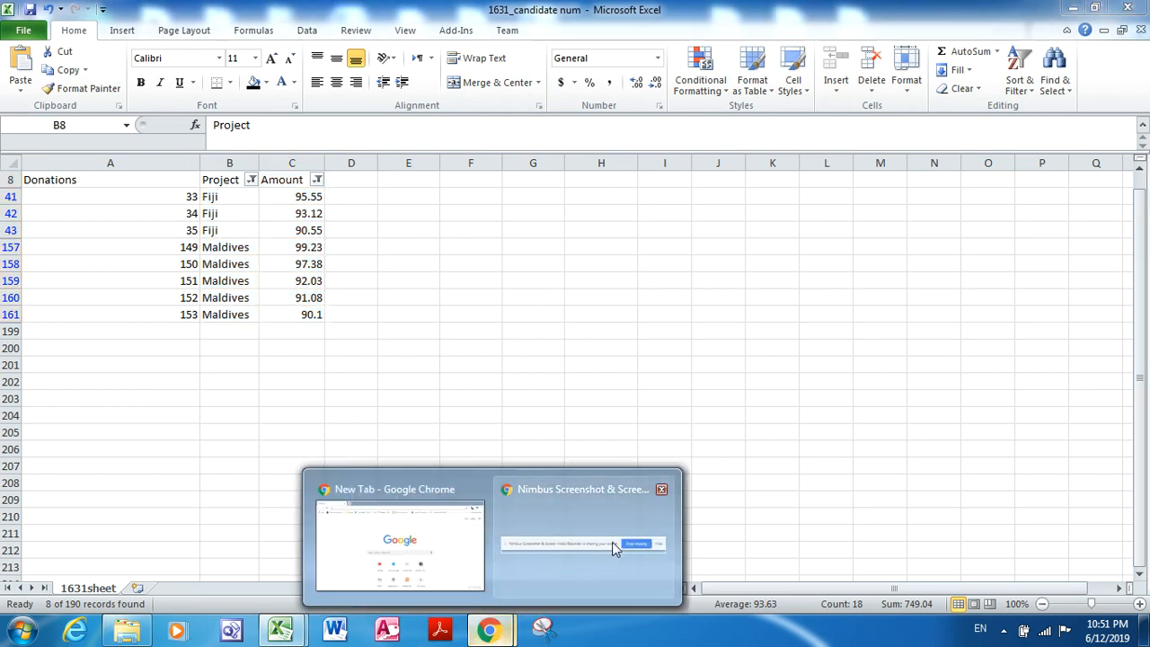